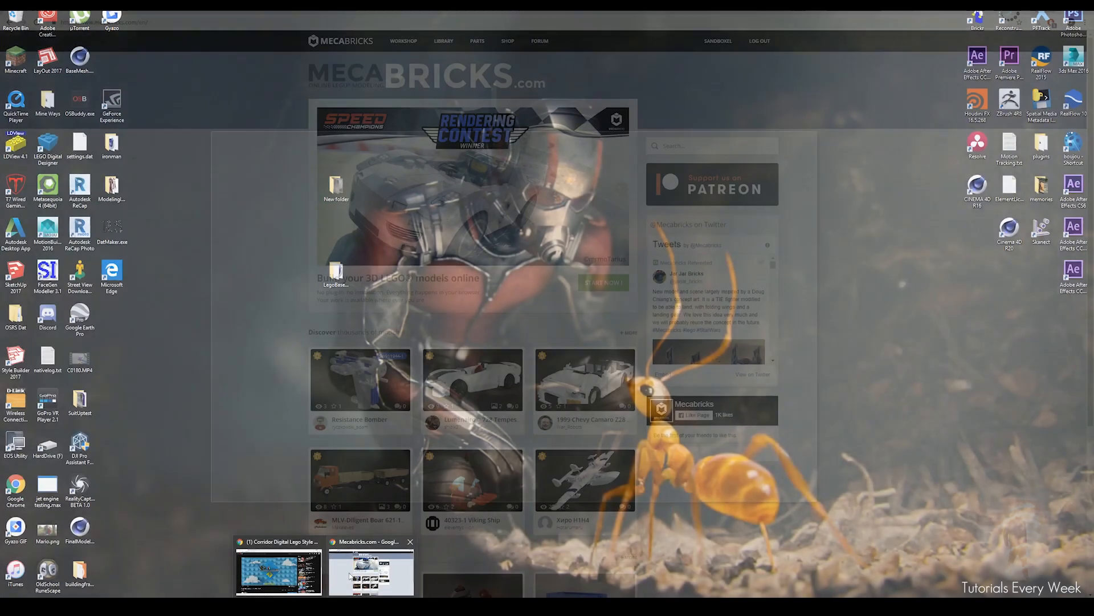
Switch to the HDRI Haven site in the browser and browse the HDRIs in the Midday category.
left_click(354, 574)
left_click(158, 8)
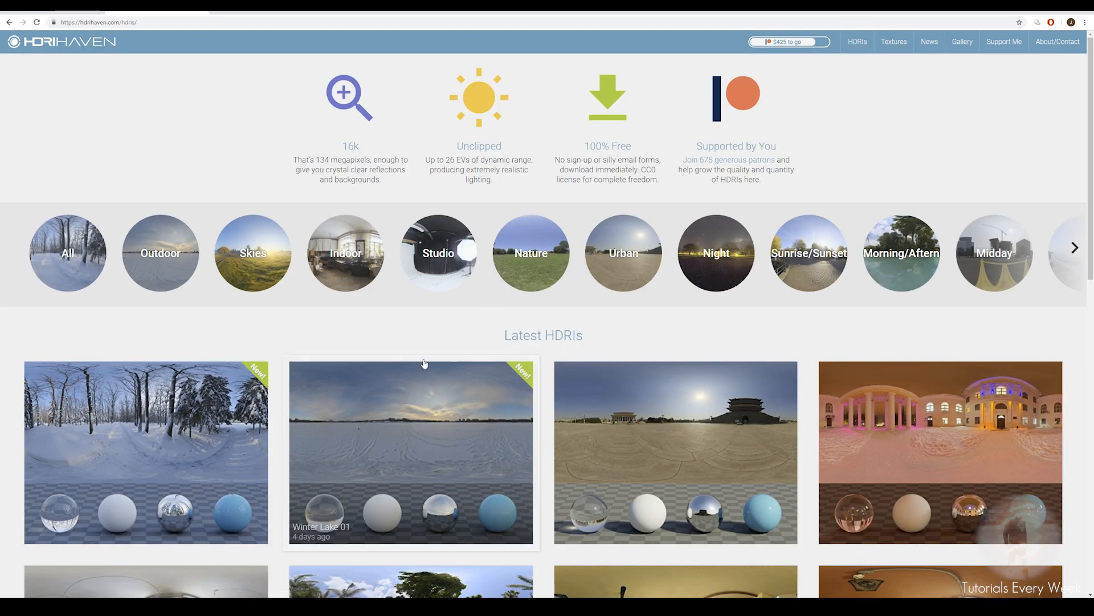
scroll(481, 342, "down", 4)
scroll(631, 342, "up", 4)
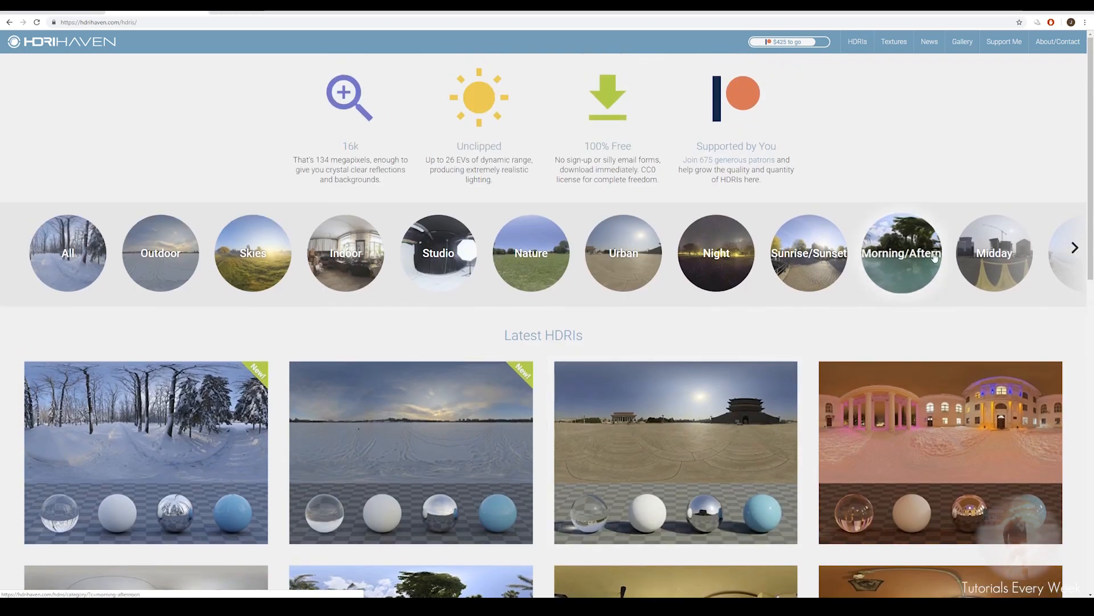
left_click(995, 254)
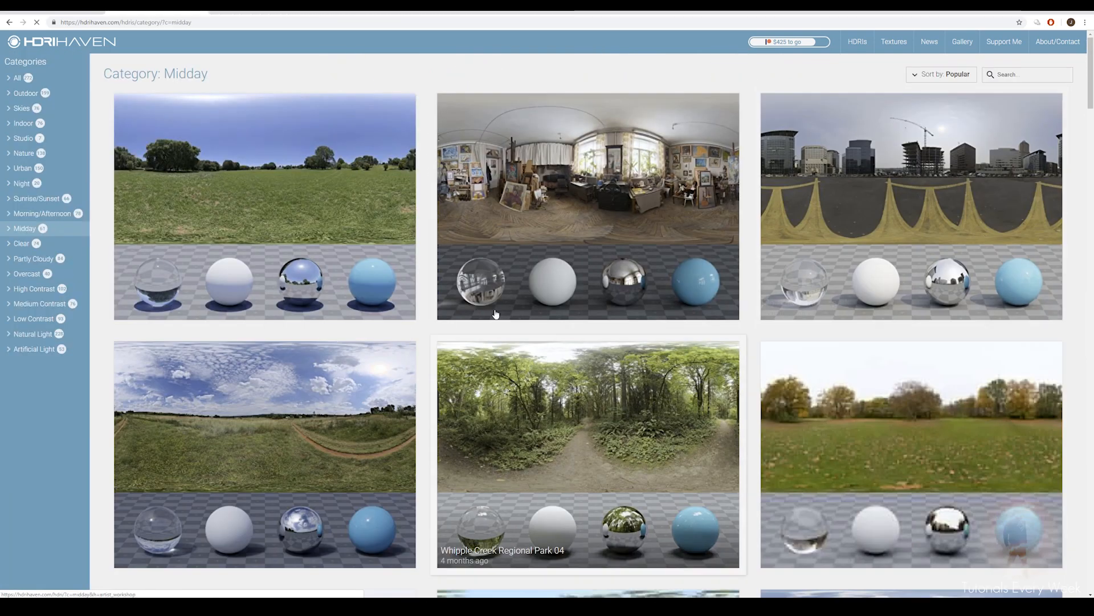
scroll(473, 339, "down", 5)
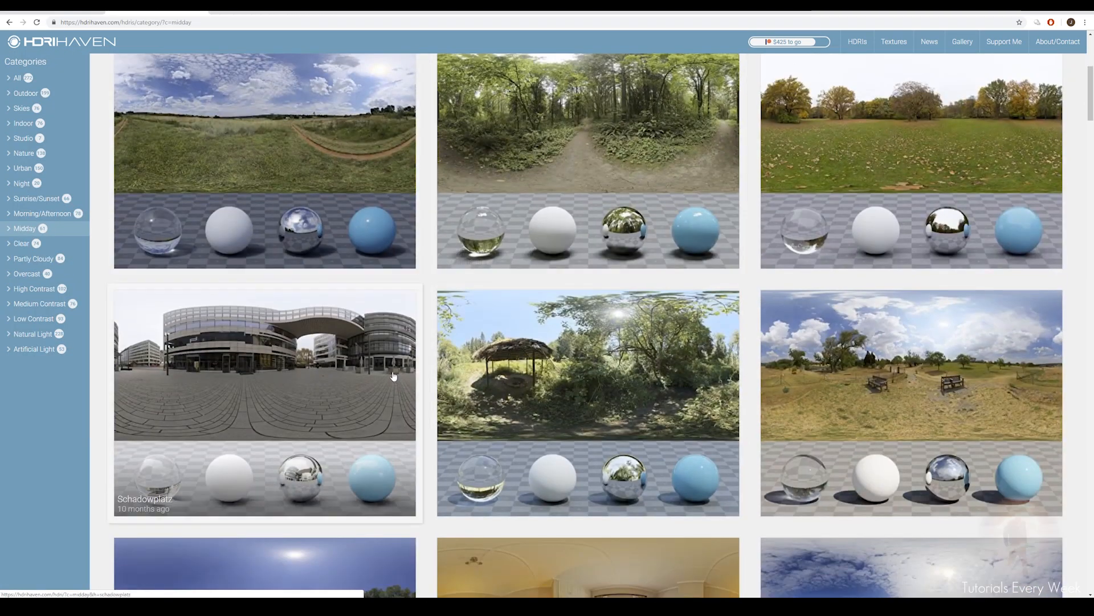
scroll(399, 373, "down", 4)
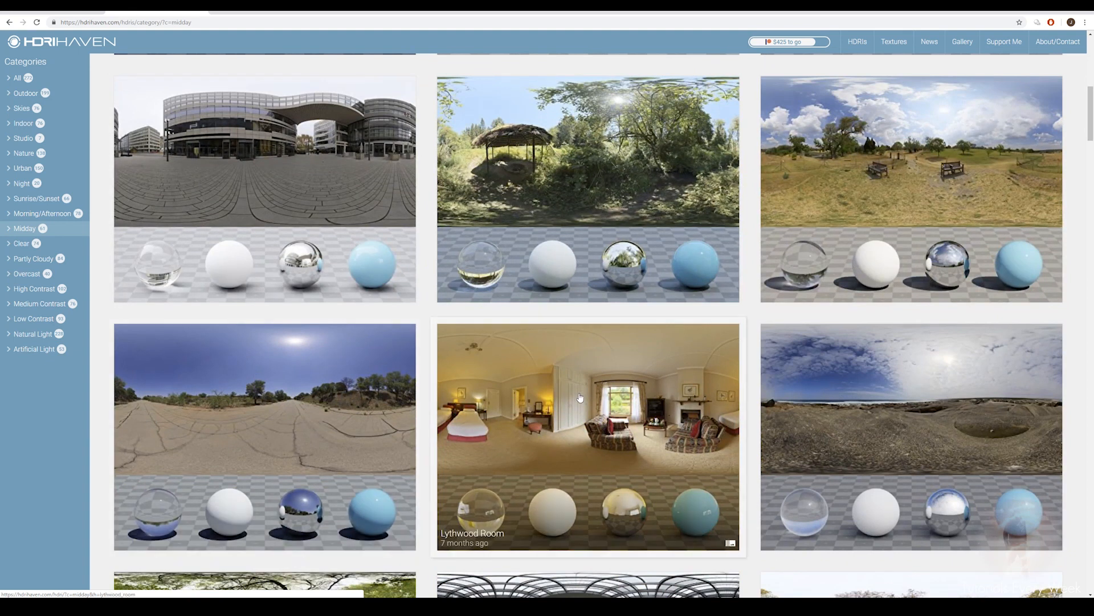
Open the Lythwood Room HDRI page and review its preview and download resolutions.
left_click(580, 397)
scroll(513, 381, "down", 4)
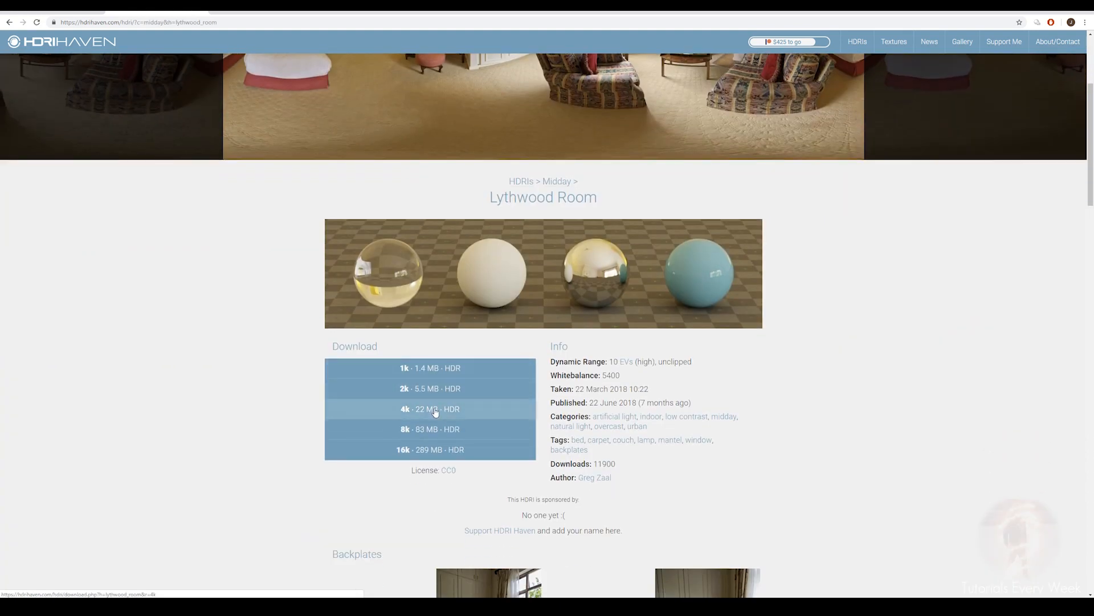
scroll(434, 409, "up", 4)
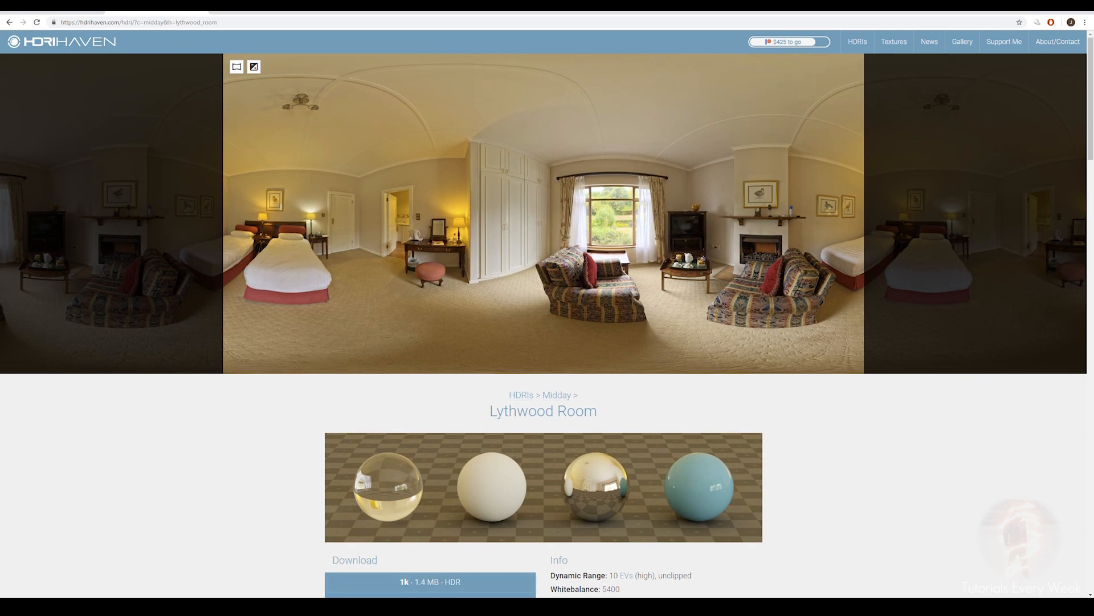
Switch to Cinema 4D and inspect the Back Wall, Camera and Sky objects of the cloud scene in turn.
mouse_move(438, 606)
left_click(438, 568)
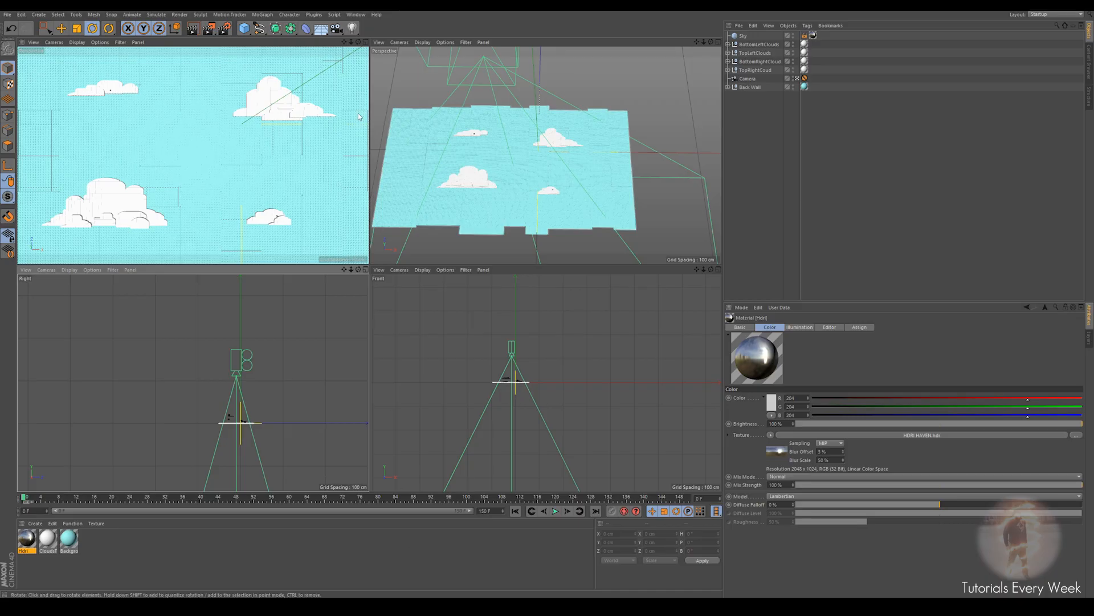
left_click(748, 87)
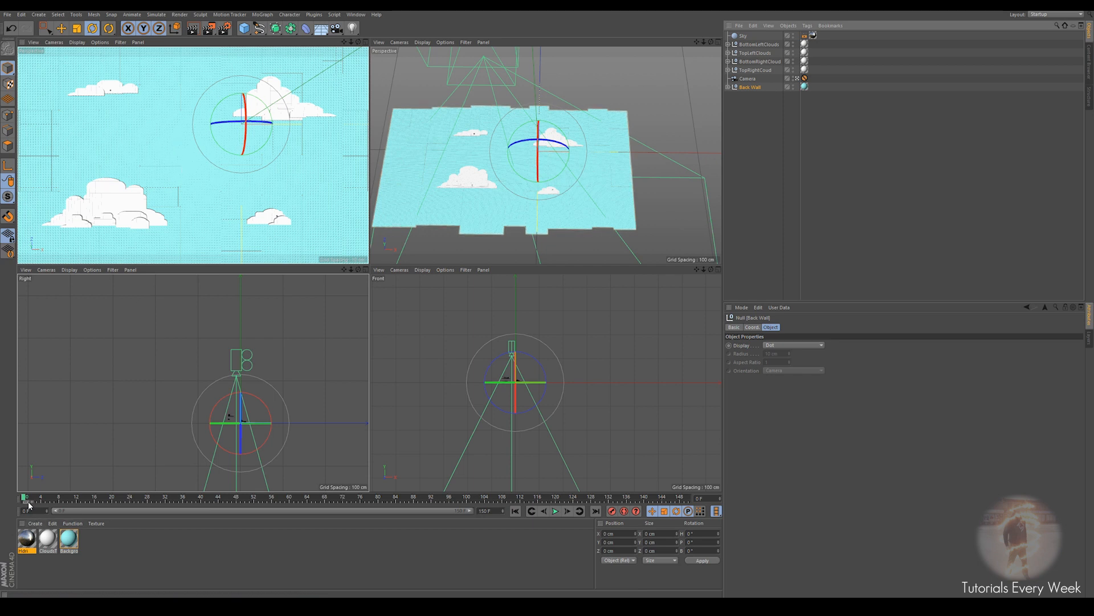
left_click_drag(28, 505, 72, 493)
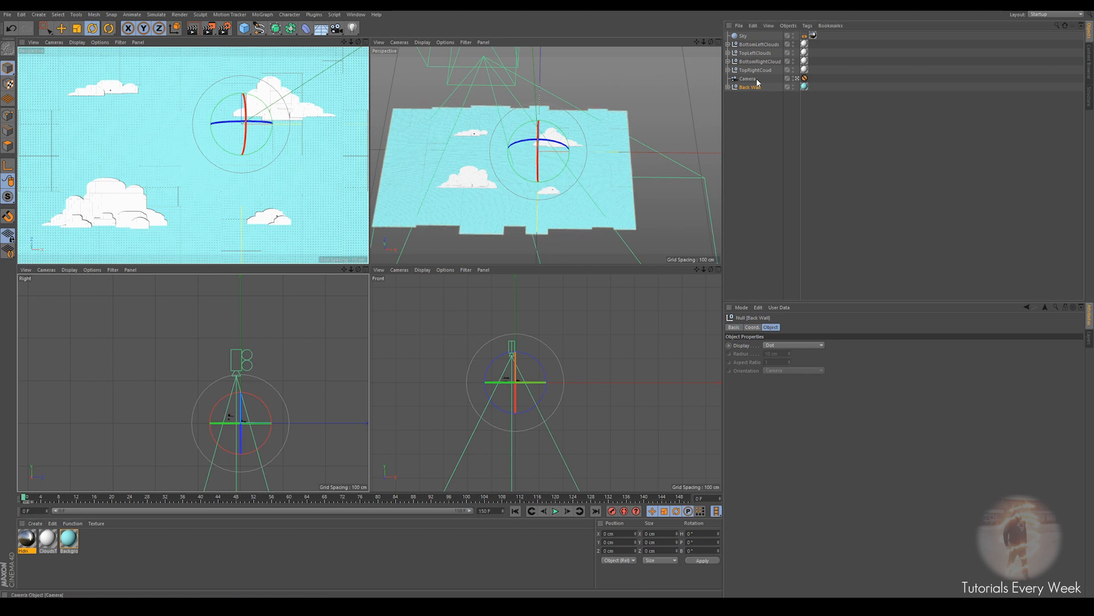
left_click(749, 80)
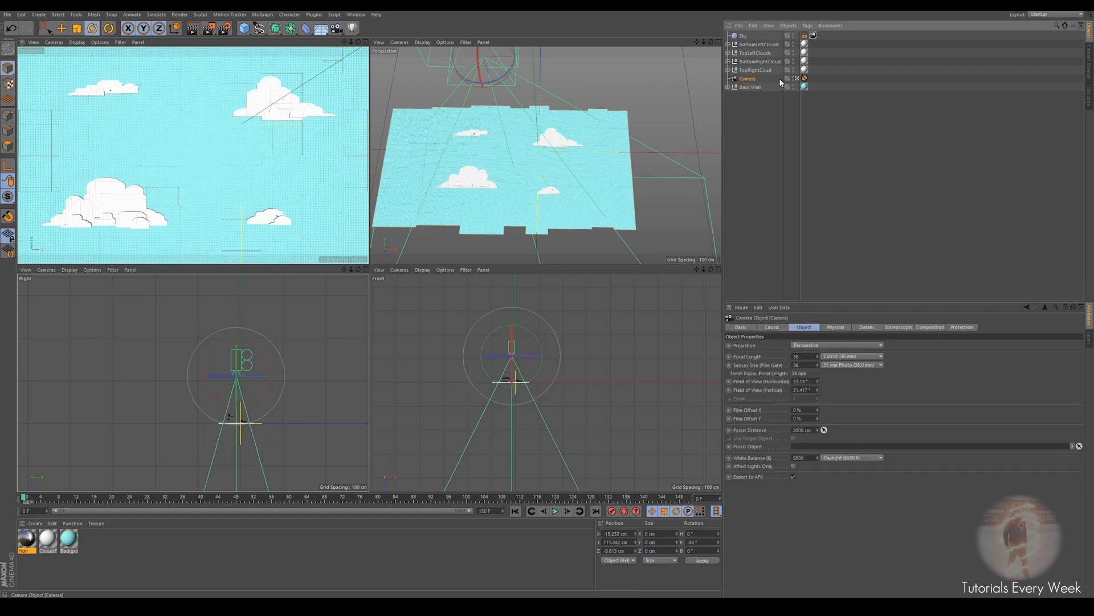
left_click(740, 36)
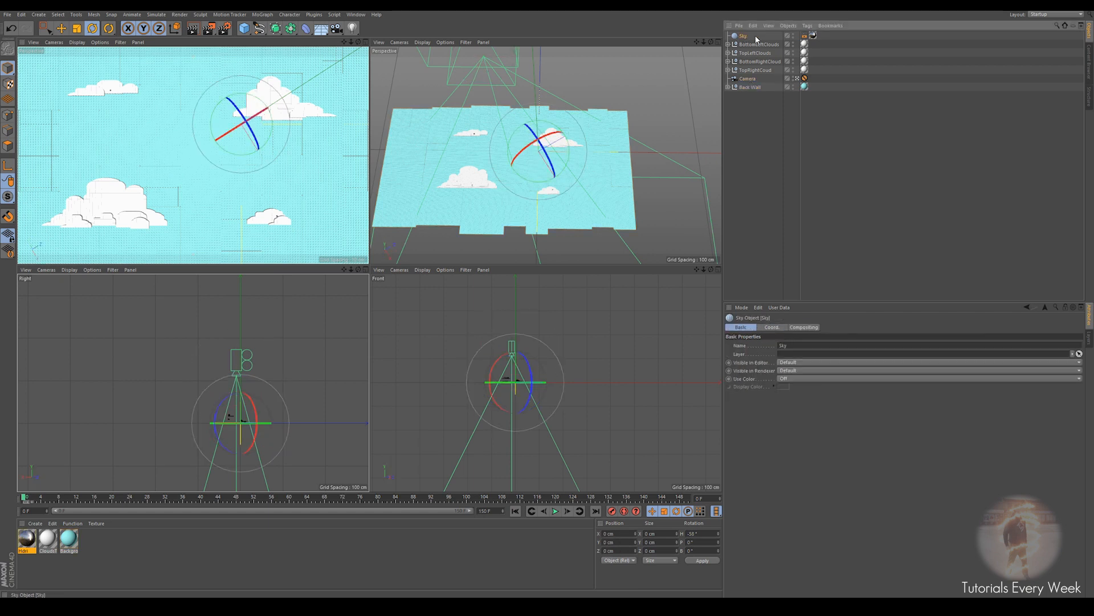
Review the render settings for output, the Physical renderer and the Global Illumination sample options, leaving them as they are.
left_click(225, 28)
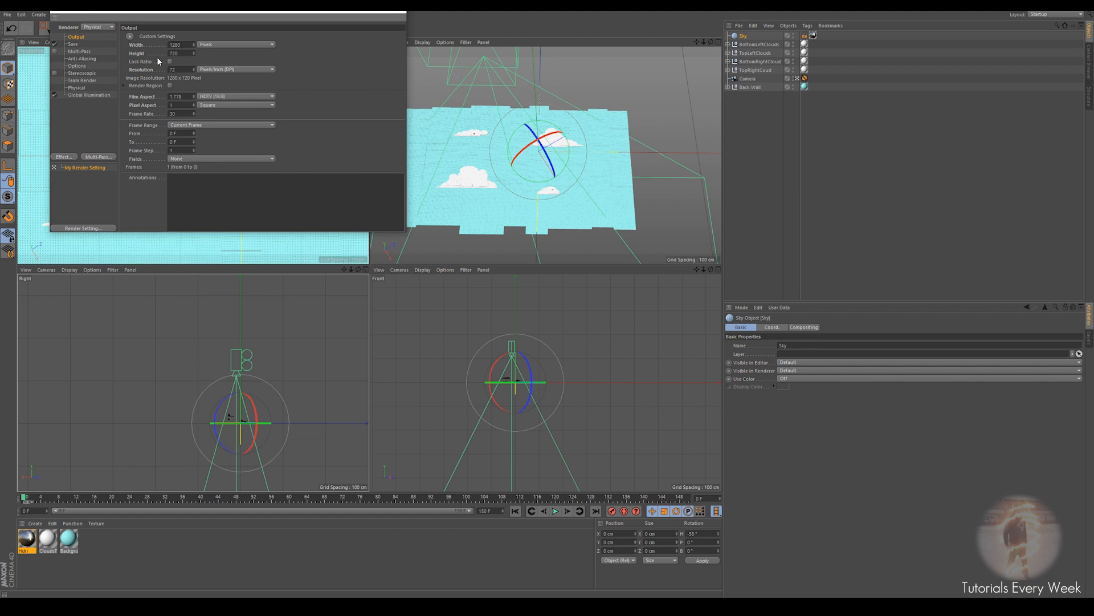
left_click(83, 90)
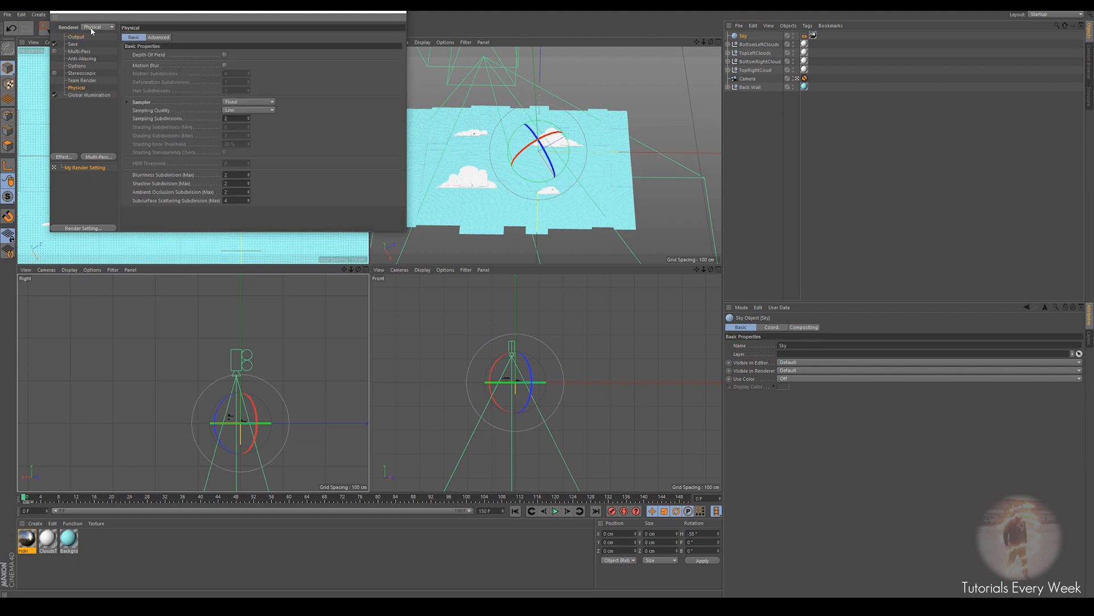
left_click(97, 27)
left_click(84, 95)
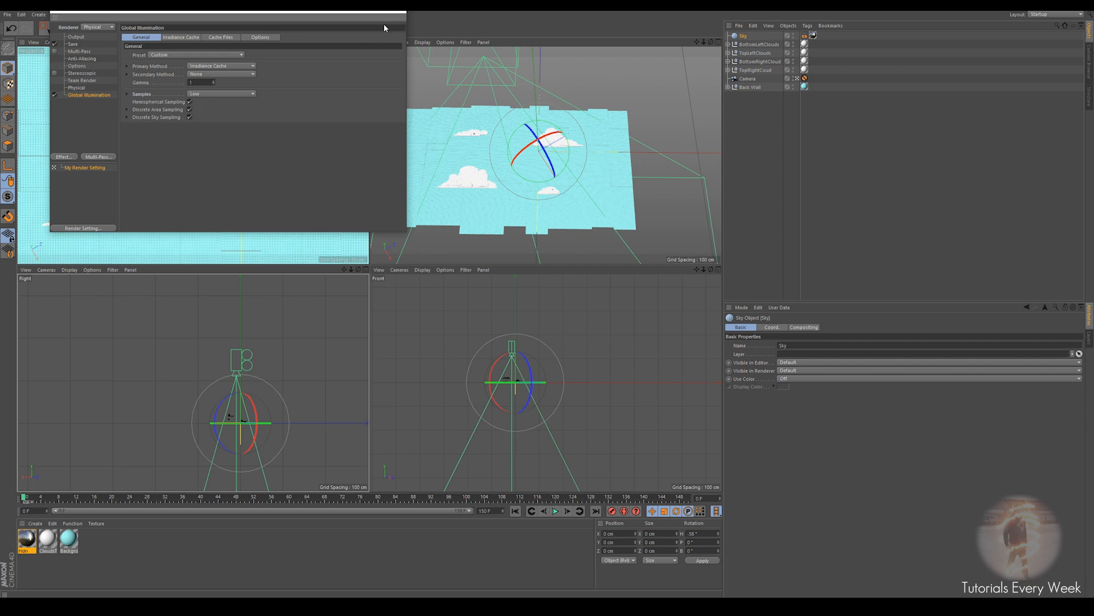
left_click(197, 94)
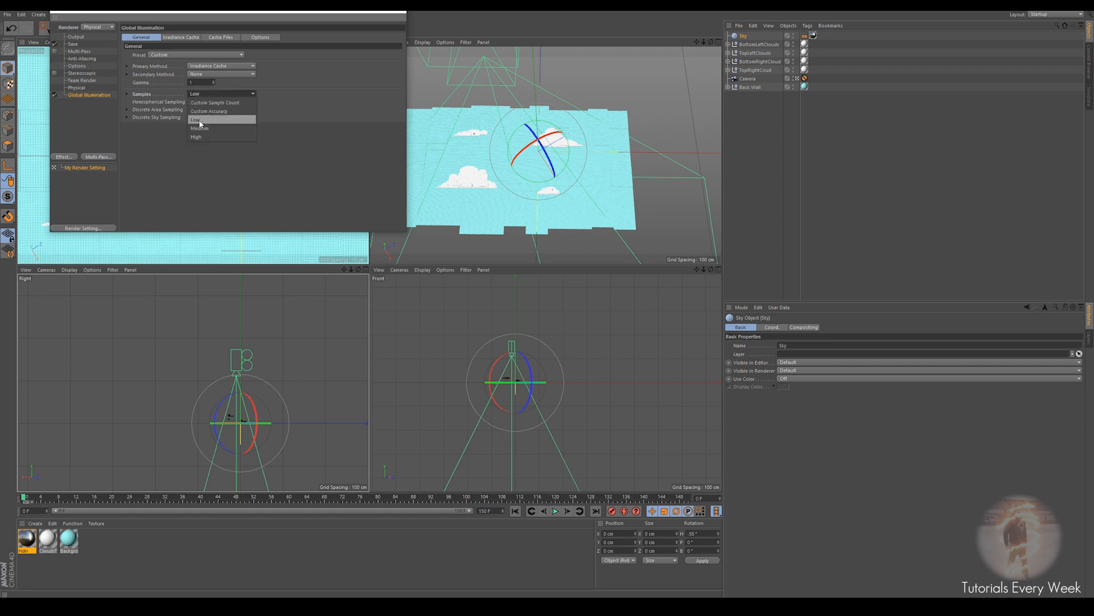
left_click(228, 164)
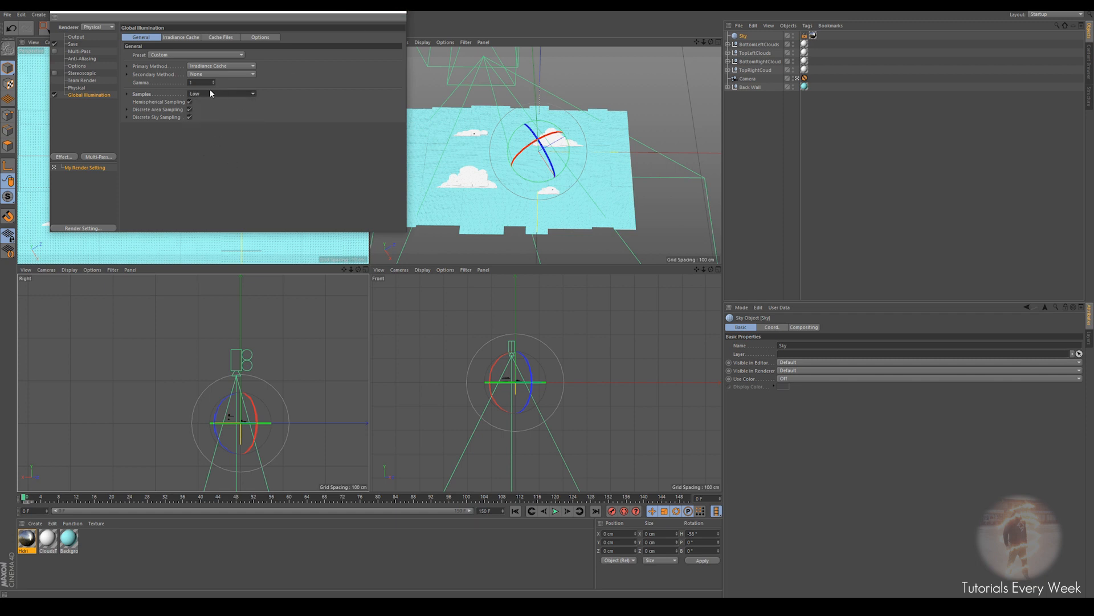
left_click(401, 12)
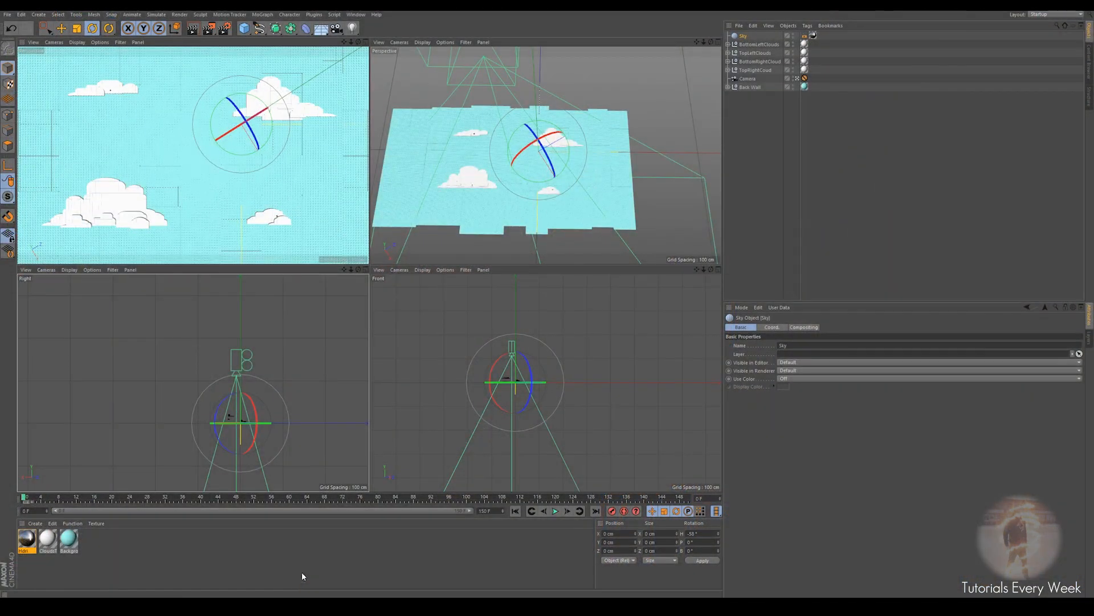
Switch back to the browser and look over the Mecabricks home page.
left_click(371, 567)
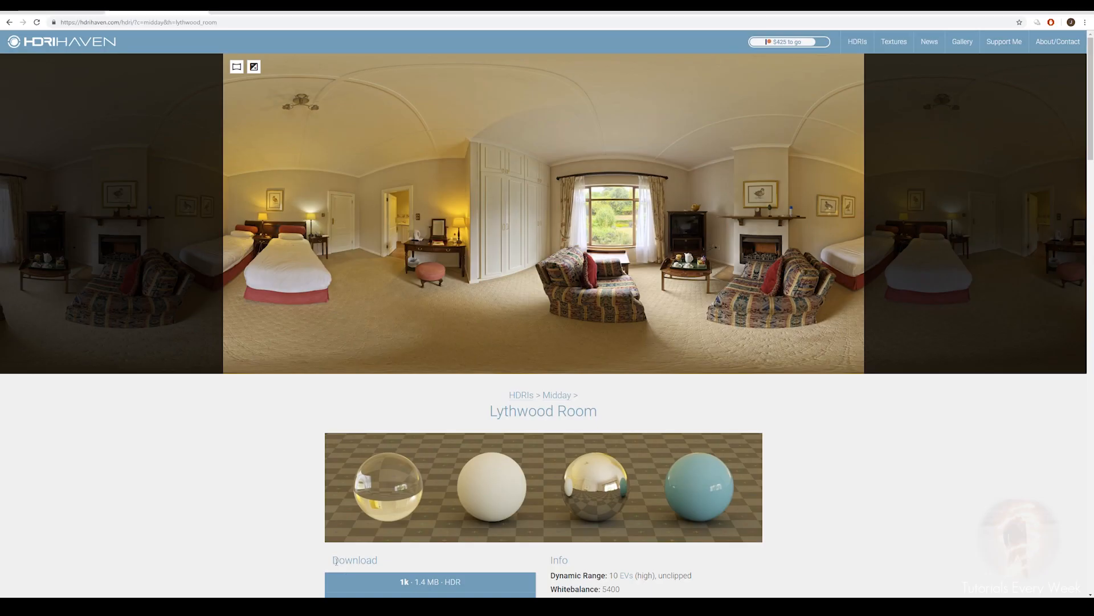
left_click(34, 11)
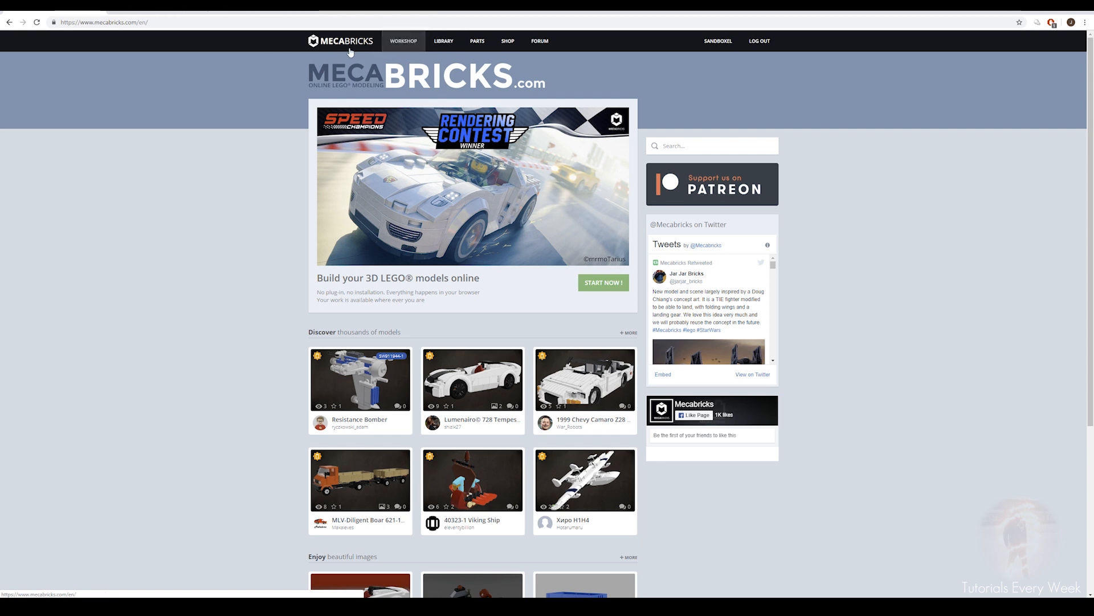
scroll(501, 376, "down", 4)
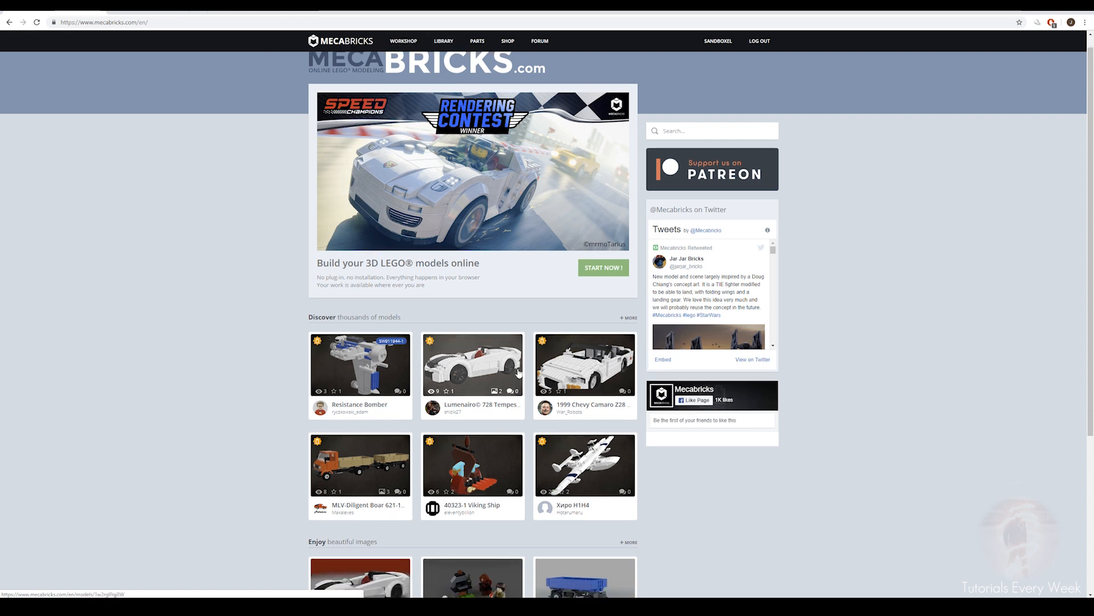
scroll(468, 401, "up", 4)
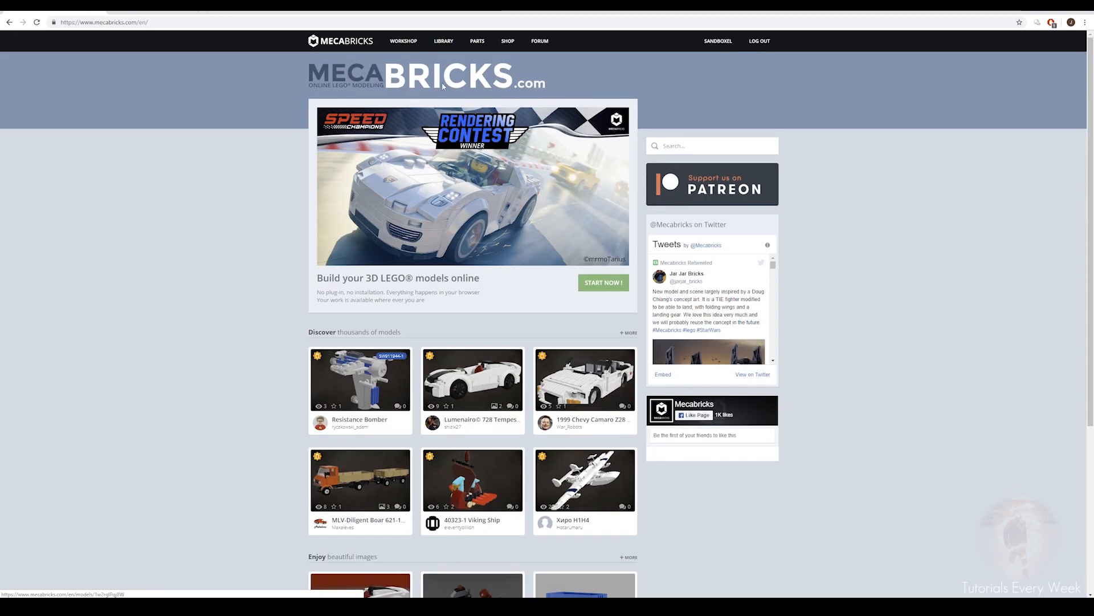
Browse the Mecabricks model library and open the Hummer H2 model in the editor.
left_click(447, 42)
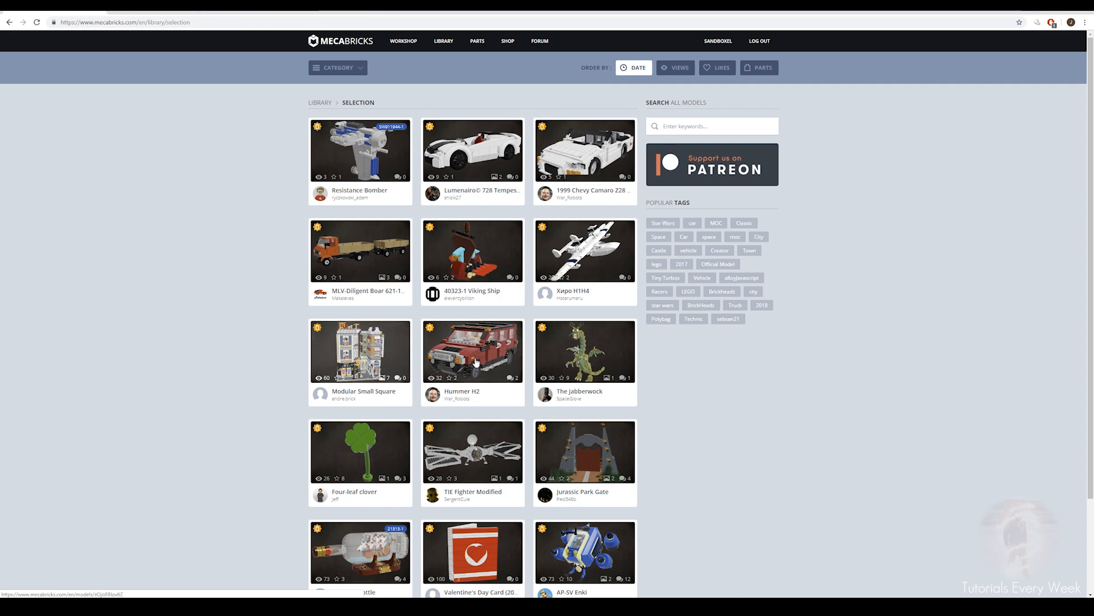
scroll(379, 161, "down", 3)
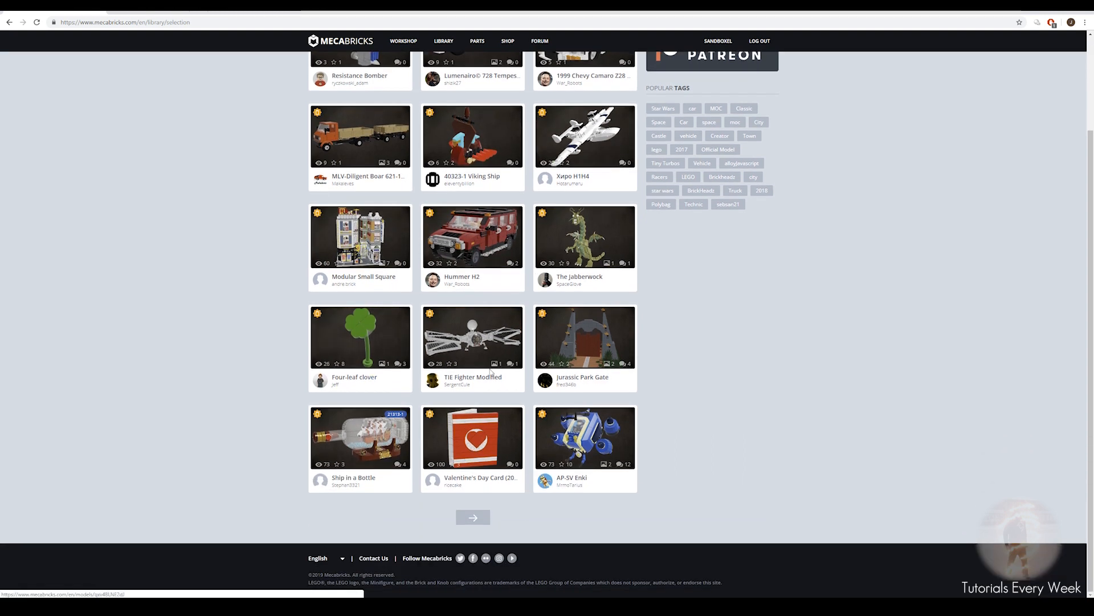
scroll(461, 248, "up", 3)
left_click(447, 342)
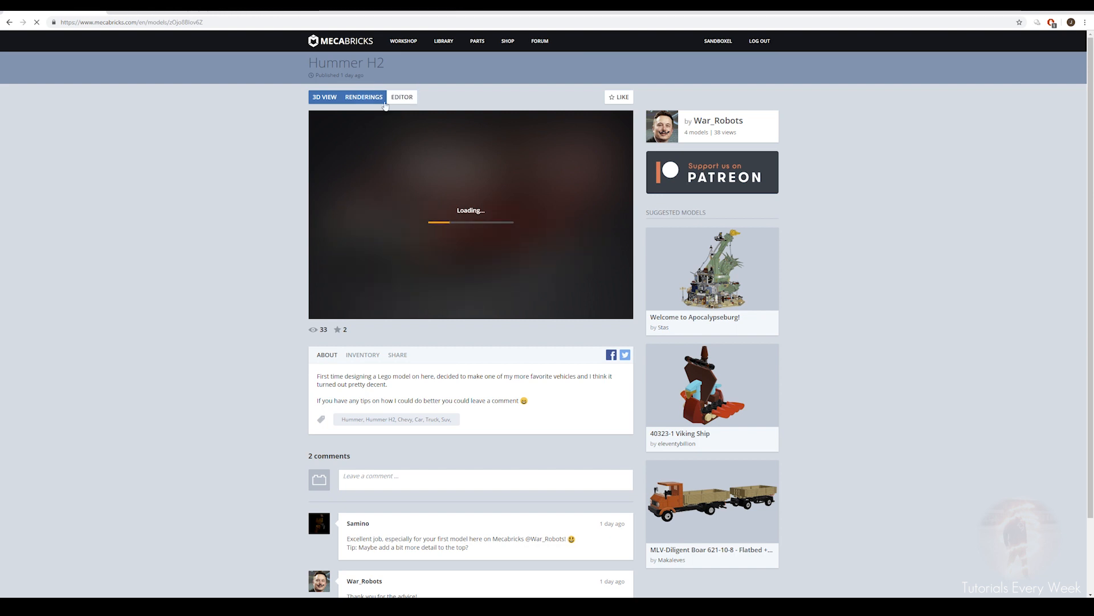
left_click(401, 98)
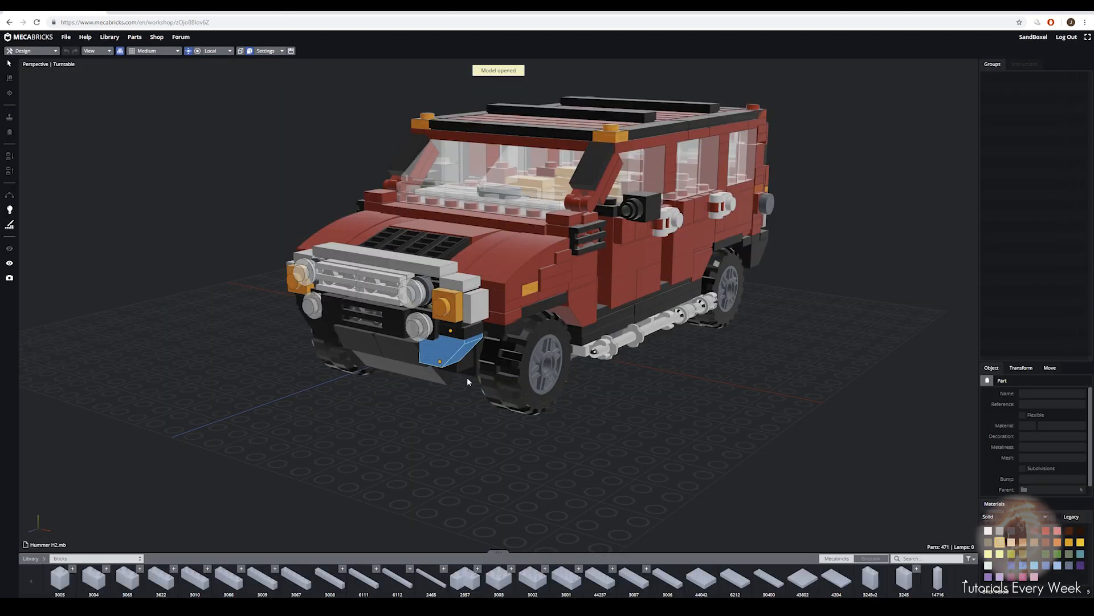
Examine the Hummer from several angles, try moving a red roof piece, and undo the move.
left_click_drag(720, 427, 528, 279)
scroll(663, 423, "down", 5)
left_click_drag(498, 337, 545, 377)
left_click(507, 210)
left_click_drag(468, 199, 556, 231)
key("ctrl+z")
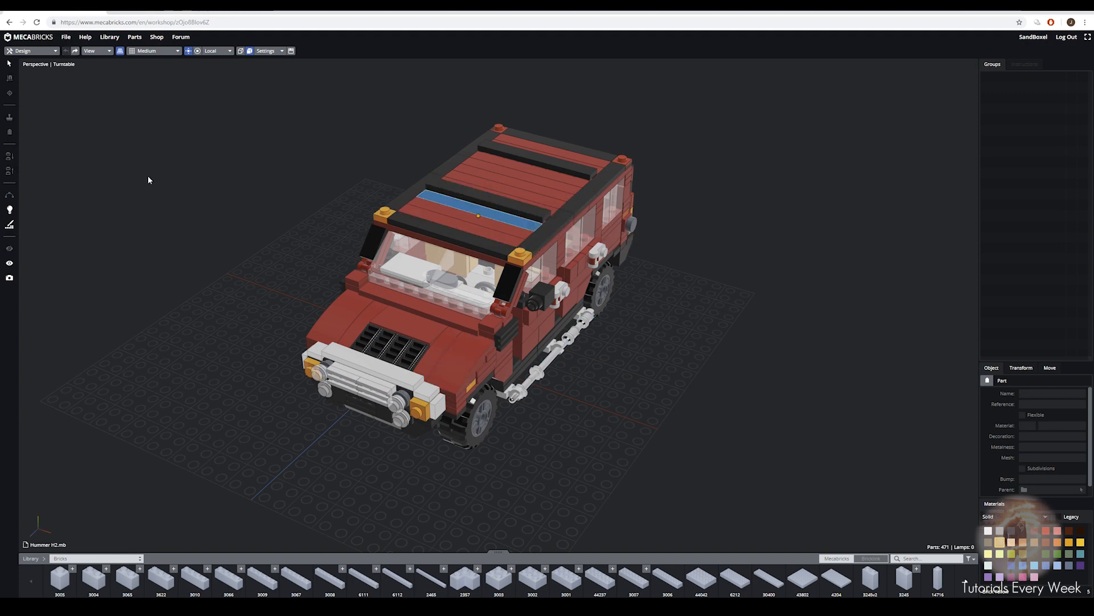
right_click_drag(597, 423, 320, 320)
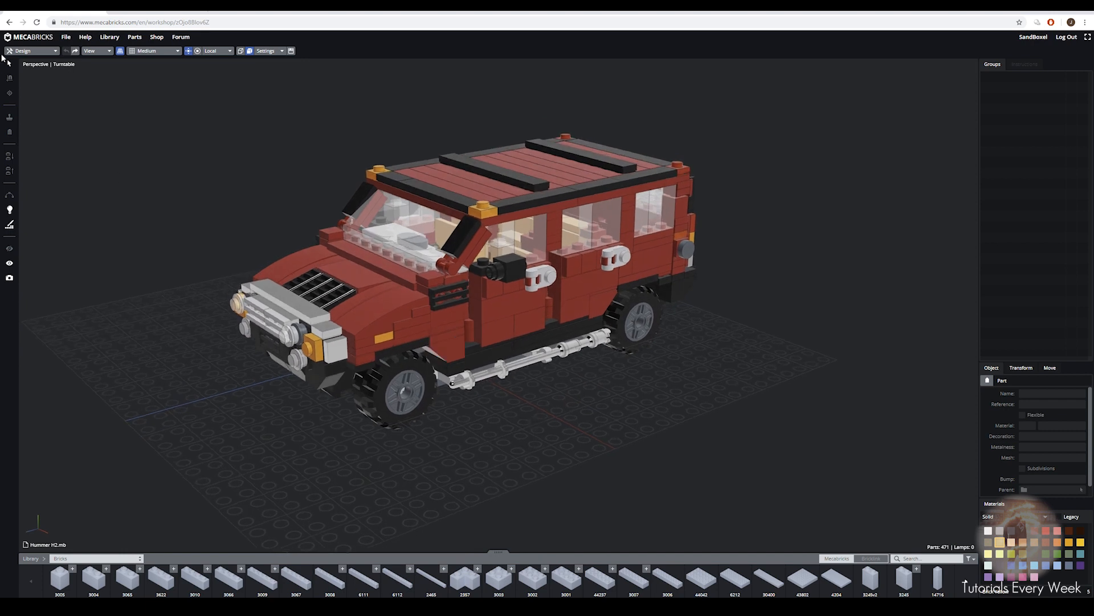
Leave the Hummer model without saving and open an empty Mecabricks Workshop scene.
left_click(40, 42)
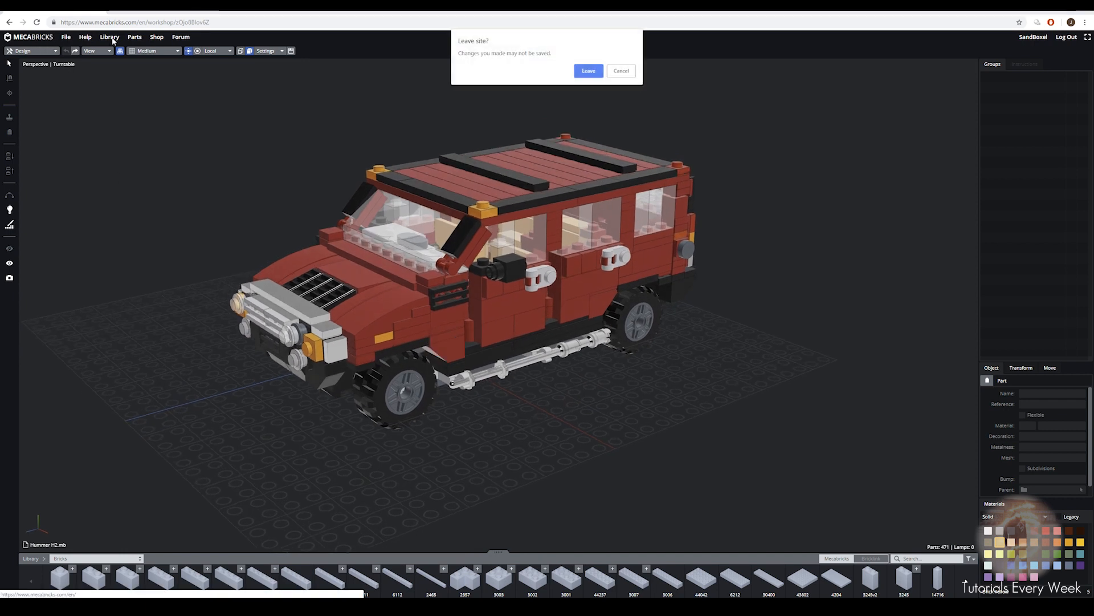
left_click(588, 71)
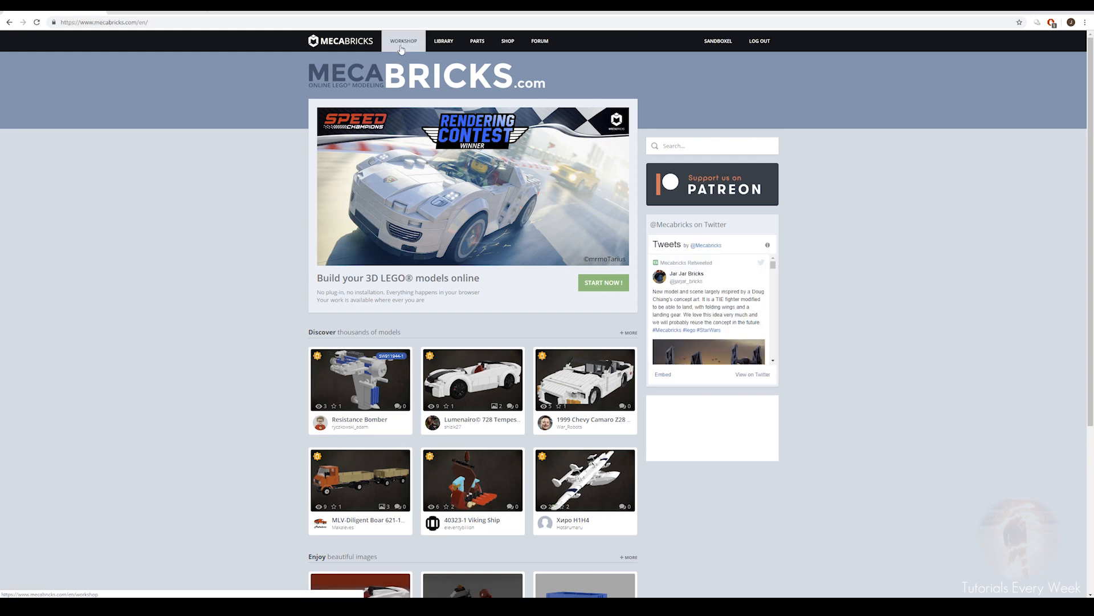
left_click(401, 49)
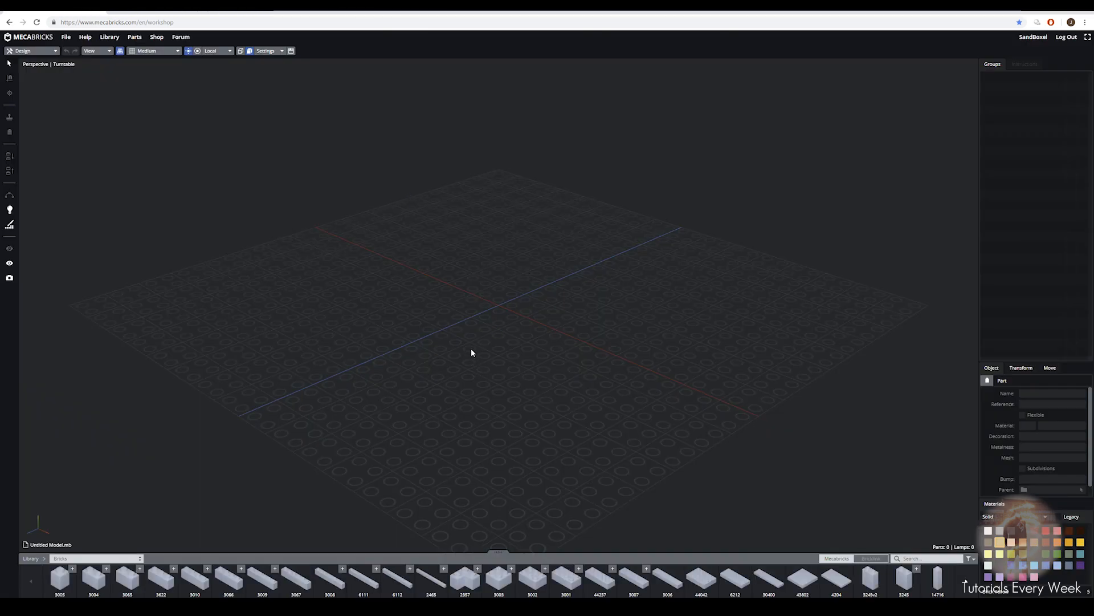
Place one Brick 1X2 Without Pin (3065) on the grid, behind its centre.
middle_click_drag(471, 349, 489, 317)
left_click_drag(127, 579, 452, 275)
middle_click_drag(476, 315, 535, 280)
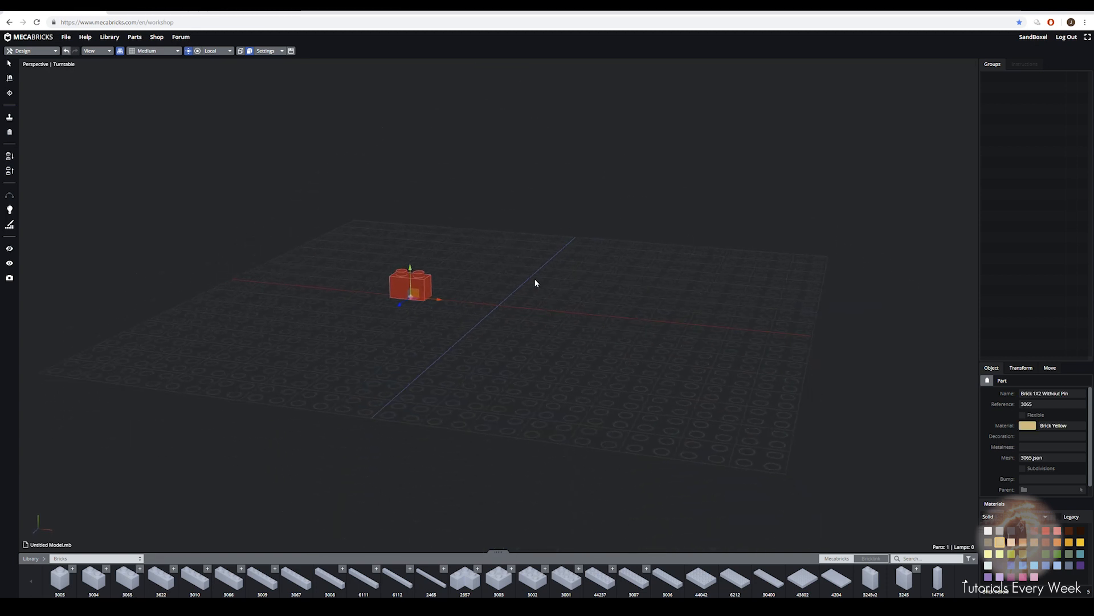
Switch the parts library category to Minifigures.
left_click(68, 562)
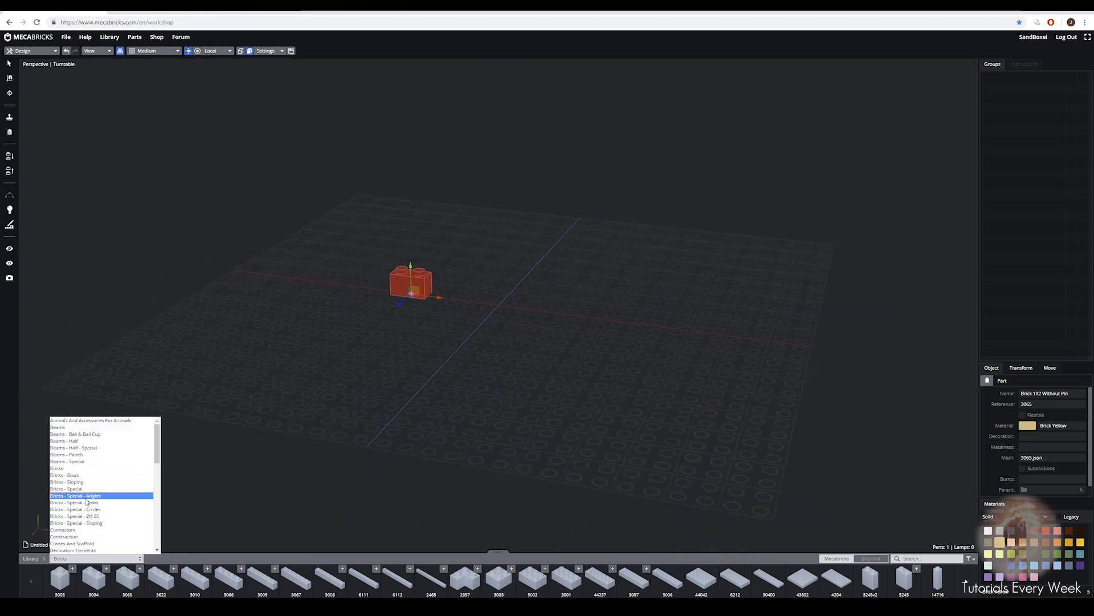
scroll(82, 456, "down", 4)
scroll(82, 445, "up", 2)
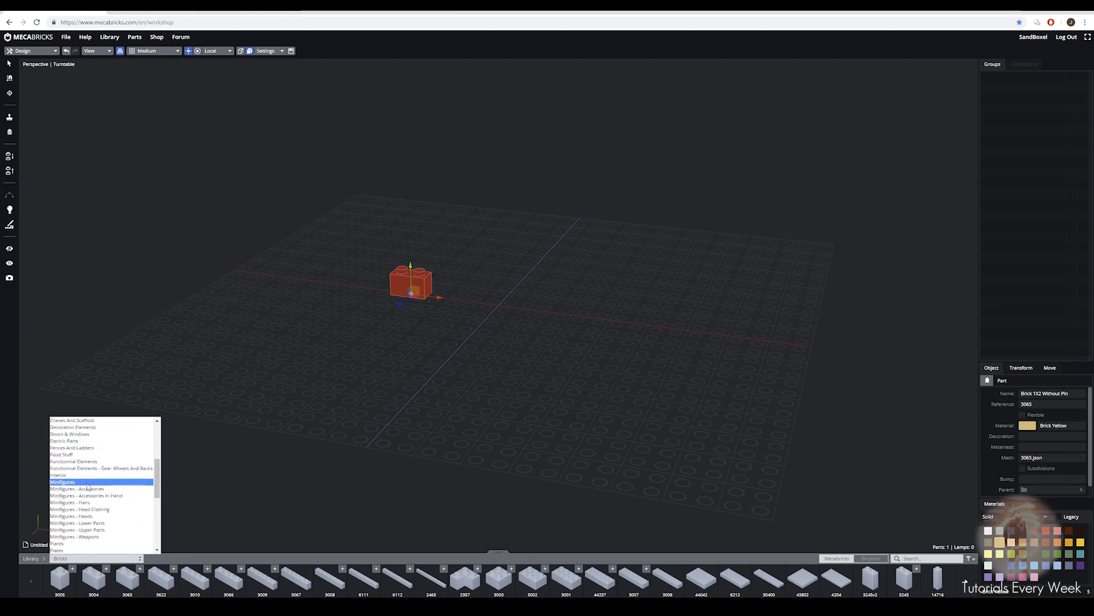
left_click(73, 483)
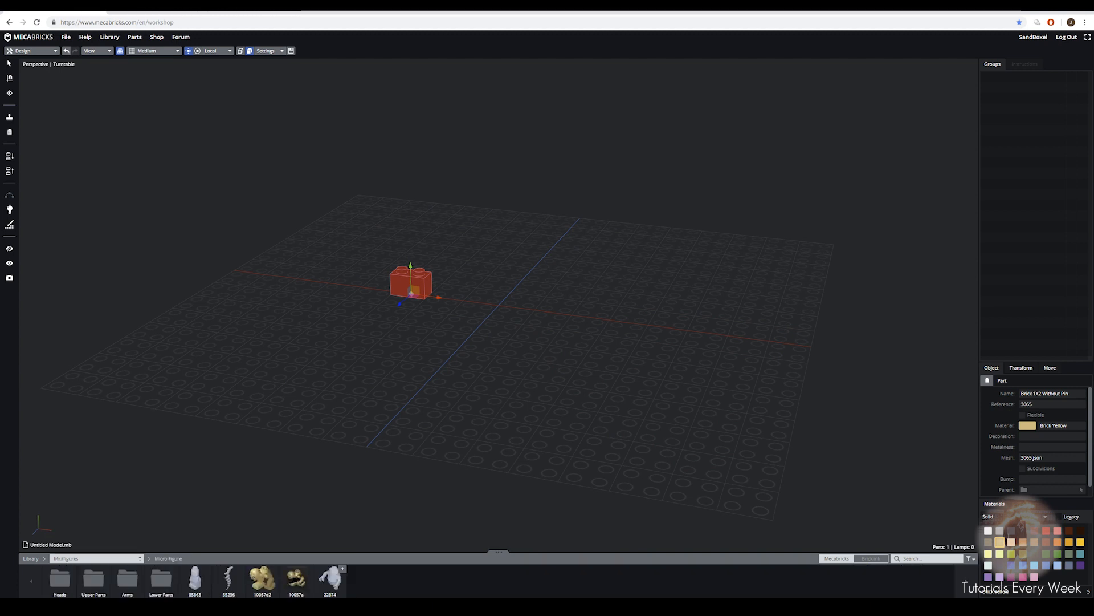
Place a C-3PO Head (30480) from the minifigure heads on the grid, on the opposite side of the centre from the brick.
left_click(61, 581)
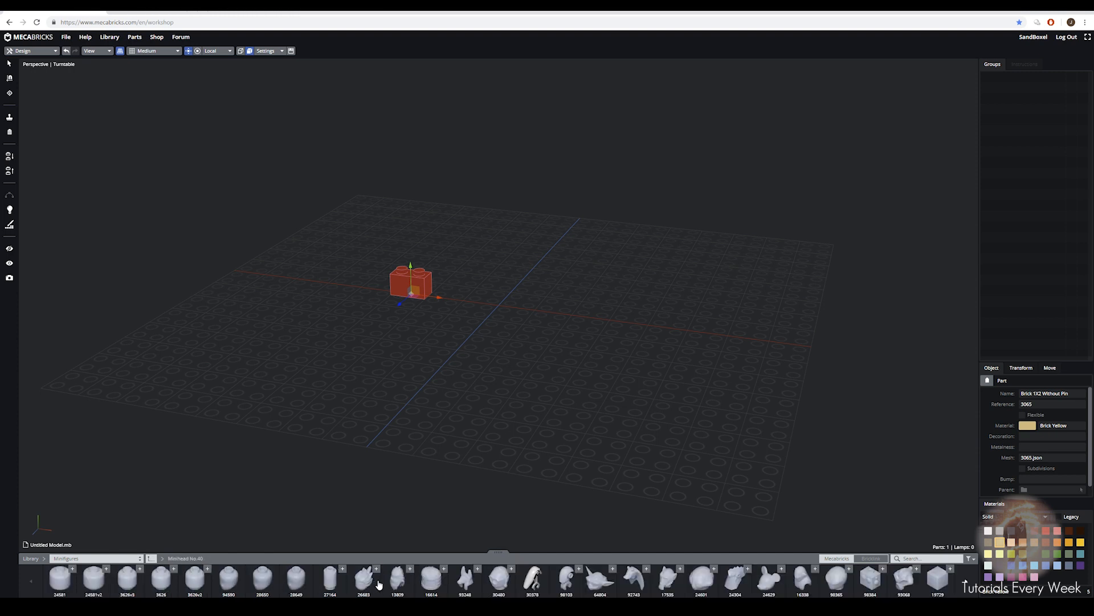
left_click(498, 580)
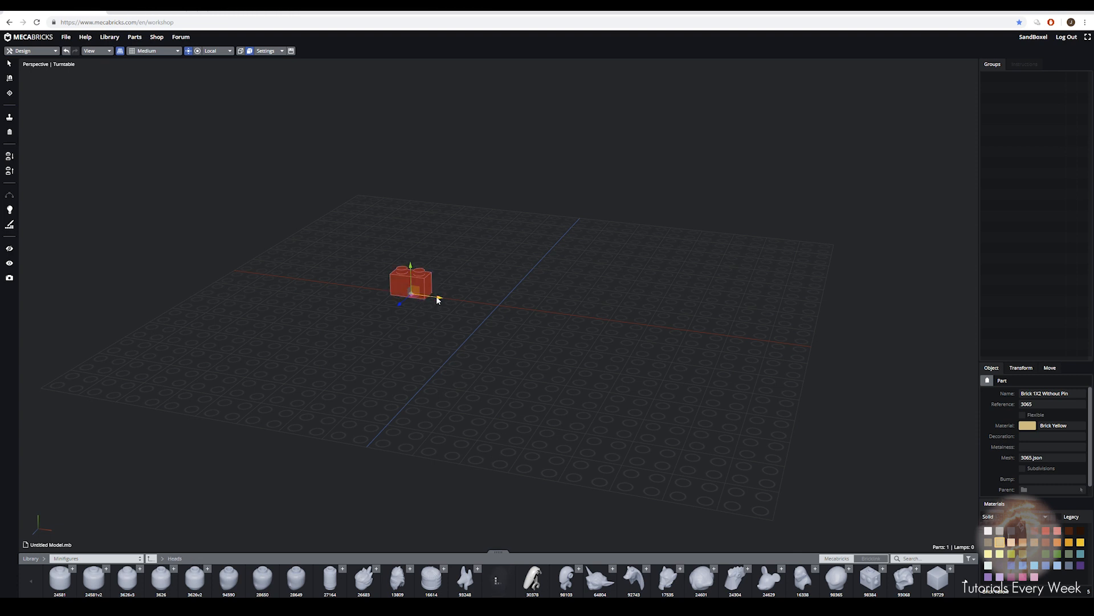
left_click_drag(433, 294, 559, 311)
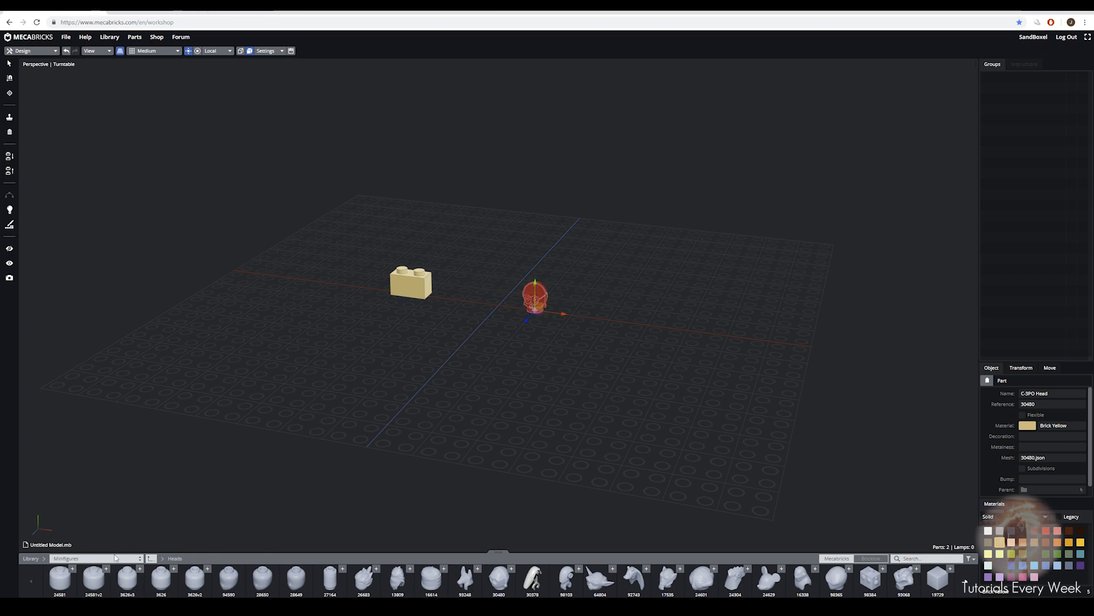
Switch the parts library category to Minifigures - Heads and shift the C-3PO head slightly along the red axis.
left_click(98, 560)
scroll(86, 488, "down", 3)
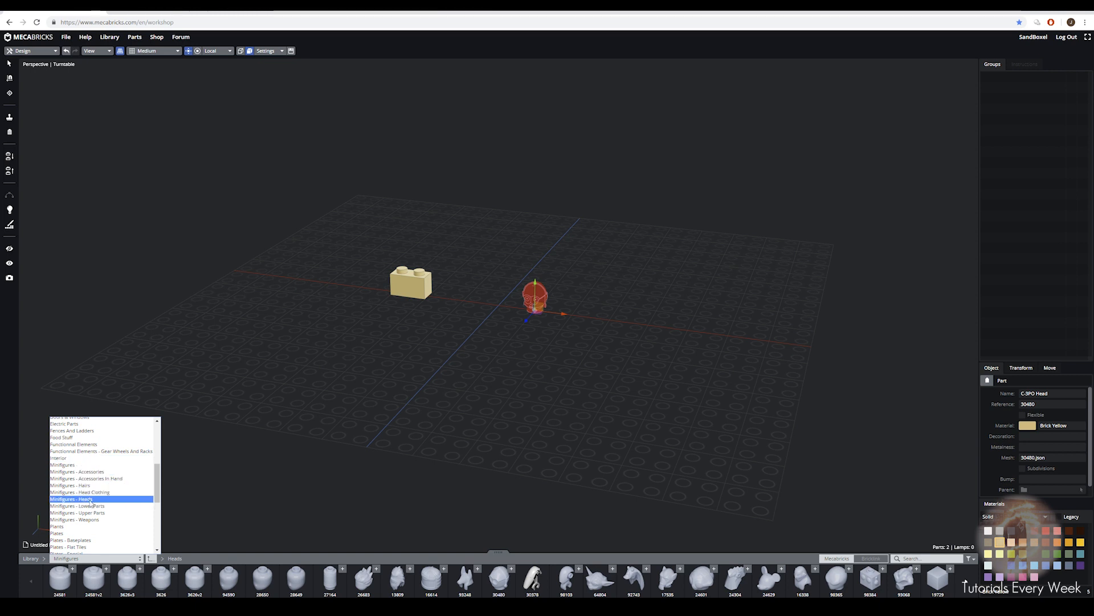
left_click(89, 500)
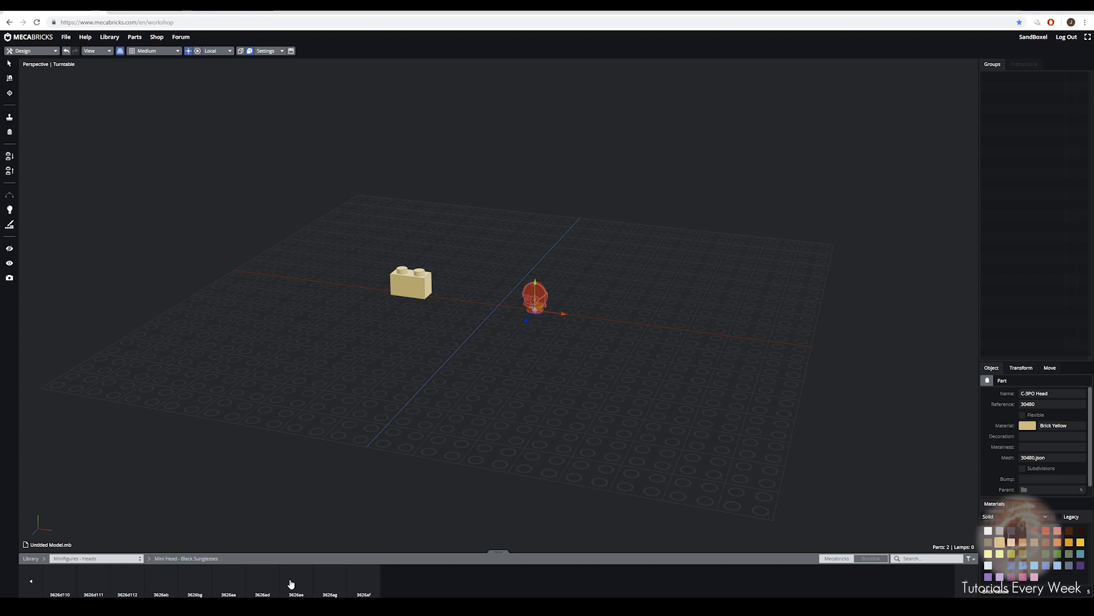
scroll(202, 587, "up", 10)
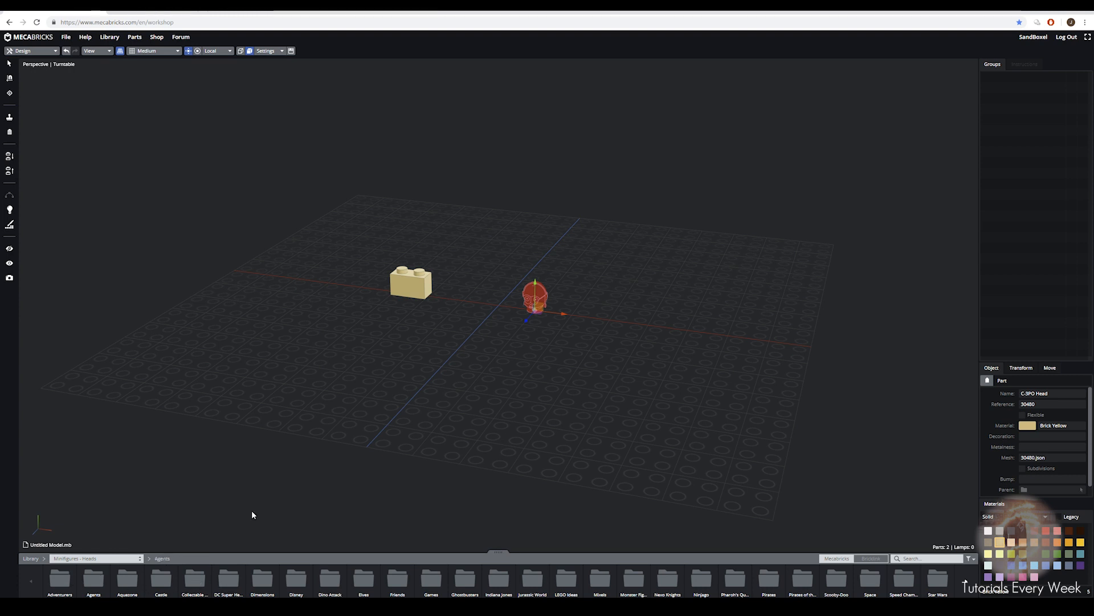
left_click_drag(535, 327, 576, 316)
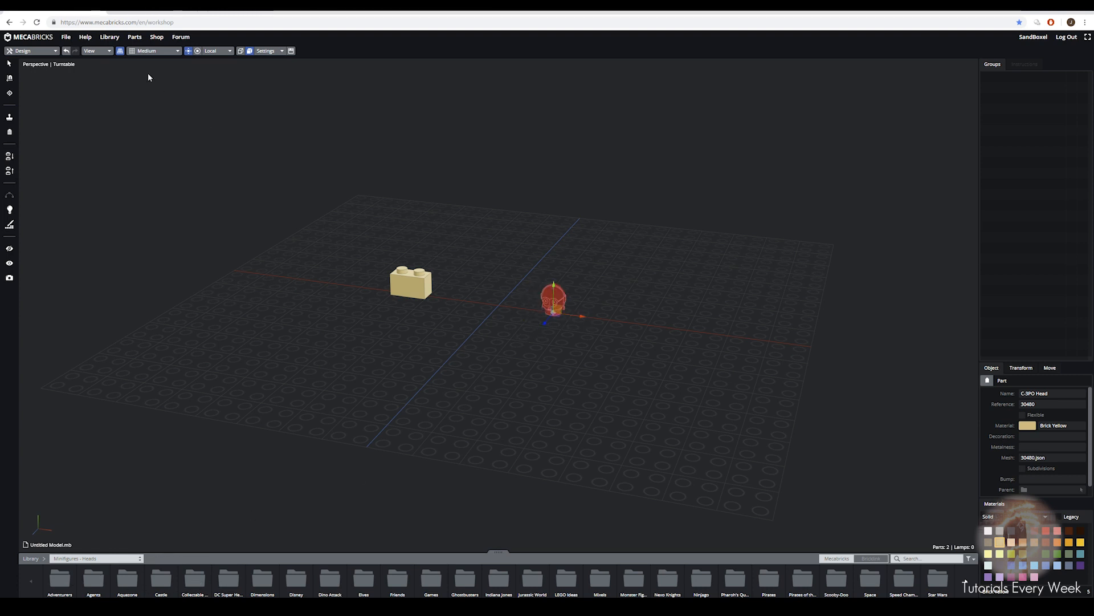
left_click(66, 36)
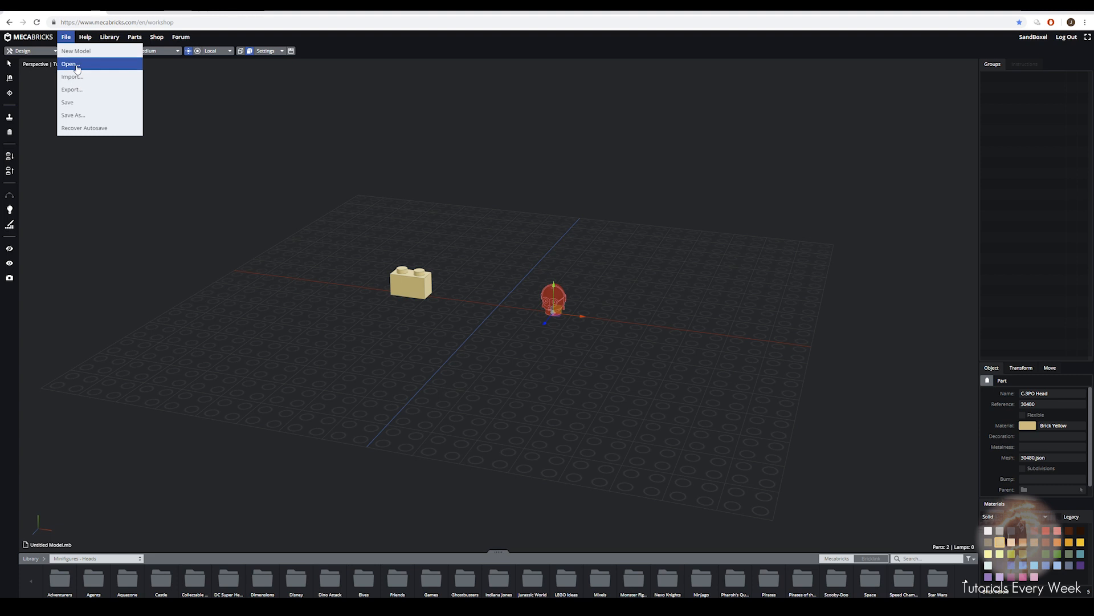
left_click(79, 65)
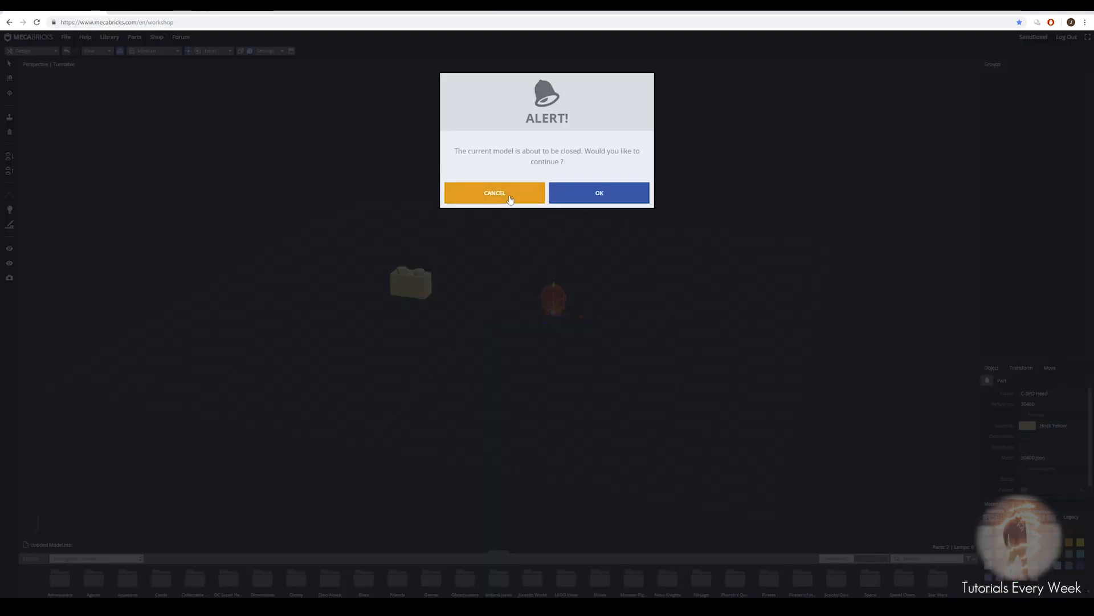
left_click(506, 201)
Close the current model without saving and open the saved Corridor model.
left_click(65, 37)
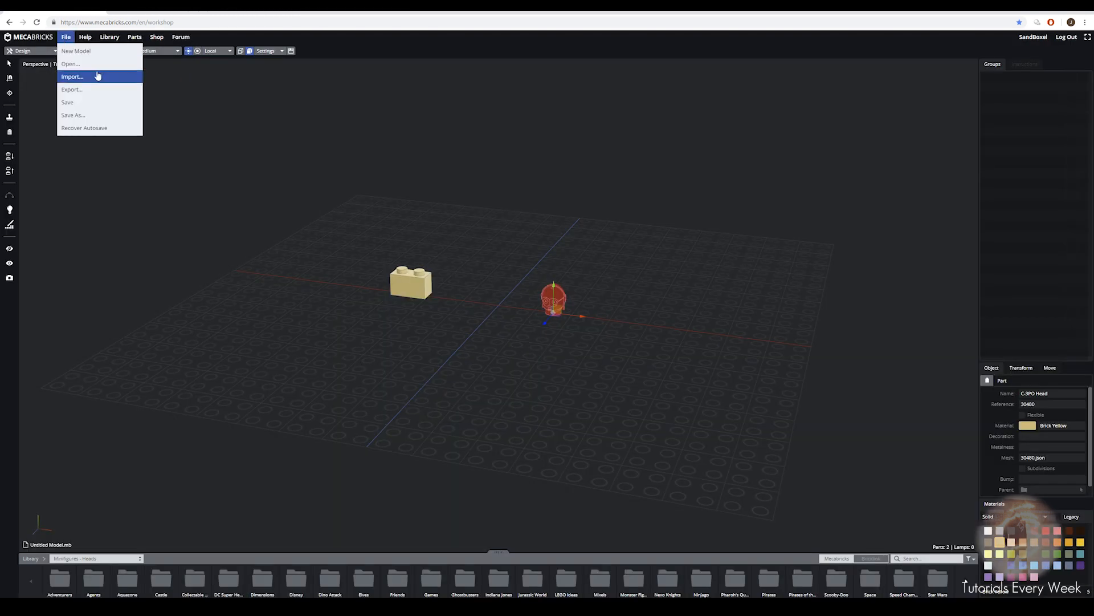
left_click(91, 64)
left_click(625, 189)
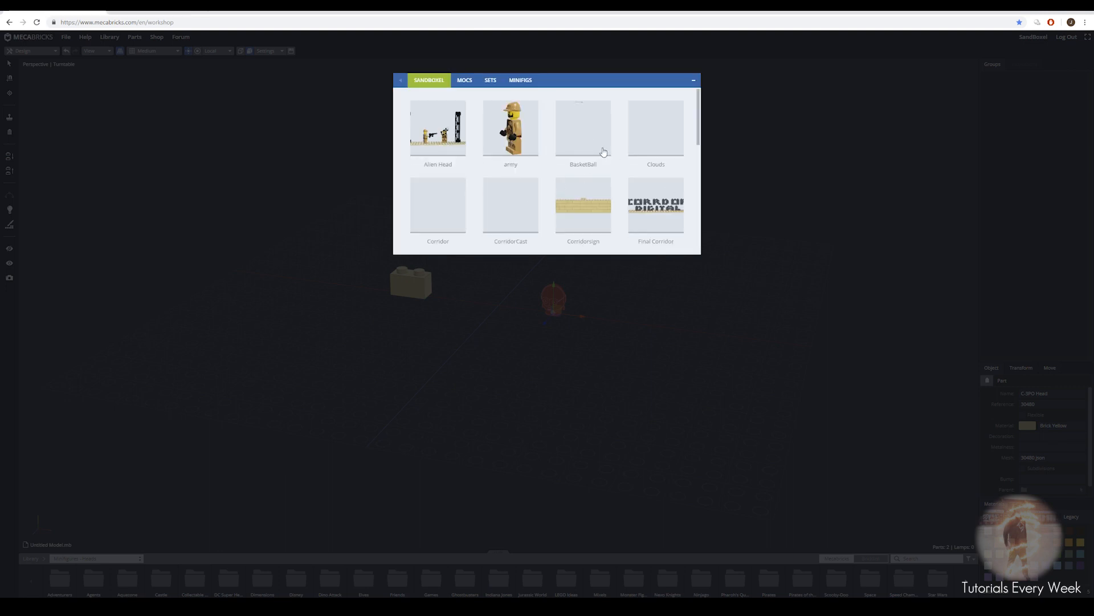
left_click(450, 210)
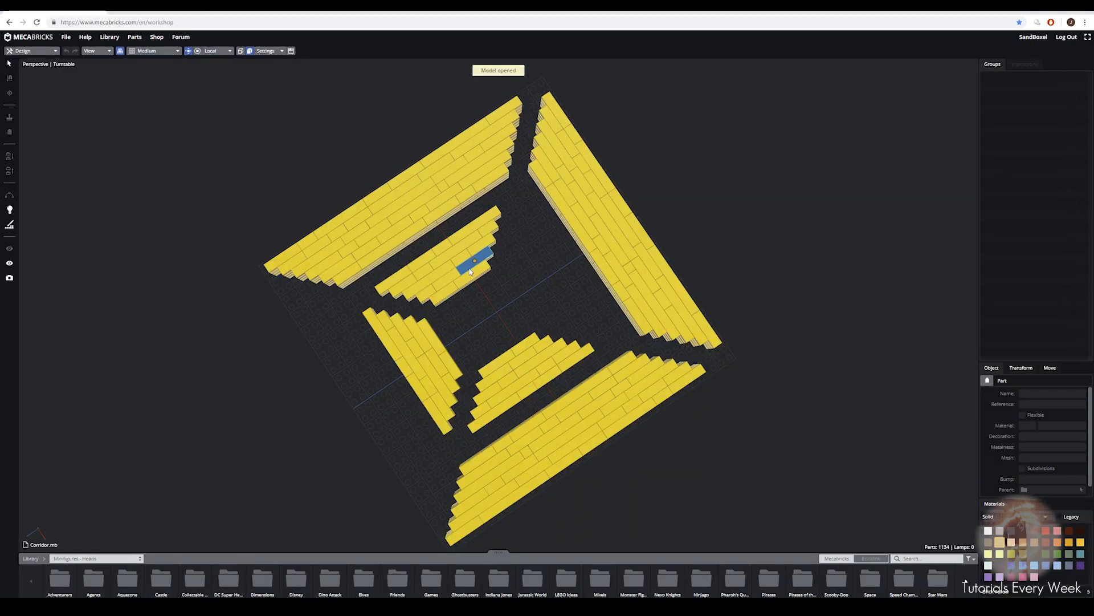
Unhide the base plate beneath the yellow walls of the Corridor model and select it.
mouse_move(518, 302)
middle_mouse_down()
mouse_move(498, 307)
mouse_move(521, 312)
mouse_move(505, 276)
mouse_move(505, 317)
middle_mouse_up()
scroll(519, 315, "down", 4)
scroll(505, 316, "down", 2)
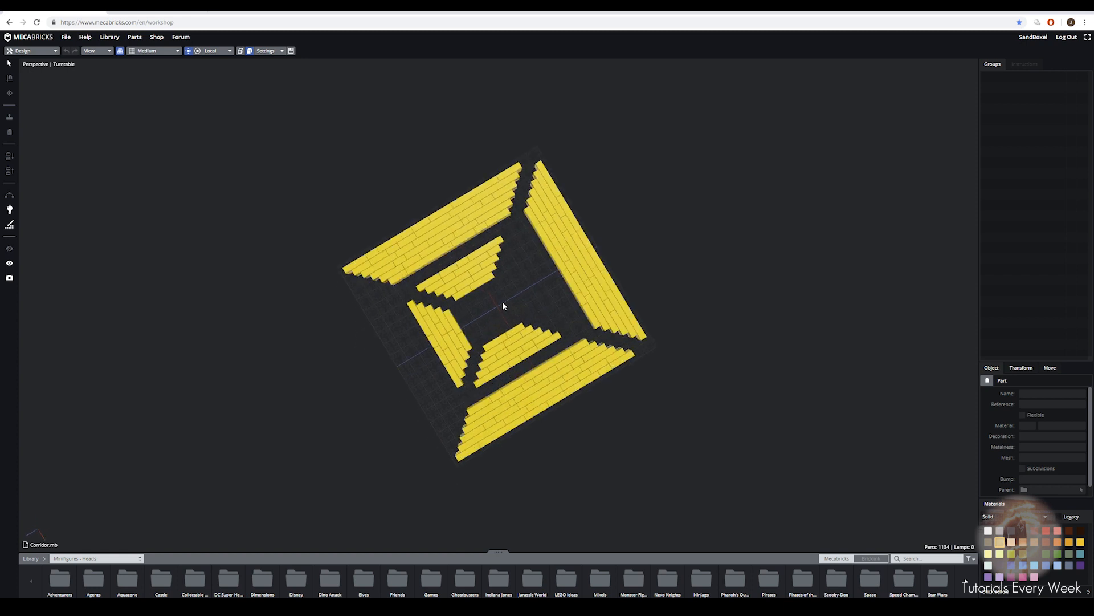
scroll(502, 301, "up", 3)
scroll(503, 293, "down", 3)
scroll(494, 300, "up", 2)
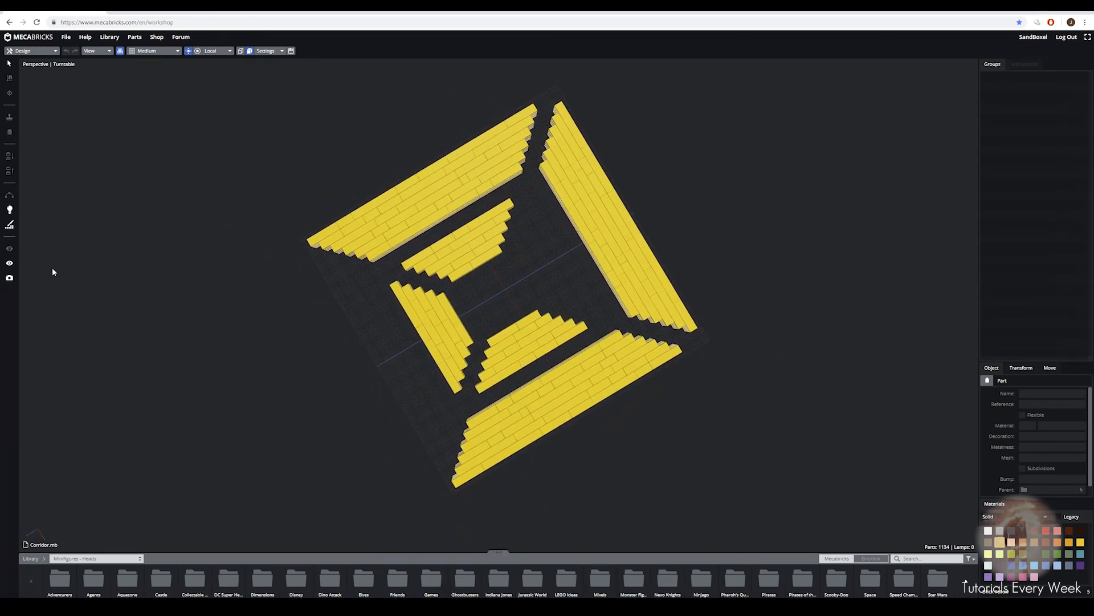
left_click(10, 249)
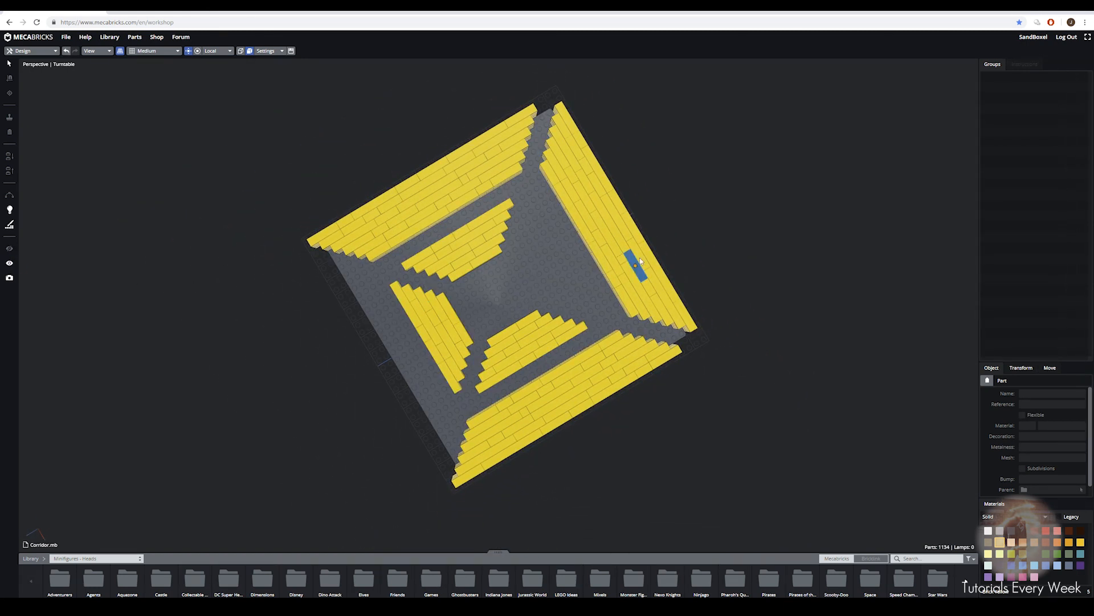
left_click(521, 269)
Switch the parts library category to Plates - Baseplates.
left_click(66, 558)
scroll(83, 509, "down", 10)
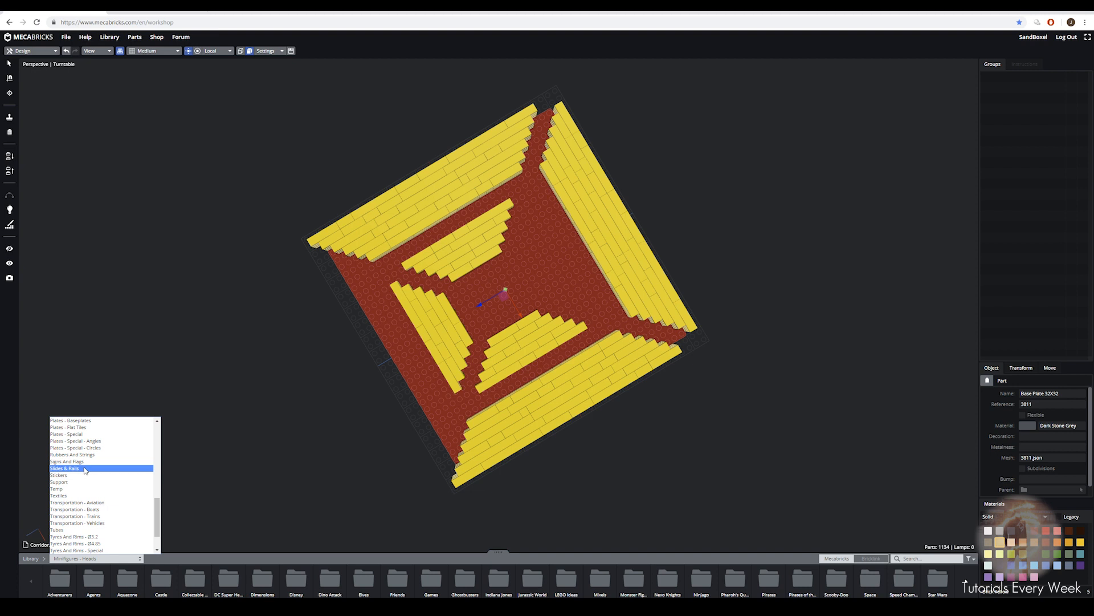
scroll(85, 469, "up", 4)
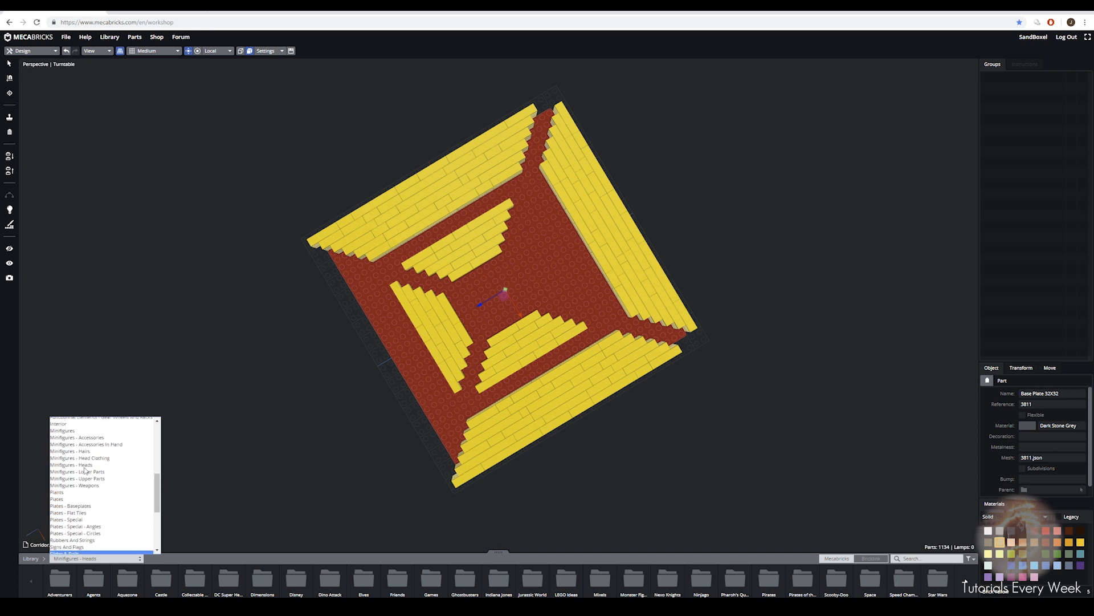
left_click(74, 506)
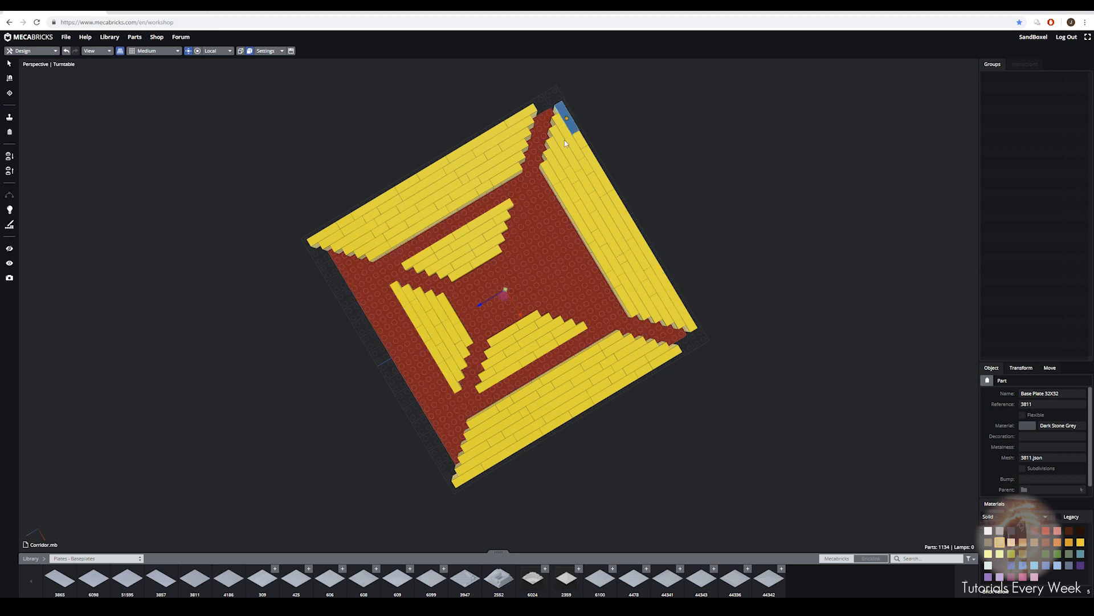
View the corridor walls from different angles, look at the first-time help topics, and close the help.
mouse_move(633, 459)
left_mouse_down()
mouse_move(644, 436)
mouse_move(618, 466)
left_mouse_up()
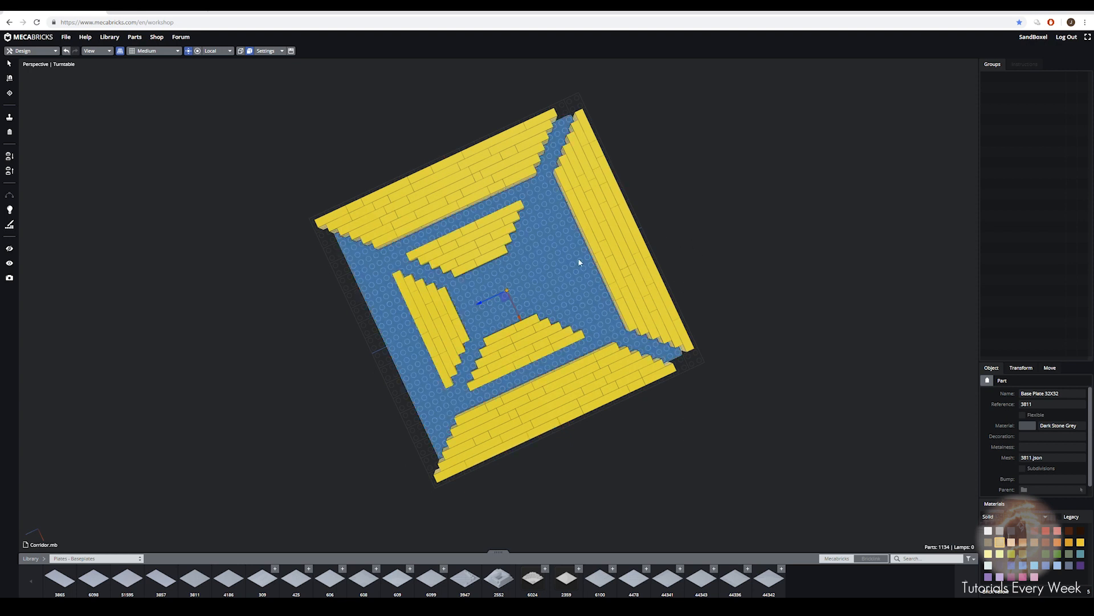
right_click_drag(622, 454, 536, 364)
right_click_drag(591, 441, 598, 496)
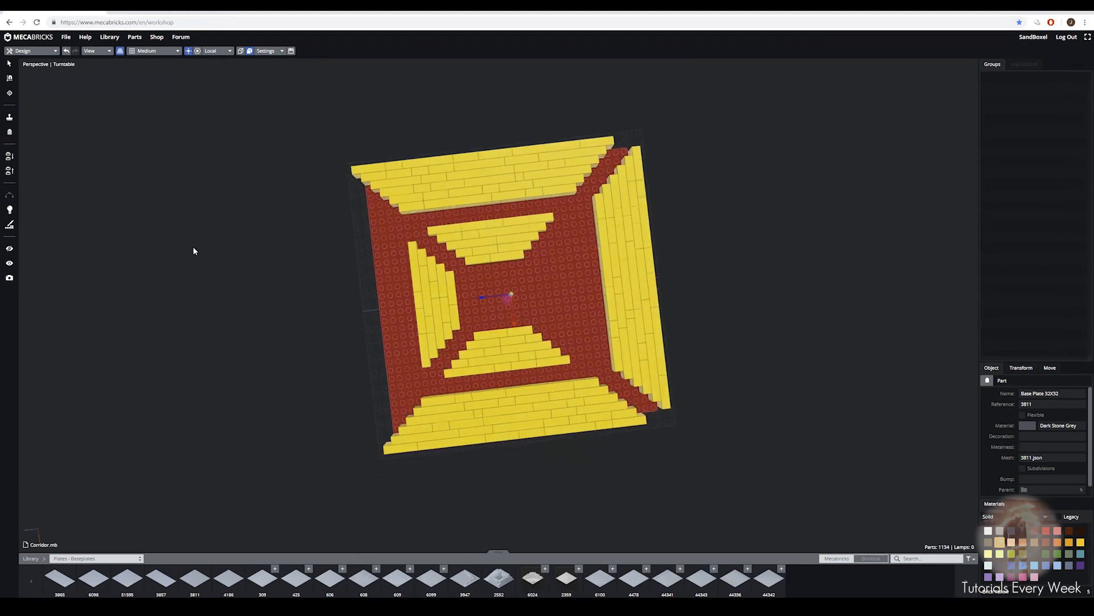
left_click(84, 38)
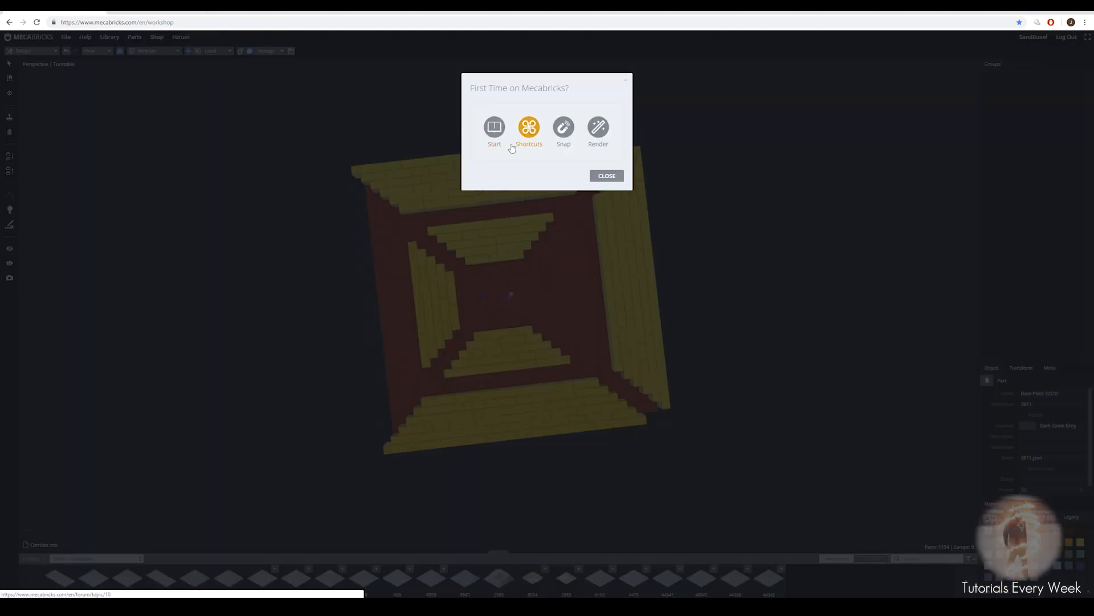
left_click(608, 177)
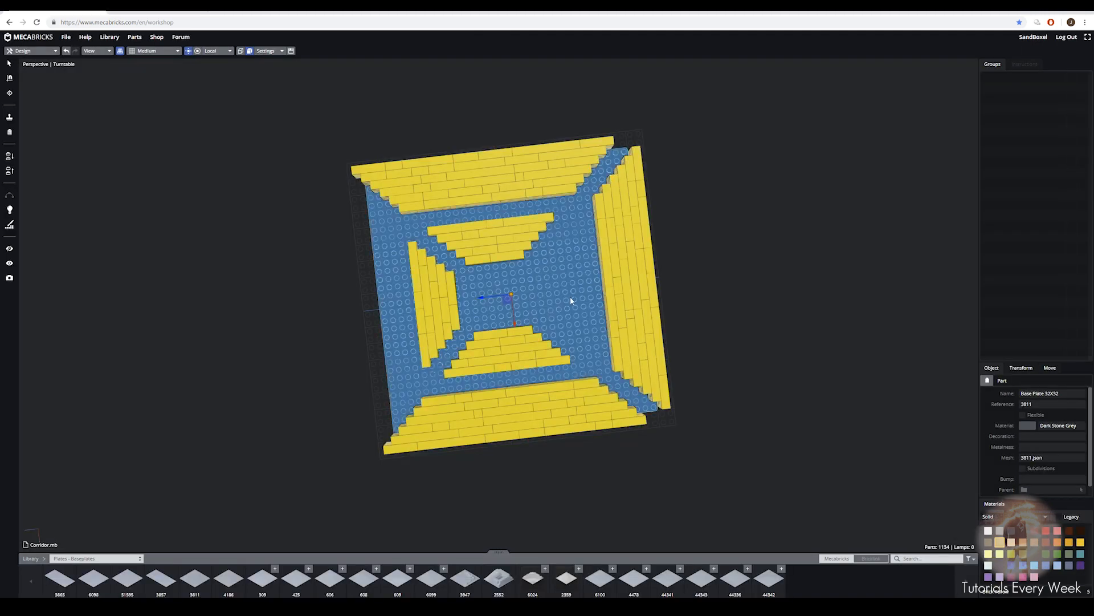
Duplicate a yellow tile on the outer wall, try moving the copy outward, and undo the move.
middle_click_drag(653, 361, 649, 311)
left_click(655, 310)
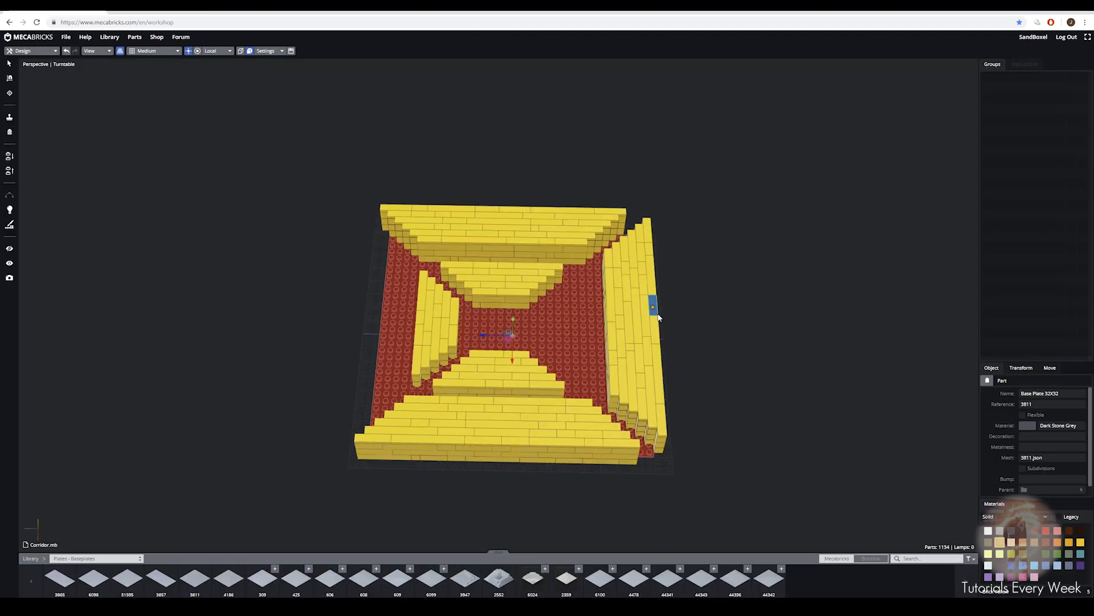
key("ctrl+c")
key("ctrl+v")
left_click_drag(678, 308, 727, 307)
key("ctrl+z")
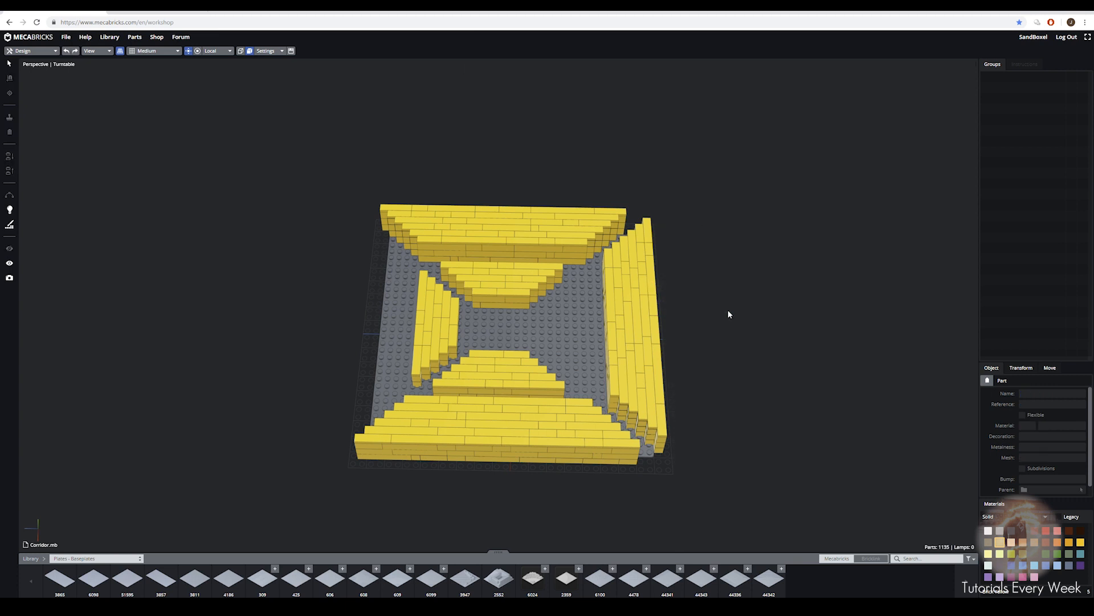
Try moving a Flat Tile 1X8 from the outer wall's inner edge toward the middle of the base plate, and undo the move.
left_click(609, 300)
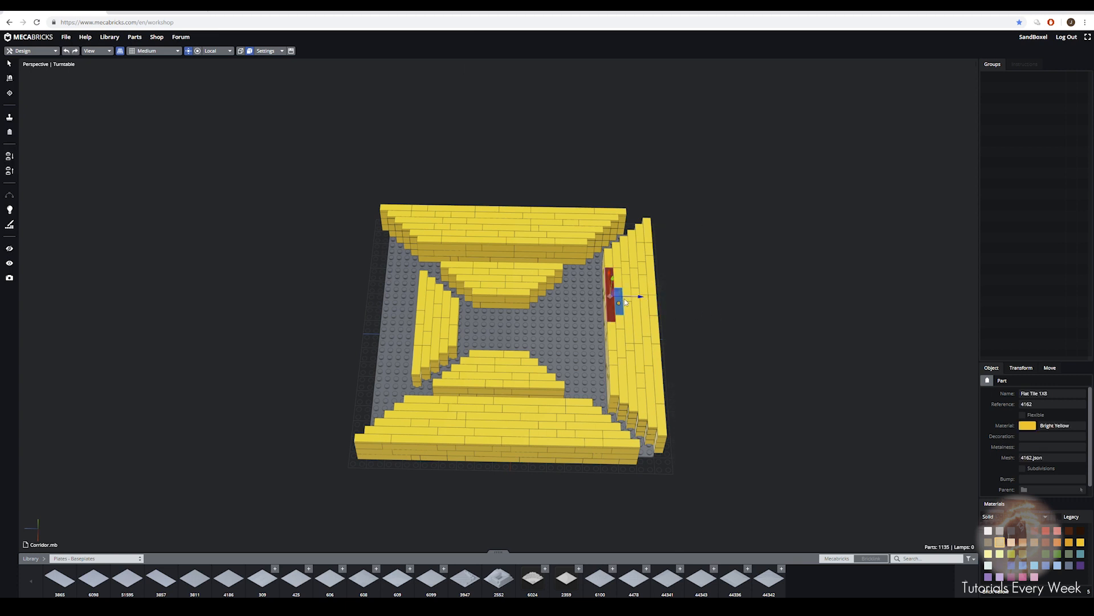
left_click_drag(629, 297, 588, 299)
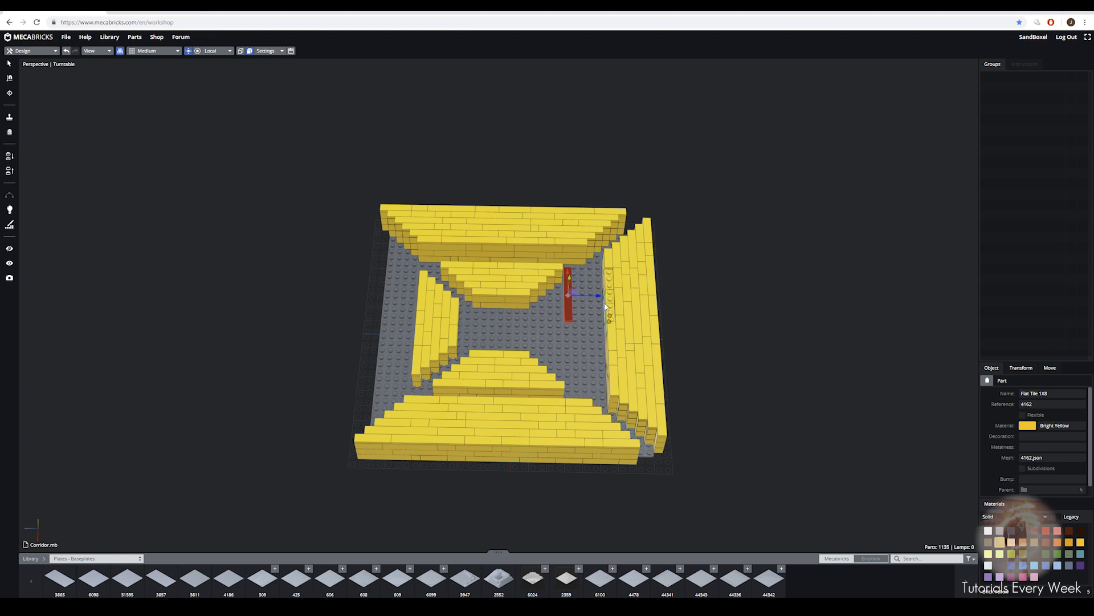
key("ctrl+z")
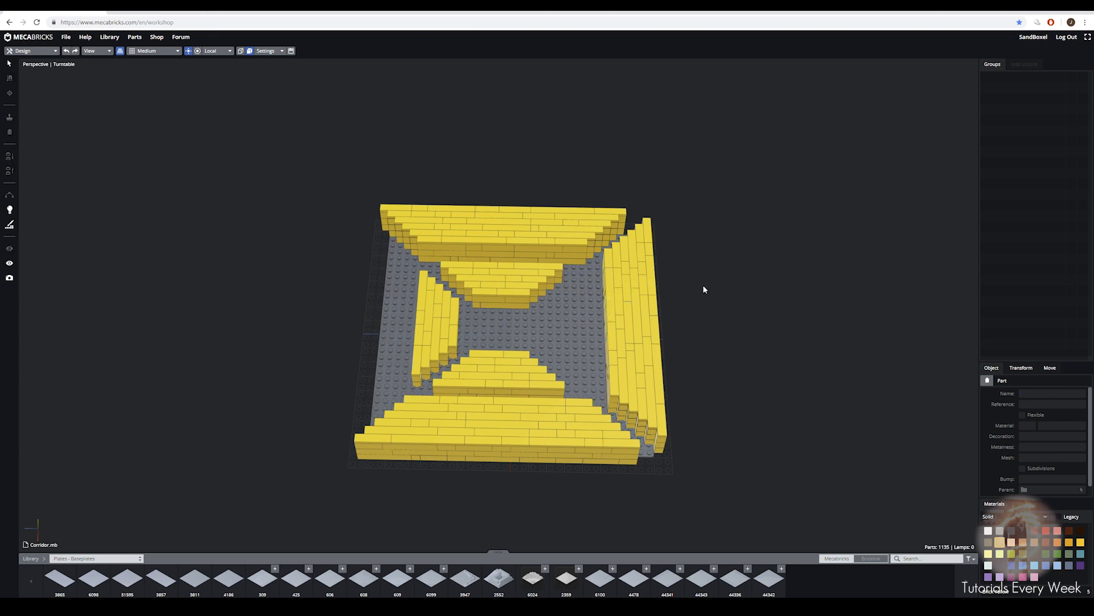
Review the model export formats, choose Wavefront (.obj), and close the export settings without exporting.
left_click(65, 40)
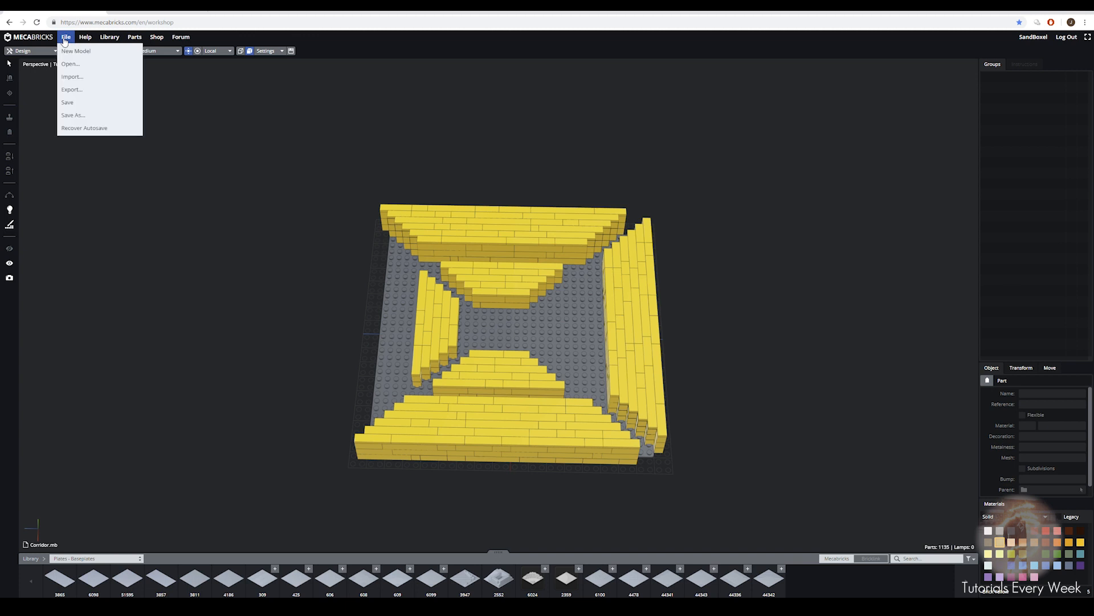
left_click(76, 90)
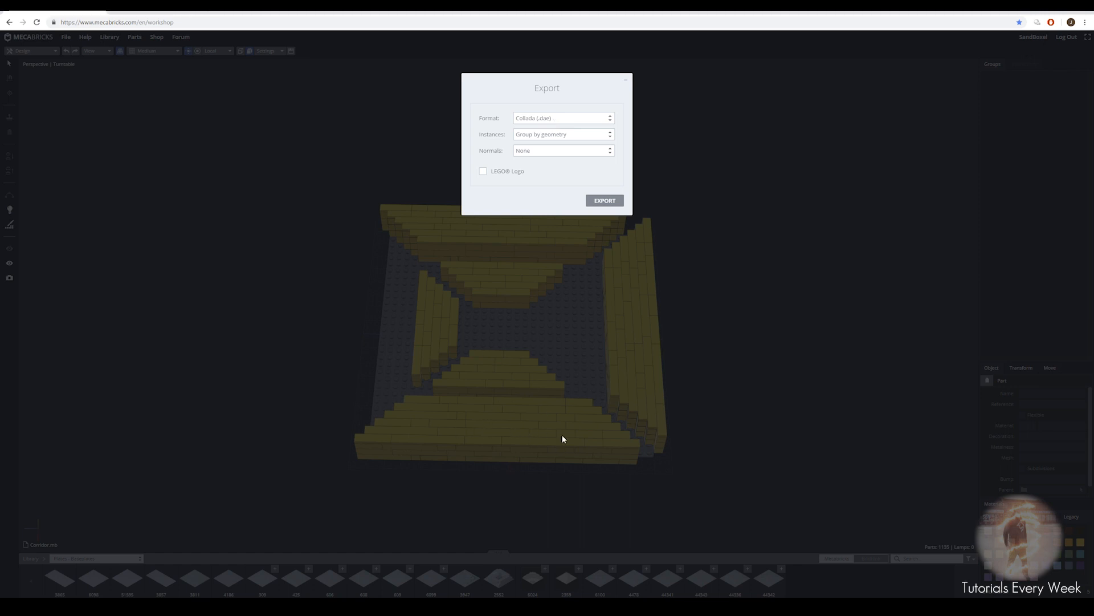
left_click(550, 120)
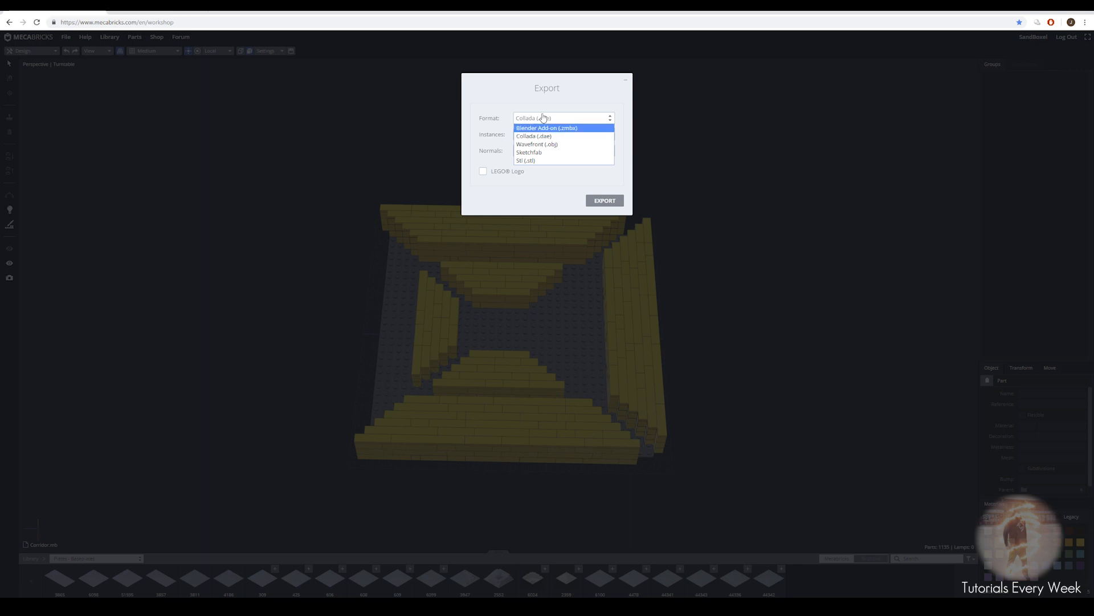
left_click(544, 120)
left_click(531, 122)
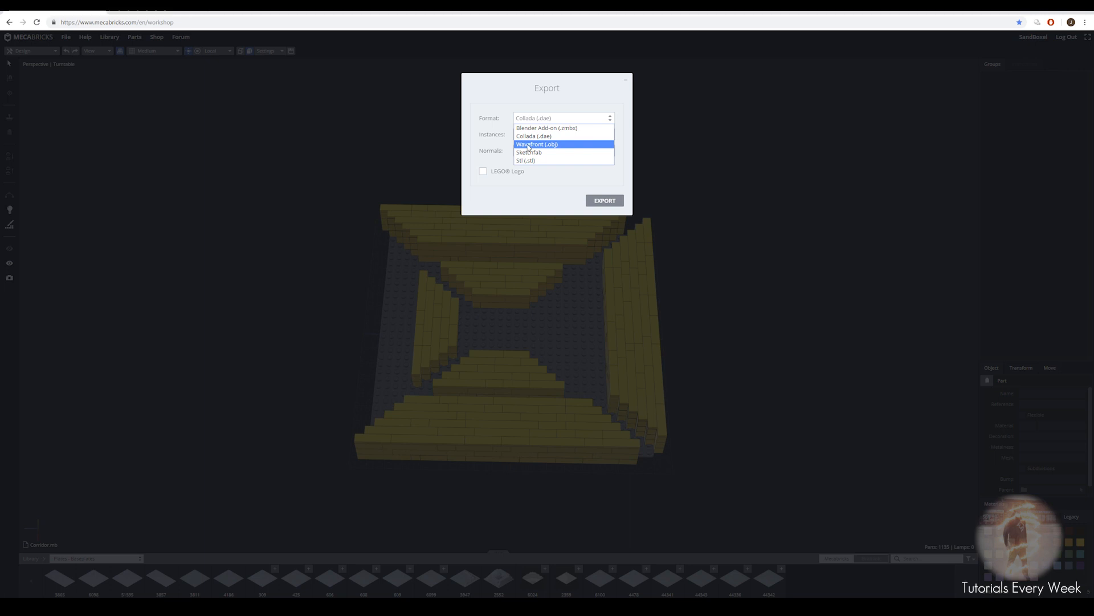
left_click(528, 147)
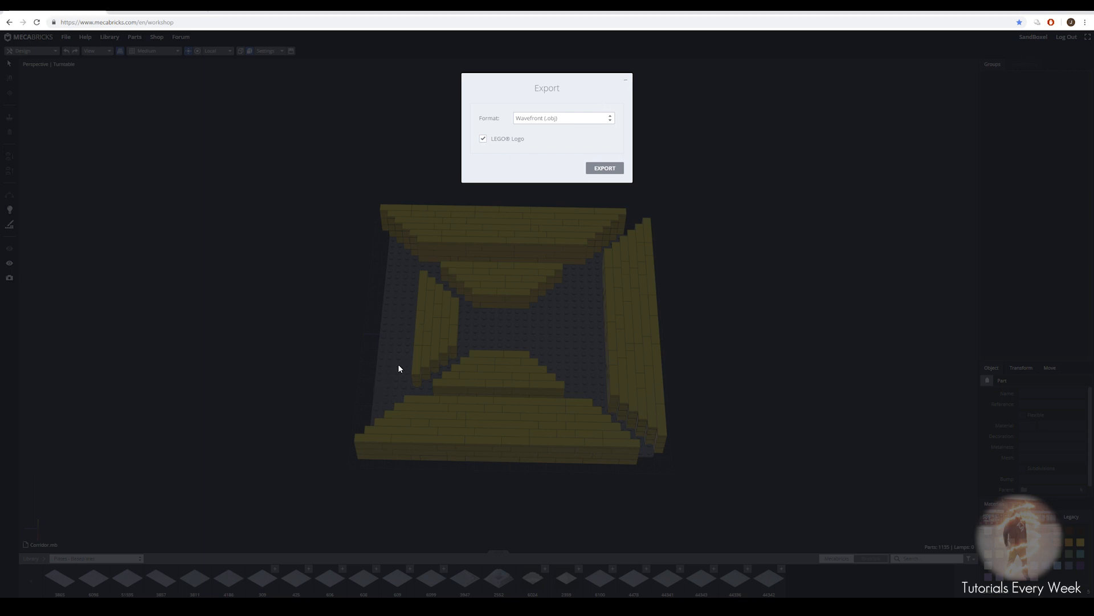
left_click(625, 86)
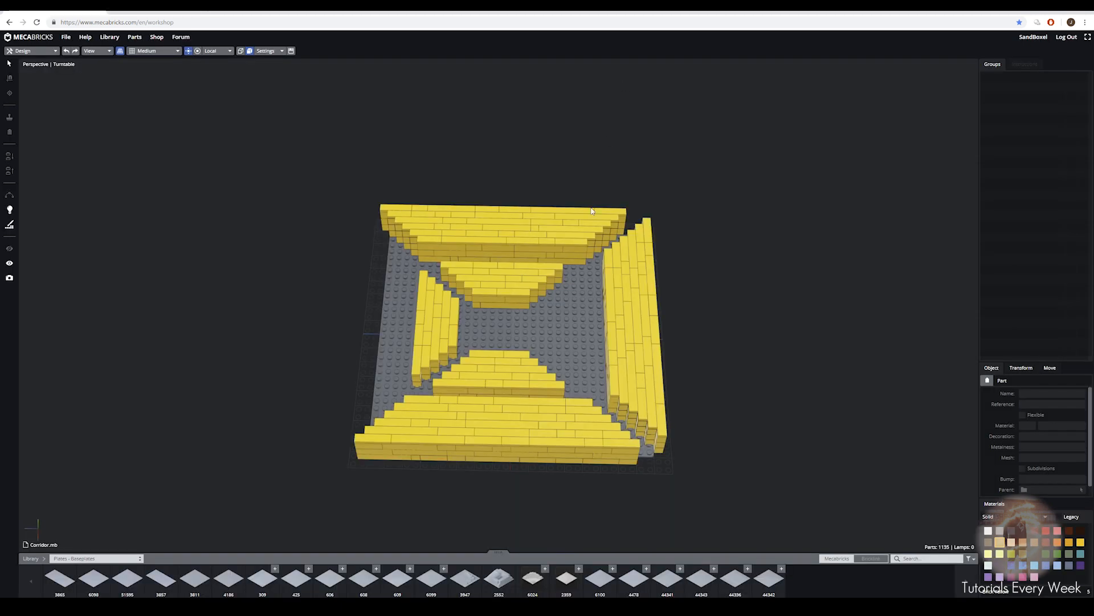
Select a Flat Tile 1X8 on the inner edge of the back wall, viewing the model from a lower angle.
right_click_drag(513, 310, 708, 314)
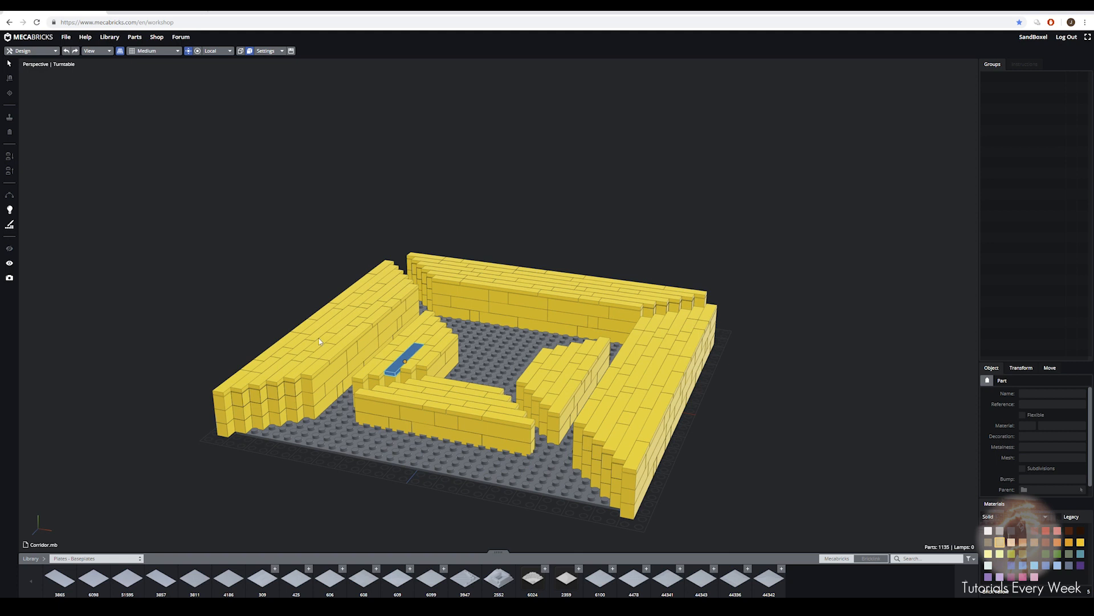
left_click(496, 287)
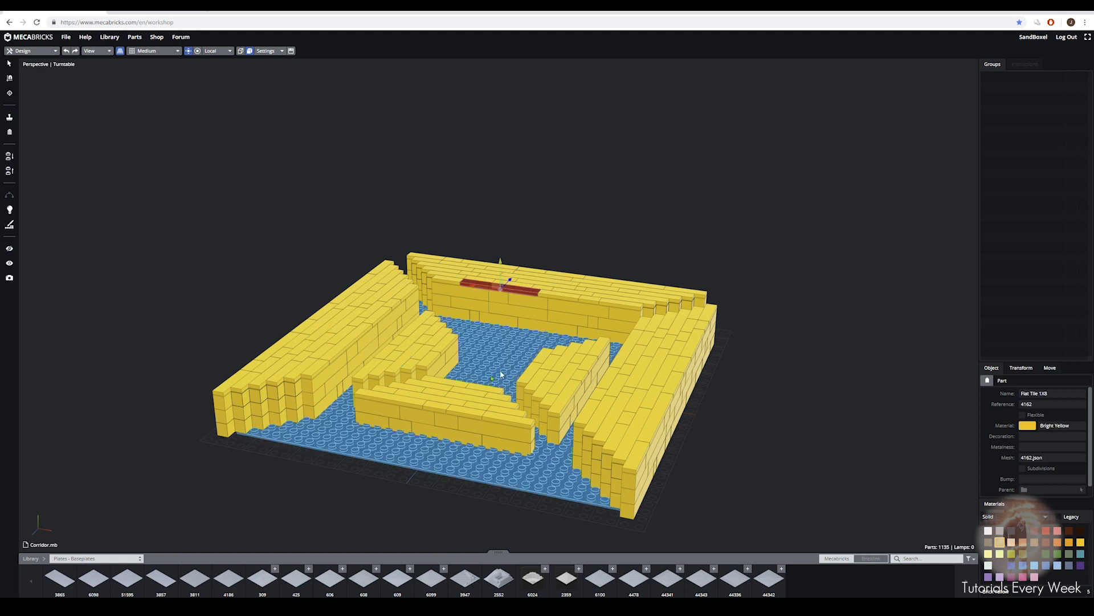
Examine the yellow Corridor letter model from directly above and from several angles, close up and as a whole.
right_click_drag(488, 383, 416, 454)
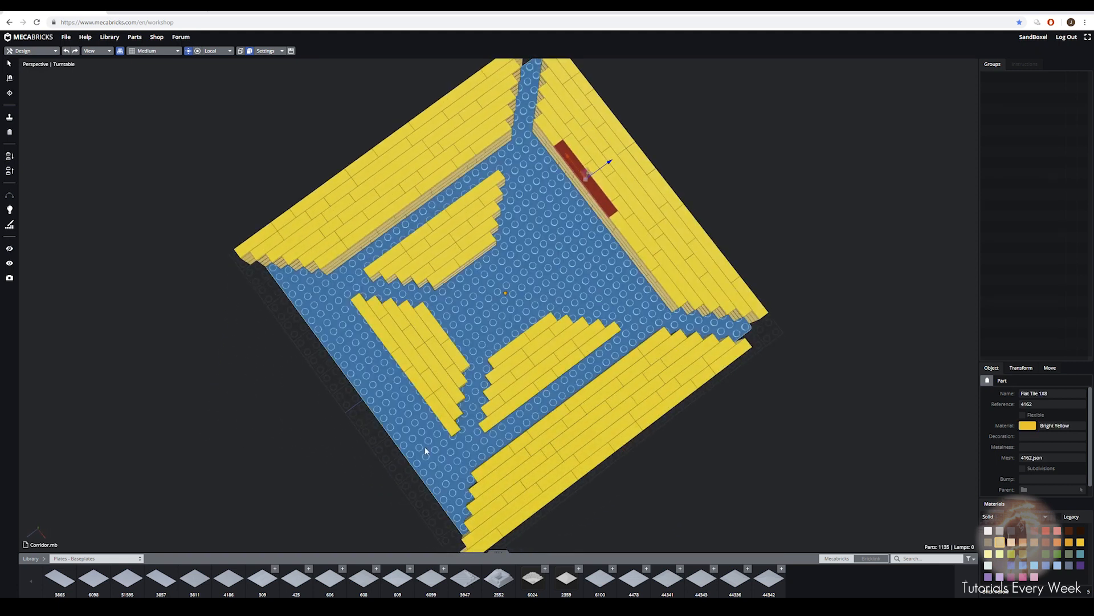
scroll(493, 295, "up", 5)
mouse_move(492, 295)
right_mouse_down()
mouse_move(504, 244)
mouse_move(507, 302)
right_mouse_up()
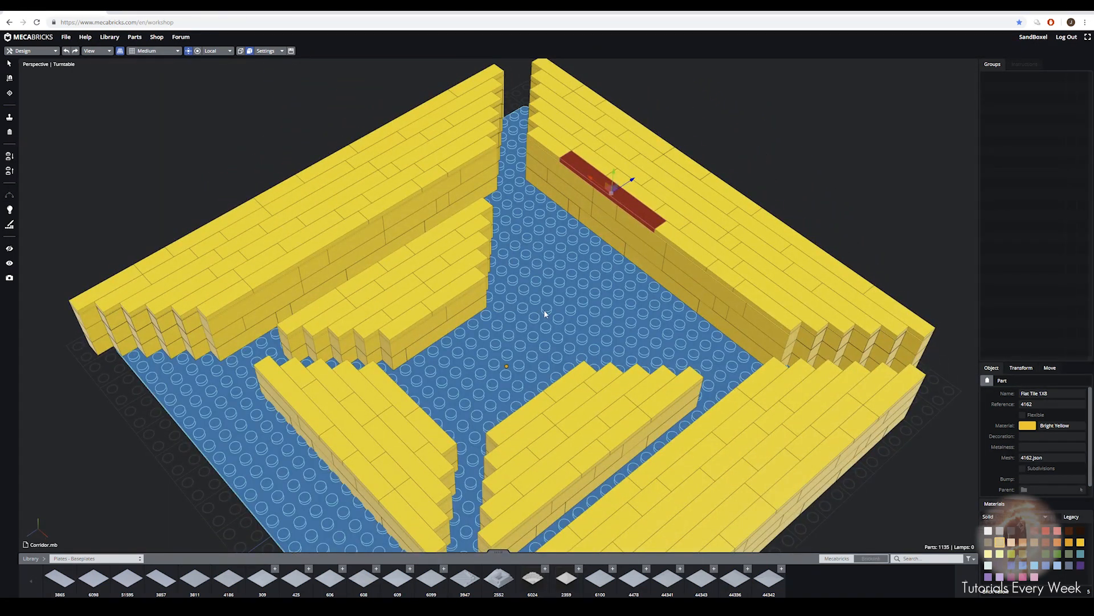
right_click_drag(538, 314, 482, 354)
scroll(511, 301, "down", 8)
right_click_drag(530, 317, 528, 274)
Open the Wizard OverDose model from the account's own saved models in the Mecabricks Workshop.
left_click(70, 41)
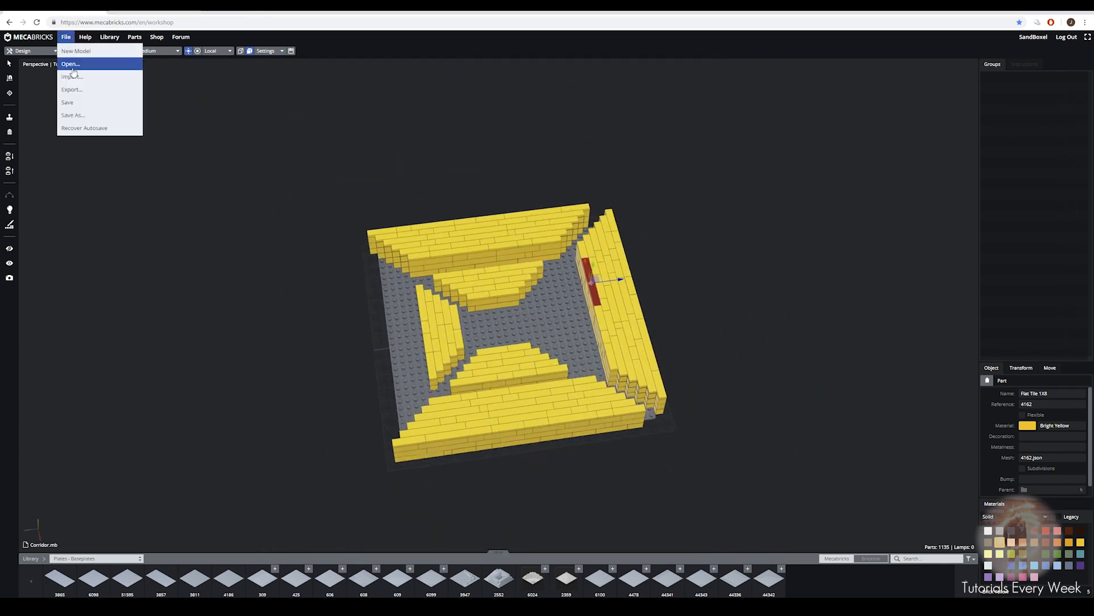
left_click(73, 67)
left_click(603, 193)
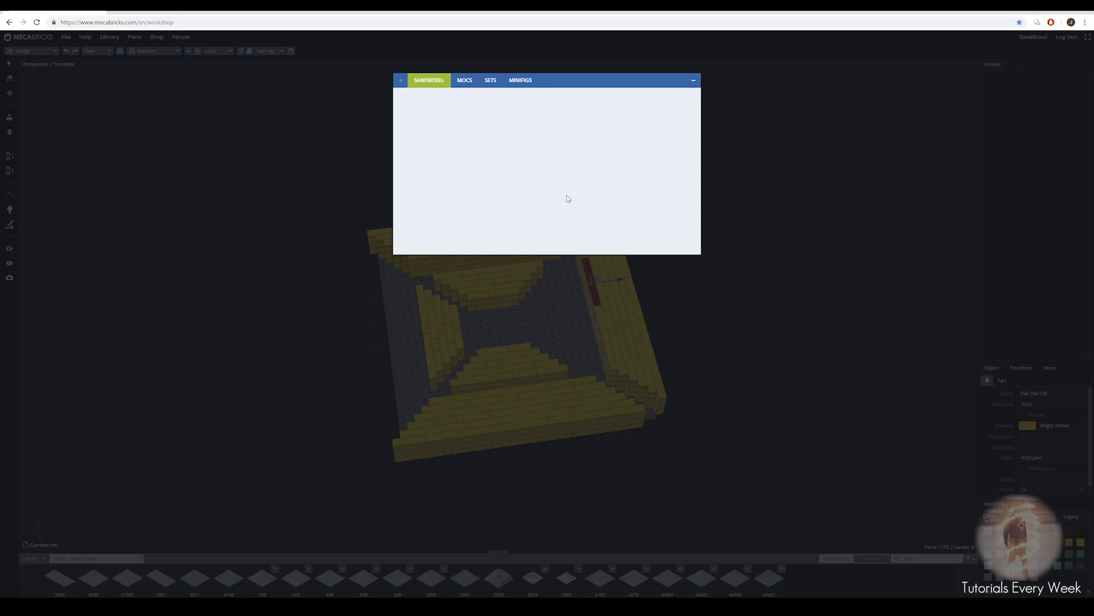
scroll(567, 198, "down", 3)
scroll(564, 198, "down", 3)
left_click(531, 217)
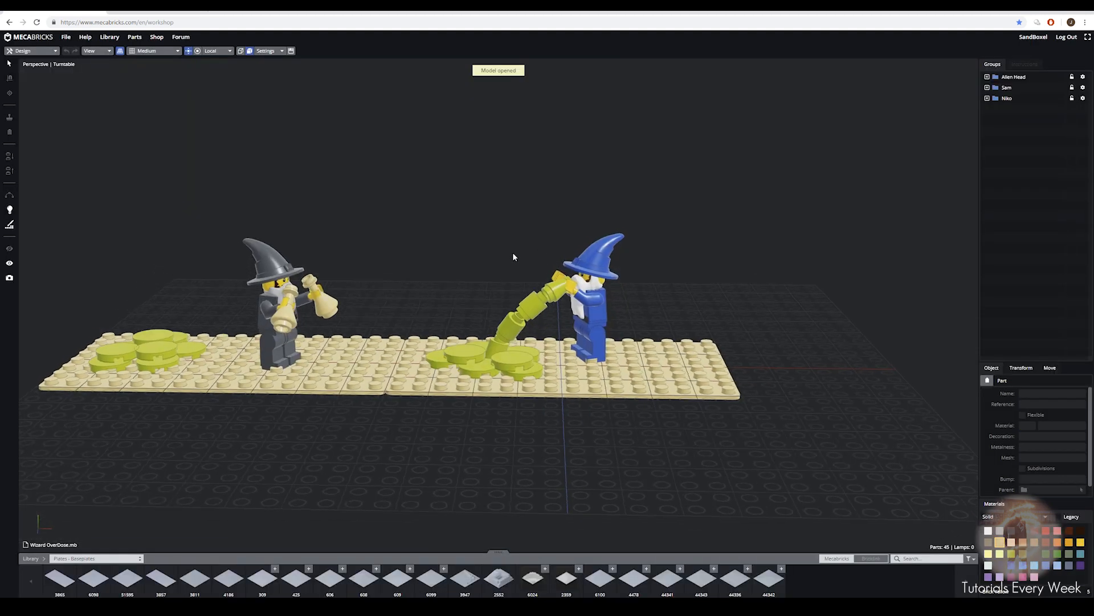
Try adding Base Plate 8X16 (part 3865) over the tan plate beneath the blue wizard, and delete it.
middle_click_drag(513, 255, 427, 376)
left_click(426, 376)
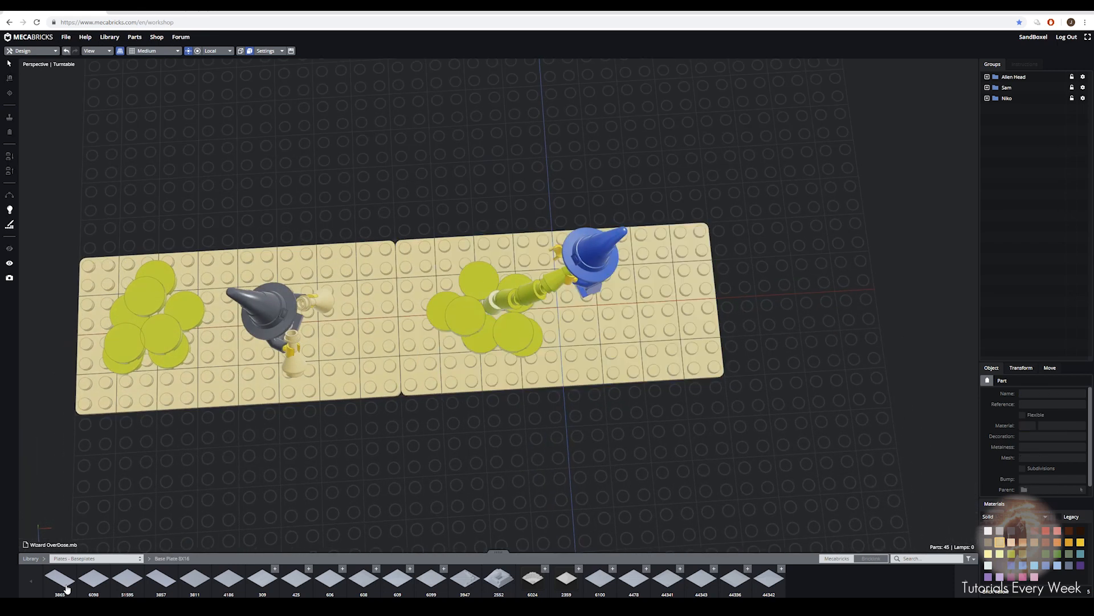
left_click_drag(67, 589, 655, 281)
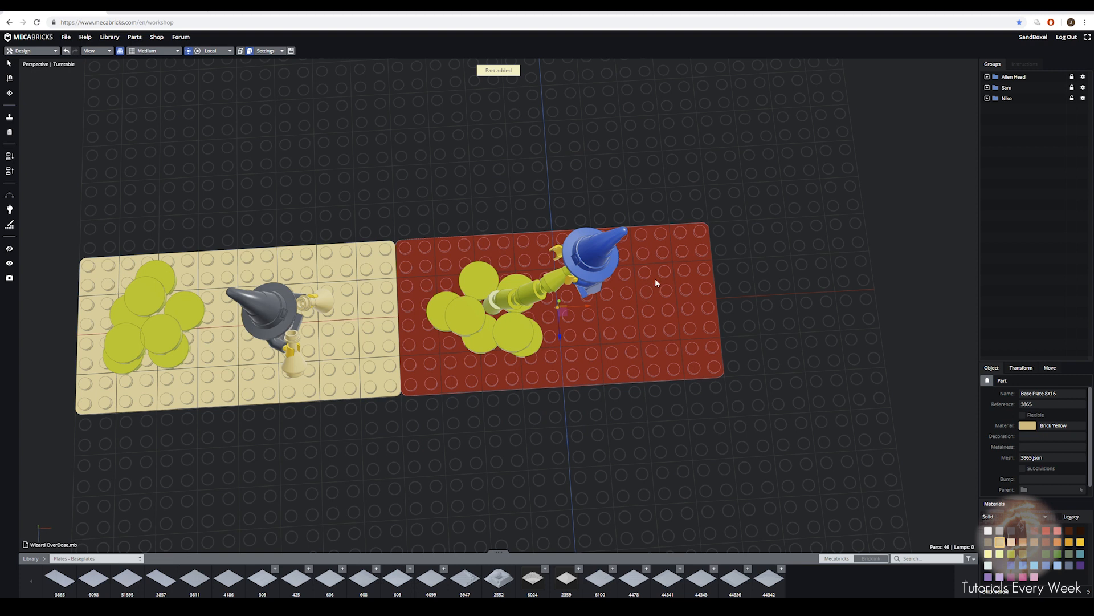
mouse_move(587, 308)
left_mouse_down()
mouse_move(867, 308)
mouse_move(579, 320)
left_mouse_up()
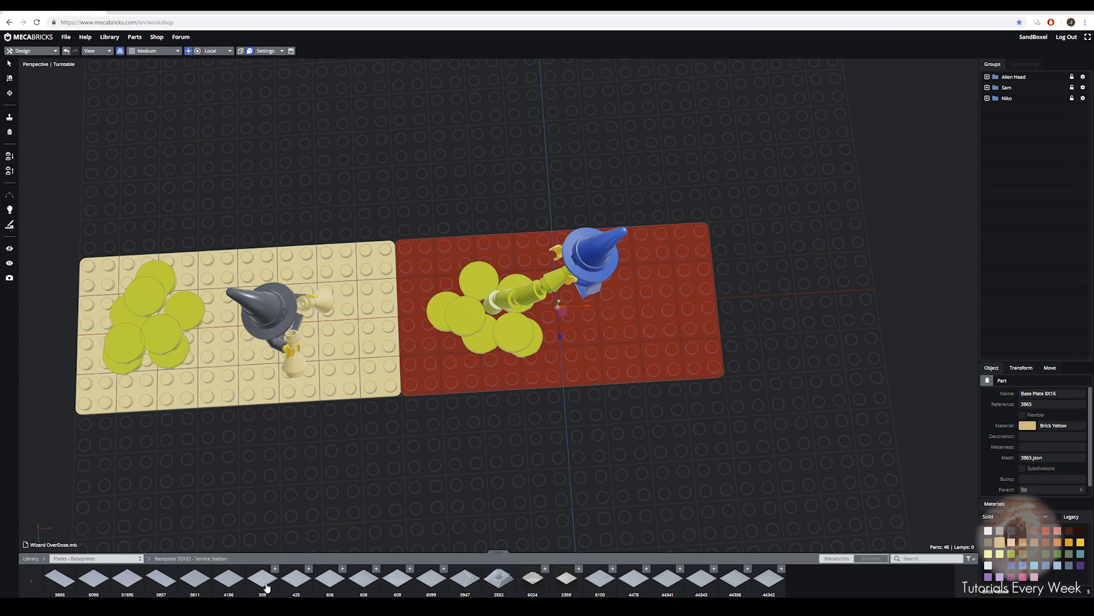
middle_click_drag(545, 380, 599, 355)
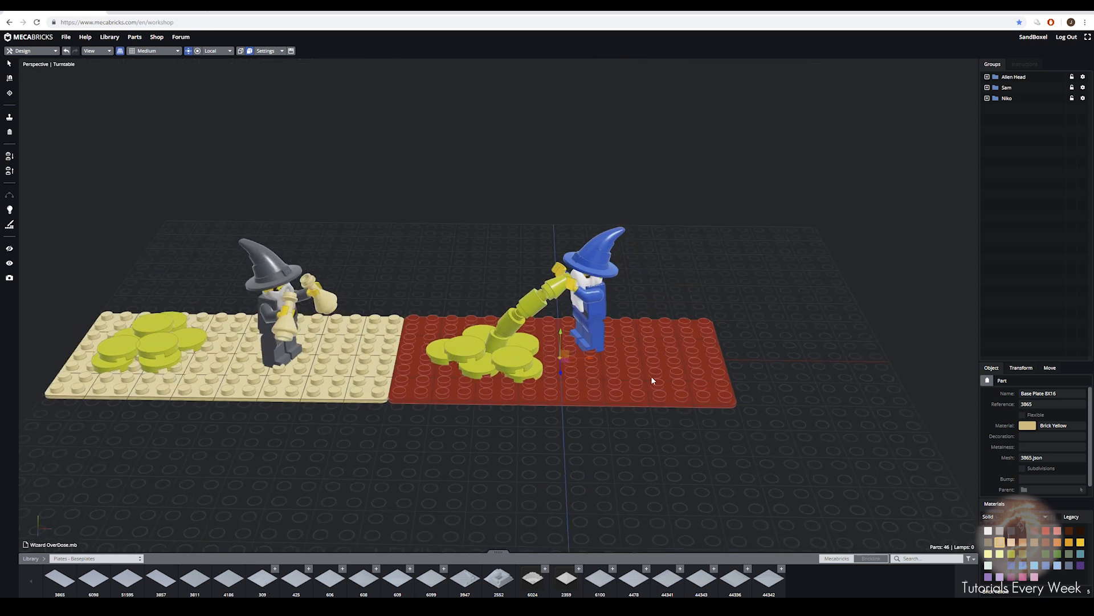
key("Delete")
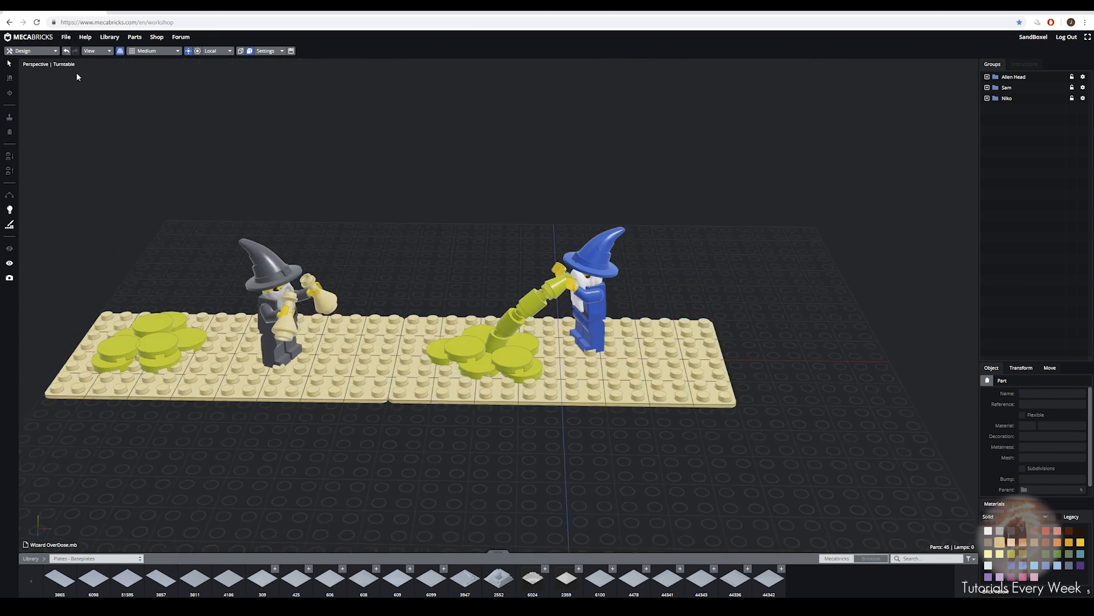
middle_click_drag(386, 447, 405, 412)
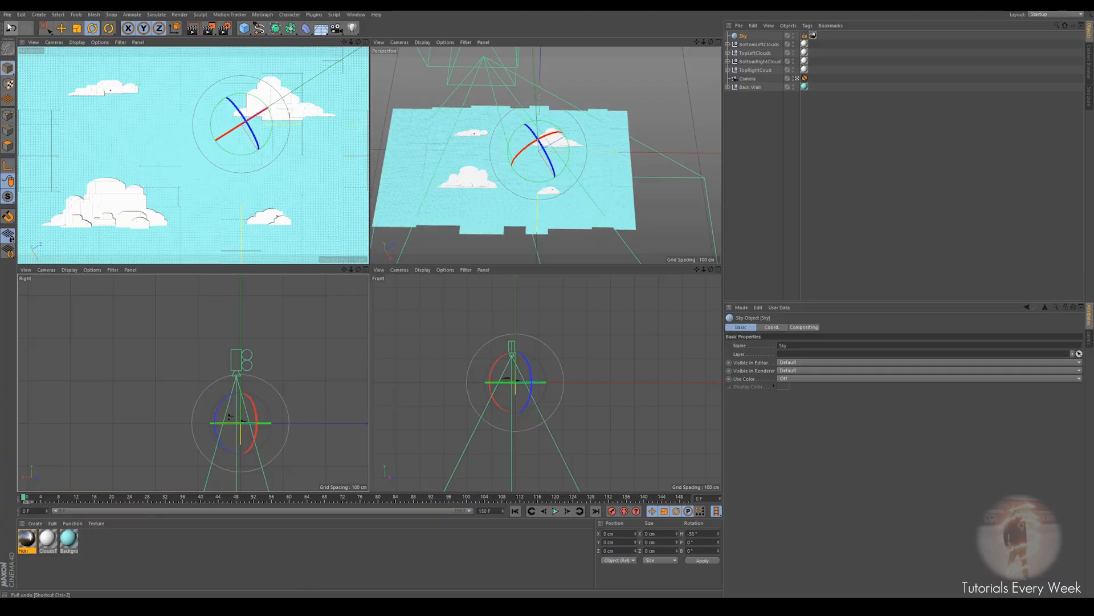
In Cinema 4D, save the cloud scene project under the new name Lego Intro, and check the project folder.
left_click(8, 14)
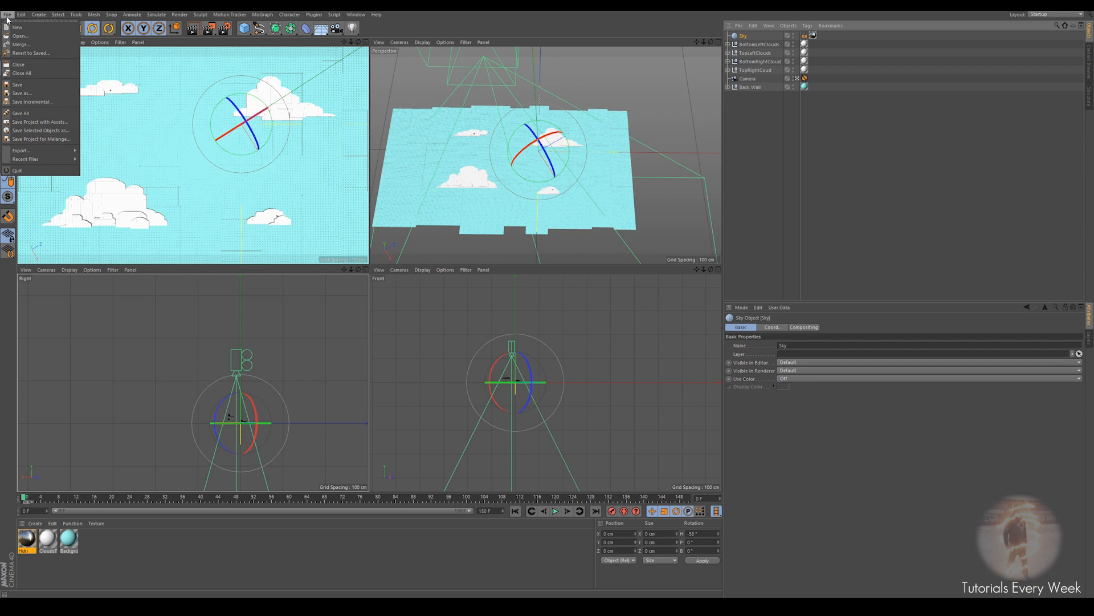
left_click(26, 93)
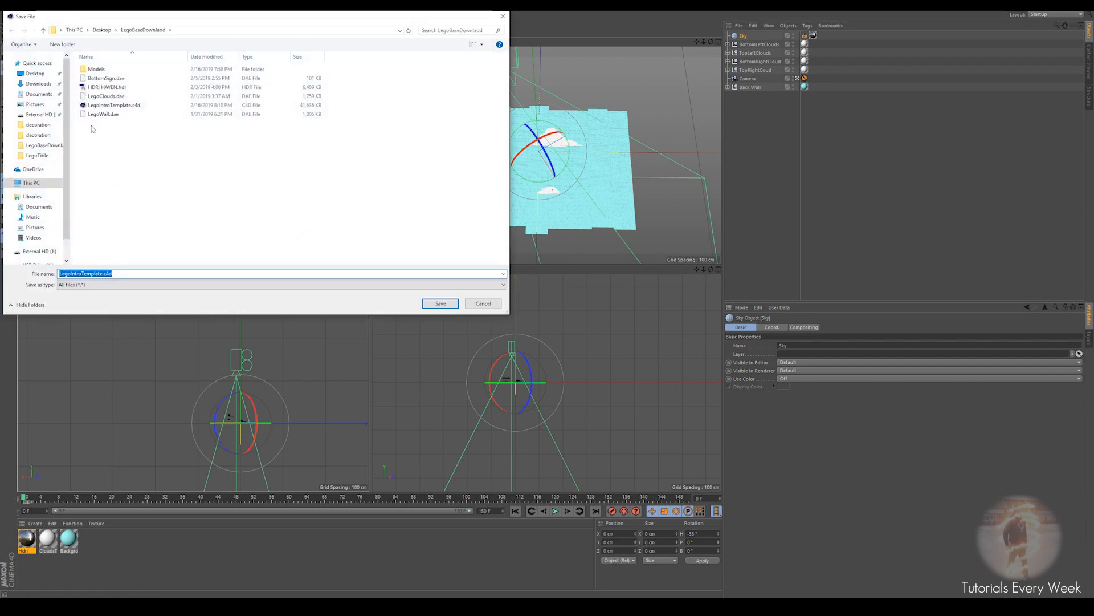
type("Leg")
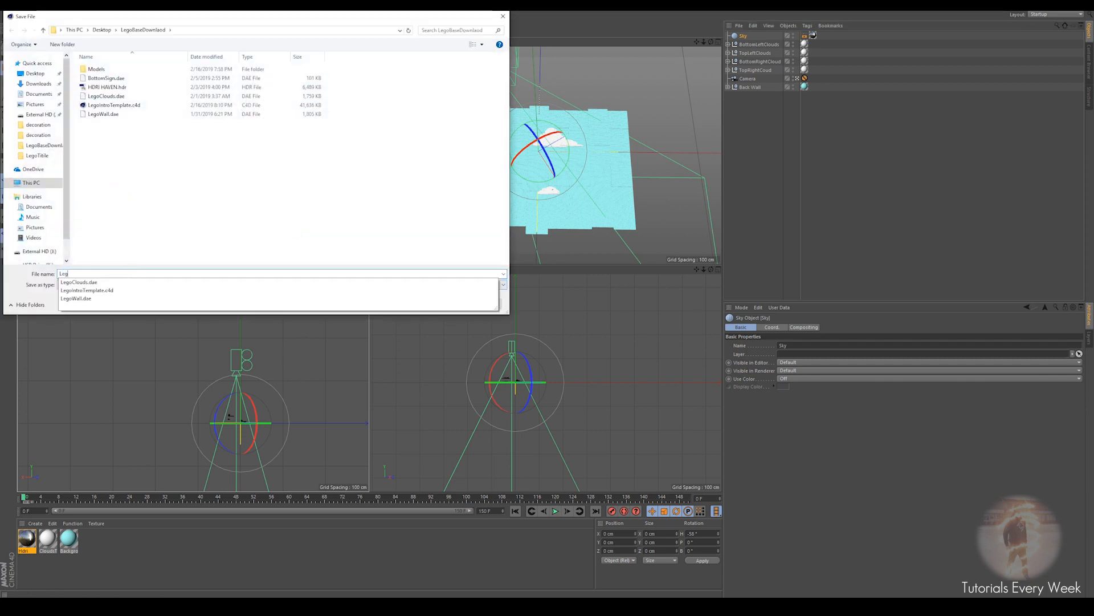
type("o Intro")
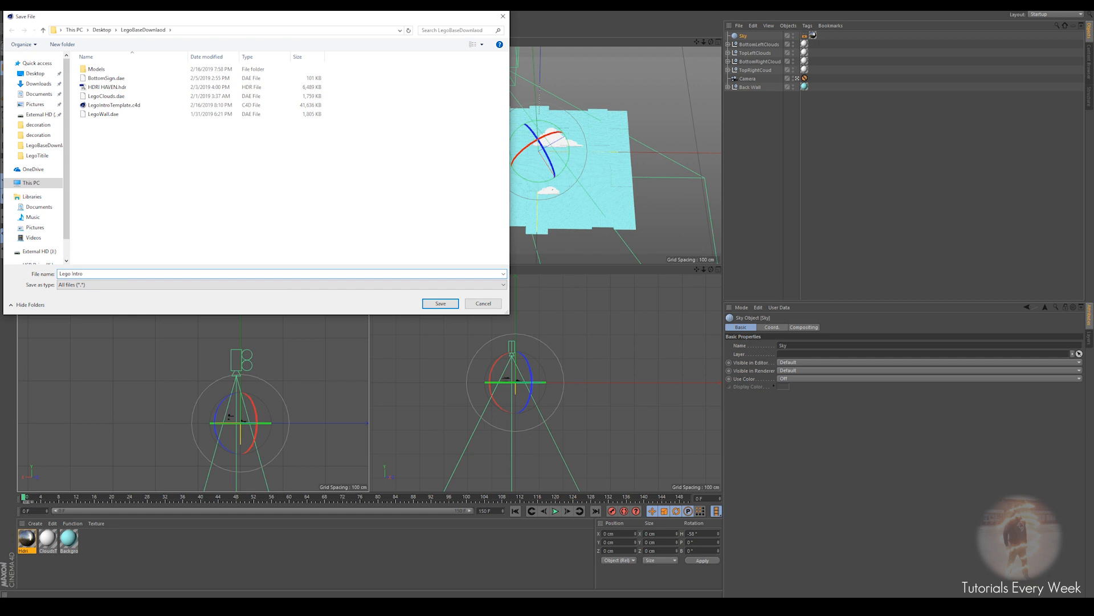
key("Return")
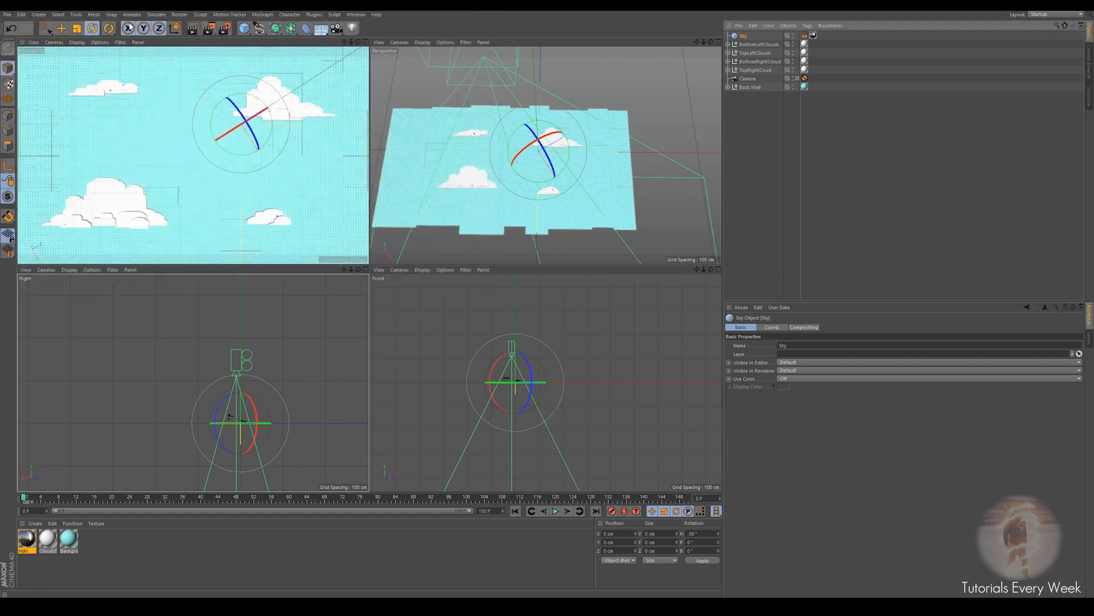
left_click(351, 603)
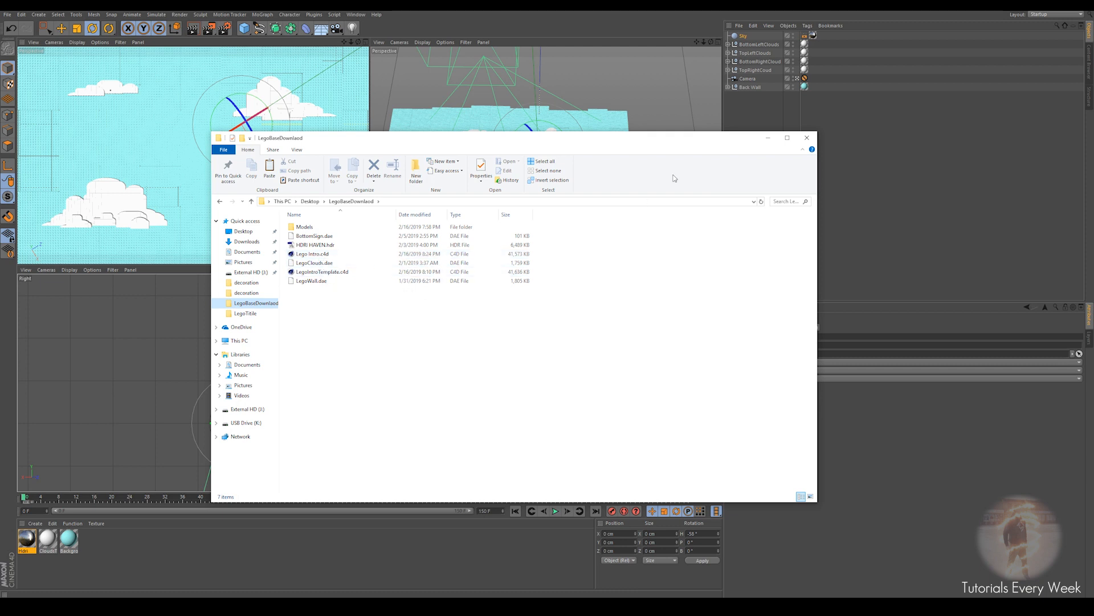
left_click(804, 139)
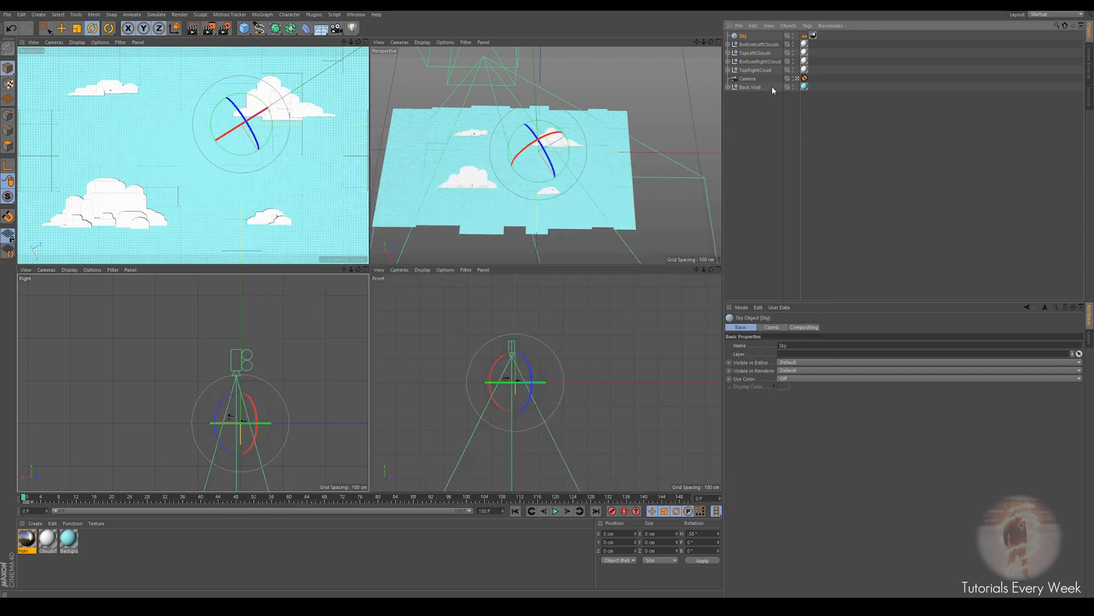
Merge Corridor Logo.dae from the Models folder into the scene, accepting the default COLLADA 1.4 import settings.
left_click(741, 26)
left_click(751, 39)
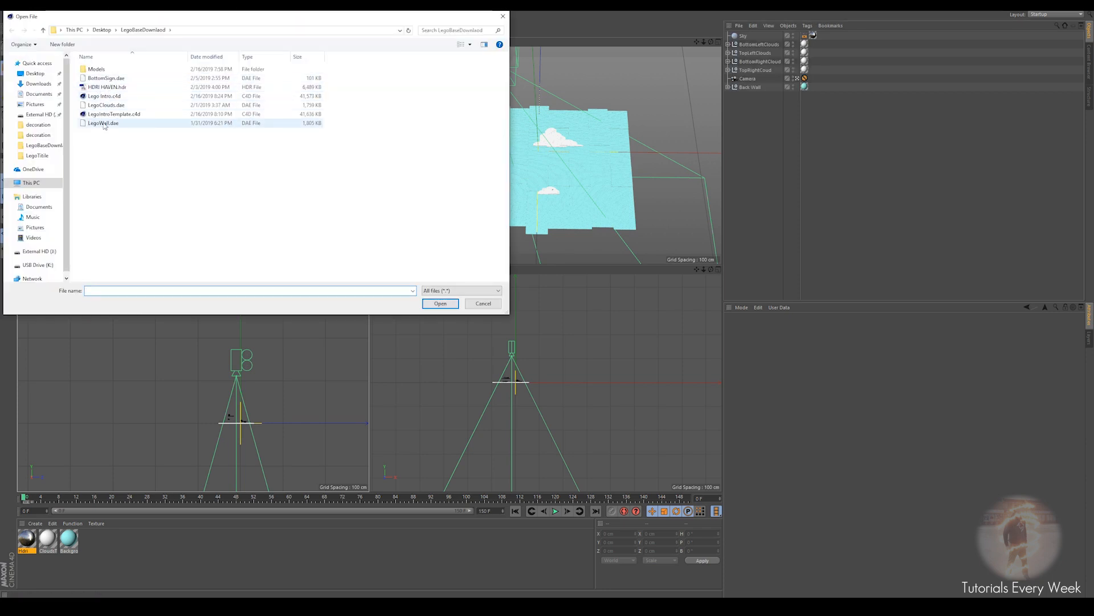
double_click(95, 69)
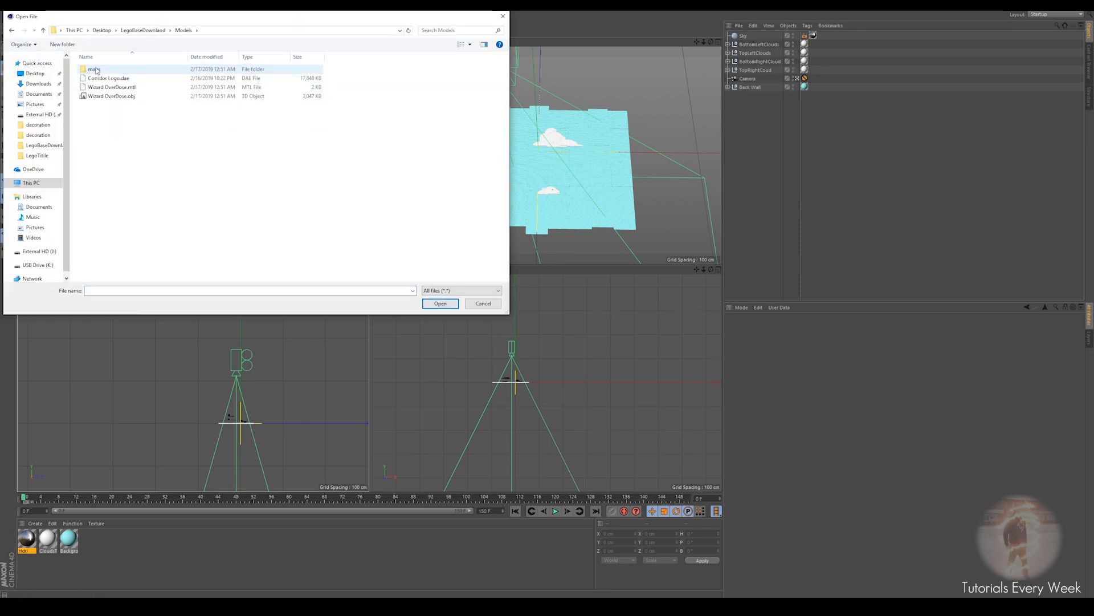
left_click(92, 79)
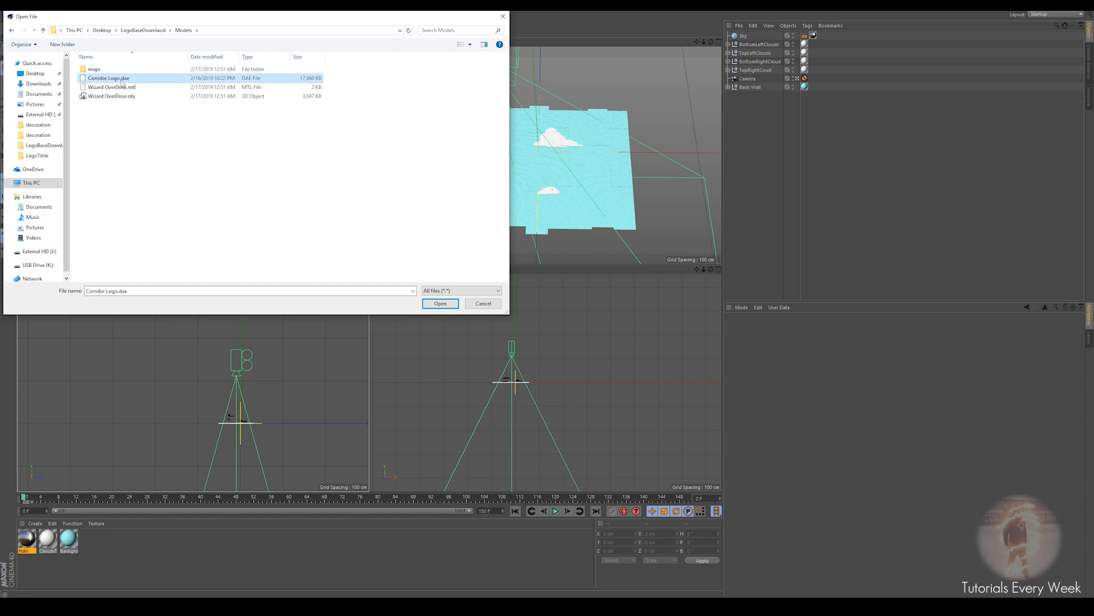
left_click(437, 305)
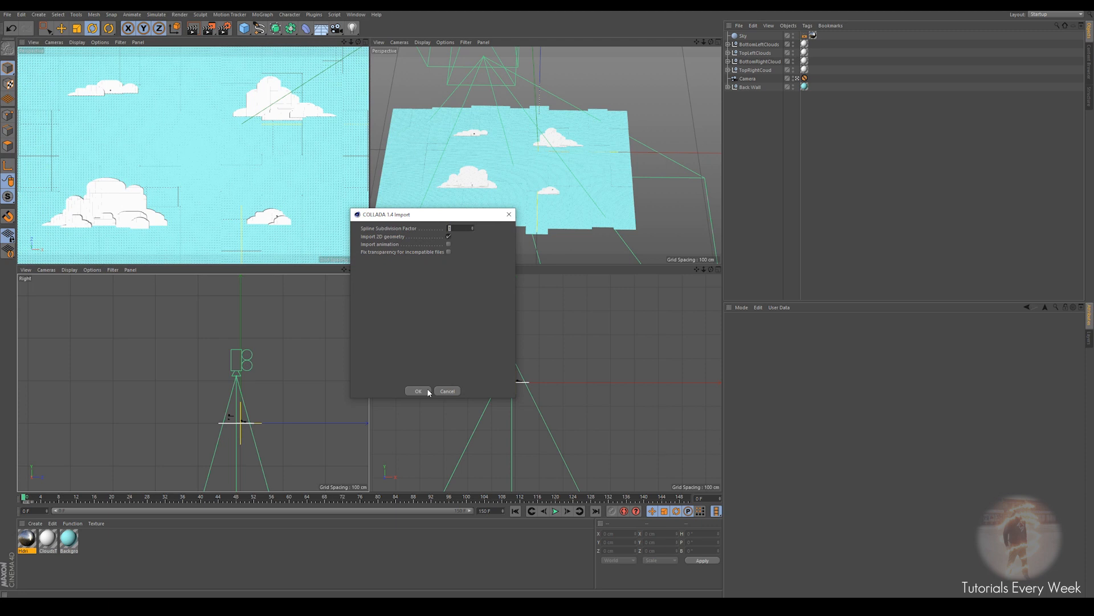
left_click(420, 391)
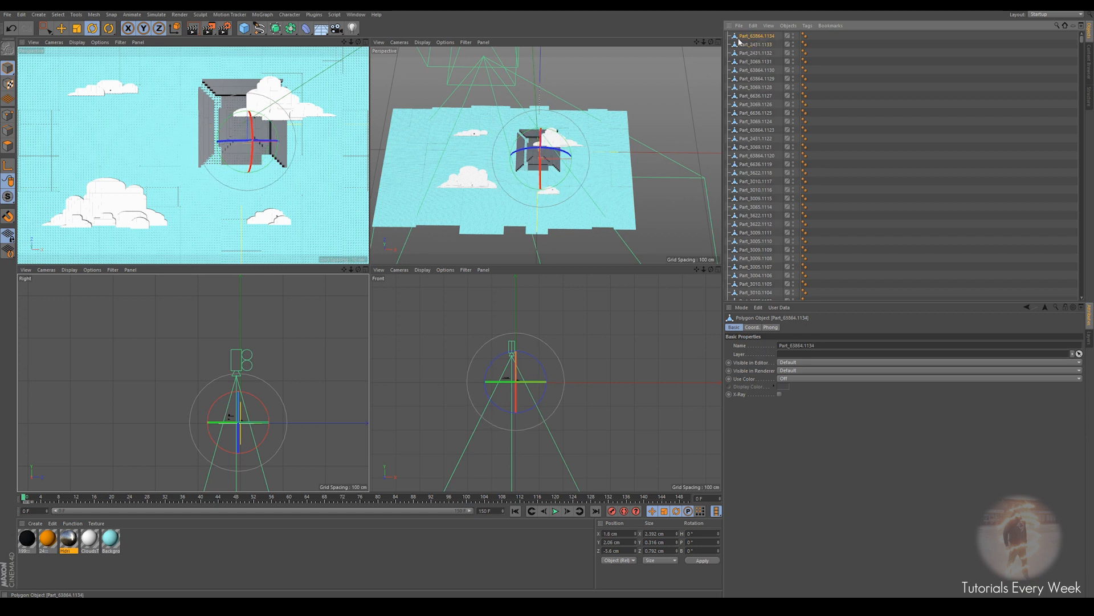
Group all the imported Part objects into one null and rename it CorridorLogo.
scroll(753, 54, "down", 10)
left_click_drag(1082, 60, 1084, 297)
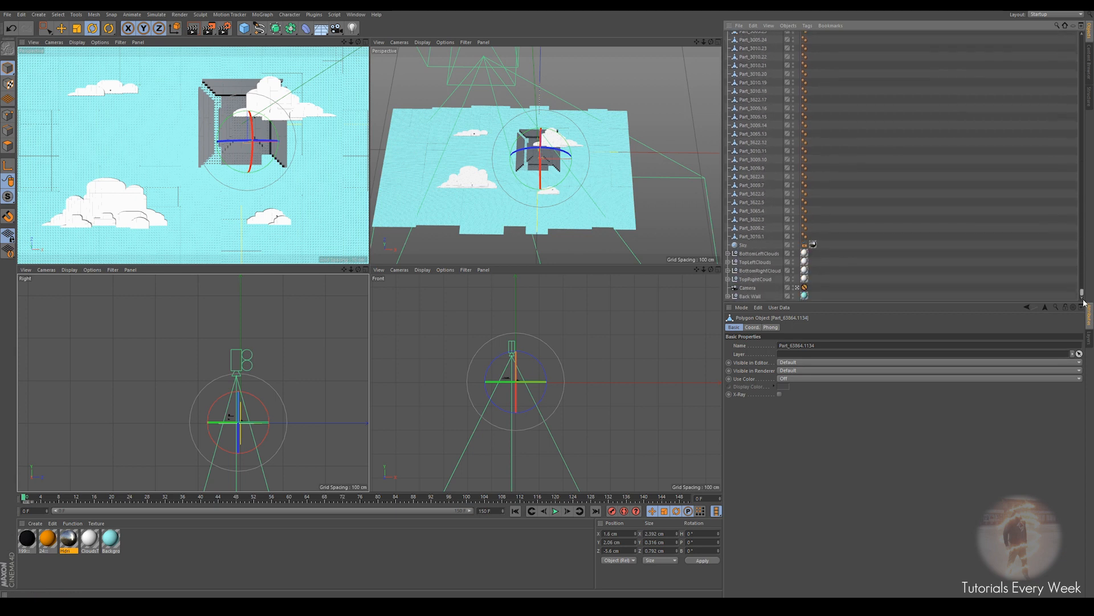
left_click(757, 236, "shift")
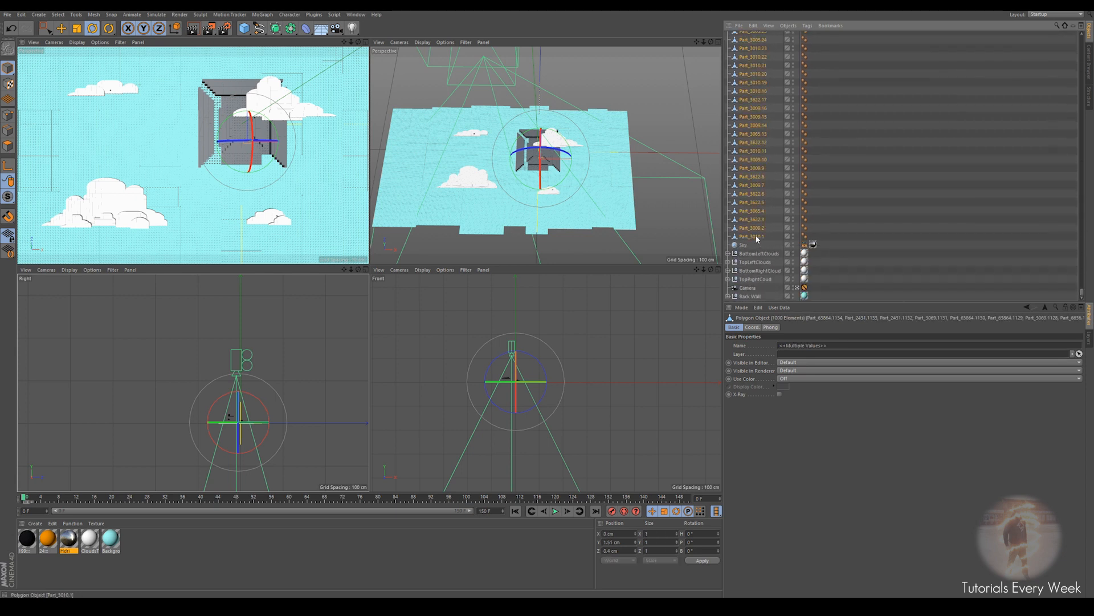
right_click(755, 234)
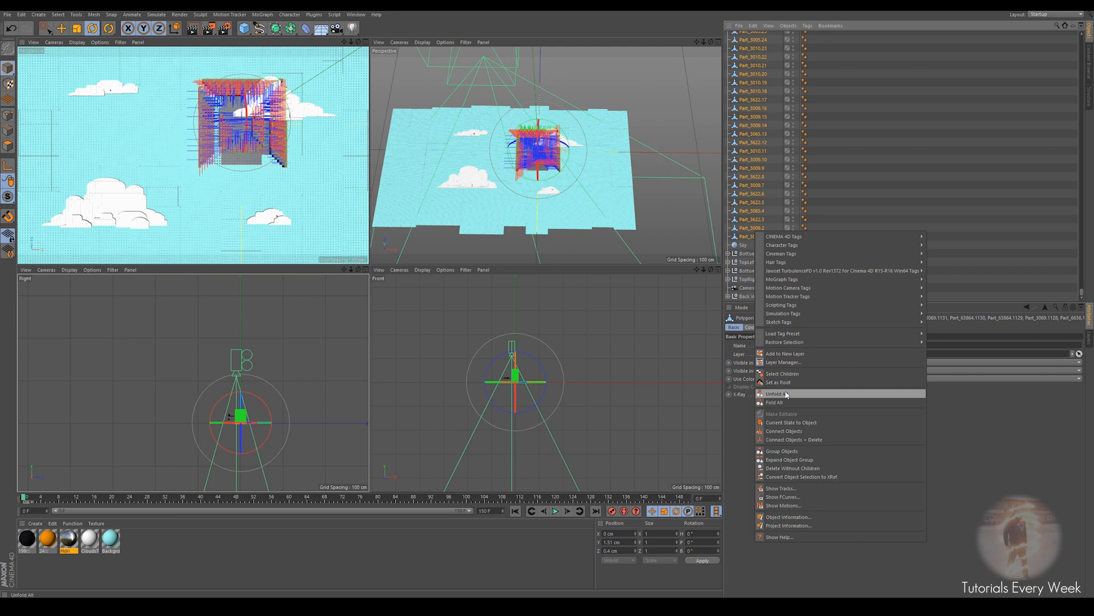
left_click(769, 451)
double_click(744, 36)
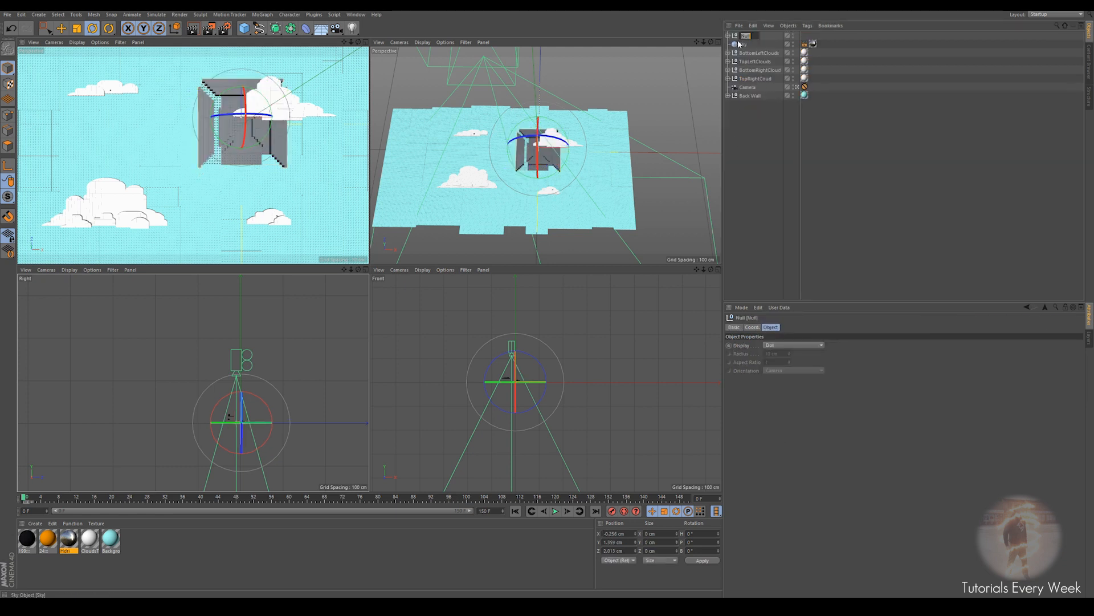
type("corridorLogo")
key("Return")
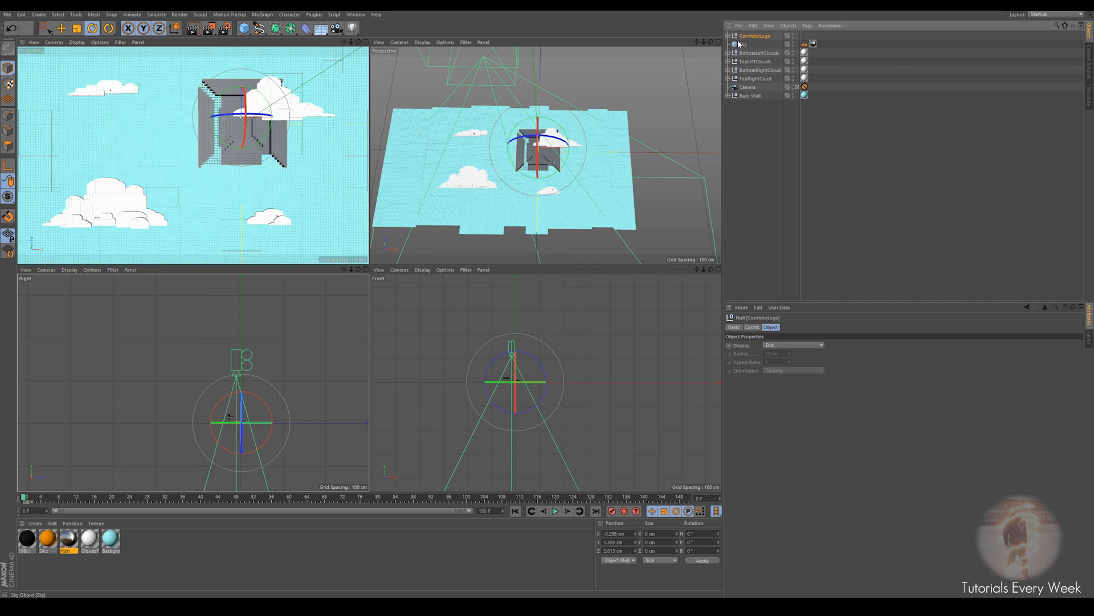
Move CorridorLogo between the clouds in the camera view and raise it off the back wall, to about X -13 cm, Z -7.5 cm.
left_click(61, 28)
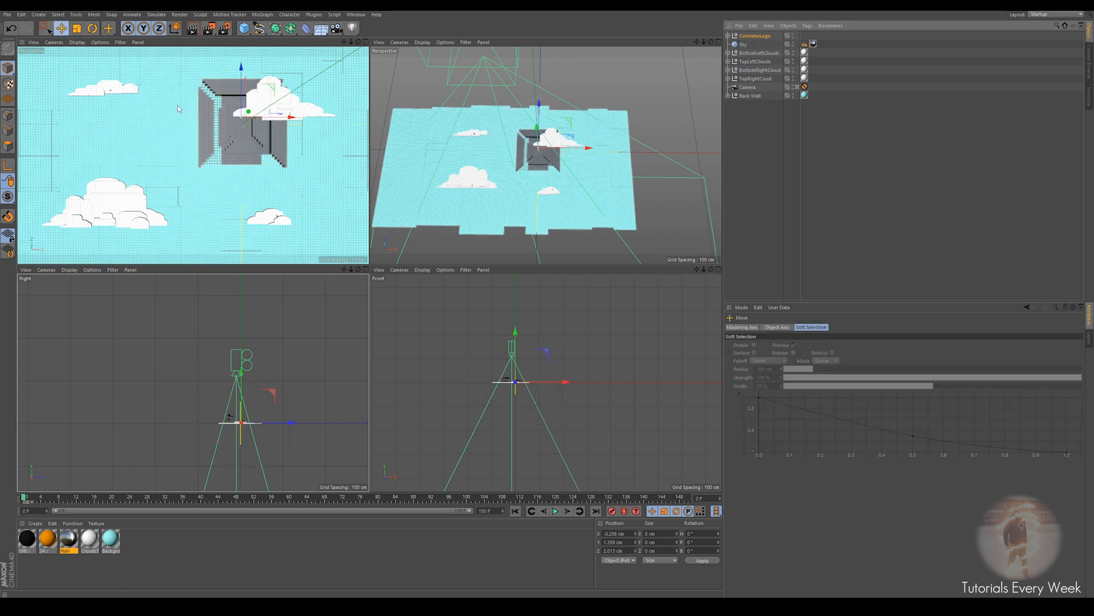
left_click_drag(178, 109, 131, 109)
left_click_drag(205, 66, 206, 99)
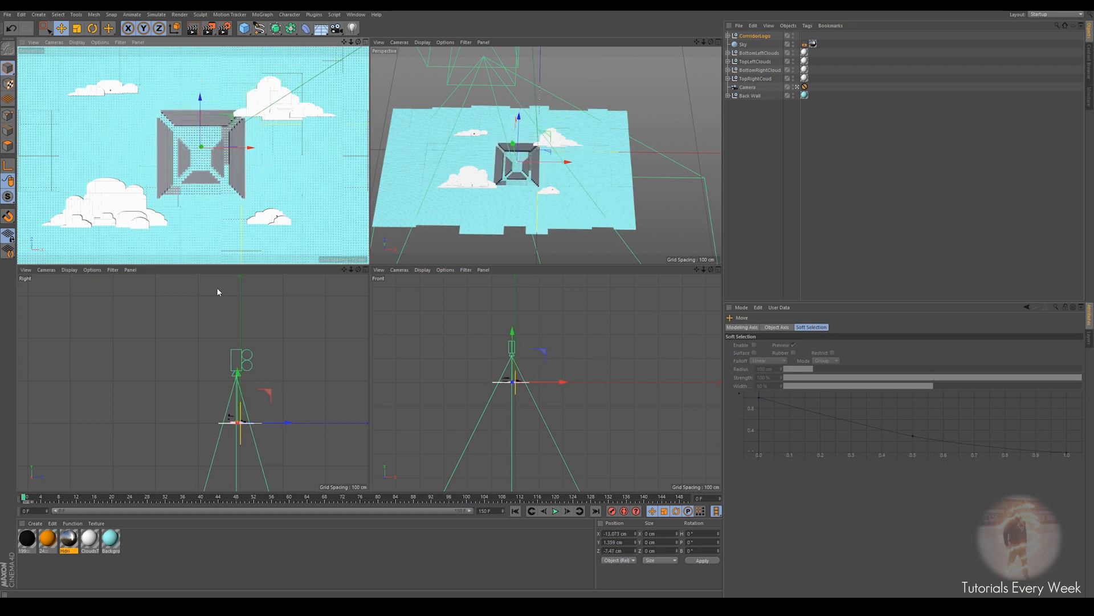
scroll(258, 459, "up", 8)
middle_click_drag(258, 459, 245, 388, "alt")
left_click_drag(232, 367, 228, 353)
Rotate CorridorLogo's heading to about -54.5°, switch to the world coordinate system, and shift it slightly in the positive X direction.
left_click(92, 28)
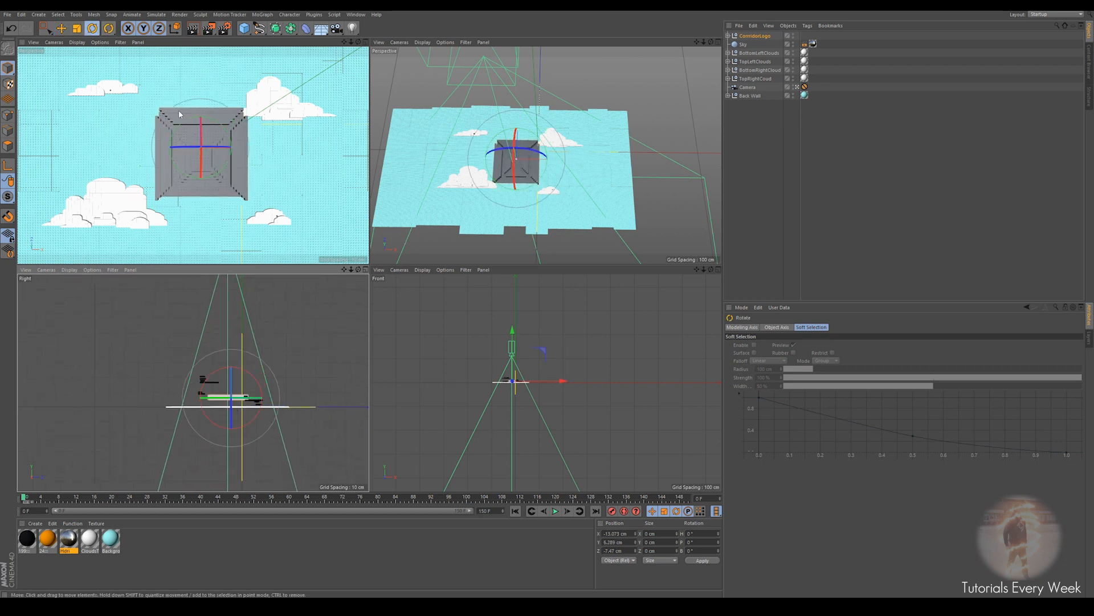
left_click_drag(233, 127, 249, 150)
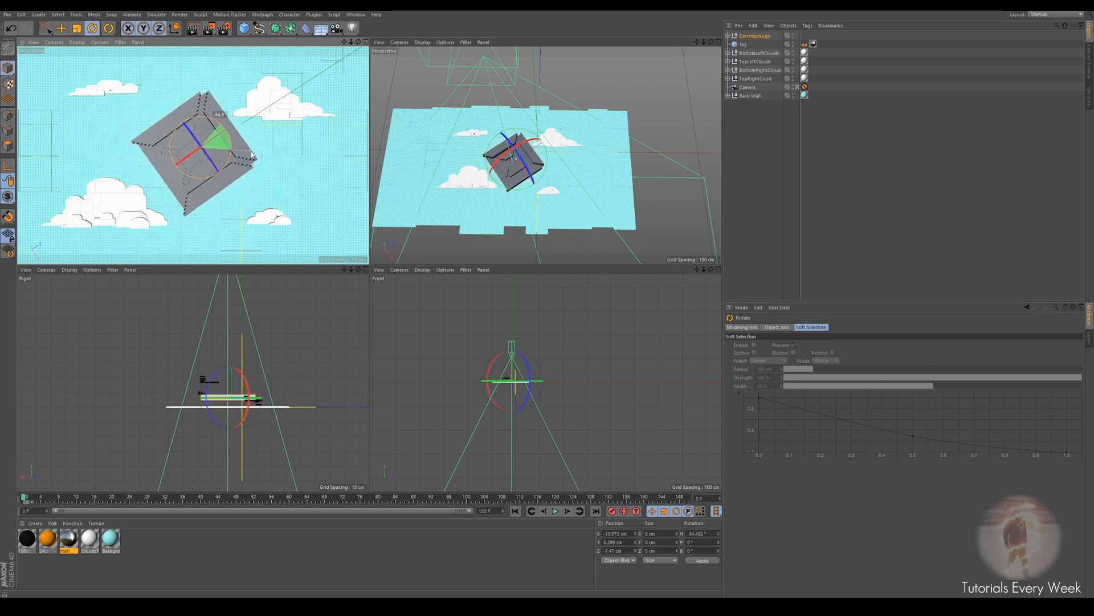
key("e")
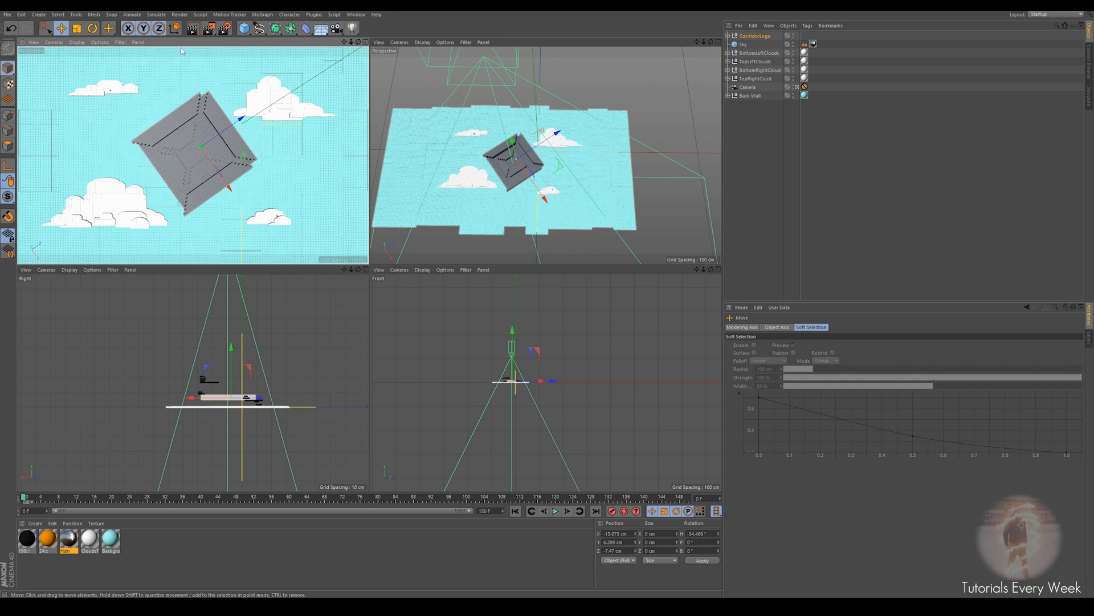
left_click(175, 28)
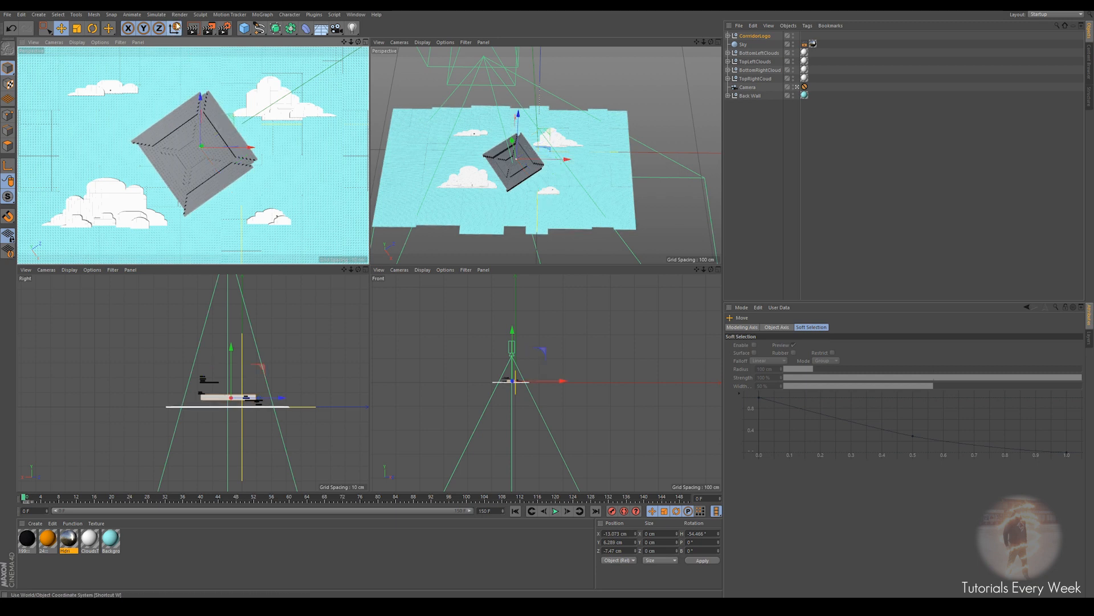
left_click_drag(243, 151, 251, 149)
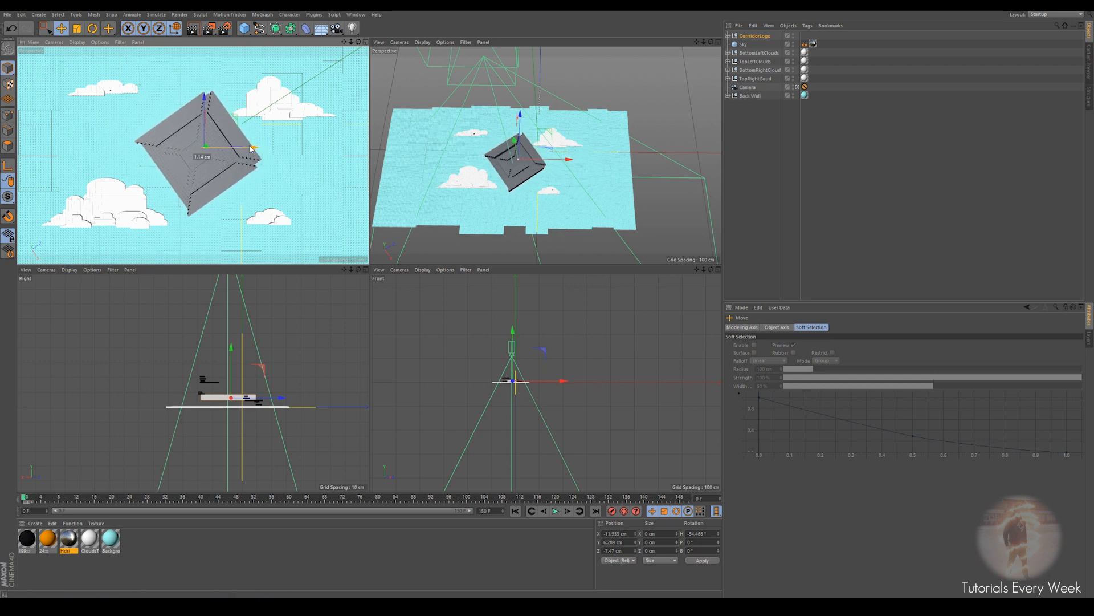
Raise CorridorLogo off the back wall in the right view to about Y 12.8 cm.
scroll(252, 423, "up", 5)
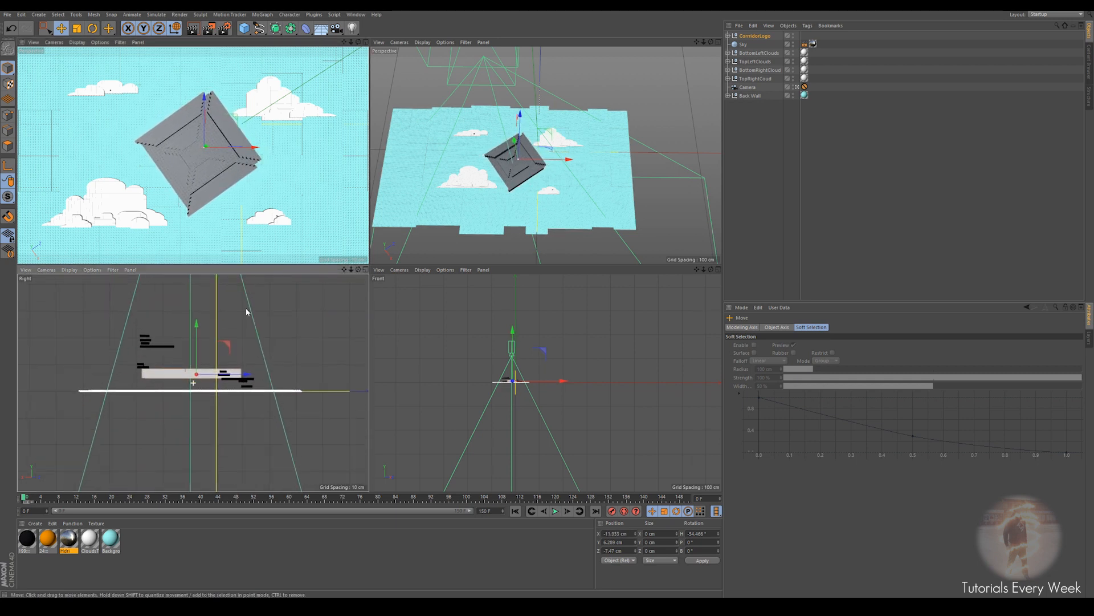
scroll(219, 393, "up", 2)
left_click_drag(183, 319, 183, 292)
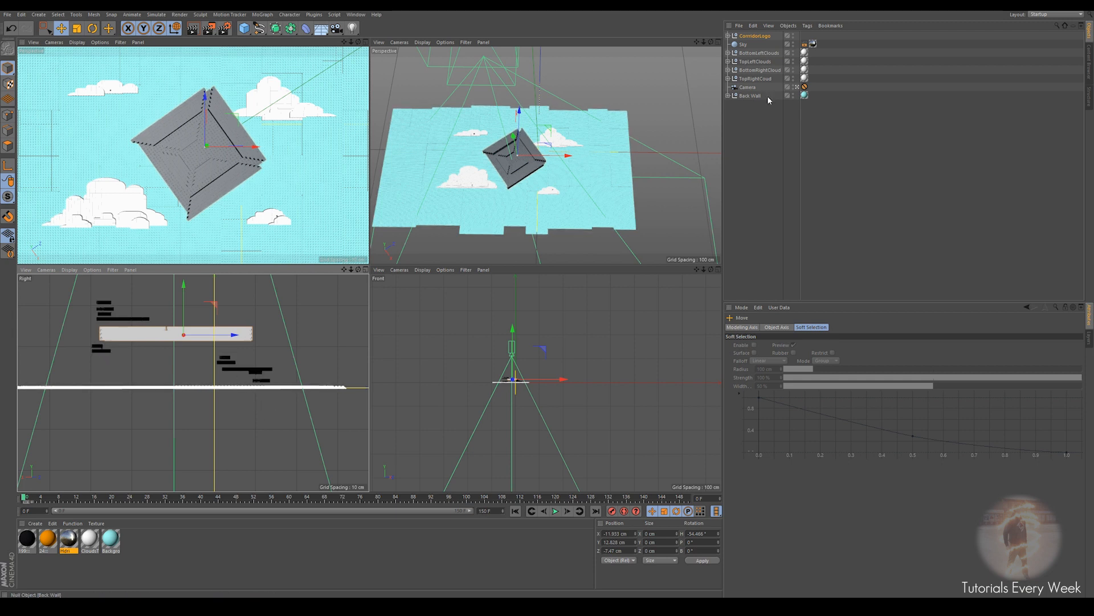
Merge Wizard OverDose.obj from the Models folder into the scene, accepting the default Wavefront import settings.
left_click(734, 36)
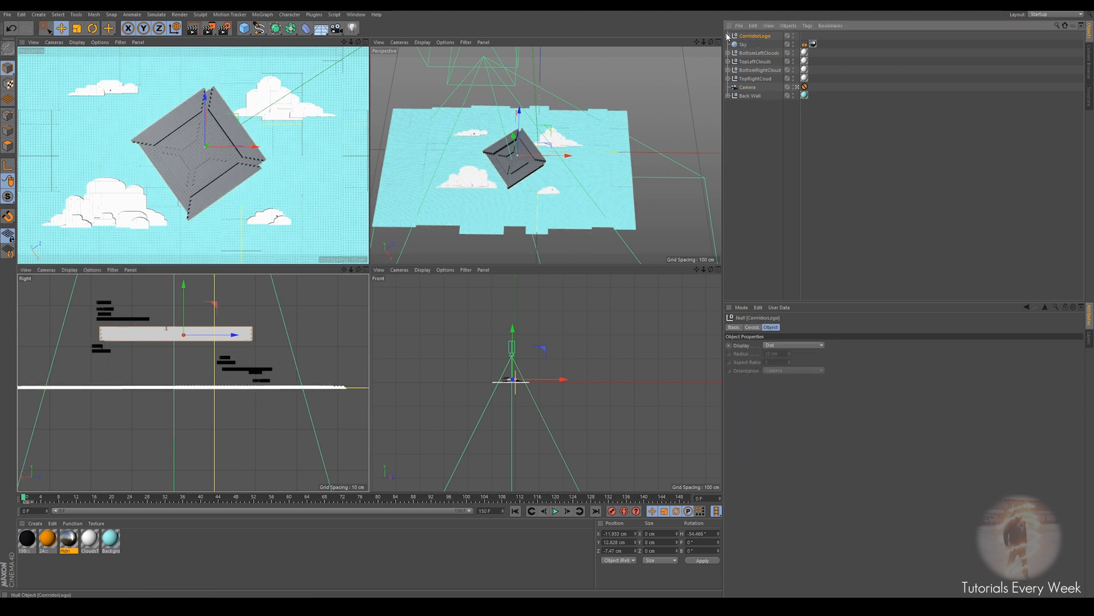
left_click(739, 26)
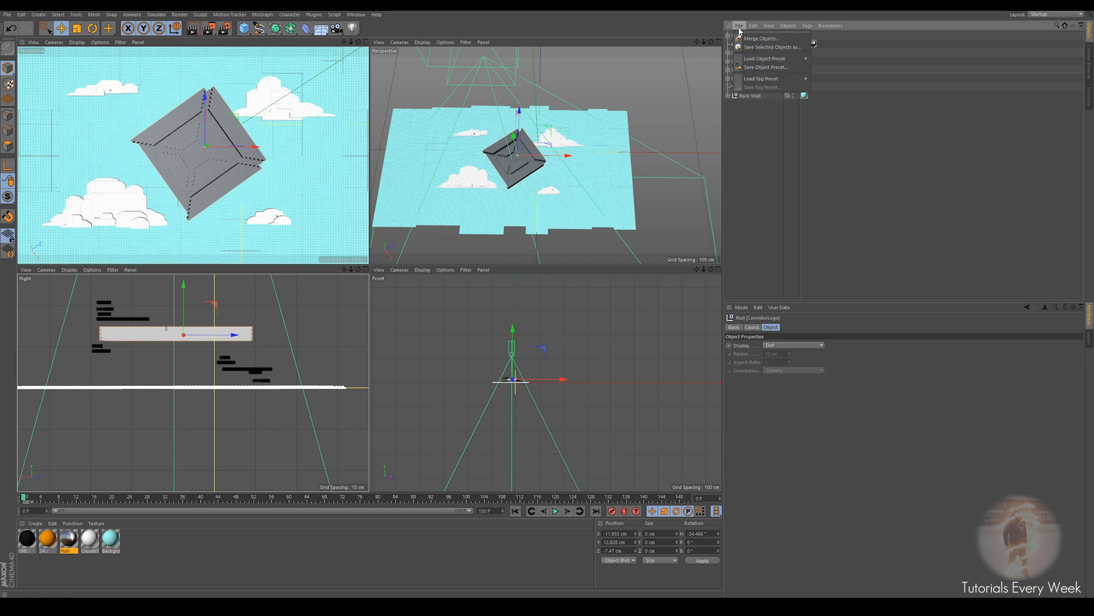
left_click(758, 38)
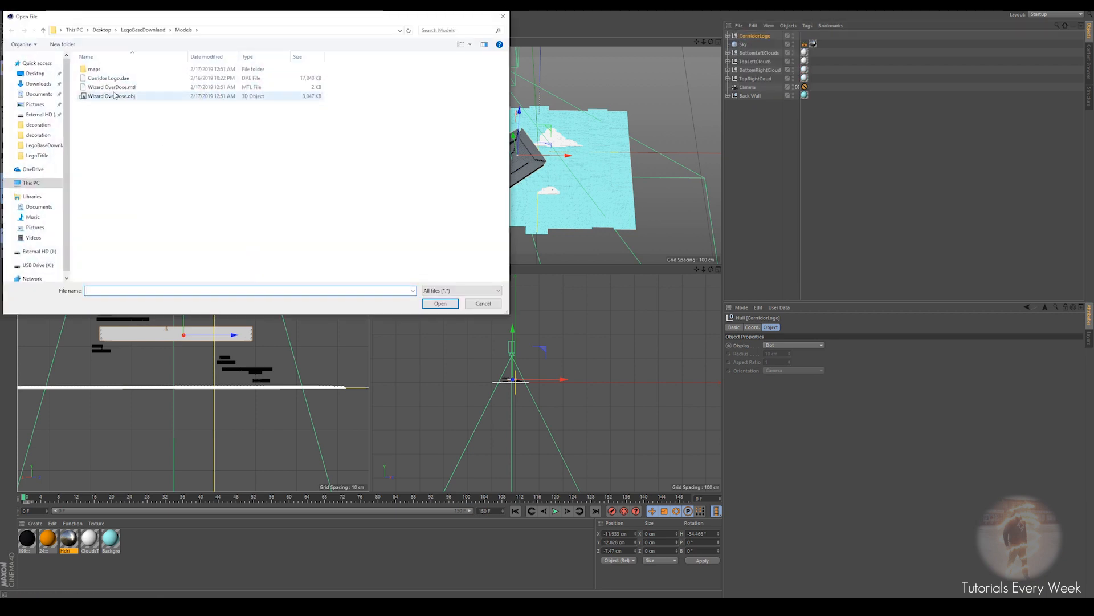
left_click(119, 89)
left_click(125, 98)
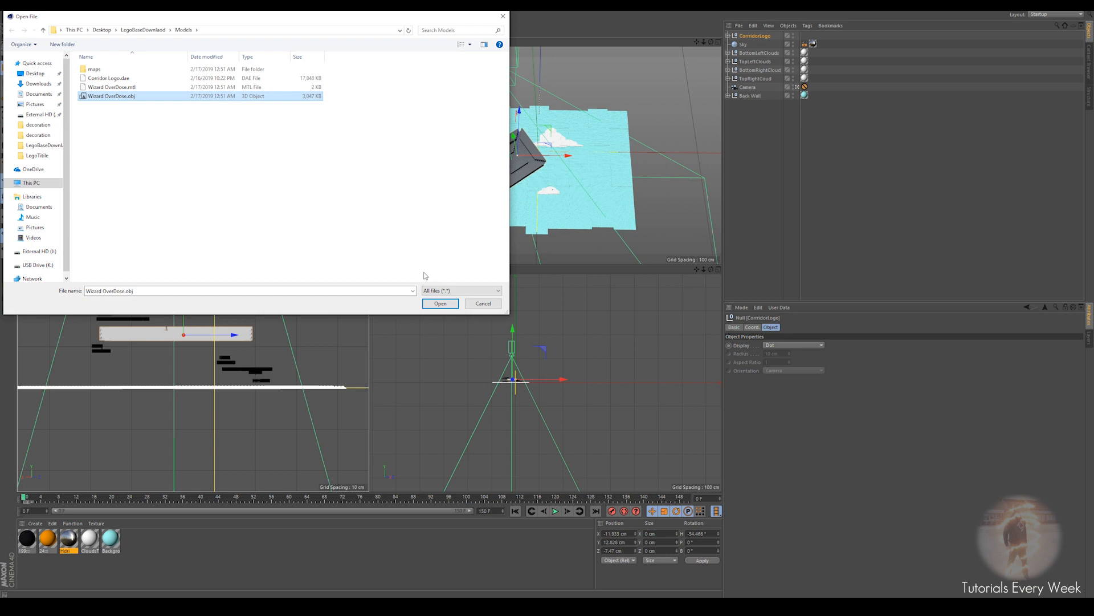
left_click(441, 304)
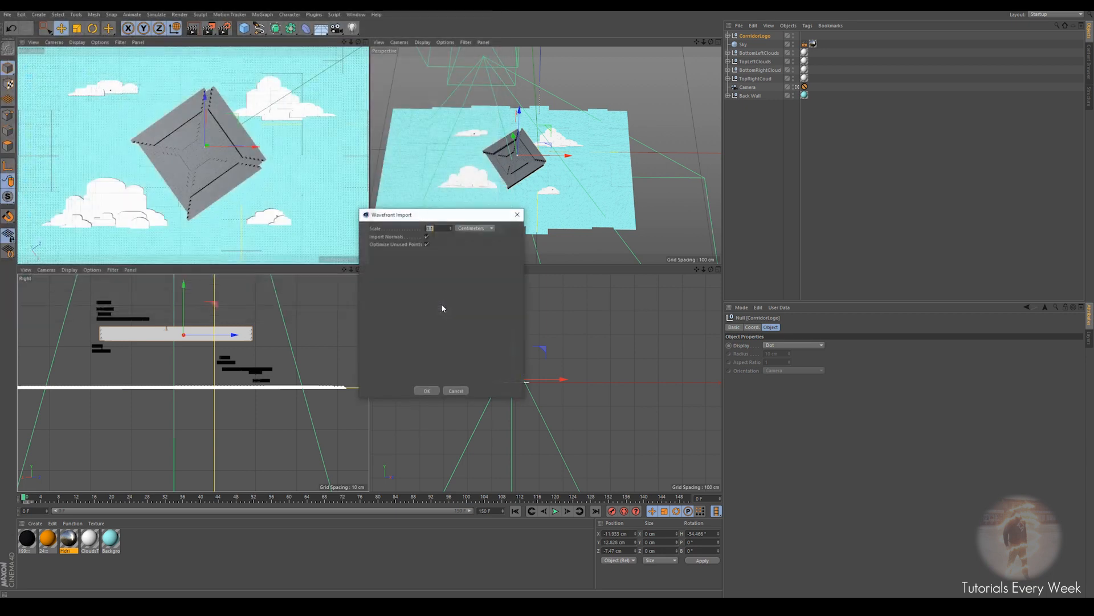
left_click(427, 391)
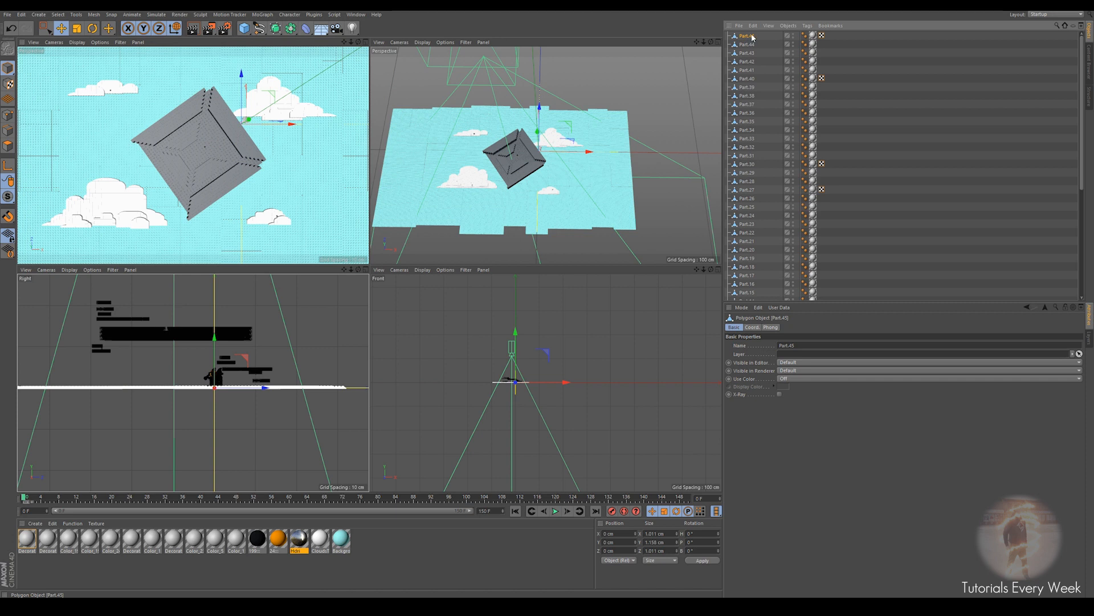
Group all the newly imported Part objects into one null and rename it BackSide.
scroll(753, 51, "down", 5)
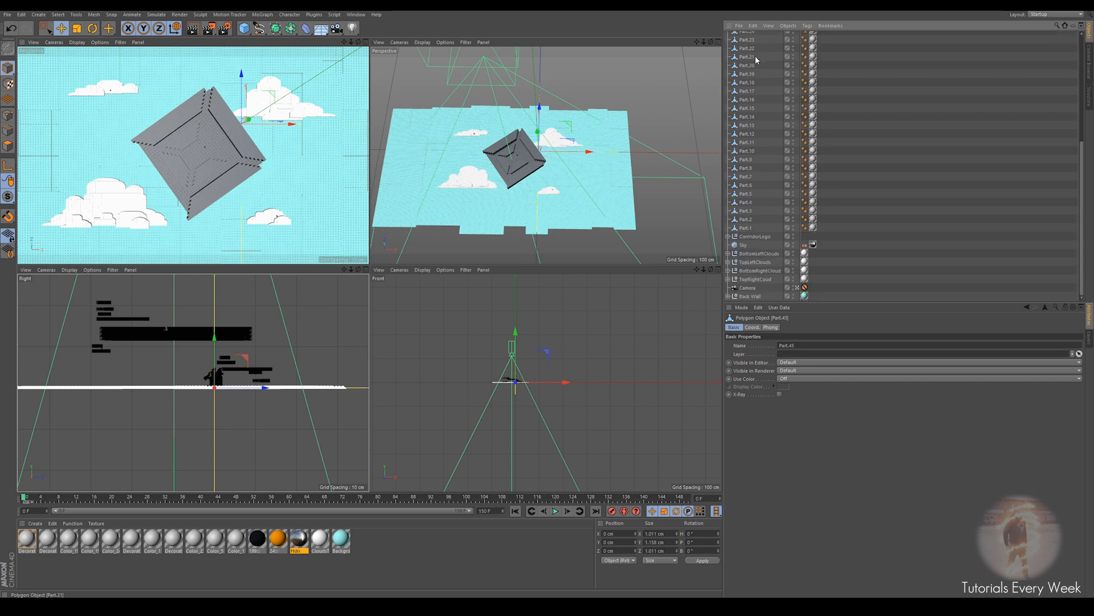
left_click(747, 228, "shift")
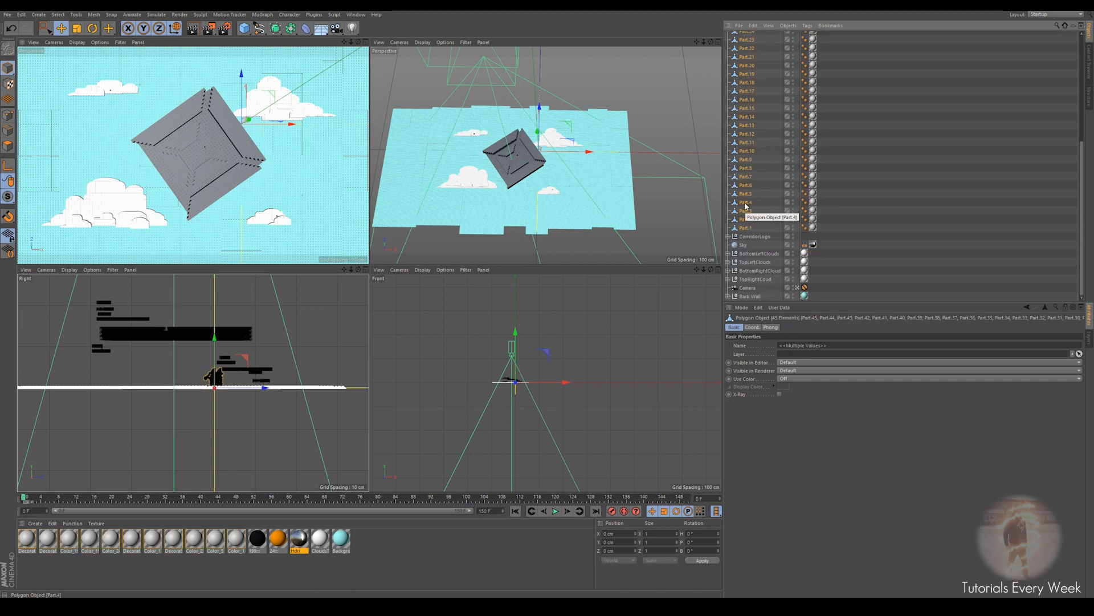
right_click(746, 205)
left_click(773, 432)
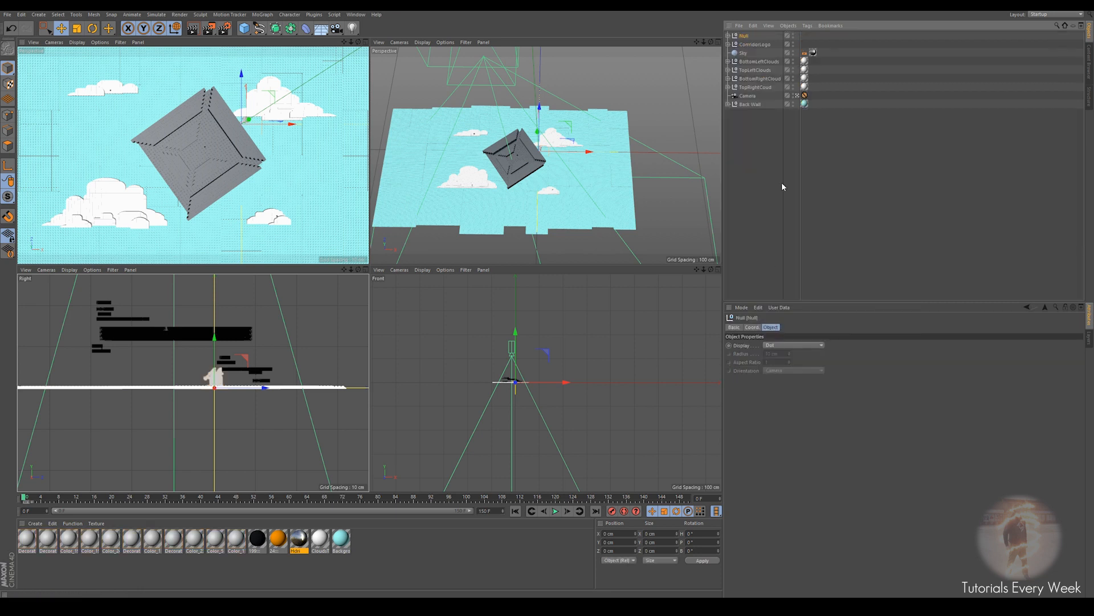
double_click(744, 35)
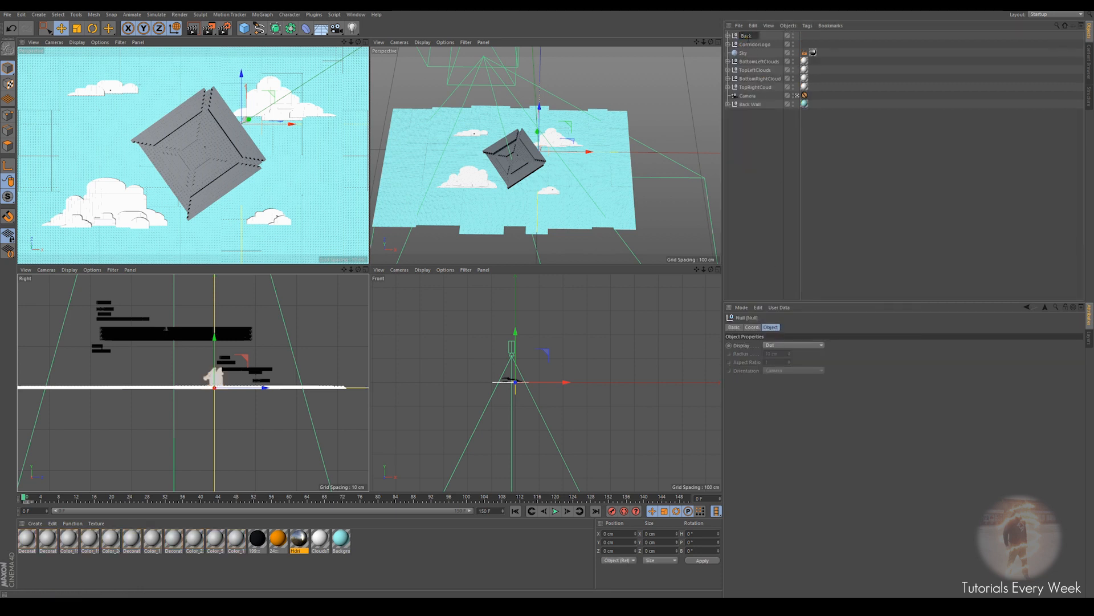
type("BackSide")
key("Return")
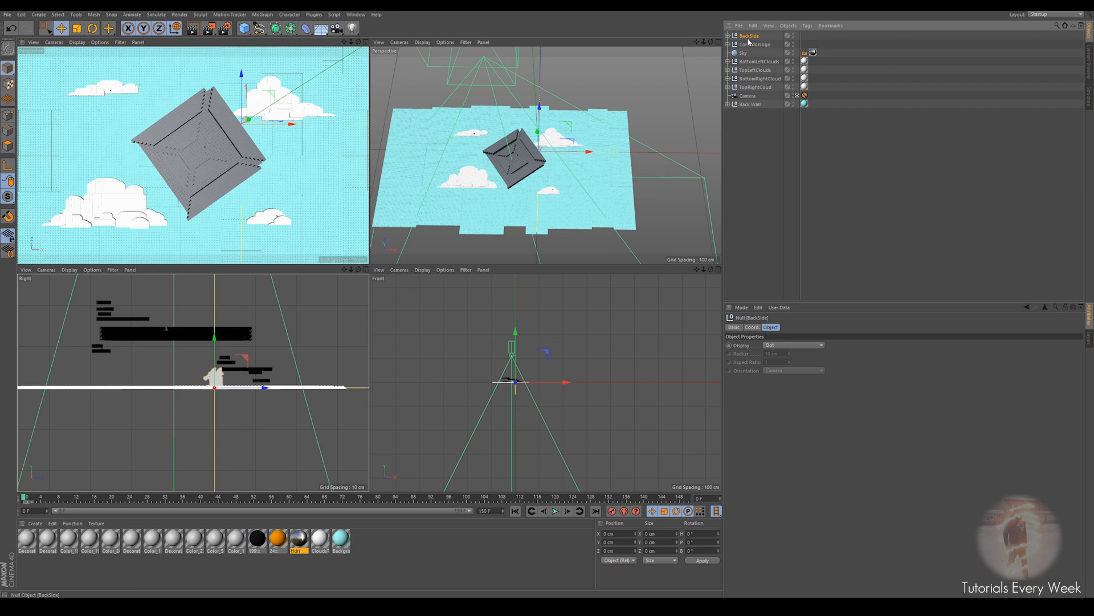
Move BackSide onto the Corridor logo, to about X -7.4 cm, Y 11.9 cm, Z -10.6 cm.
left_click_drag(217, 342, 223, 289)
left_click_drag(263, 340, 220, 339)
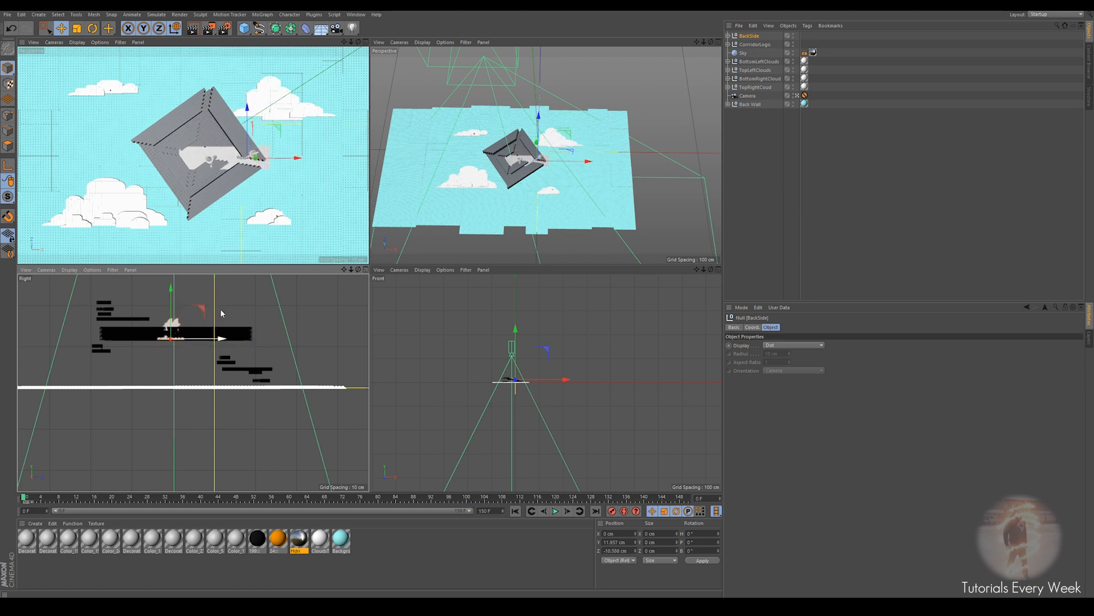
left_click_drag(298, 162, 271, 164)
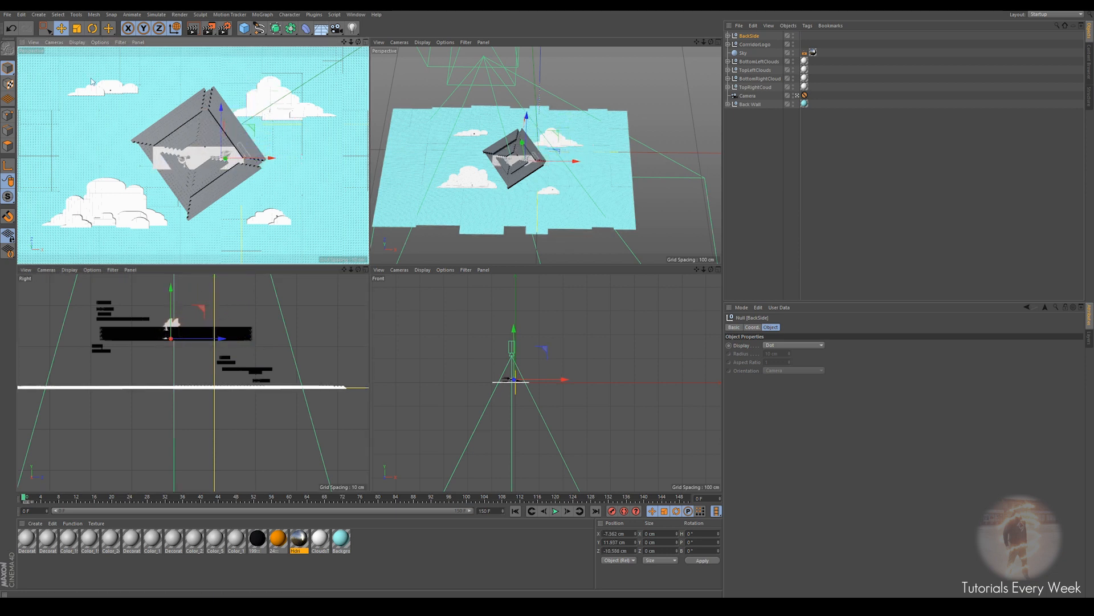
Rotate BackSide's pitch to -90°, raise it to about Y 17.9 cm and shift it to about X -6.6 cm.
left_click(93, 29)
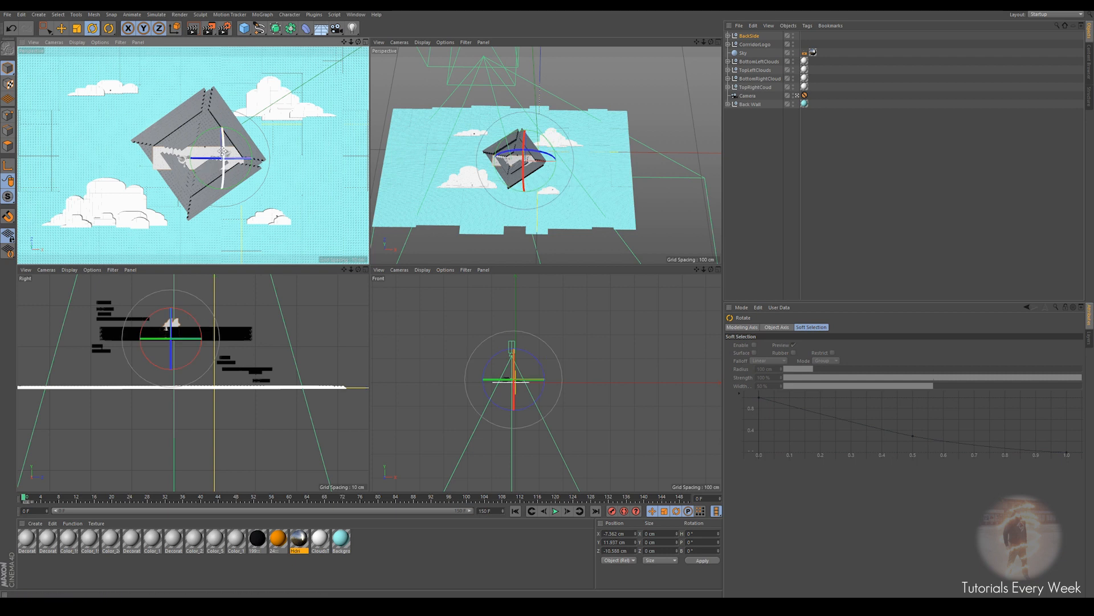
left_click_drag(224, 150, 240, 58)
key("e")
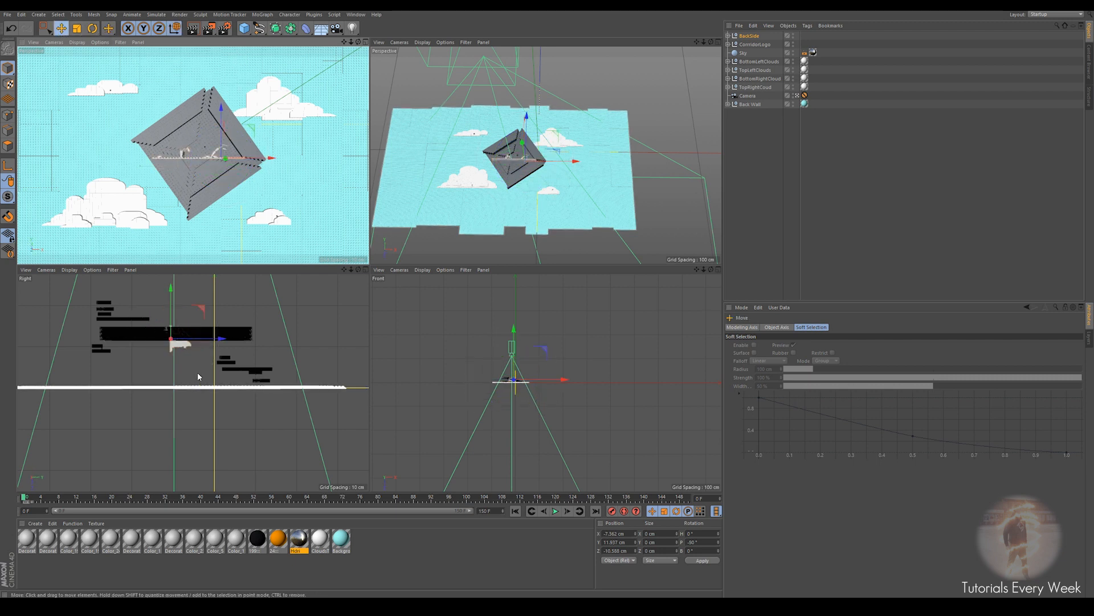
left_click_drag(172, 308, 177, 273)
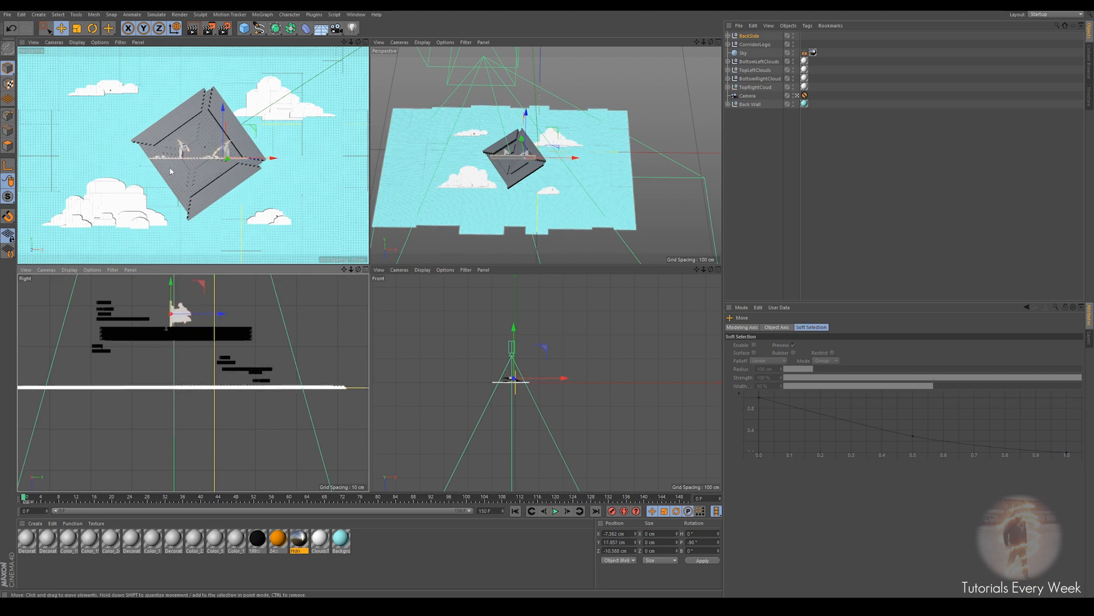
left_click_drag(251, 167, 254, 167)
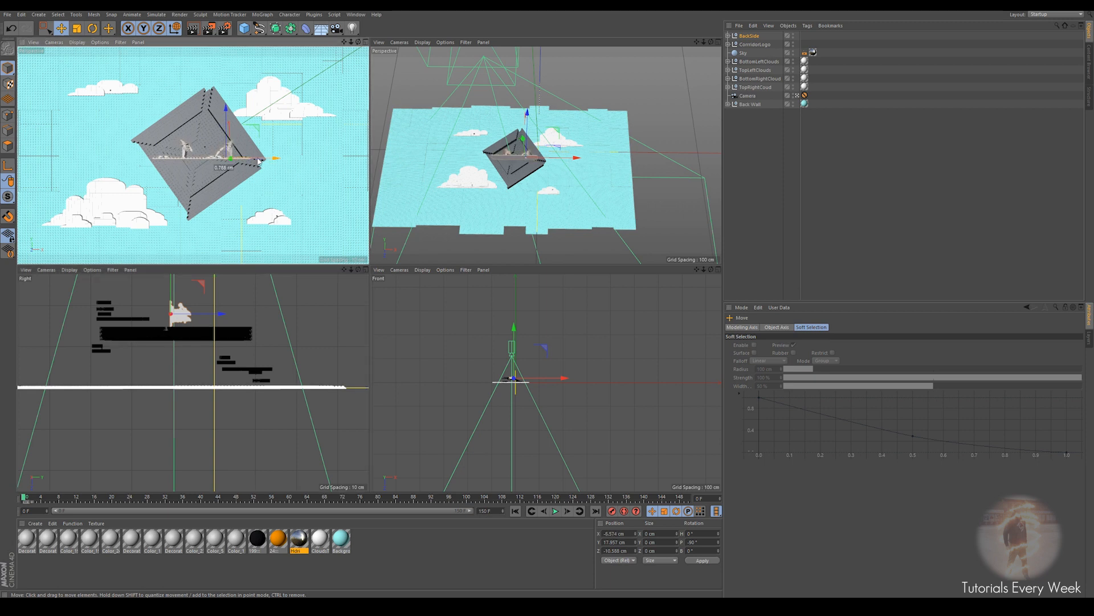
Group BackSide and CorridorLogo into one null and rename it LogoAnimation.
left_click(750, 36)
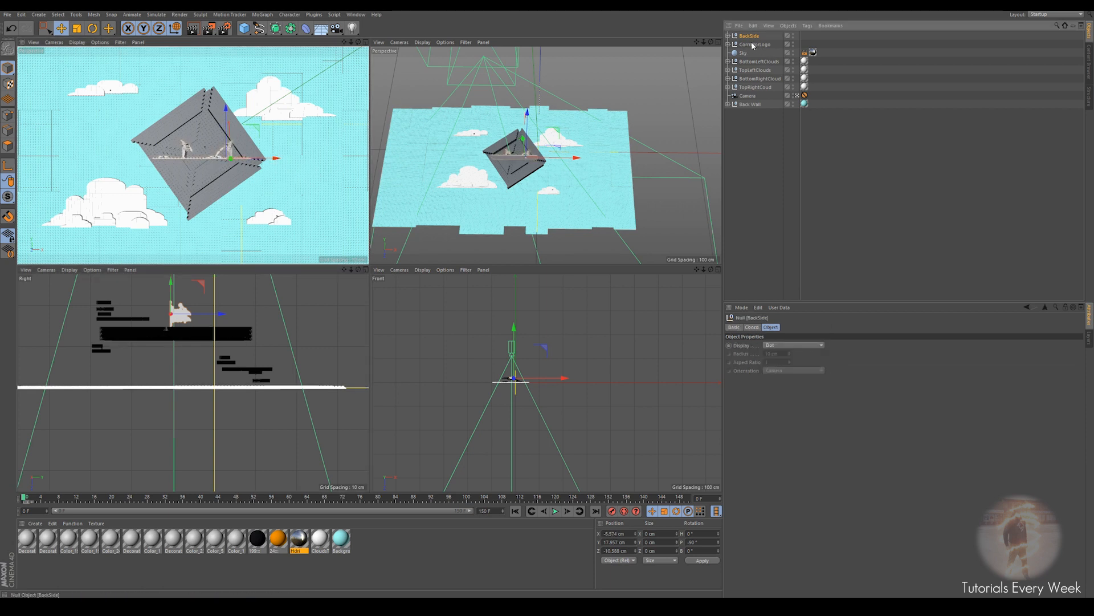
left_click(752, 44, "shift")
right_click(747, 38)
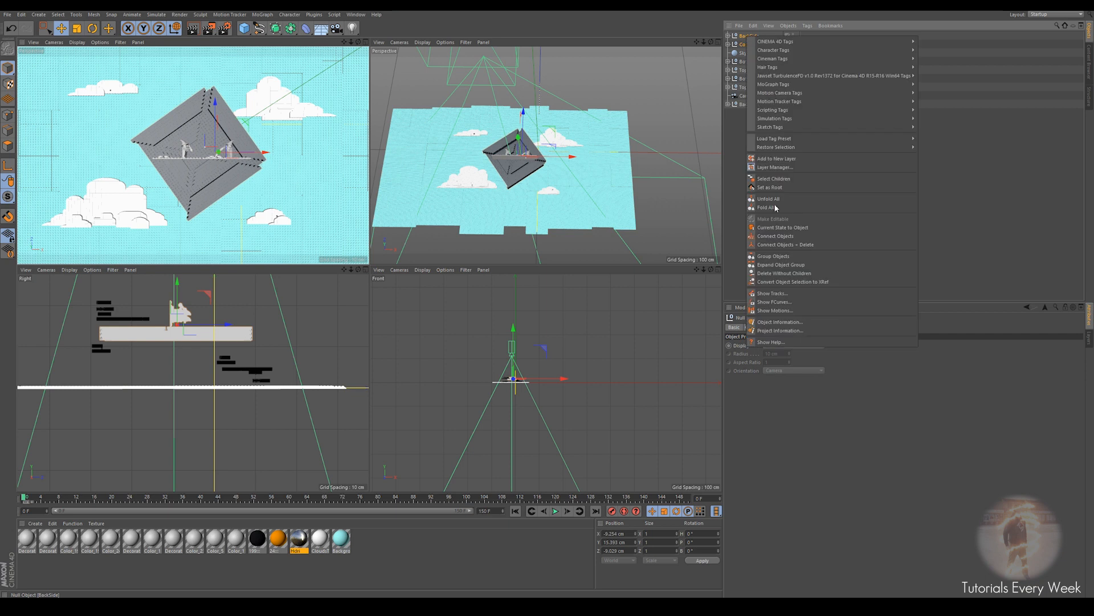
left_click(781, 255)
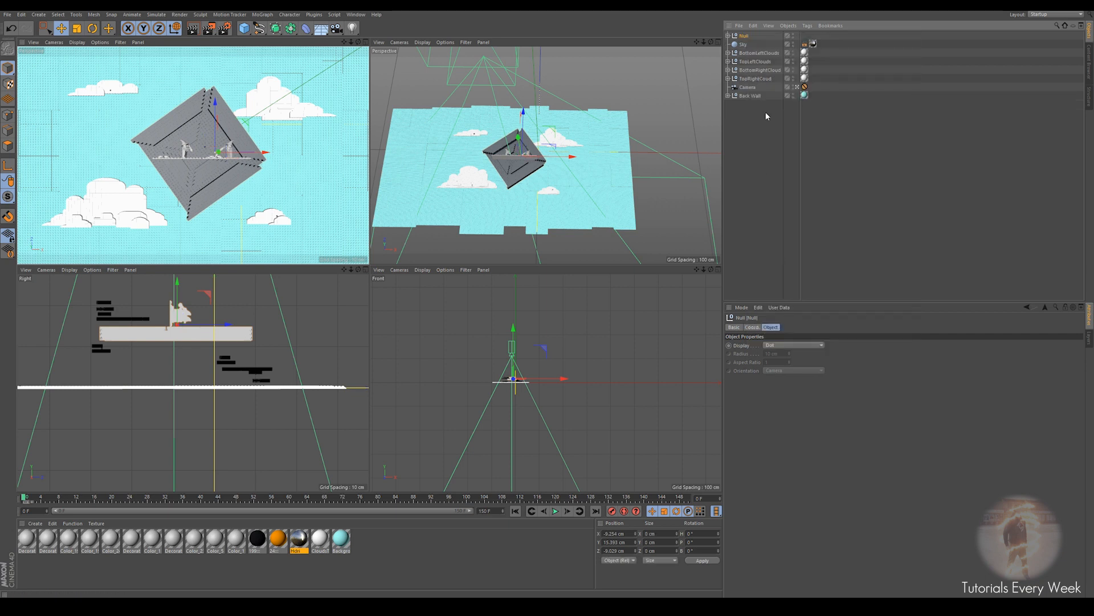
double_click(744, 37)
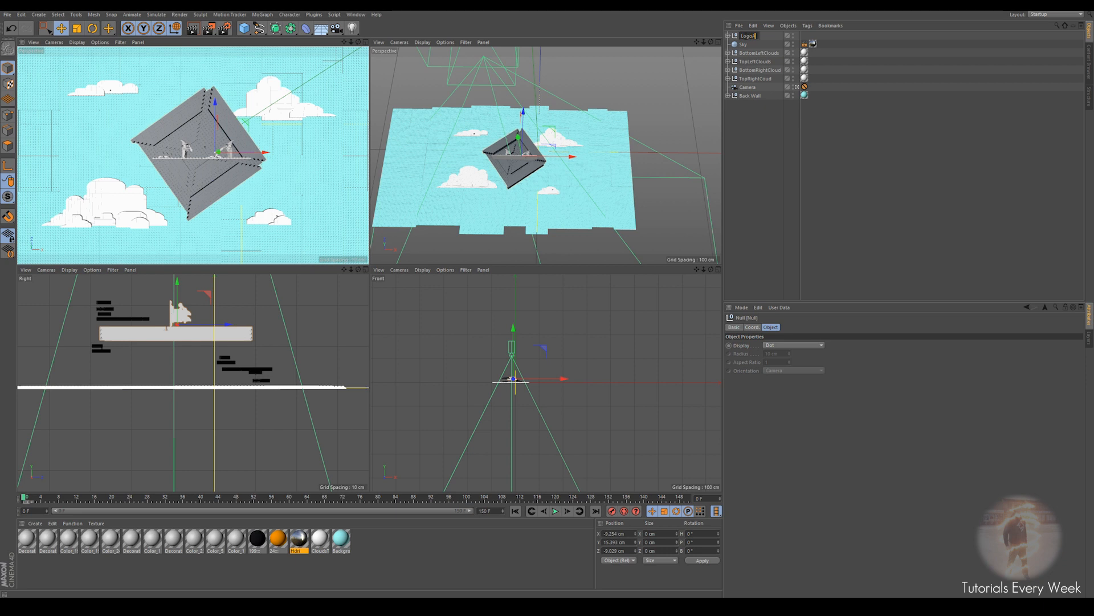
type("LogoAnimation")
key("Return")
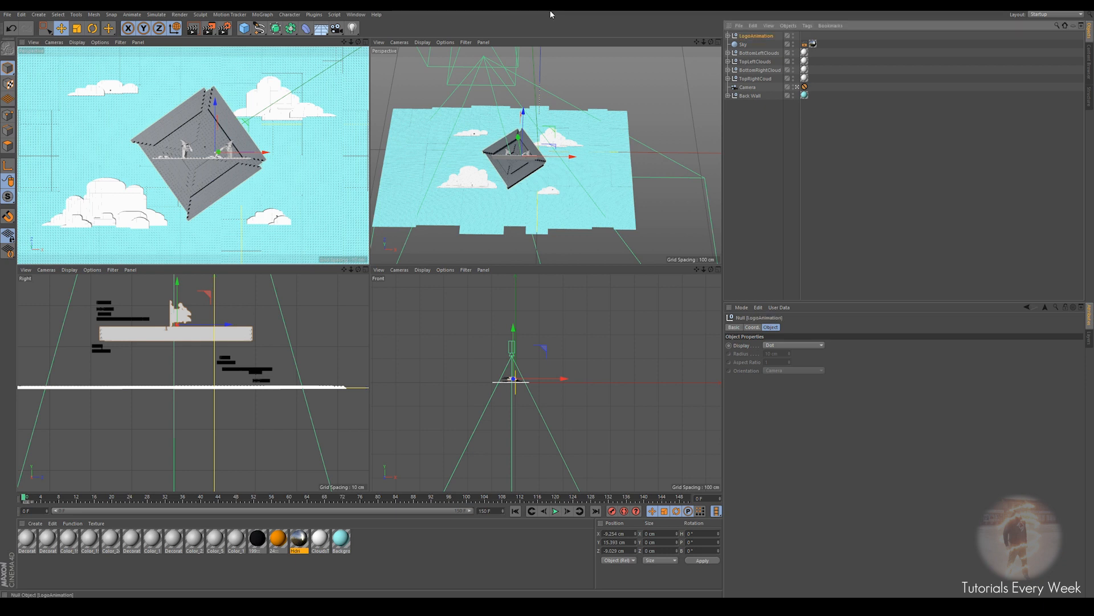
Rotate LogoAnimation as a test of both models turning together, and undo the rotation.
left_click(92, 30)
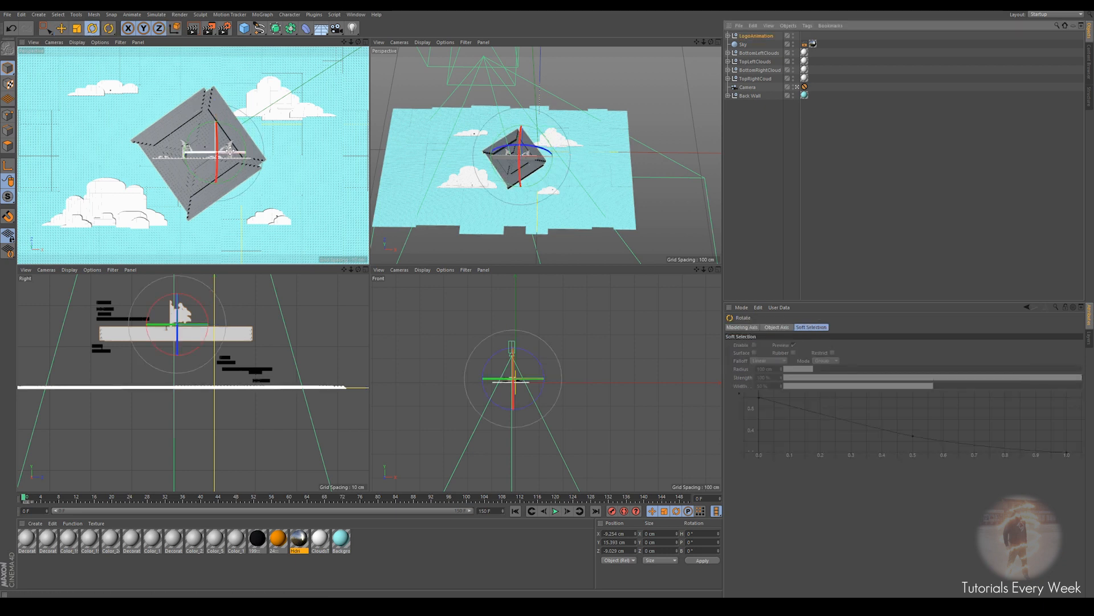
left_click_drag(230, 150, 160, 170)
key("ctrl+z")
key("ctrl+z")
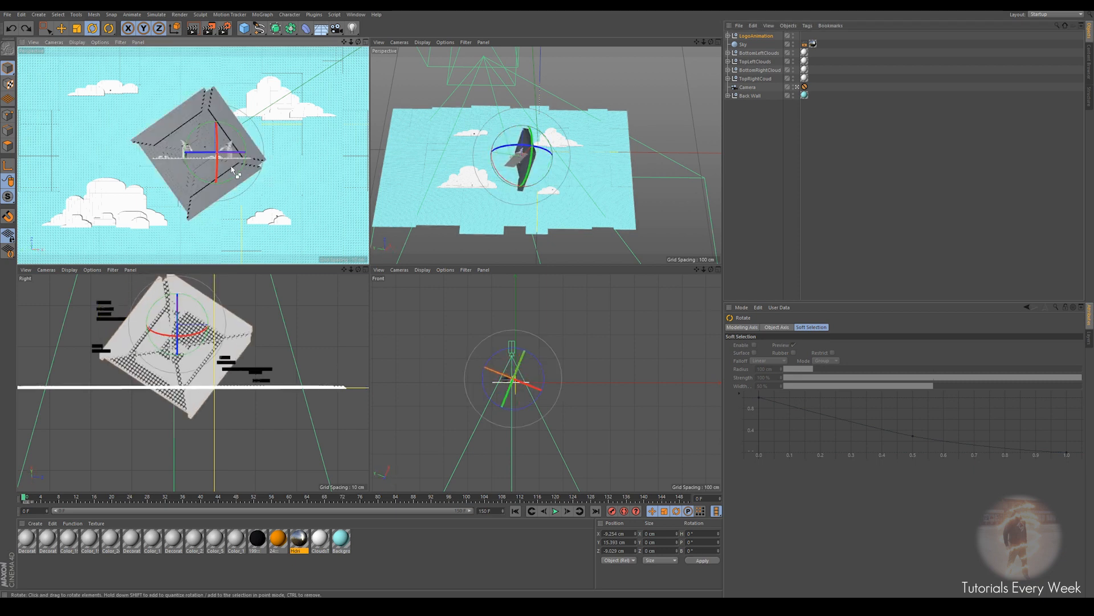
Unfold the LogoAnimation and CorridorLogo groups to reach the logo's individual Part objects.
left_click(729, 36)
left_click(752, 45)
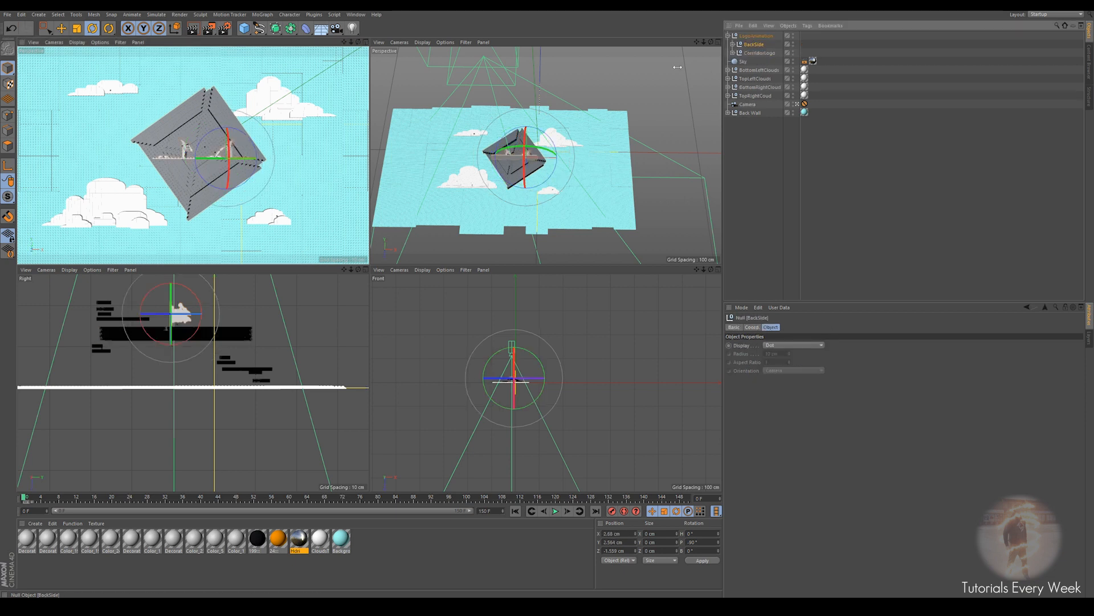
left_click(763, 53)
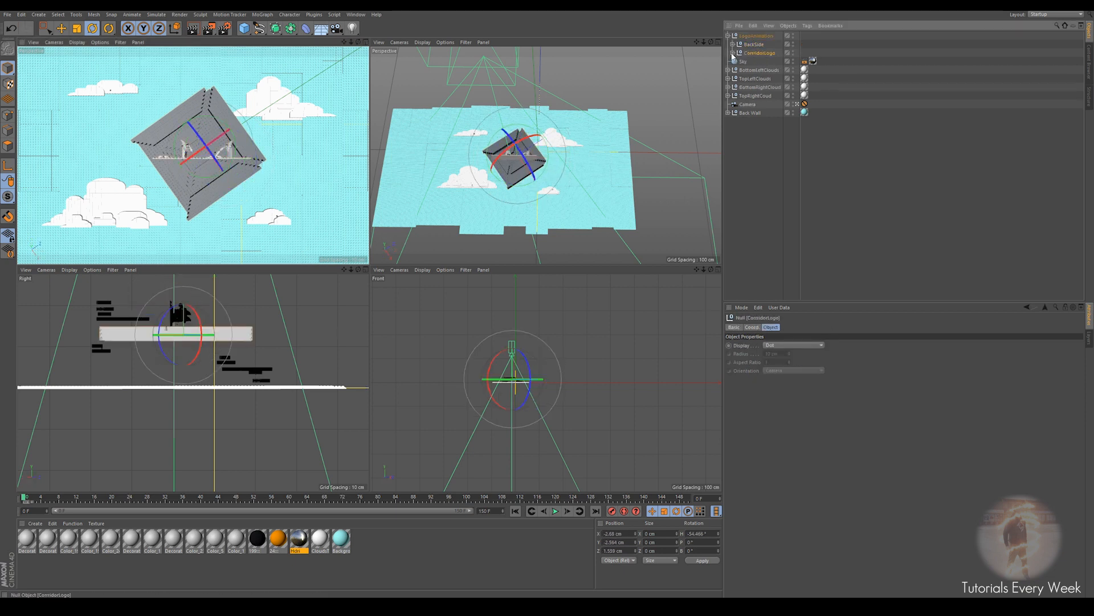
left_click(733, 53)
left_click(763, 61)
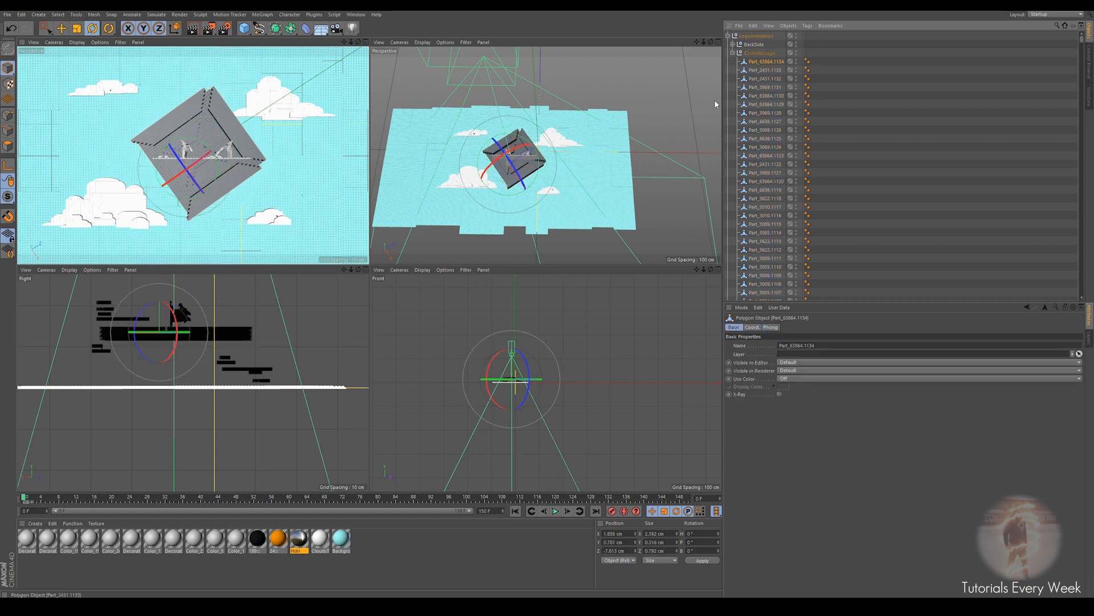
left_click(215, 133)
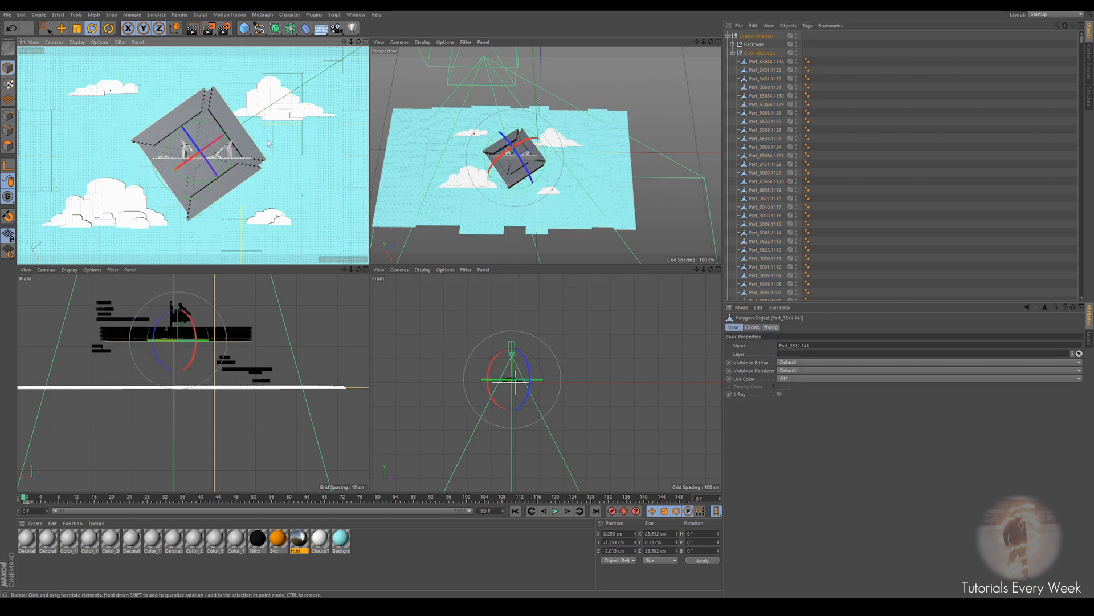
Select all CorridorLogo Part objects from Part_63864.1134 through Part_3010.1 and merge them with Connect Objects + Delete.
left_click(767, 61)
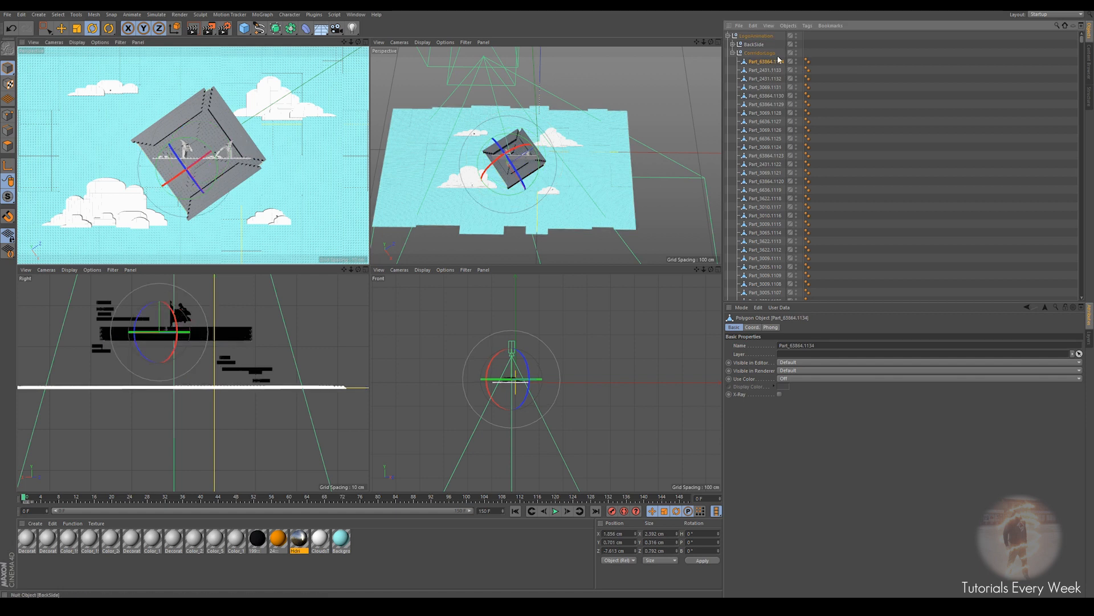
scroll(771, 64, "down", 10)
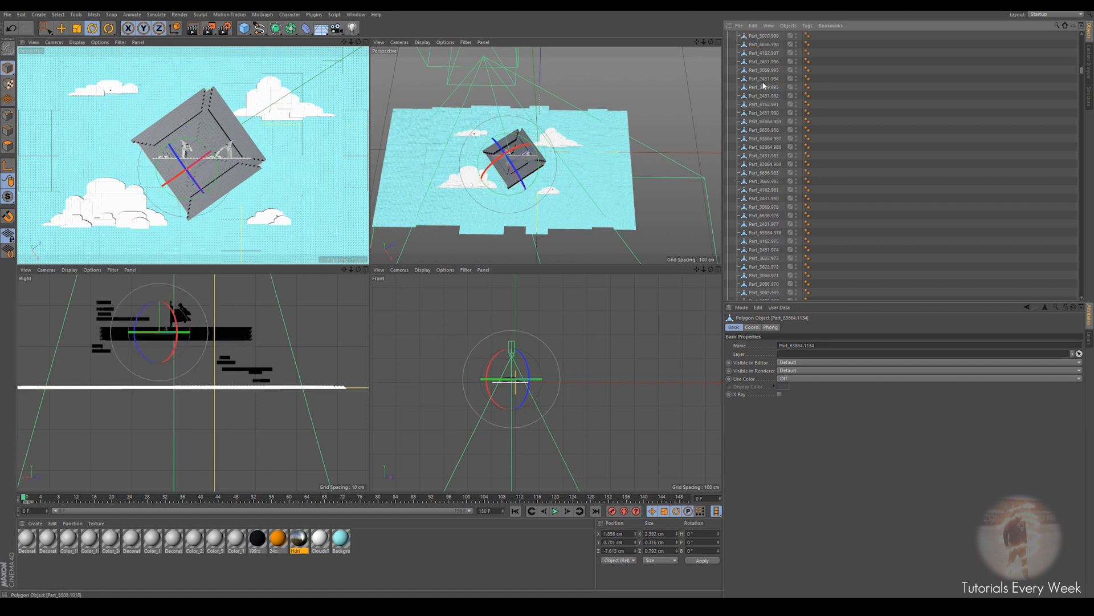
left_click_drag(1084, 83, 1080, 294)
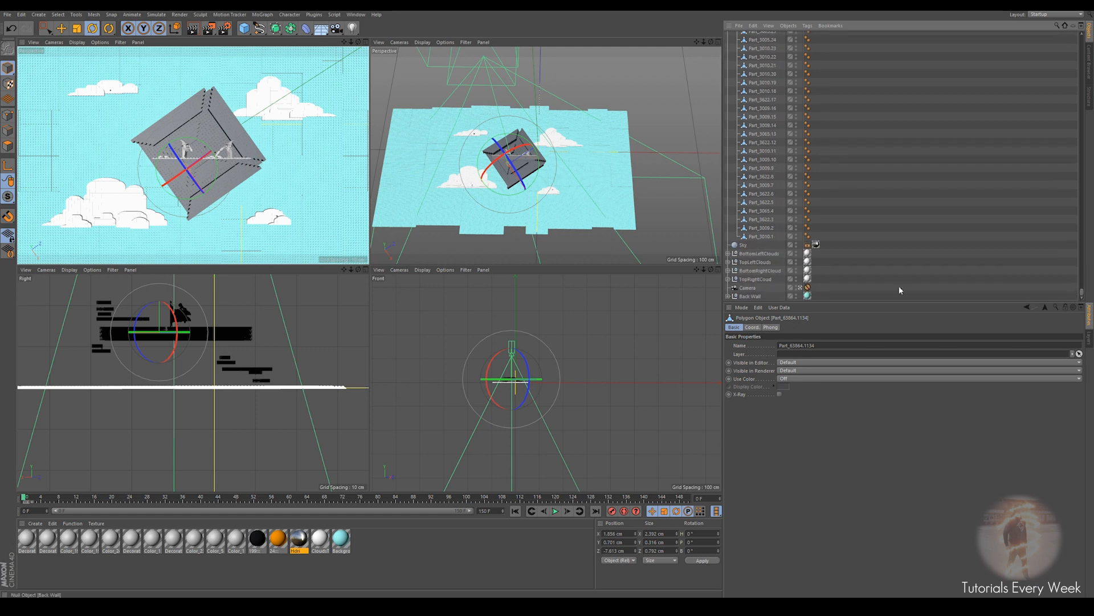
left_click(770, 237, "shift")
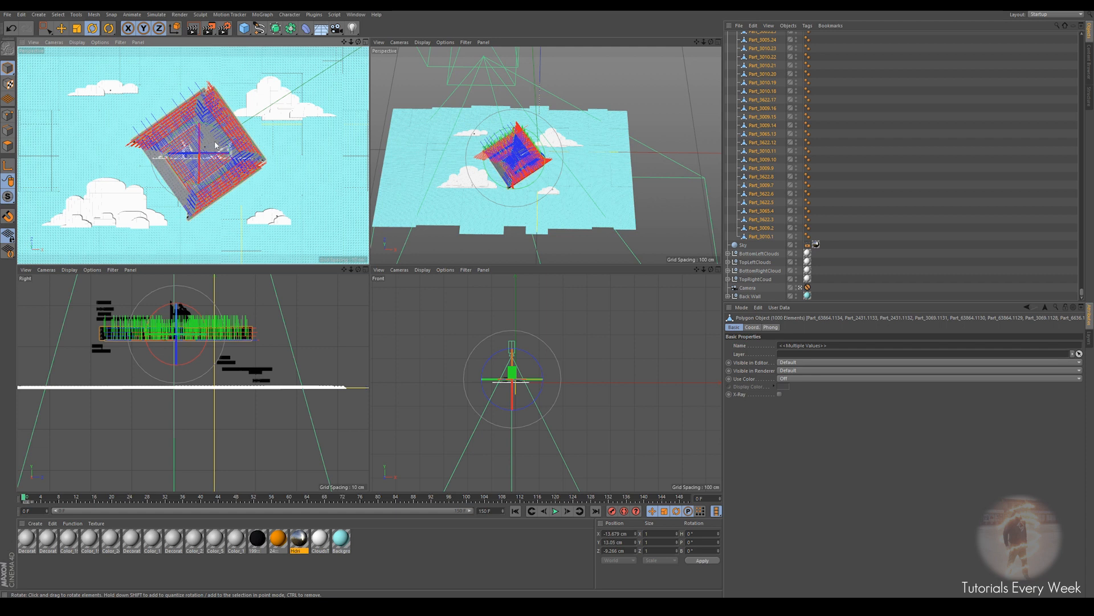
right_click(767, 190)
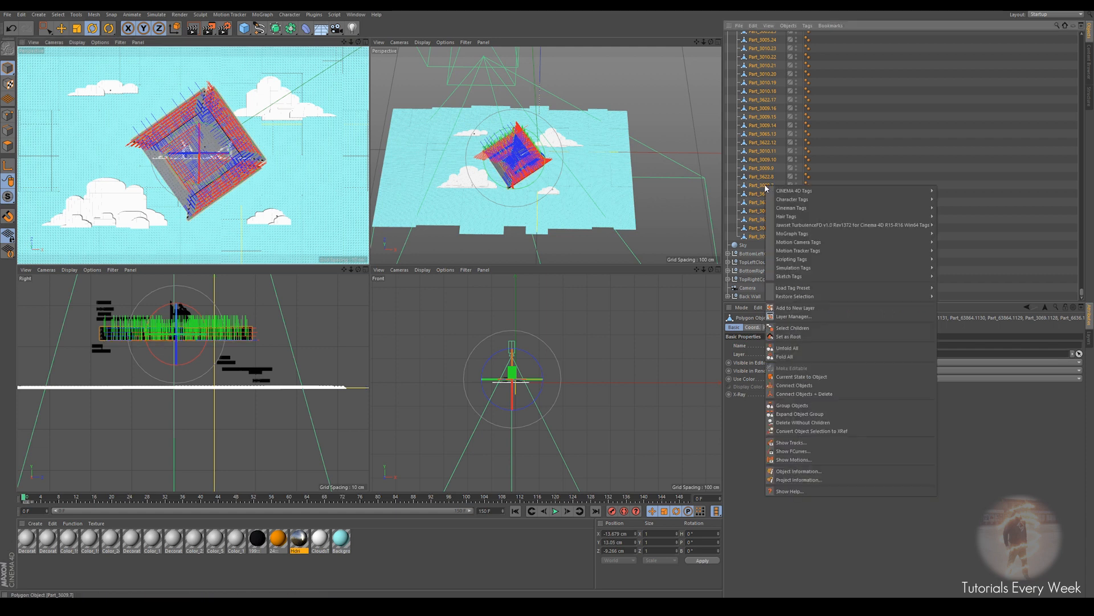
left_click(799, 395)
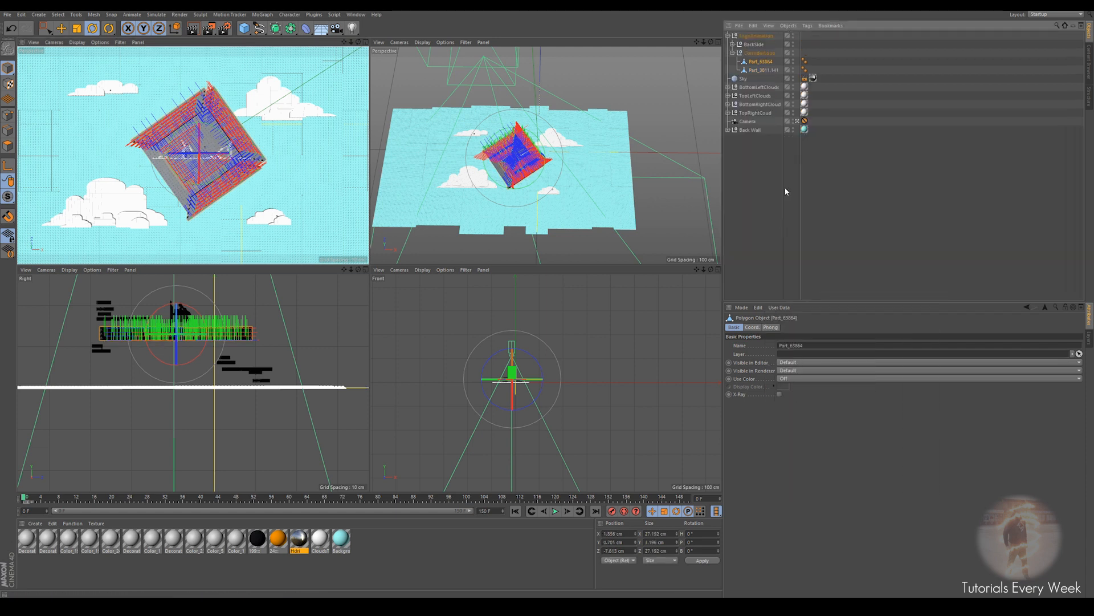
Try rotating Part_3811.141 on its own to identify the piece, and undo the rotation.
left_click(759, 71)
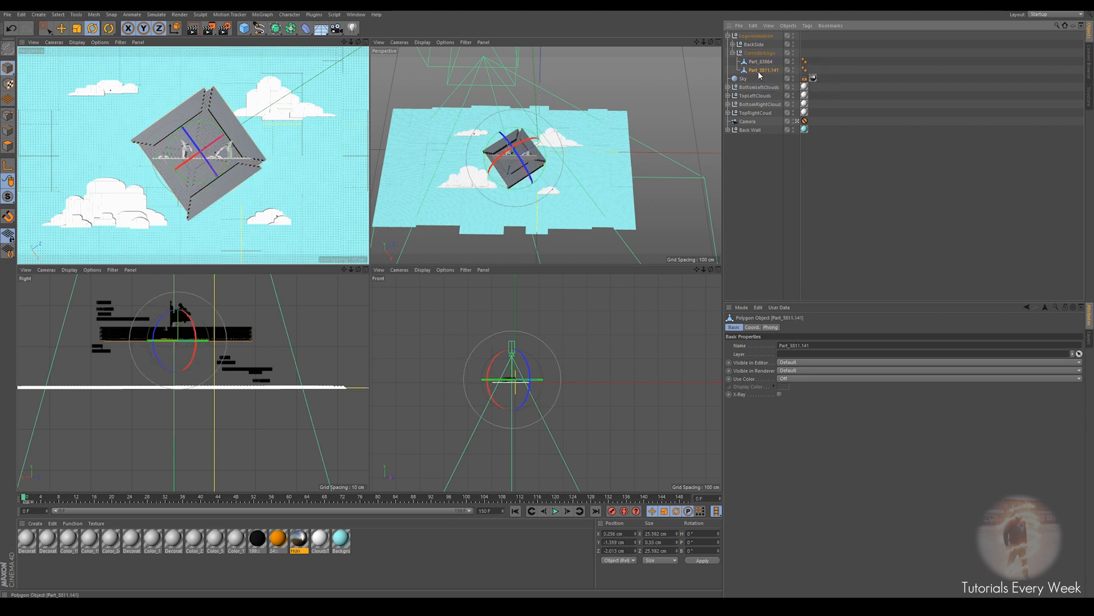
left_click_drag(211, 123, 231, 141)
key("ctrl+z")
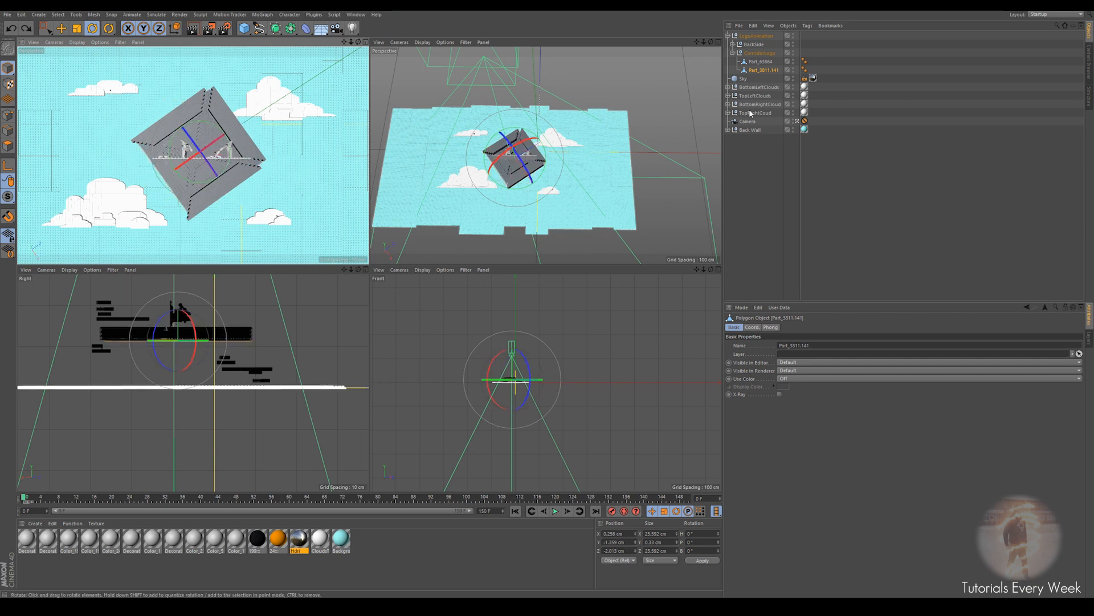
Rename Part_3811.141 to BasePlate and the merged Part_63864 object to logo.
left_click(765, 64)
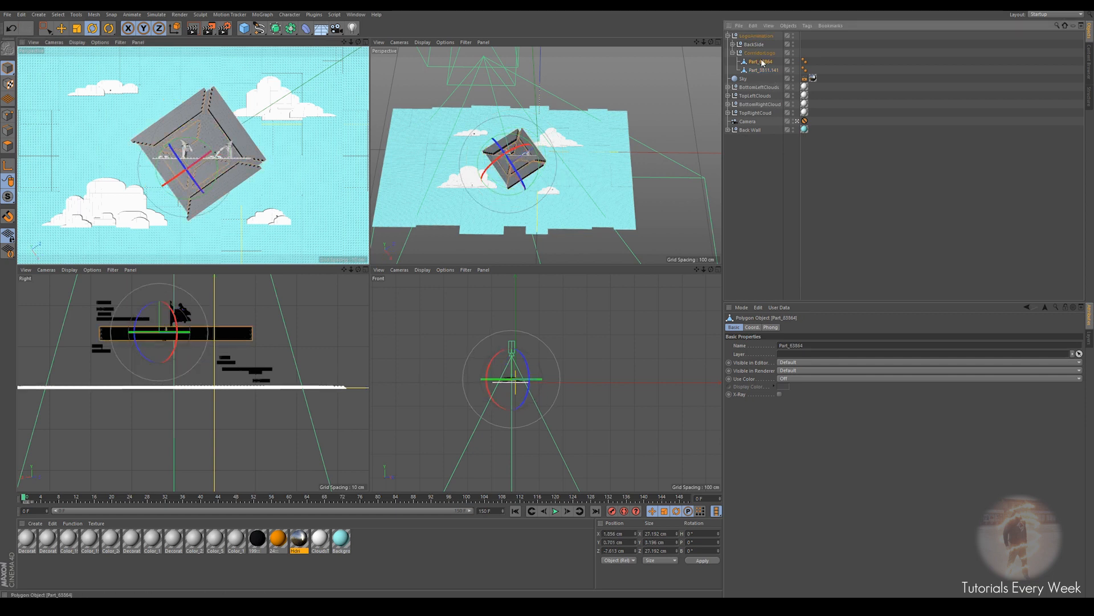
left_click(764, 70)
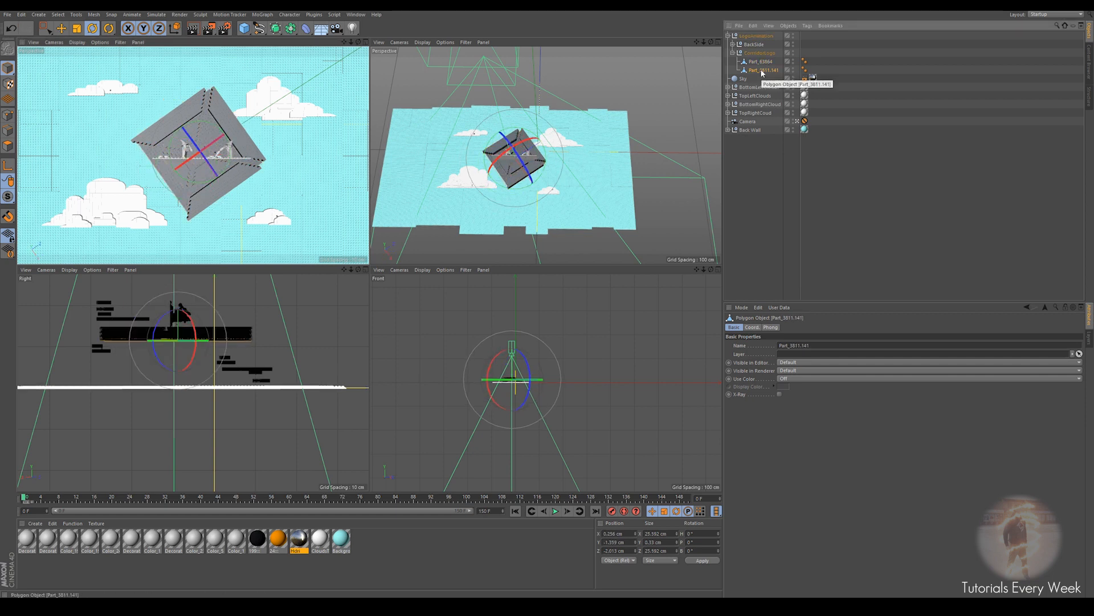
double_click(764, 70)
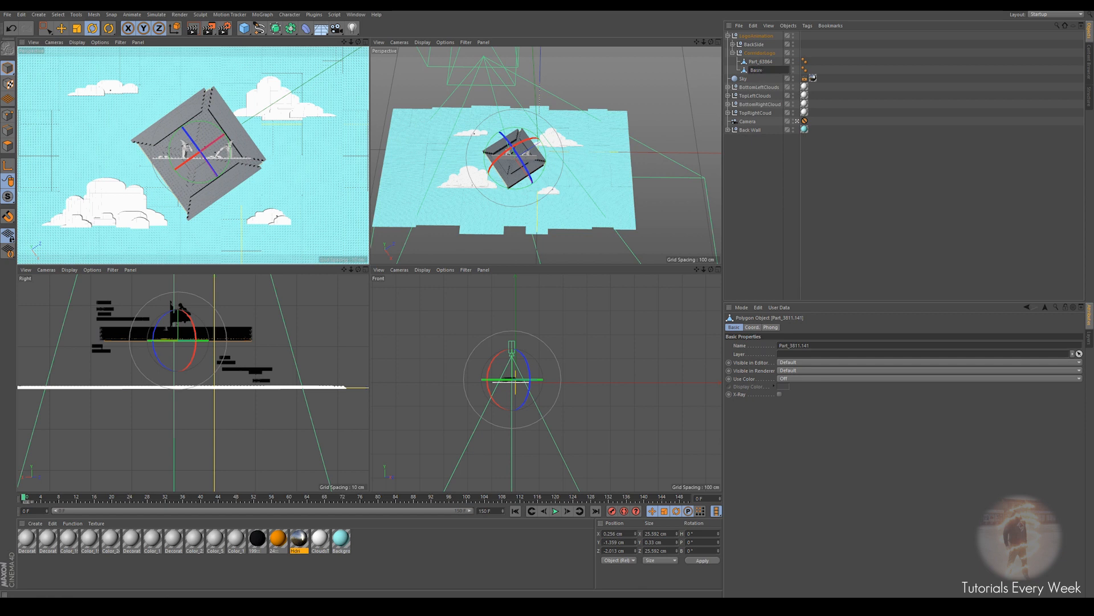
type("BasePlate")
left_click(763, 61)
double_click(764, 61)
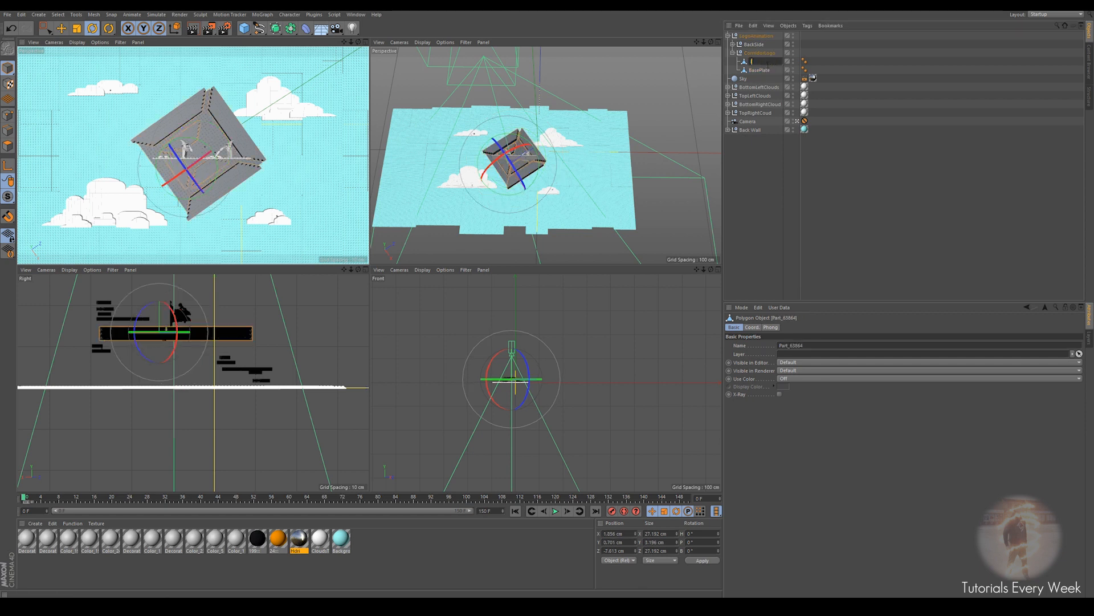
type("logo")
key("Return")
Duplicate BasePlate, nest the copy inside the BackSide group, and switch to the world coordinate system.
left_click(758, 71)
key("ctrl+c")
key("ctrl+v")
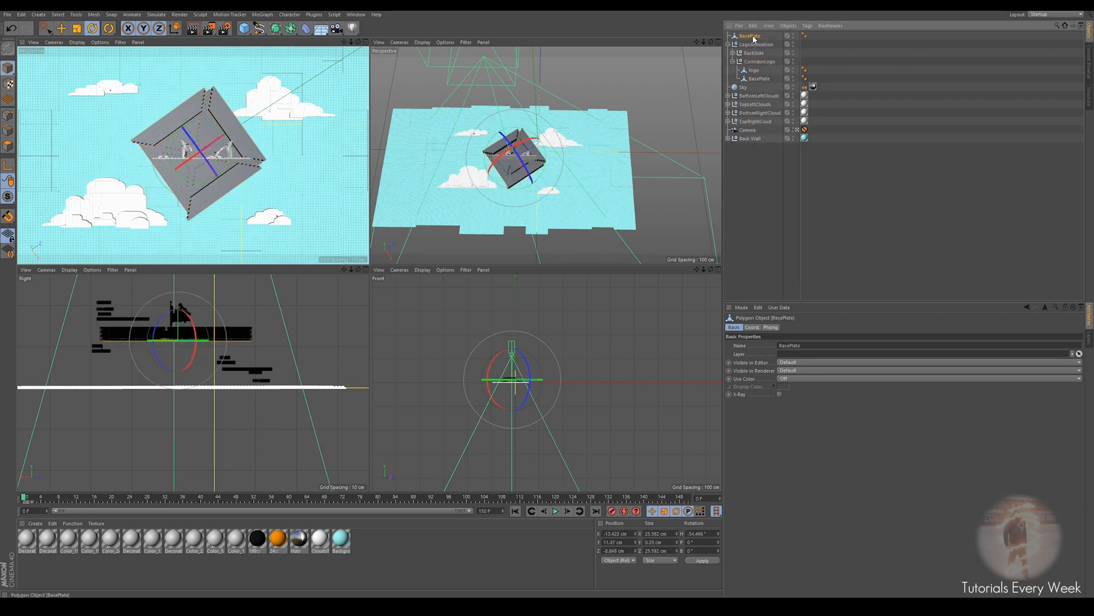
left_click(732, 53)
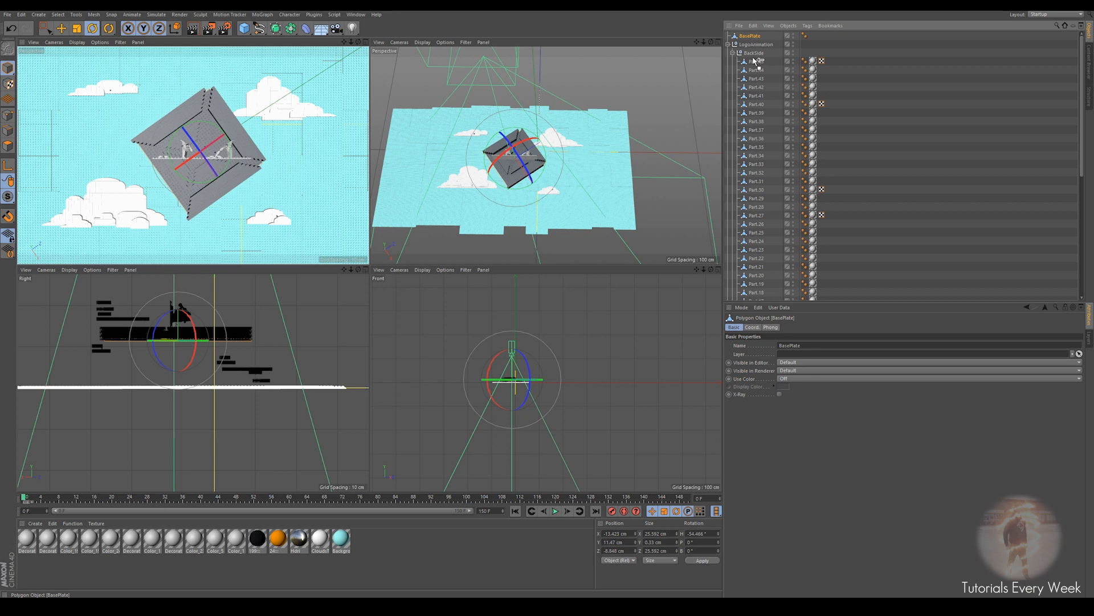
left_click_drag(755, 54, 736, 50)
left_click(176, 31)
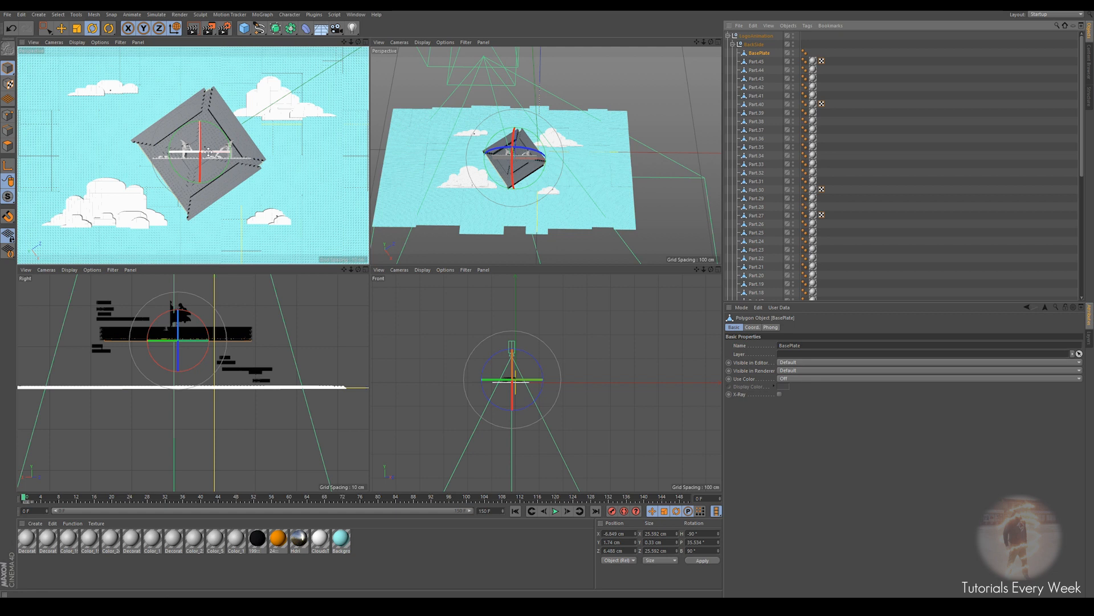
Try rotating BackSide with its base plate about the current axis, and undo the rotation.
left_click(754, 44)
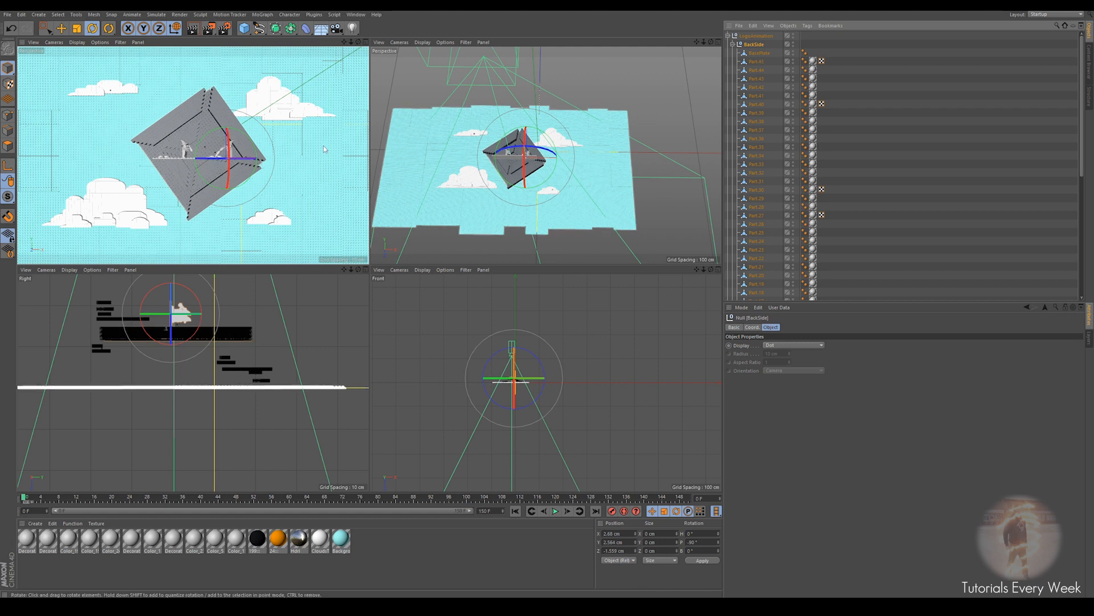
left_click_drag(556, 153, 645, 151)
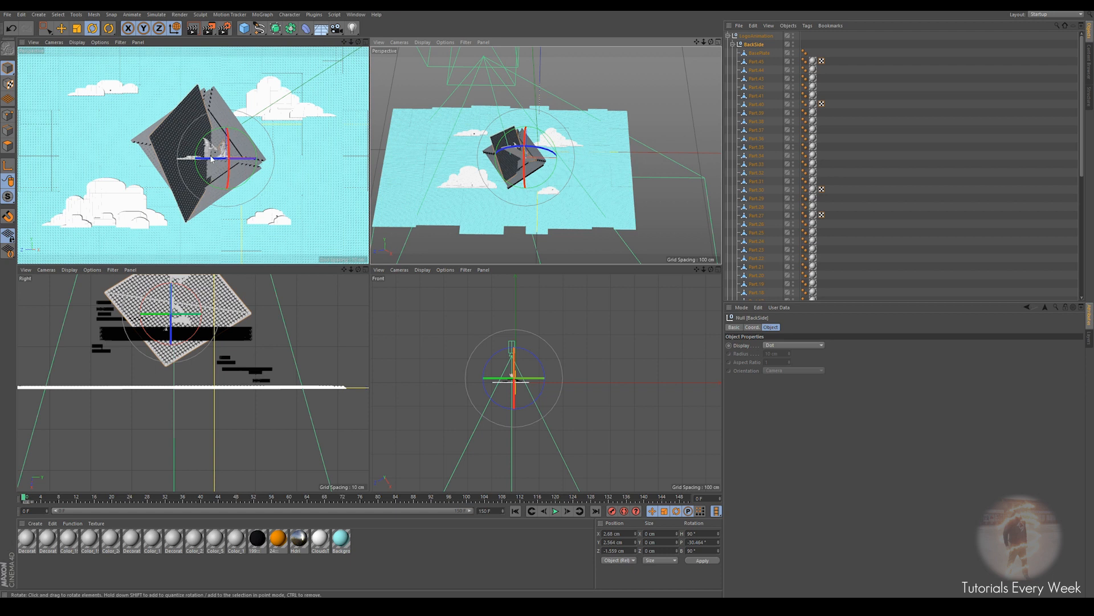
key("ctrl+z")
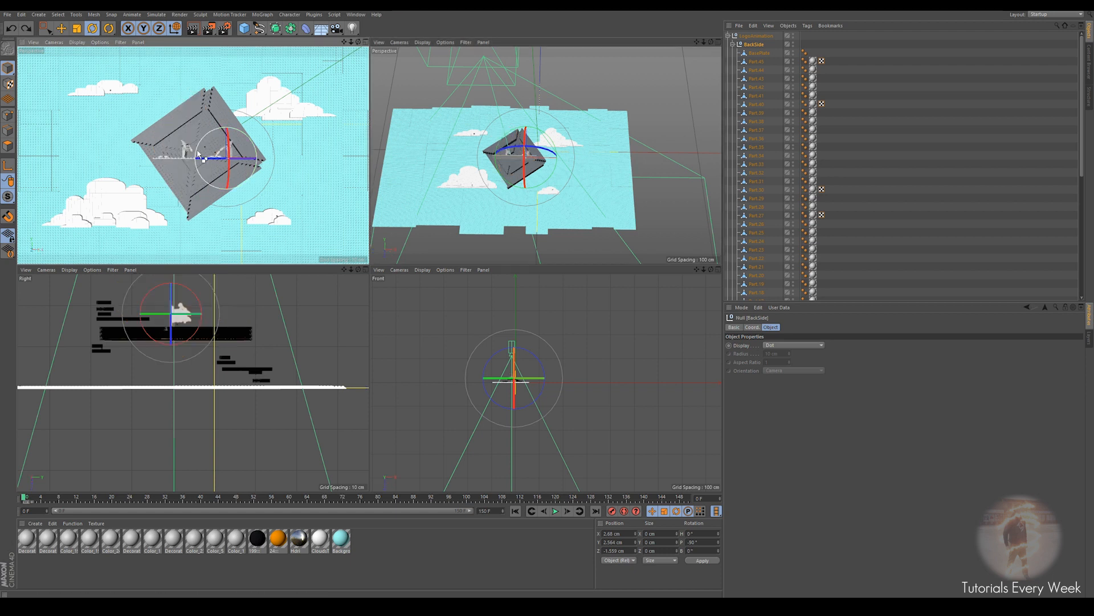
Move BackSide's axis to the middle of the base plate, at about X -3.7, Y -0.05 and Z 0.13 cm.
left_click(9, 167)
left_click(61, 28)
left_click_drag(271, 161, 246, 155)
left_click_drag(203, 127, 203, 119)
left_click_drag(178, 284, 183, 295)
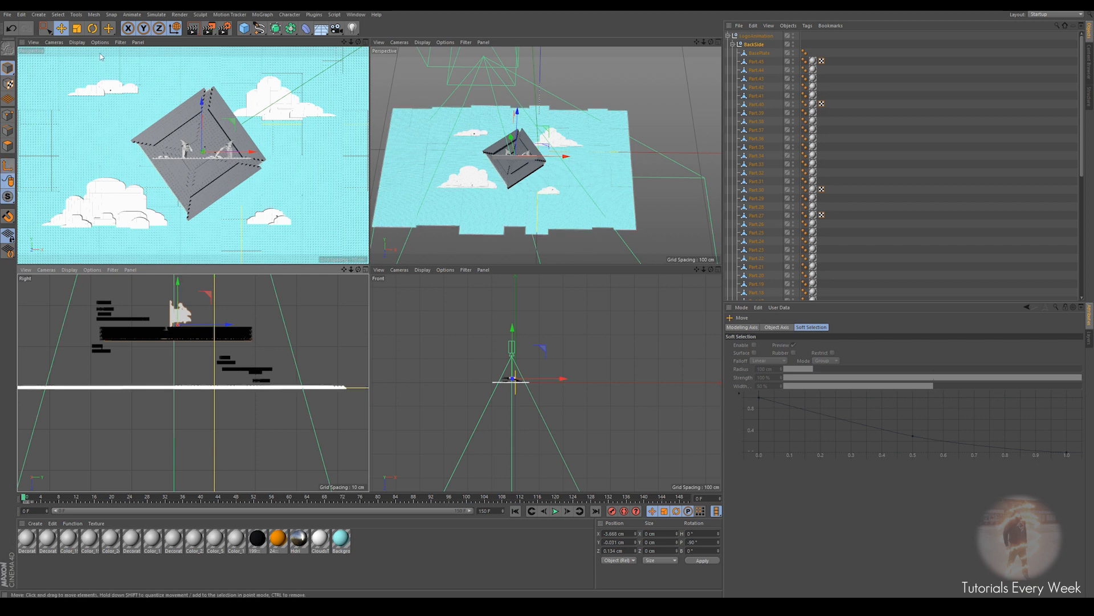
Flip BackSide to pitch -270° and bank about -191.3°, and lower it to about Y -6.4 cm.
left_click(92, 27)
left_click_drag(204, 120, 415, 160)
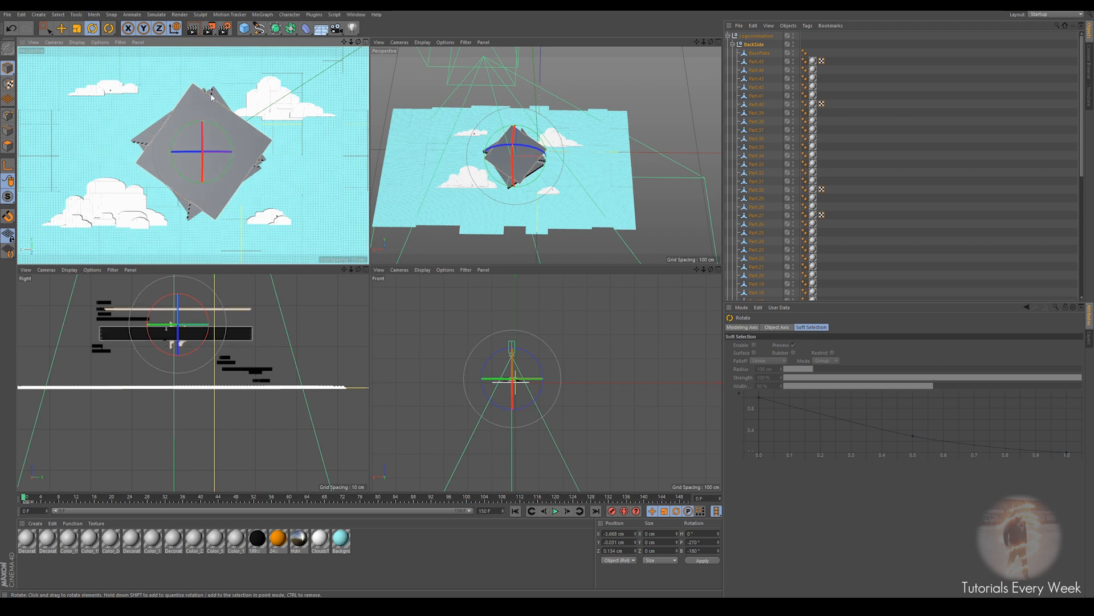
left_click_drag(210, 126, 217, 127)
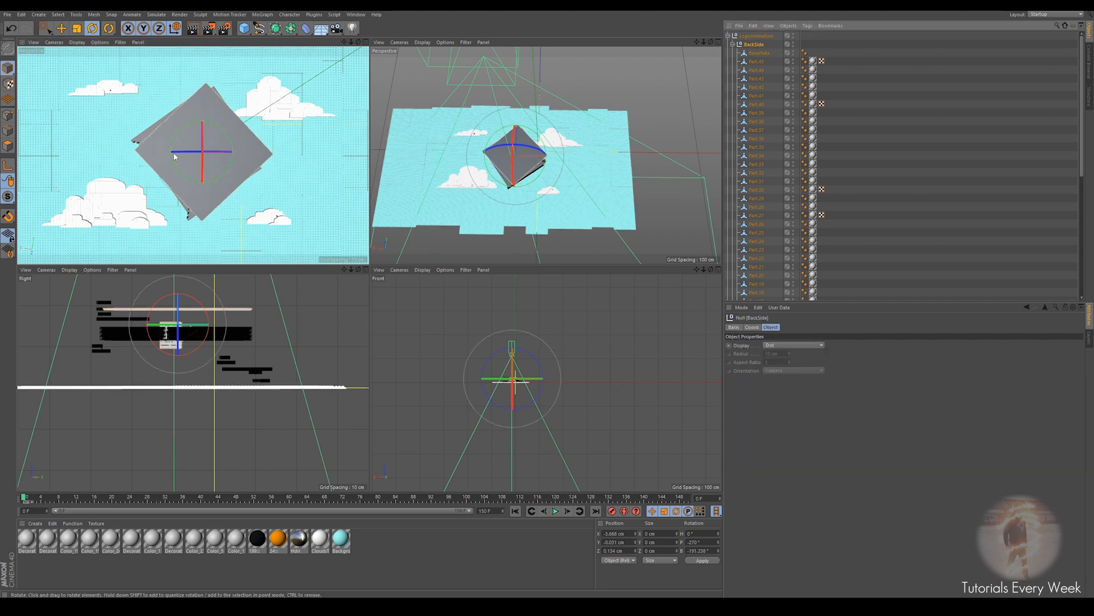
key("e")
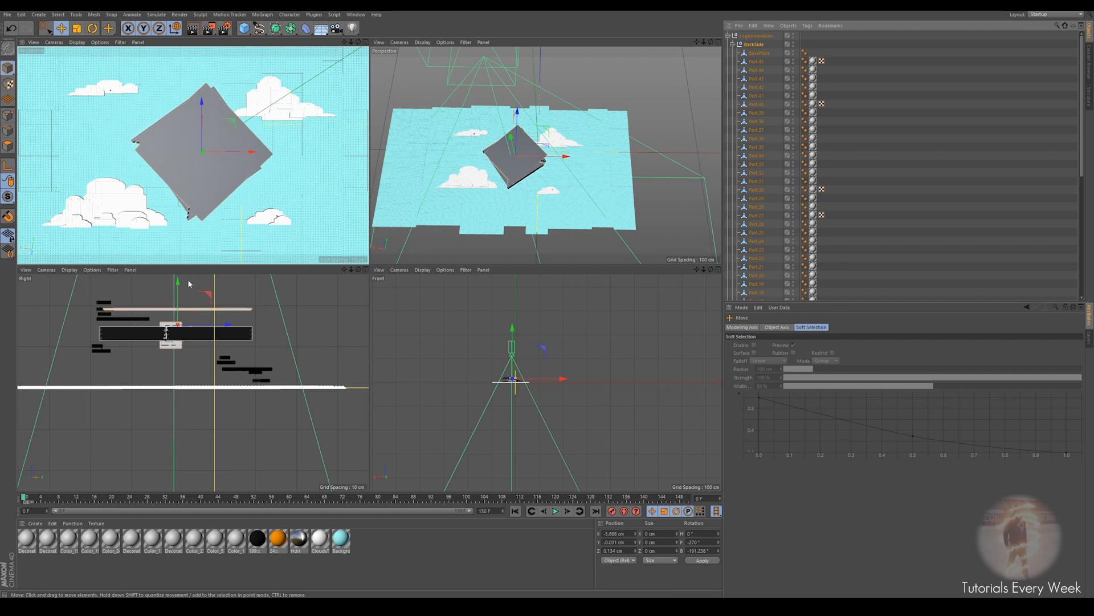
left_click_drag(177, 283, 179, 307)
Select Part.45 through Part.1 in BackSide, raise them up against the underside of the base plate, and fold the group.
left_click(761, 62)
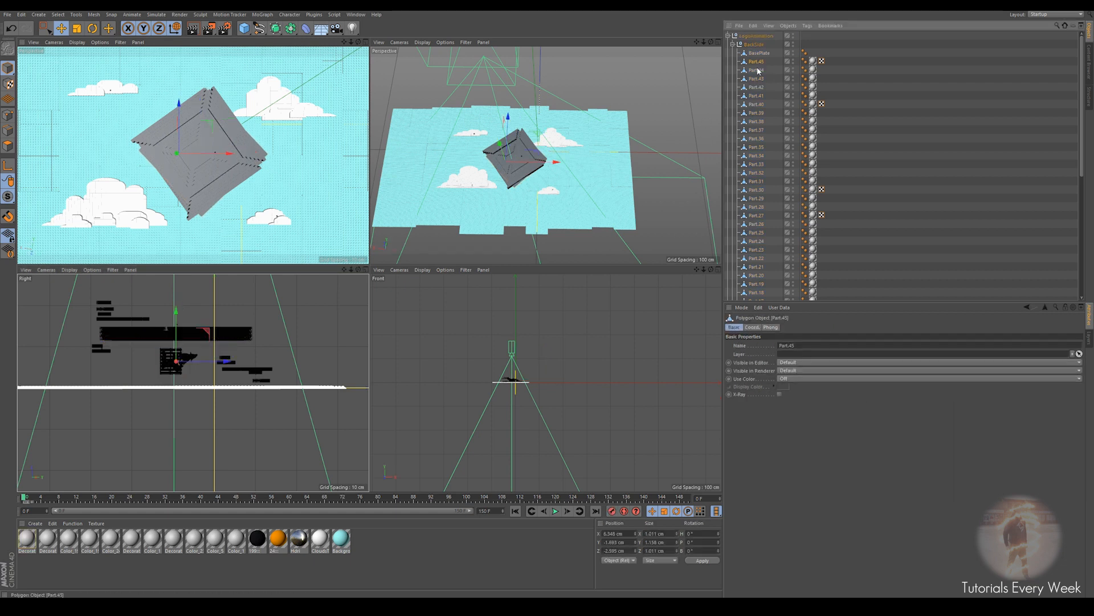
scroll(762, 122, "down", 5)
left_click(764, 211, "shift")
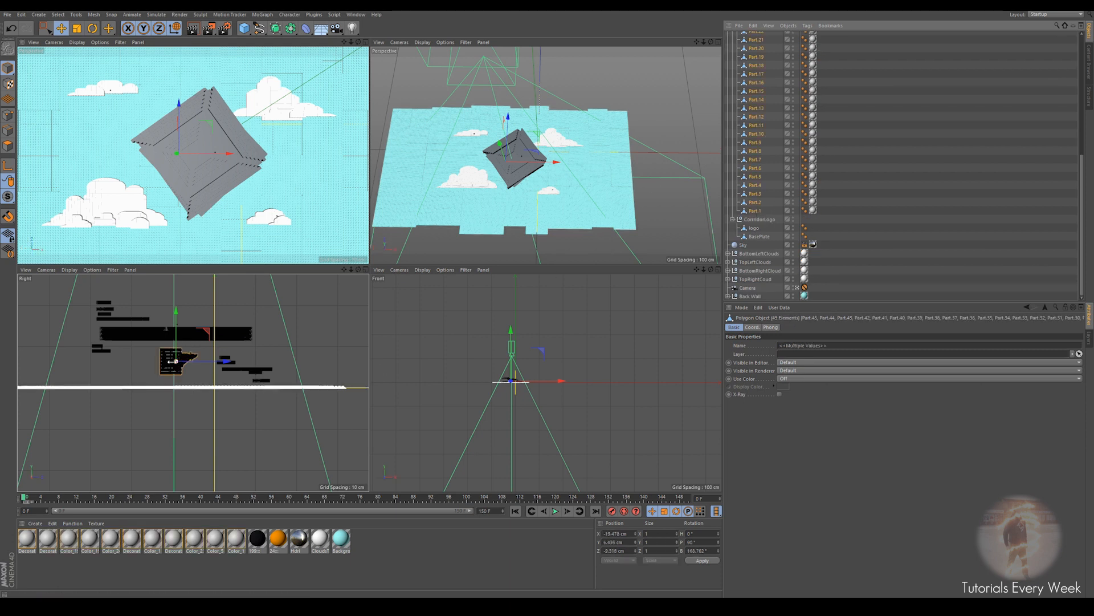
left_click_drag(177, 317, 179, 305)
scroll(774, 90, "up", 5)
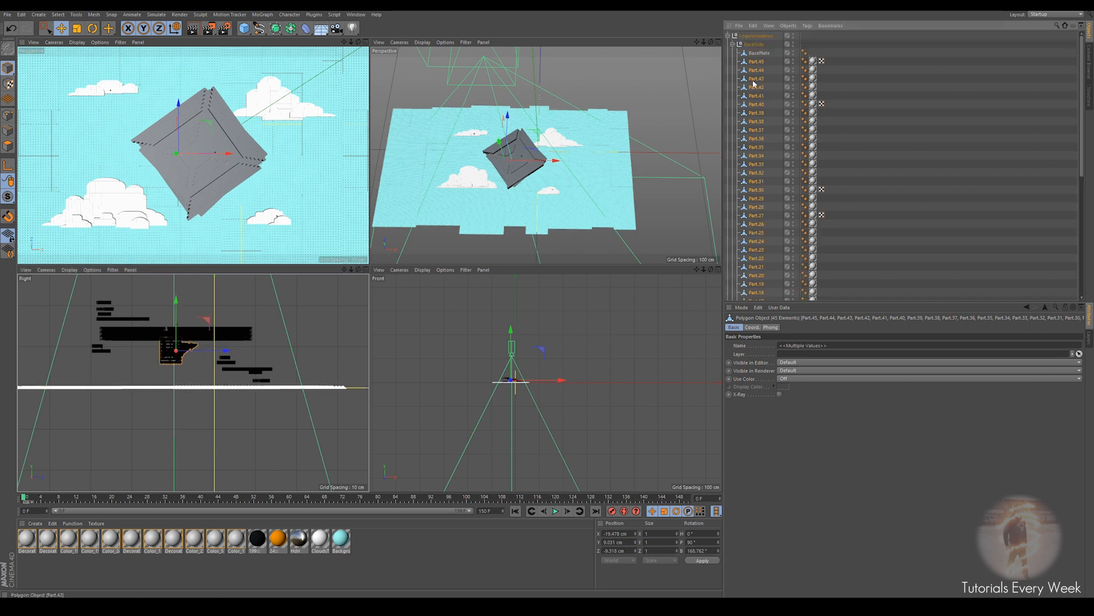
left_click(733, 43)
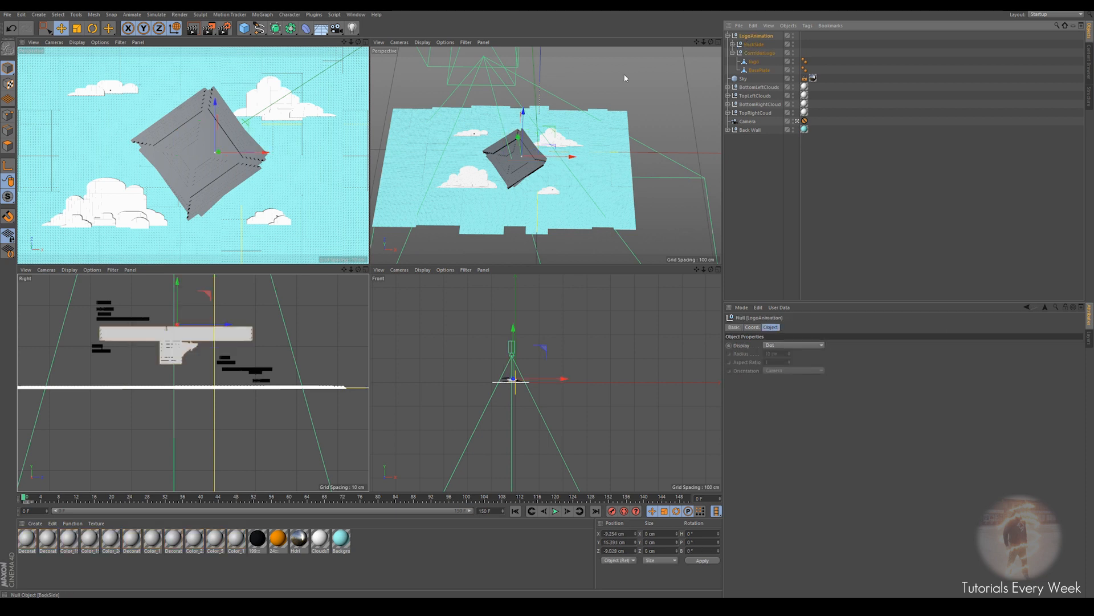
Rotate LogoAnimation to check how the logo and back side flip together, and undo the rotations.
key("r")
mouse_move(231, 157)
left_mouse_down()
mouse_move(208, 154)
mouse_move(227, 149)
mouse_move(216, 147)
left_mouse_up()
key("ctrl+z")
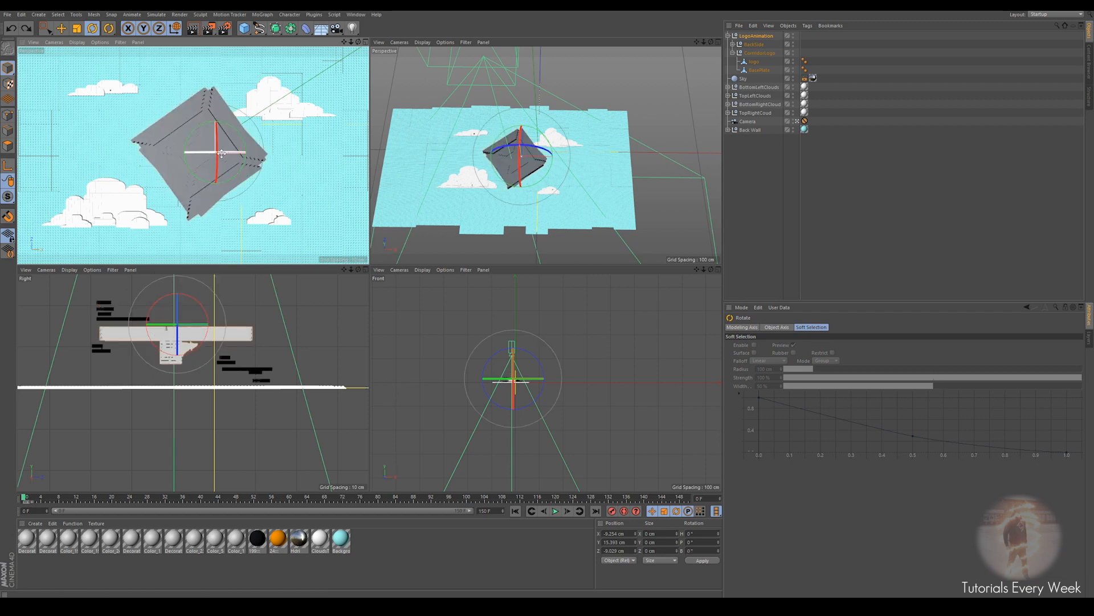
mouse_move(201, 152)
left_mouse_down()
mouse_move(225, 150)
mouse_move(199, 151)
left_mouse_up()
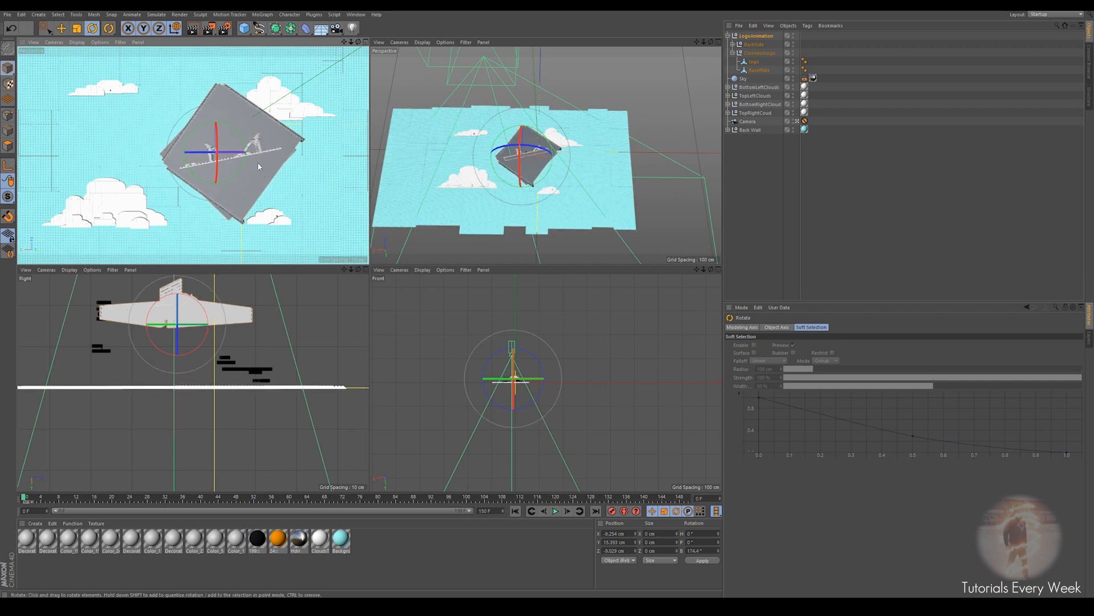
key("ctrl+z")
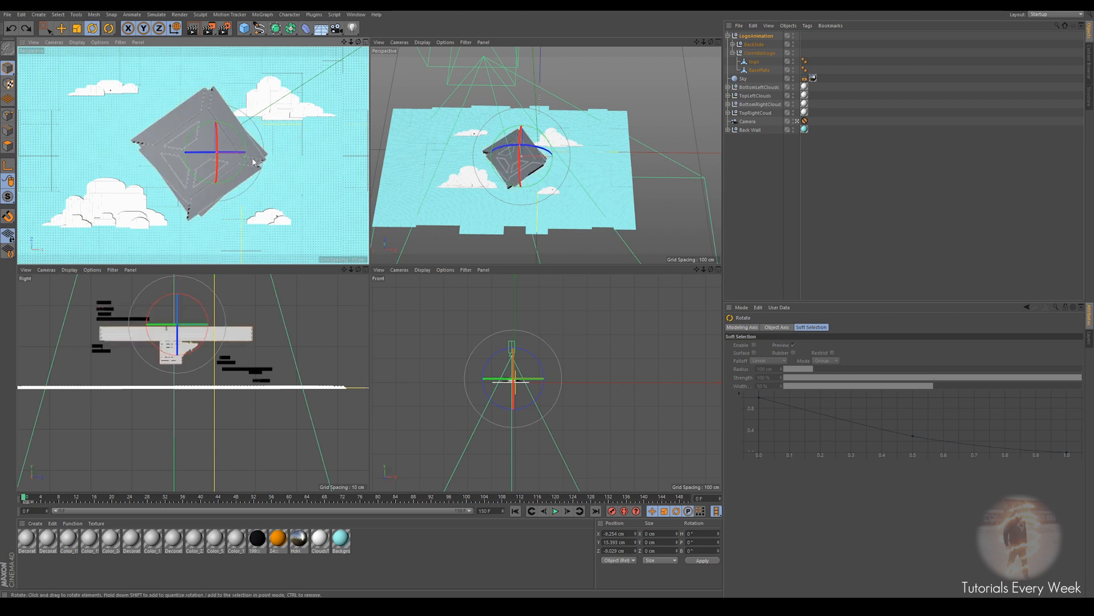
Fold the CorridorLogo group and hide BackSide in the viewports.
left_click(751, 80)
left_click(733, 53)
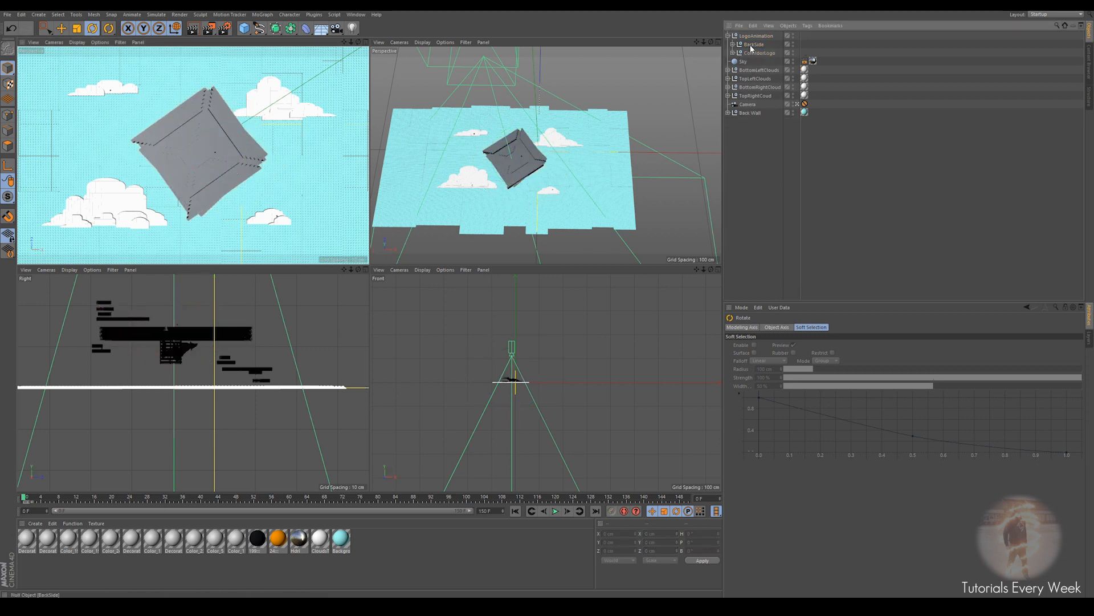
left_click(754, 45)
left_click(793, 44)
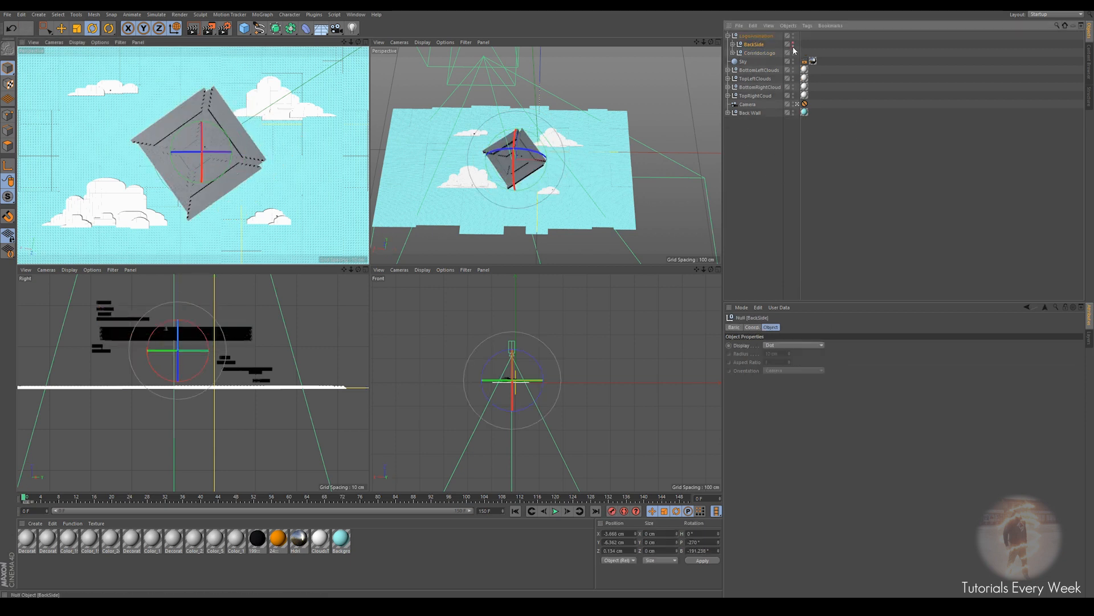
Select the LogoAnimation group and open the Project Settings to examine the frame rate and project length.
left_click_drag(24, 497, 684, 505)
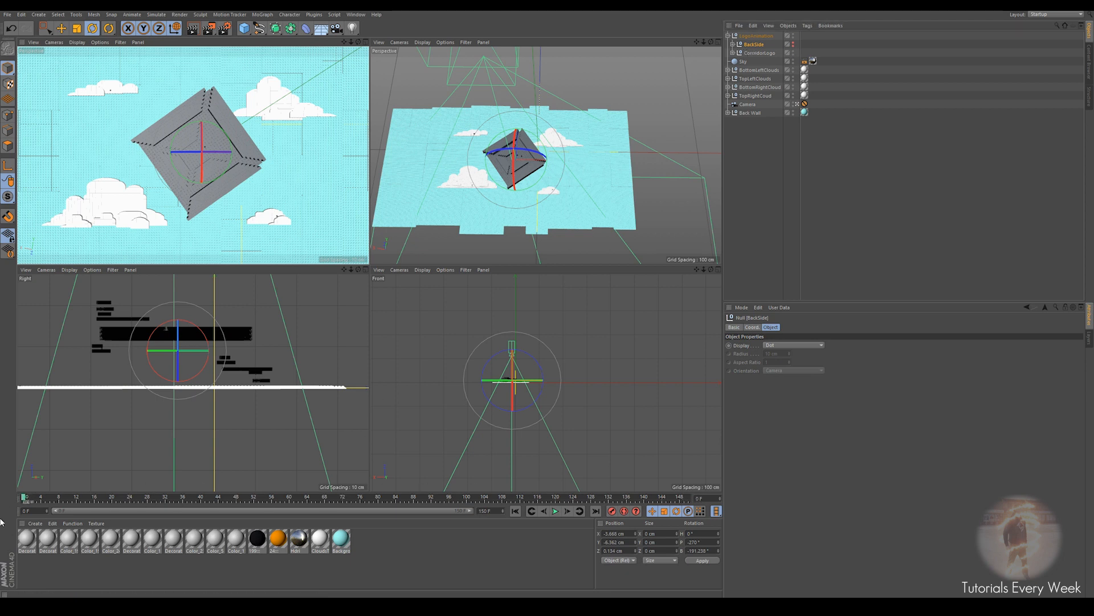
left_click(759, 54)
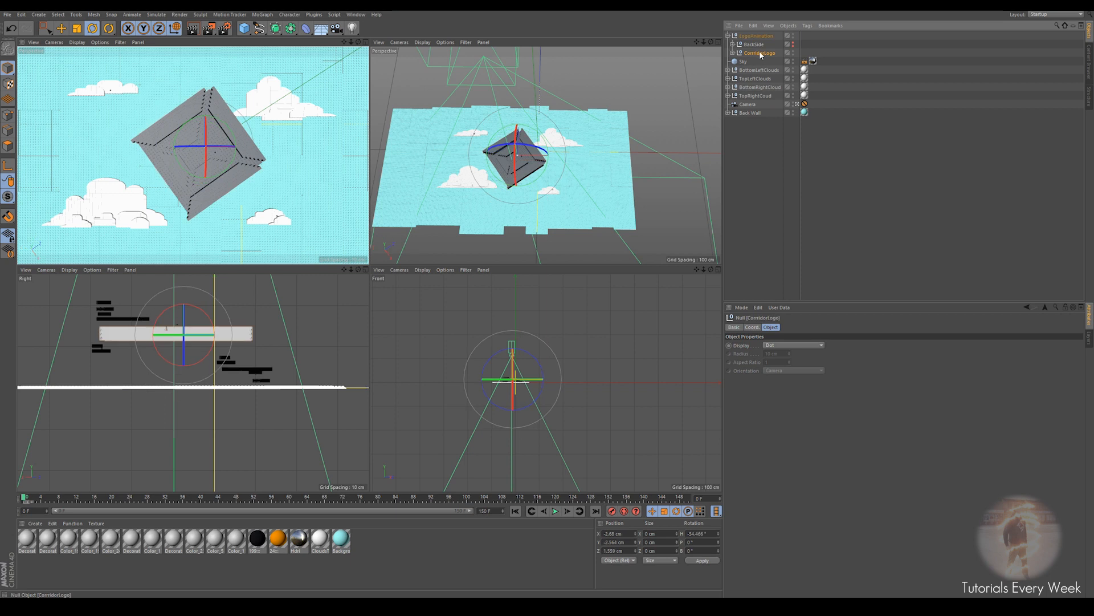
left_click(755, 36)
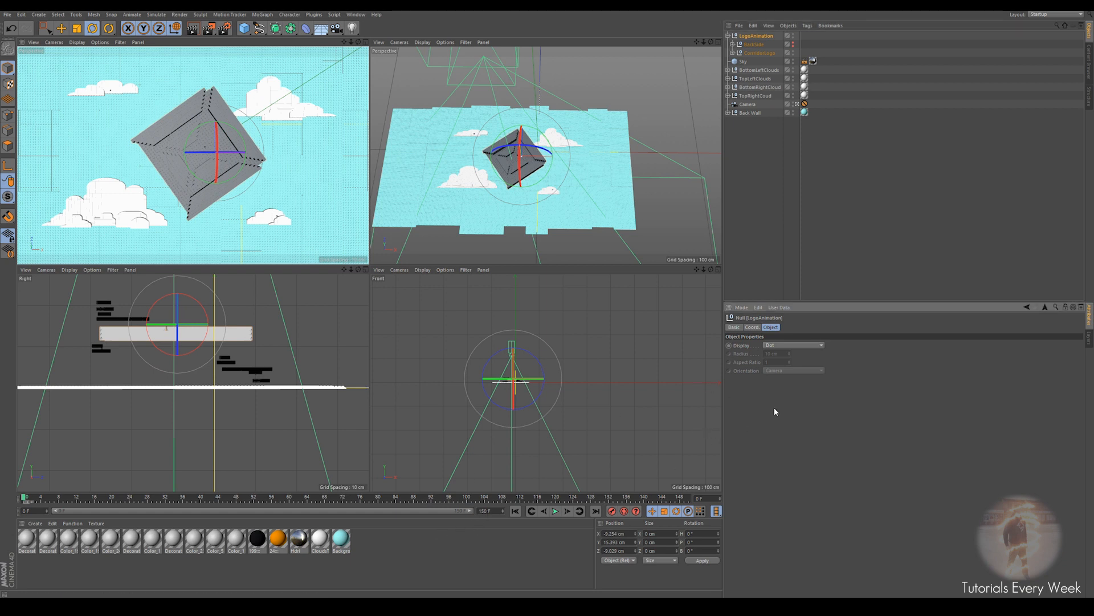
key("ctrl+d")
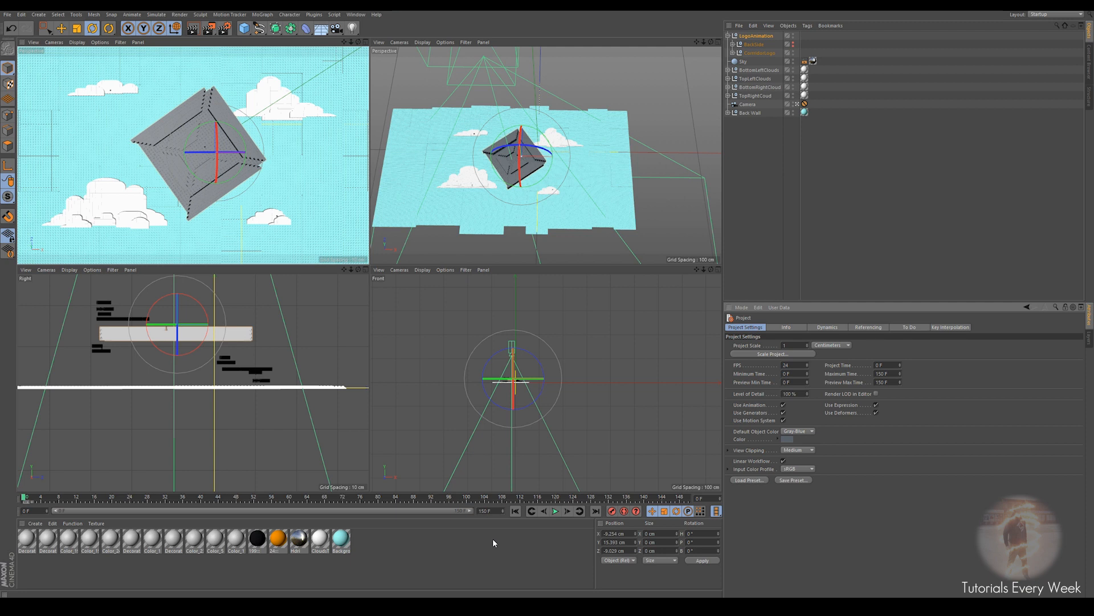
Try shortening the timeline to 100 frames, and restore its length and visible range to 150 frames.
left_click(471, 537)
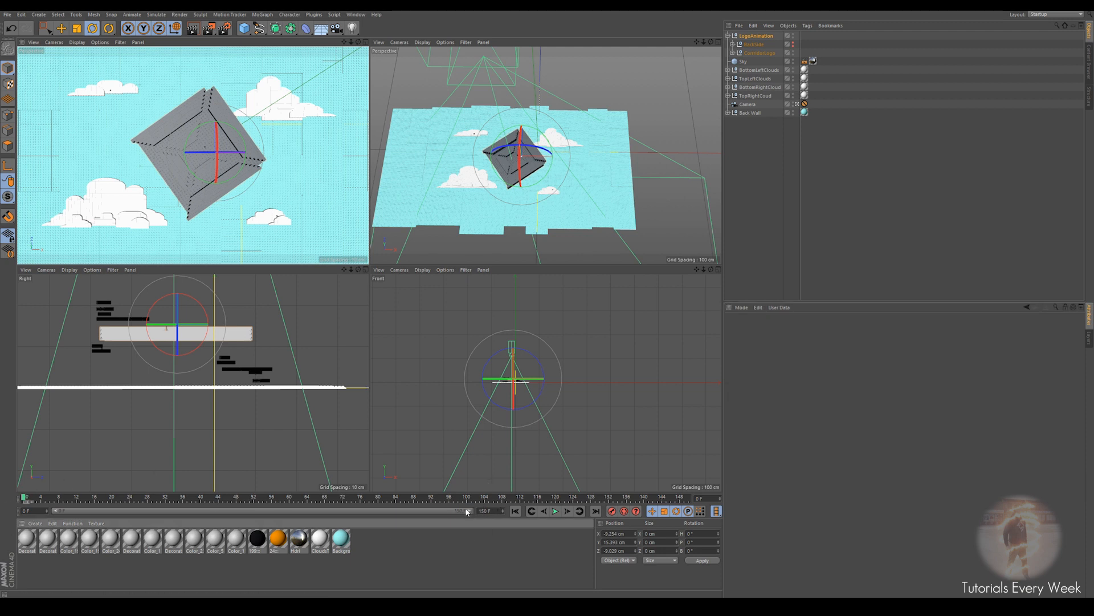
left_click_drag(495, 510, 481, 511)
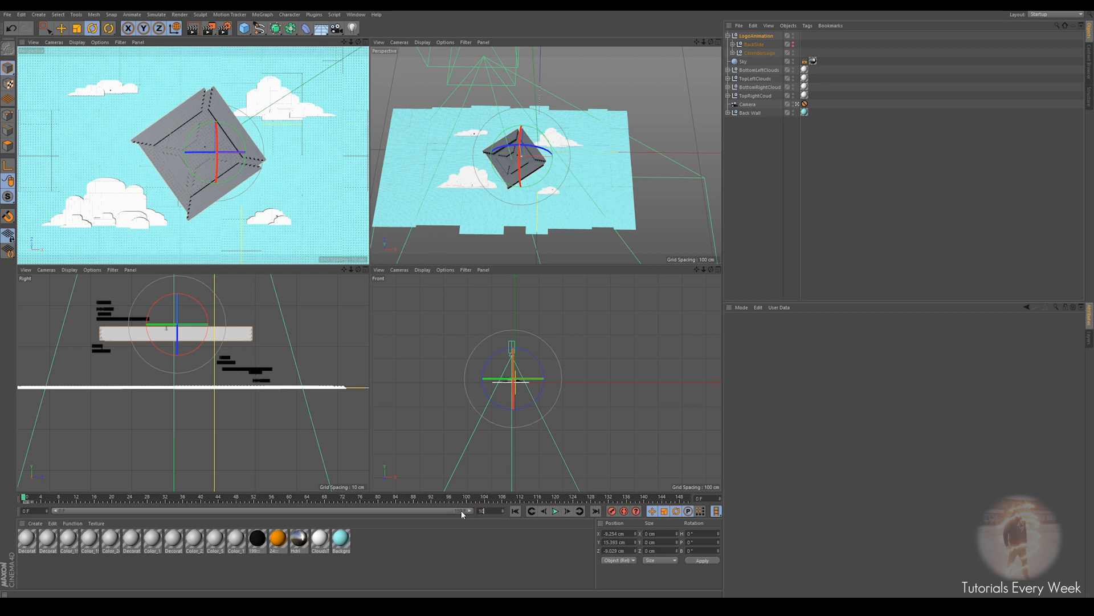
type("100")
left_click(457, 538)
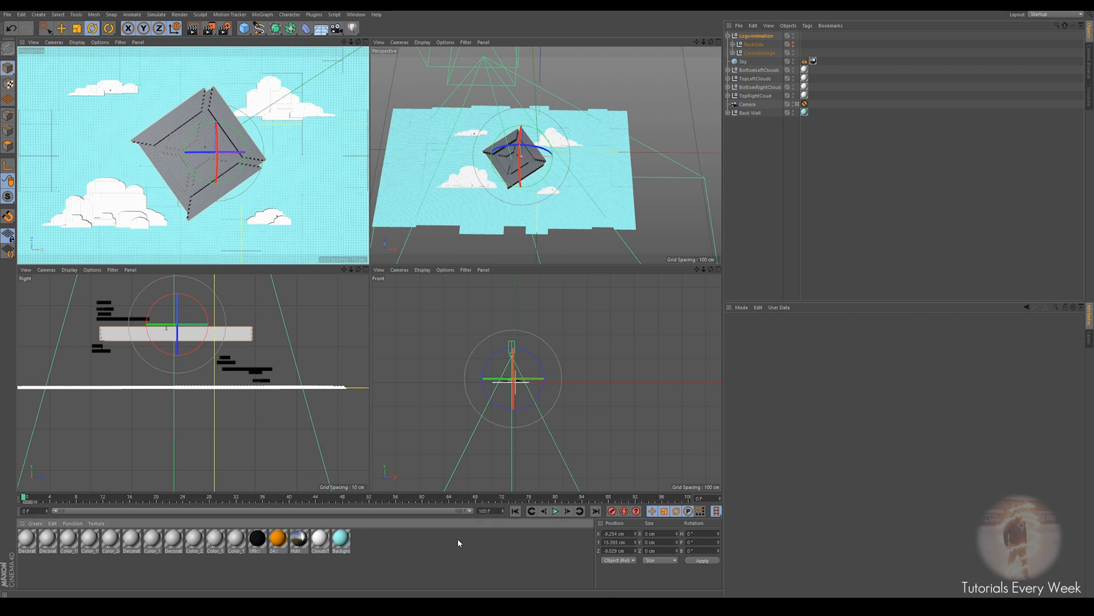
left_click_drag(472, 510, 429, 510)
type("150")
left_click(455, 524)
left_click_drag(334, 511, 478, 511)
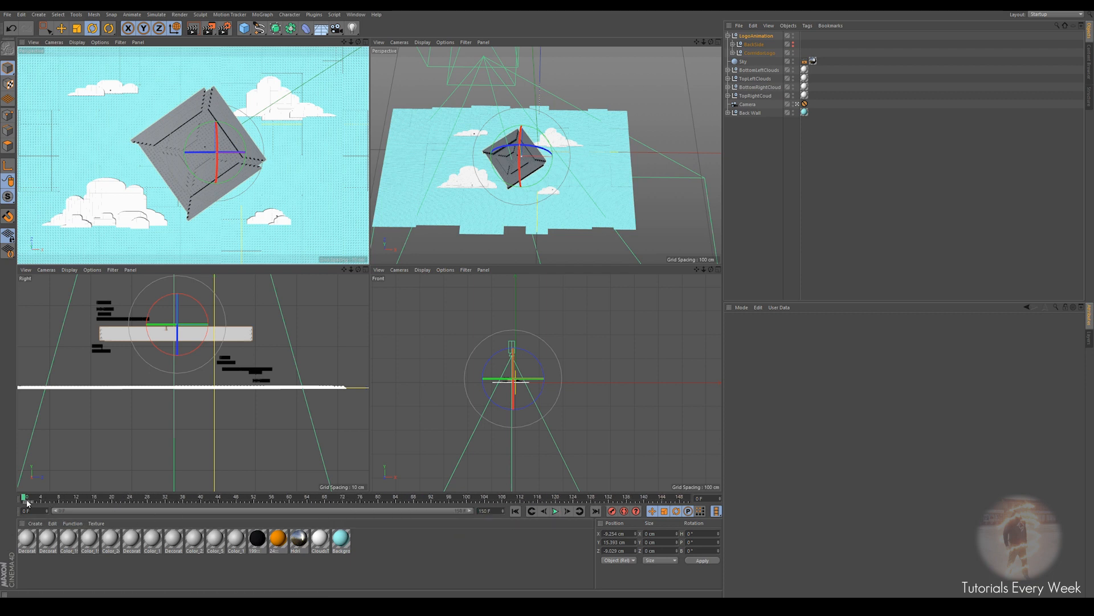
Select LogoAnimation and move only its axis to the center of the combined logo and back side.
left_click(745, 37)
key("e")
left_click_drag(238, 163, 226, 164)
left_click_drag(170, 308, 171, 317)
Rotate LogoAnimation to check its flip about the centered axis, and undo the rotation.
left_click(92, 28)
key("ctrl+z")
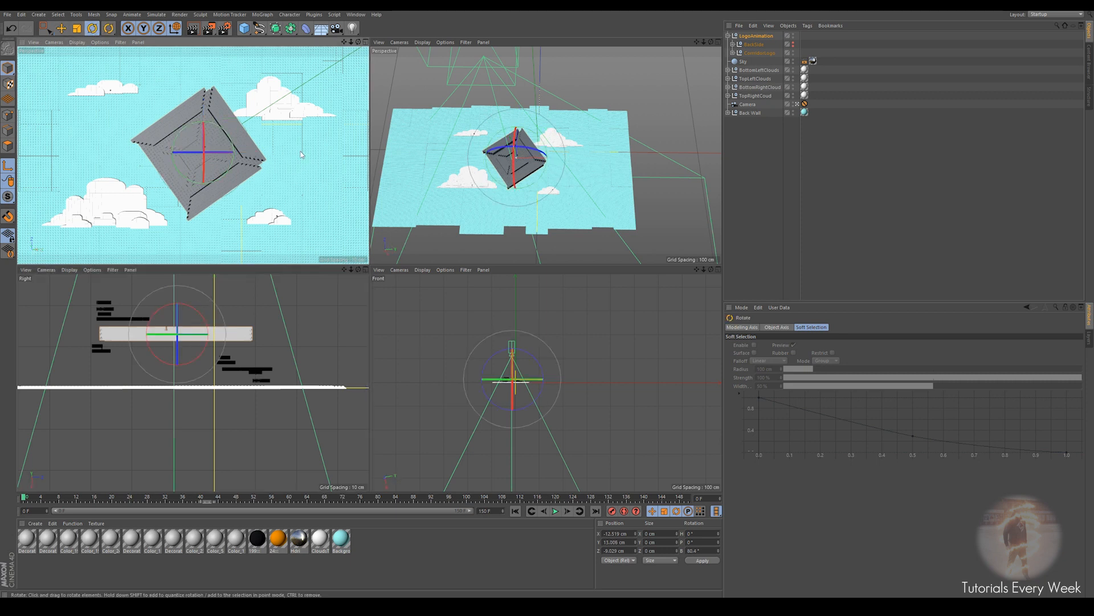
left_click_drag(217, 153, 169, 155)
key("ctrl+z")
Record a LogoAnimation keyframe at frame 40, and with autokeying on rotate it to a bank of 200° at frame 55.
left_click_drag(26, 495, 189, 501)
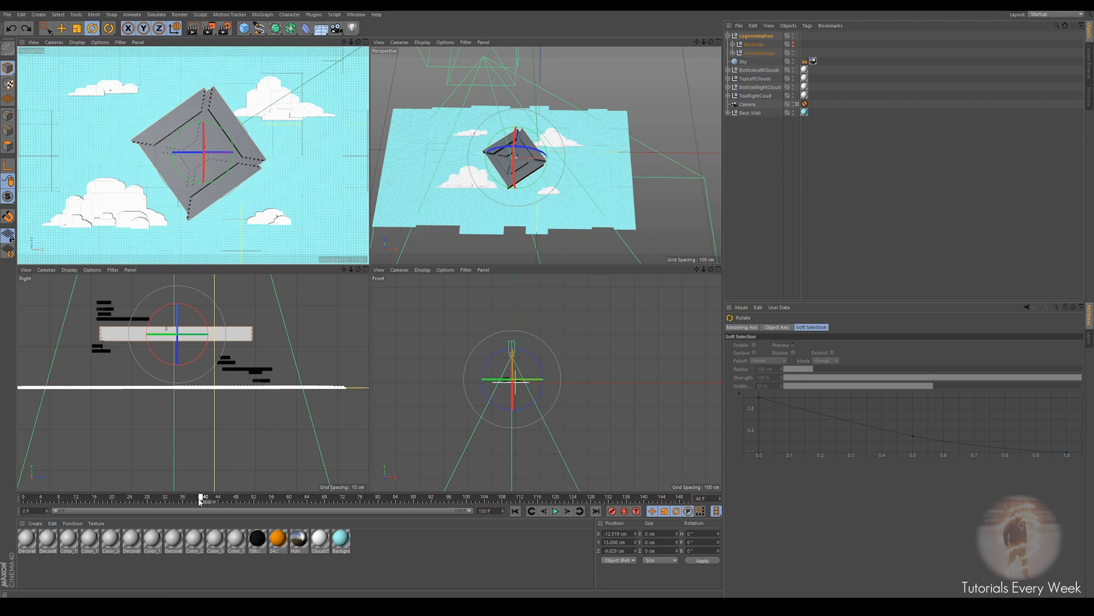
left_click(613, 513)
left_click_drag(206, 499, 268, 500)
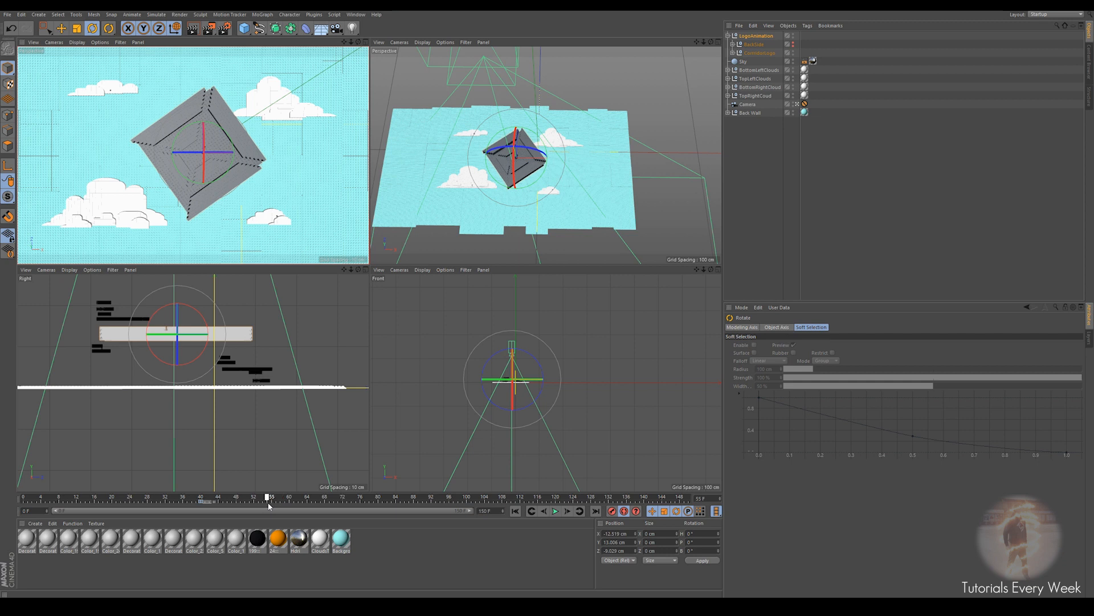
left_click_drag(195, 150, 424, 179)
Rotate LogoAnimation back to a bank of about 185.2° at frame 150 and scrub through the flip.
left_click_drag(266, 497, 581, 508)
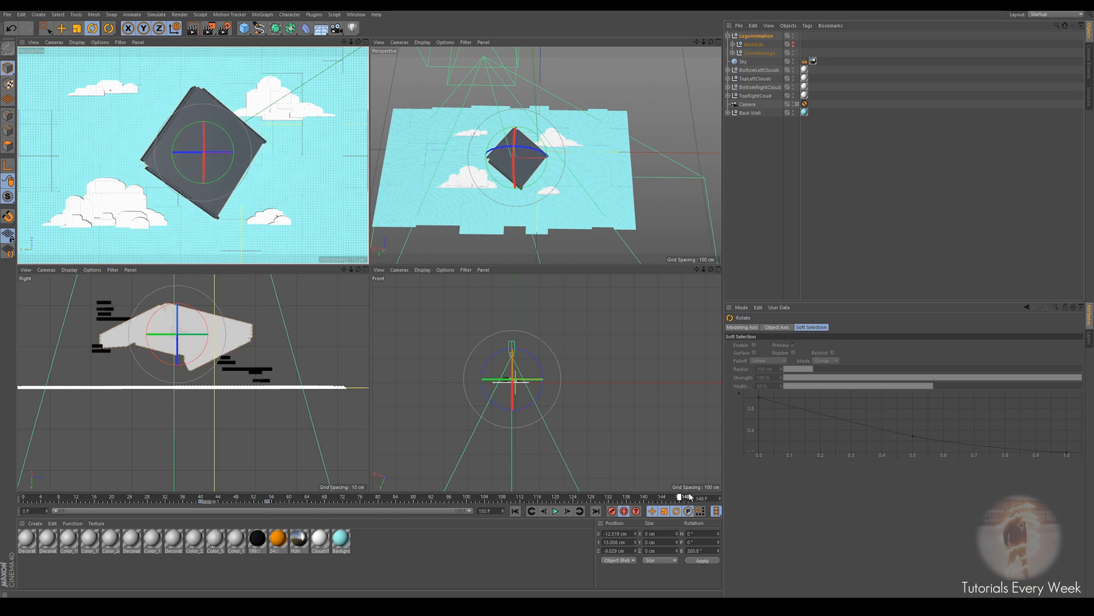
left_click_drag(215, 146, 202, 151)
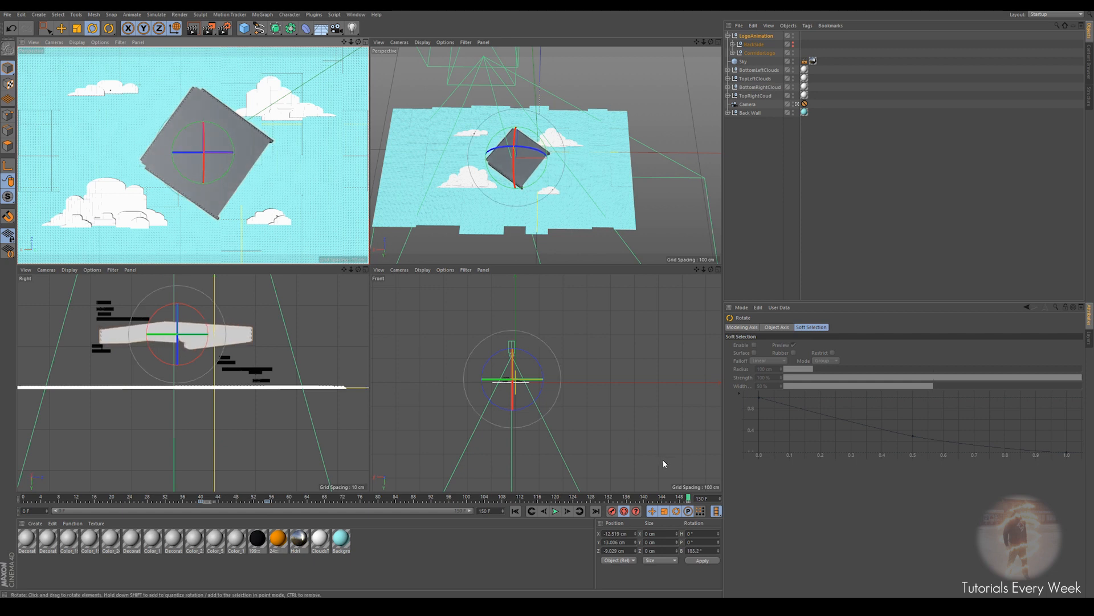
left_click_drag(688, 499, 46, 455)
left_click_drag(179, 459, 2, 470)
left_click_drag(255, 497, 701, 507)
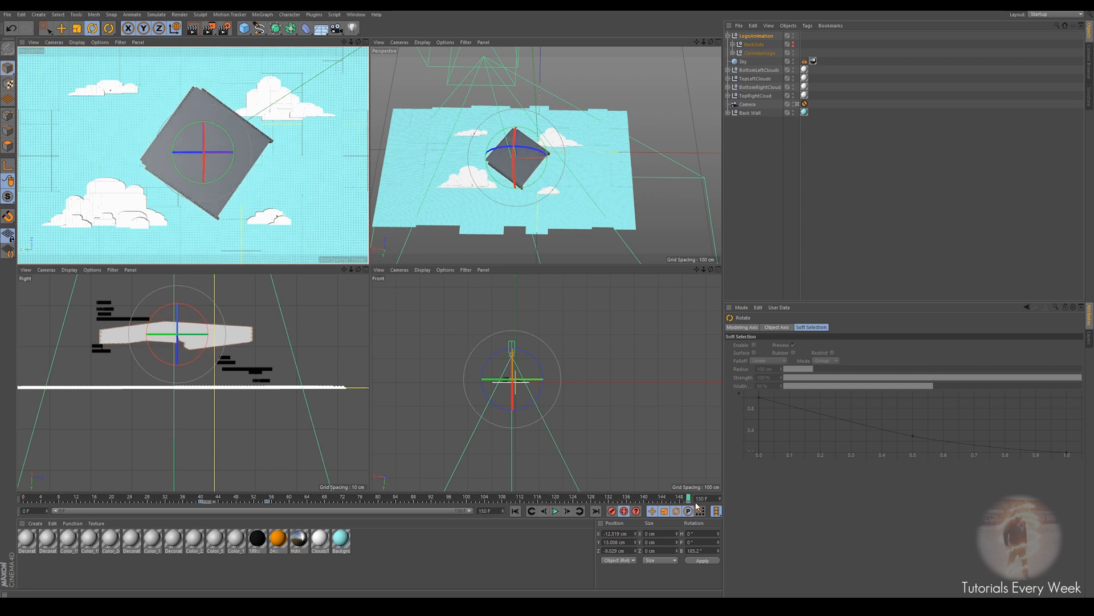
Key LogoAnimation's bank at about 185.16° at frame 116, and play and scrub the flip back to frame 44.
left_click_drag(681, 502, 538, 499)
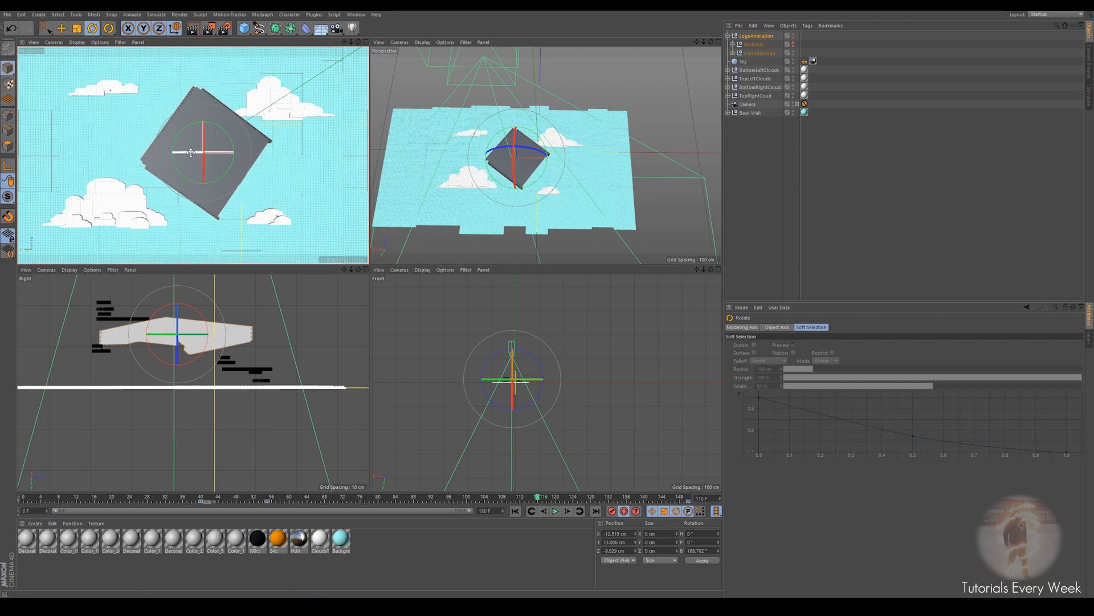
left_click_drag(191, 153, 203, 161)
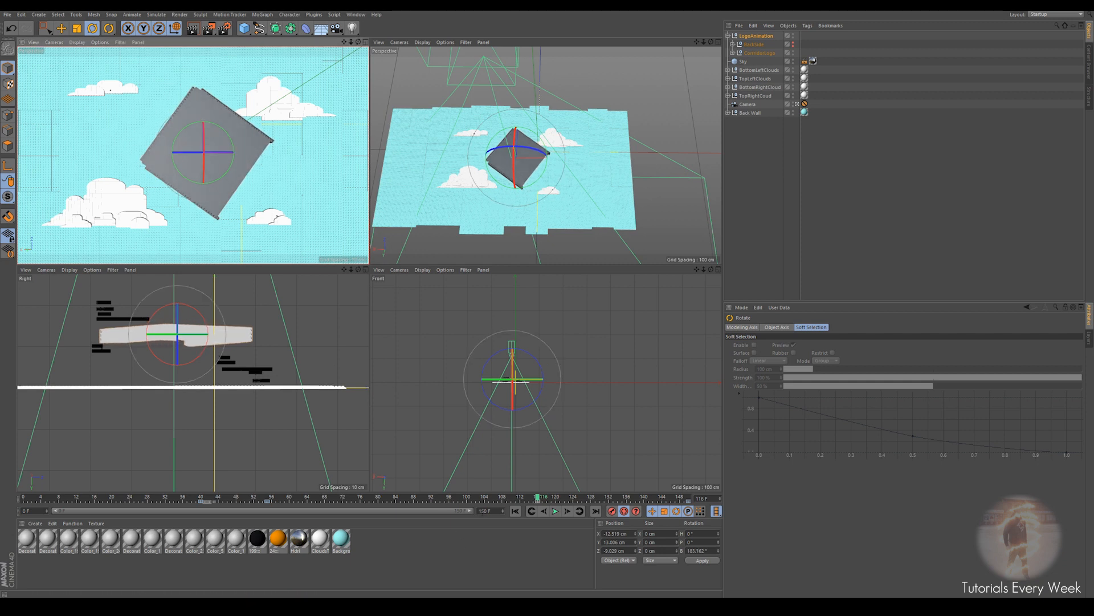
left_click(555, 512)
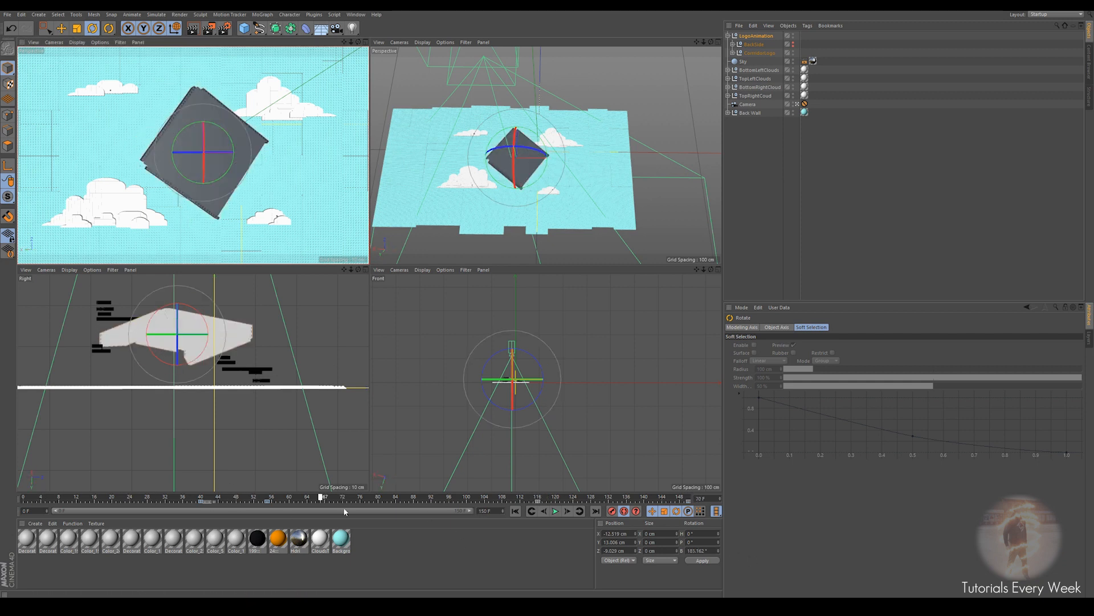
left_click_drag(292, 500, 219, 514)
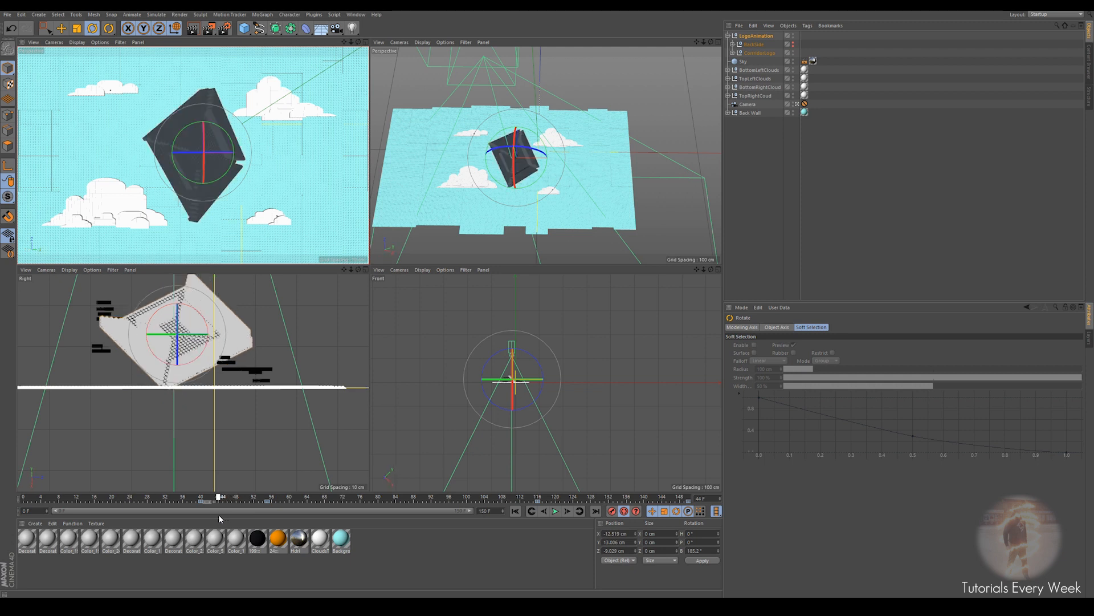
Show BackSide in the viewports again and add a Display tag to it.
left_click(793, 43)
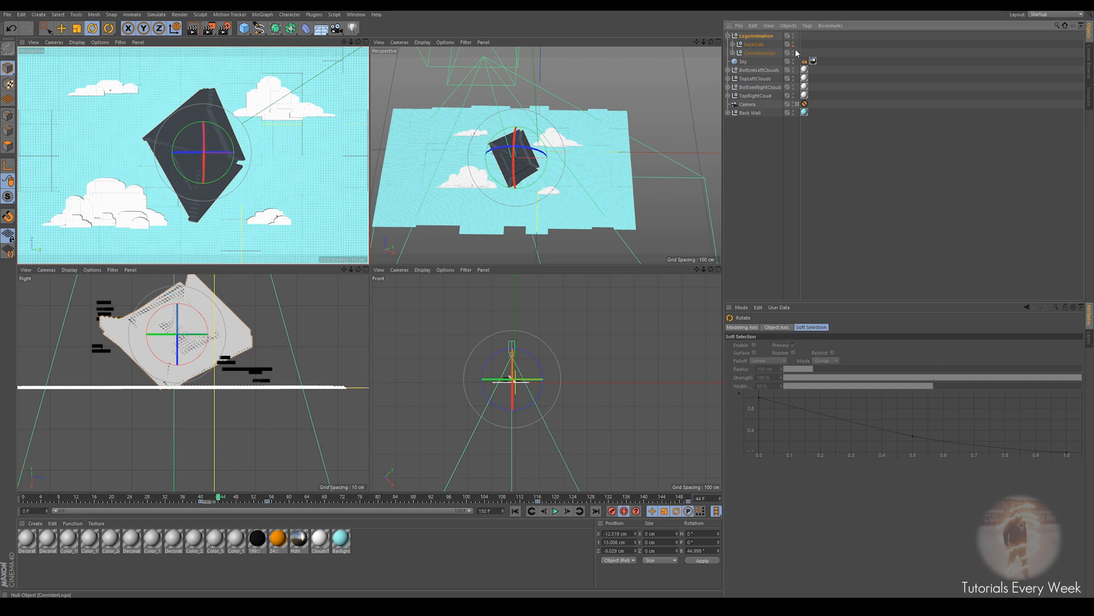
left_click(756, 45)
right_click(757, 47)
mouse_move(785, 52)
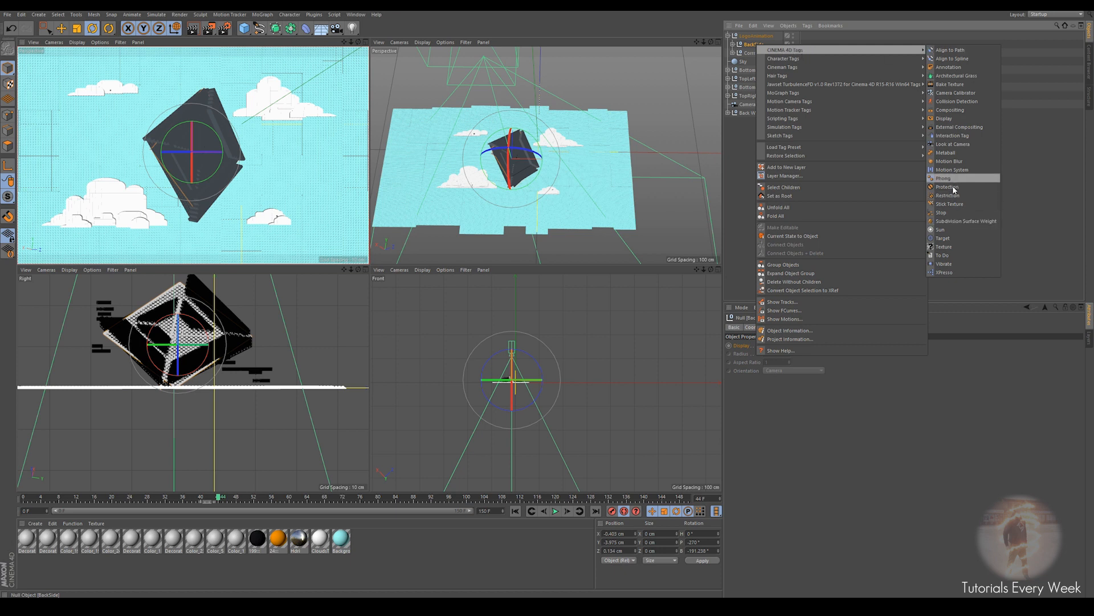
left_click(944, 119)
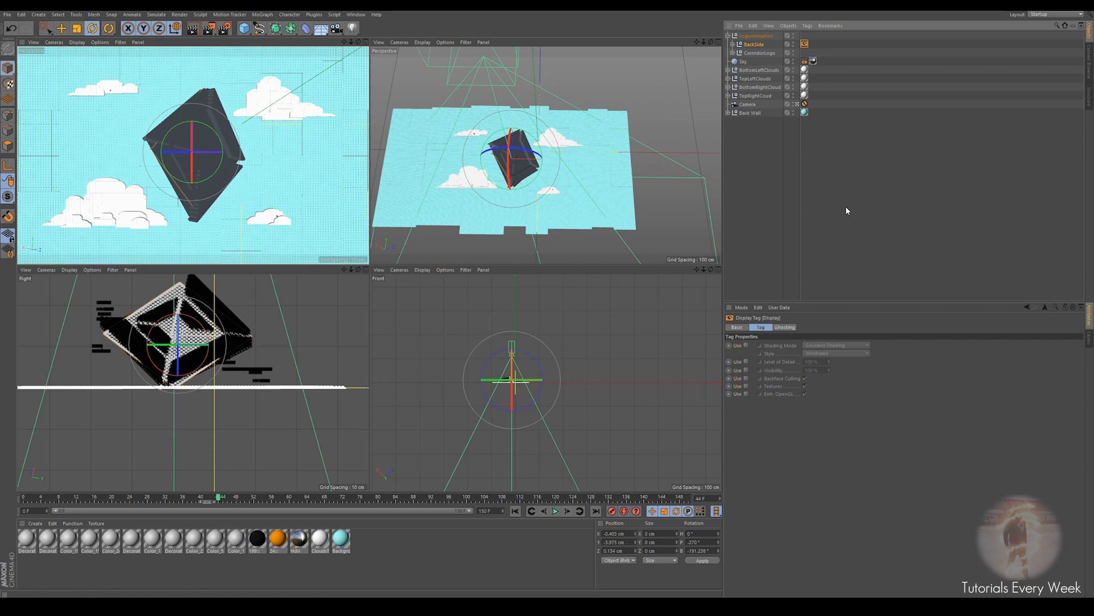
Enable the BackSide Display tag's visibility and keyframe it at 0% on frame 44 and 100% on frame 45.
left_click(746, 371)
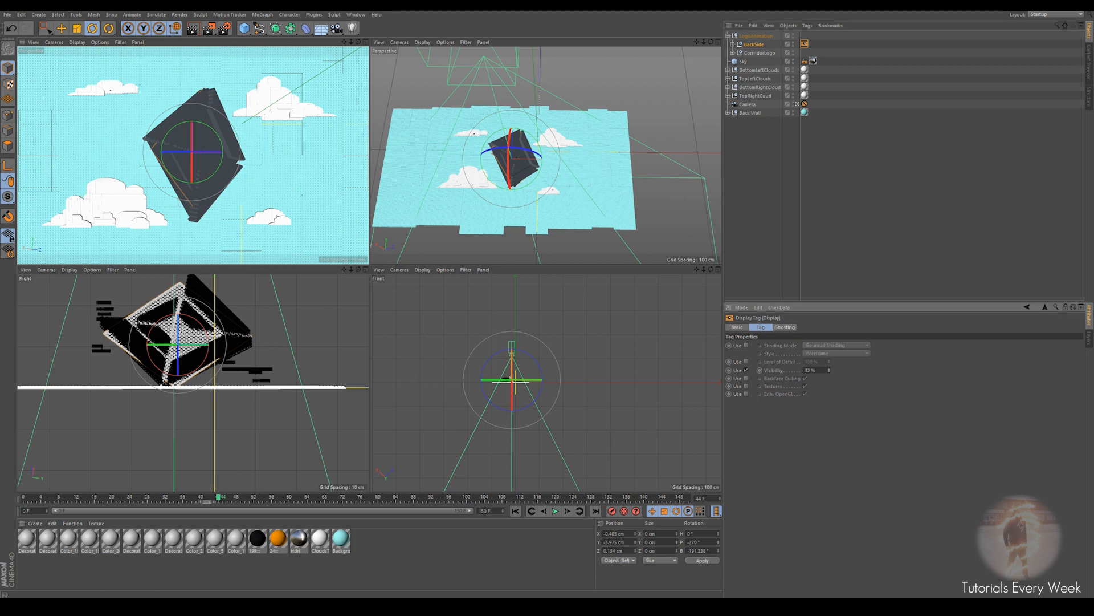
left_click_drag(829, 370, 829, 394)
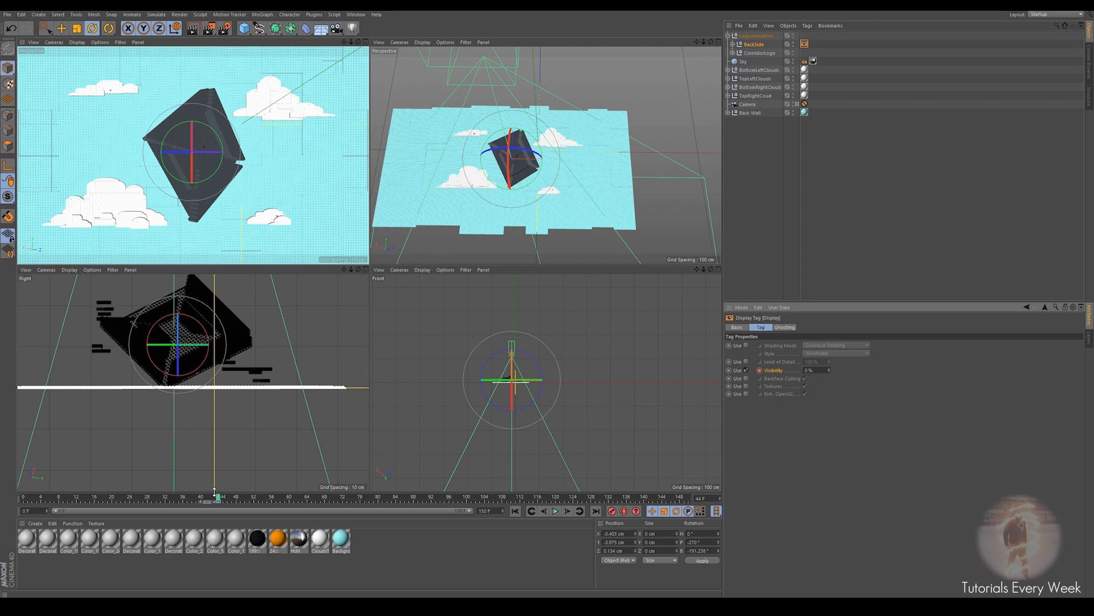
left_click(567, 511)
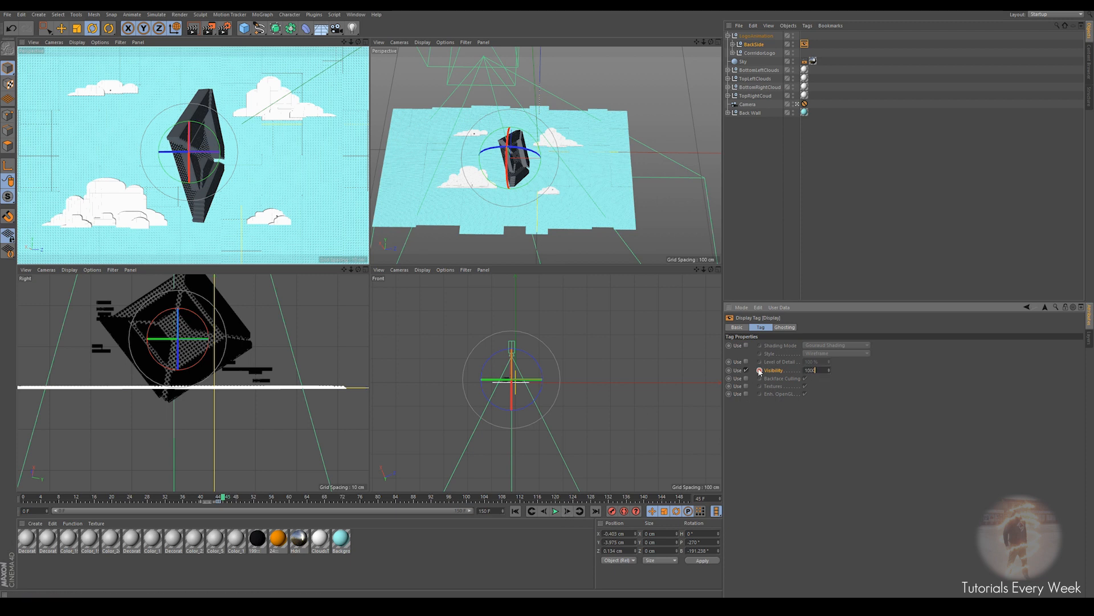
key("Return")
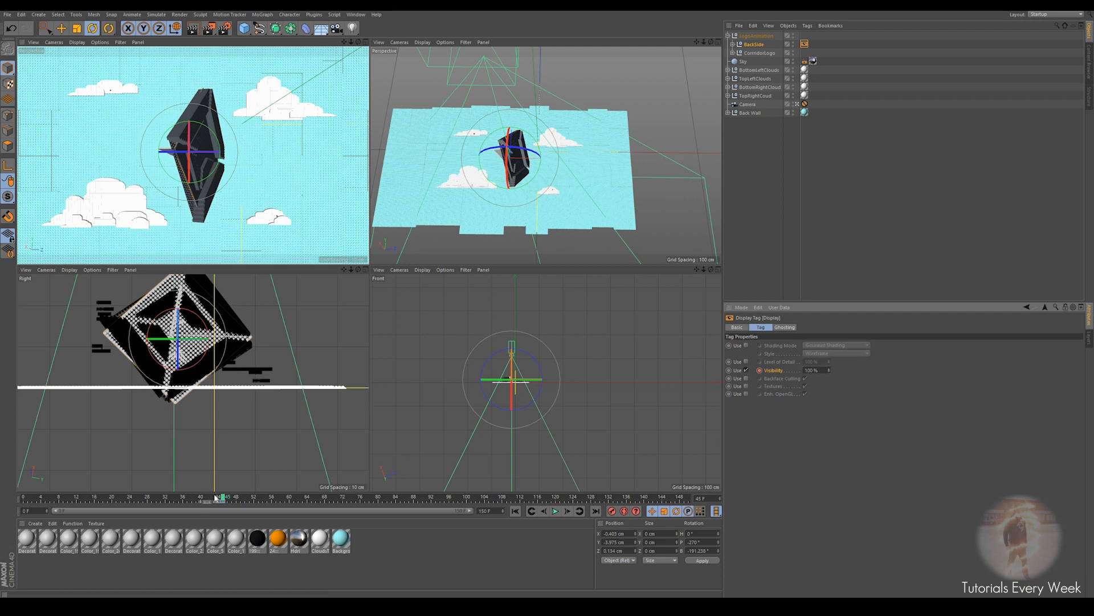
left_click_drag(223, 500, 224, 501)
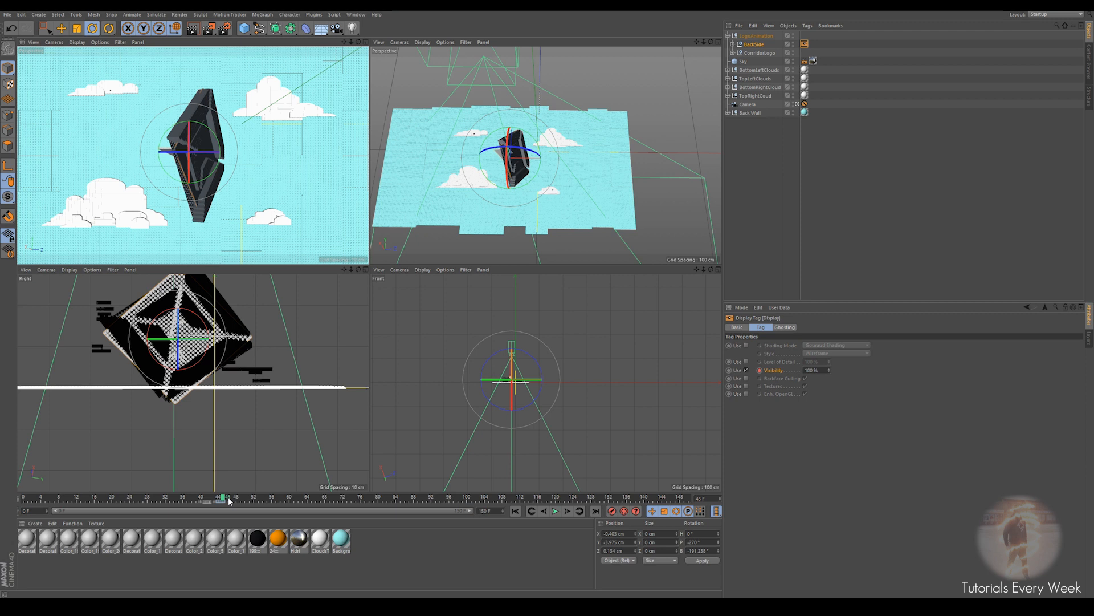
left_click_drag(229, 501, 219, 500)
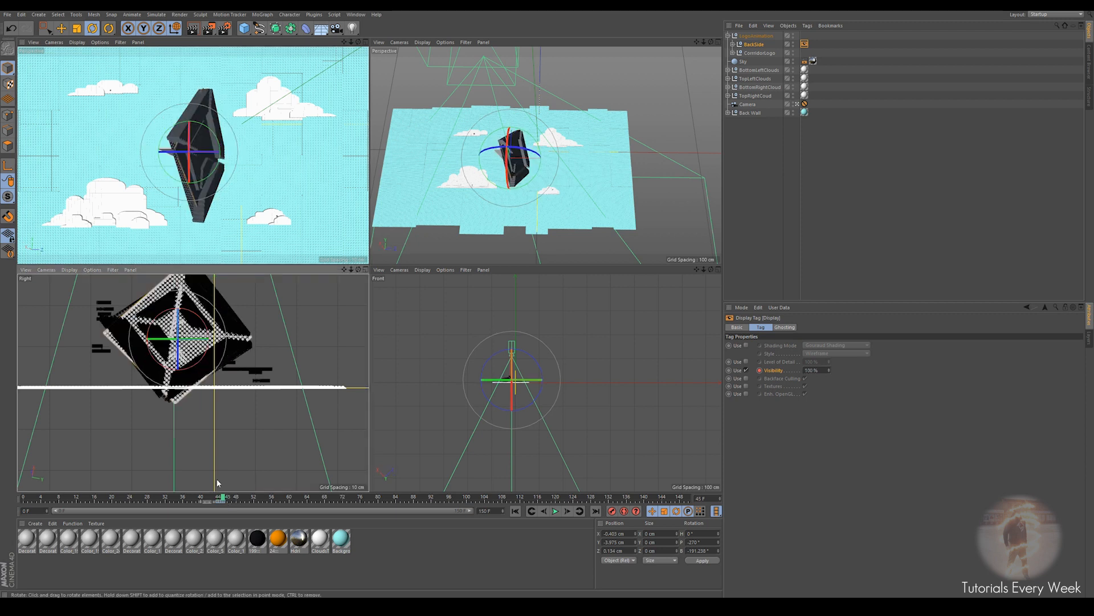
key("g")
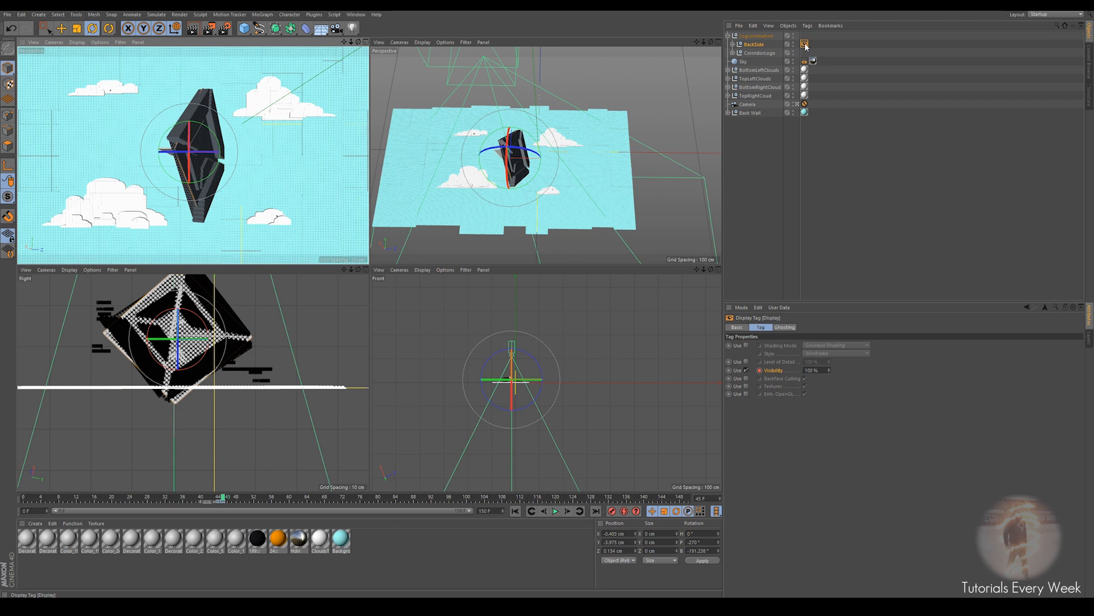
Copy the Display tag to the Corridor logo group and reverse its visibility keys, placing the 100% key at frame 44.
left_click_drag(804, 44, 804, 53, "ctrl")
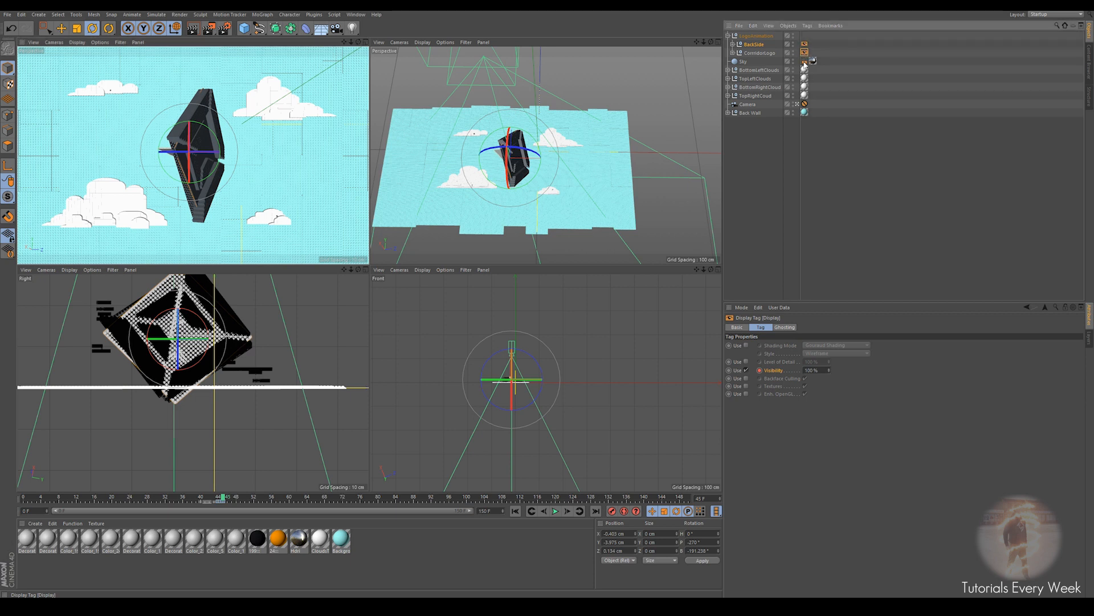
left_click_drag(227, 501, 220, 505)
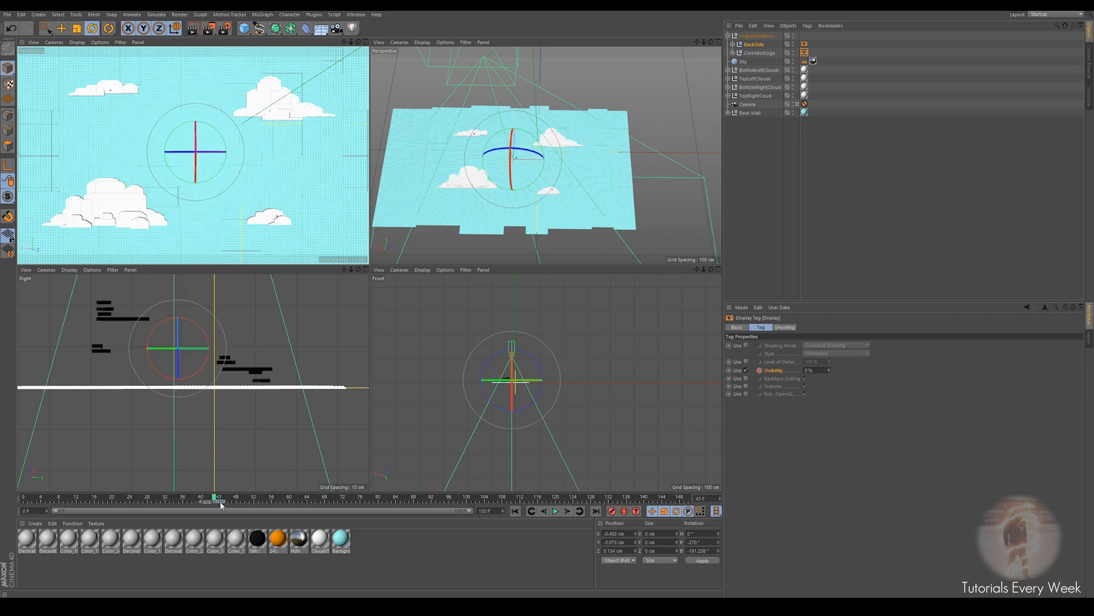
left_click(227, 502)
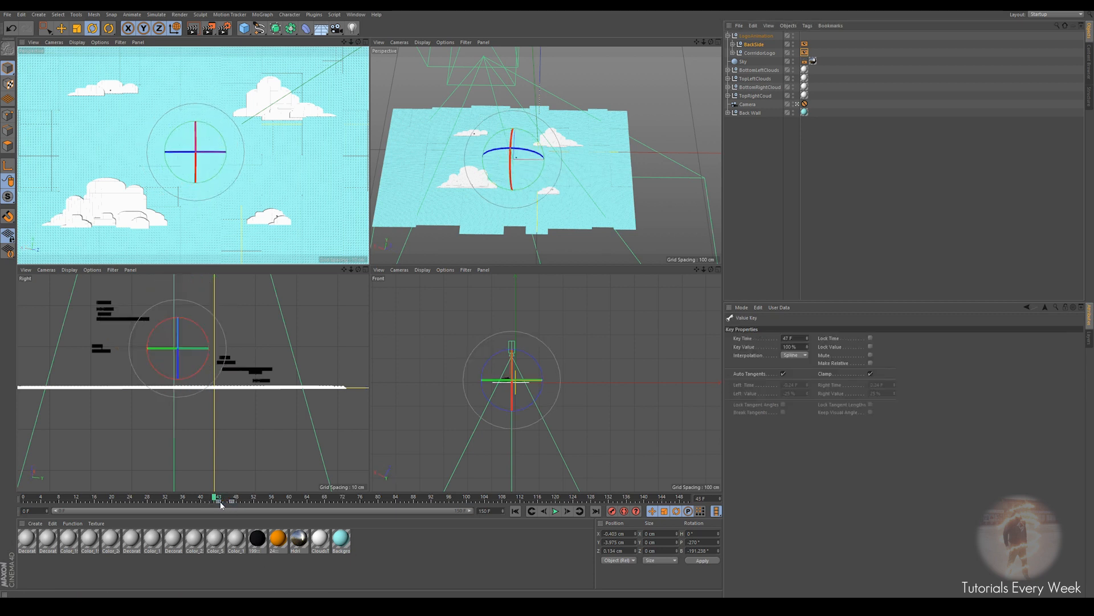
left_click_drag(232, 504, 223, 498)
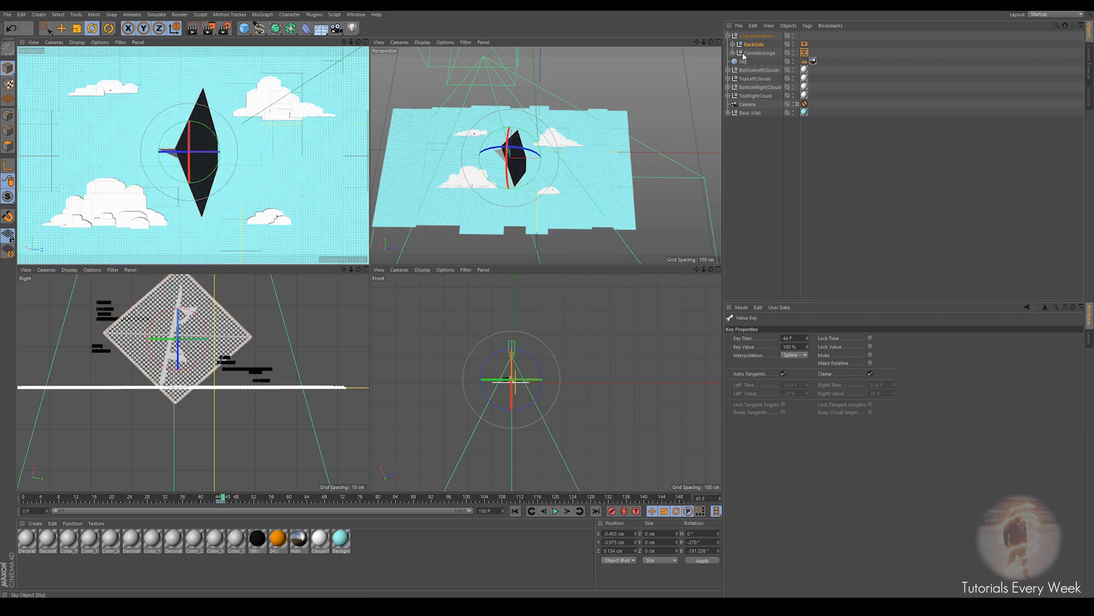
Select LogoAnimation, turn on autokeying at frame 40, and raise the group about 0.8 cm with the Move tool.
left_click(755, 35)
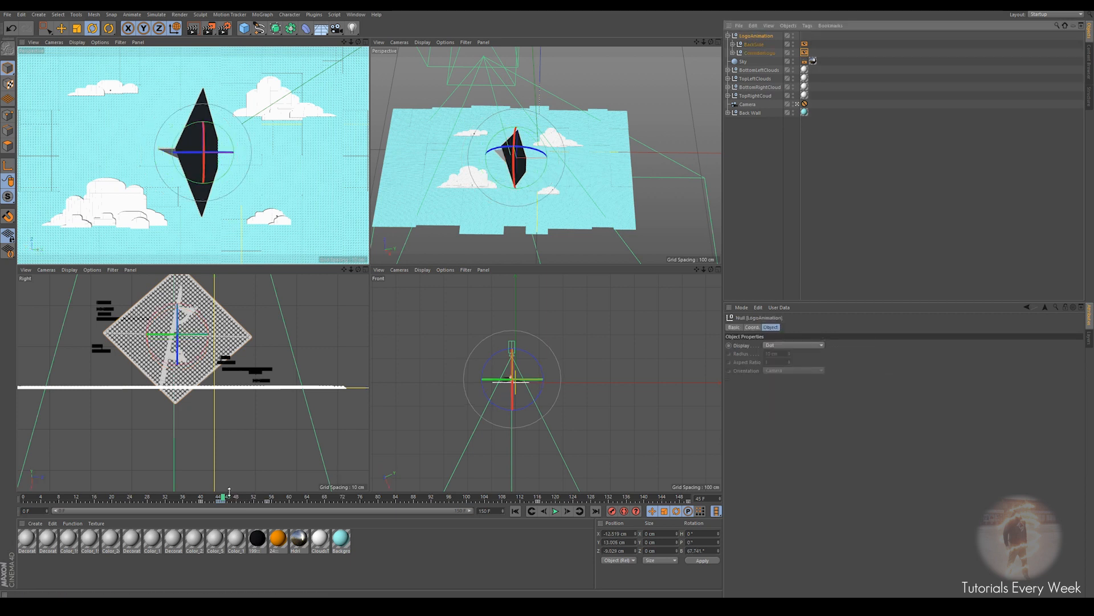
left_click_drag(224, 499, 200, 498)
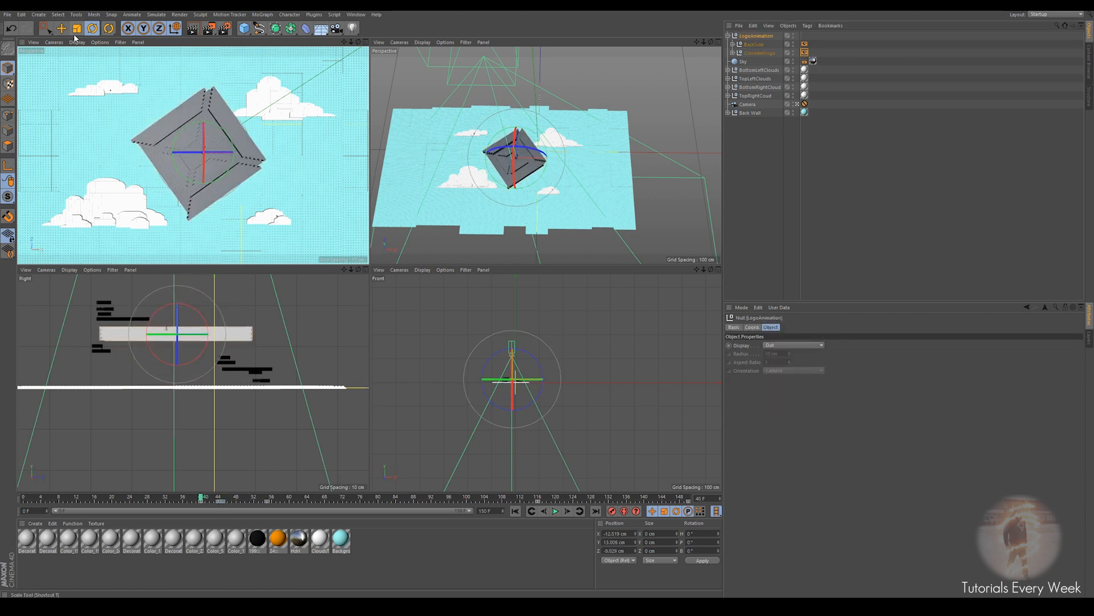
left_click_drag(202, 498, 267, 498)
key("e")
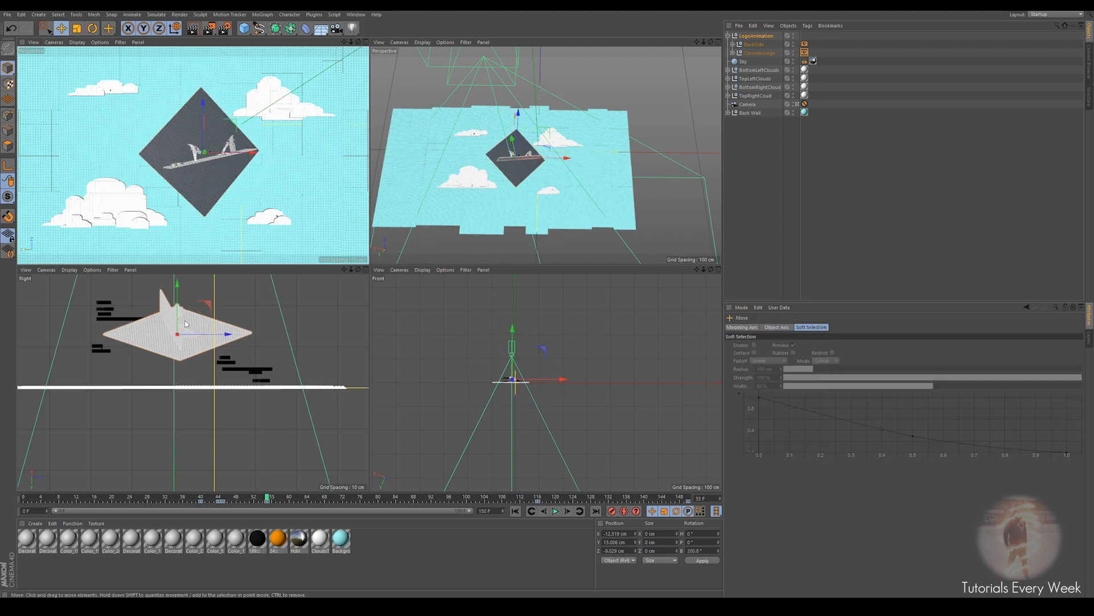
mouse_move(207, 499)
left_mouse_down()
mouse_move(232, 498)
mouse_move(201, 497)
left_mouse_up()
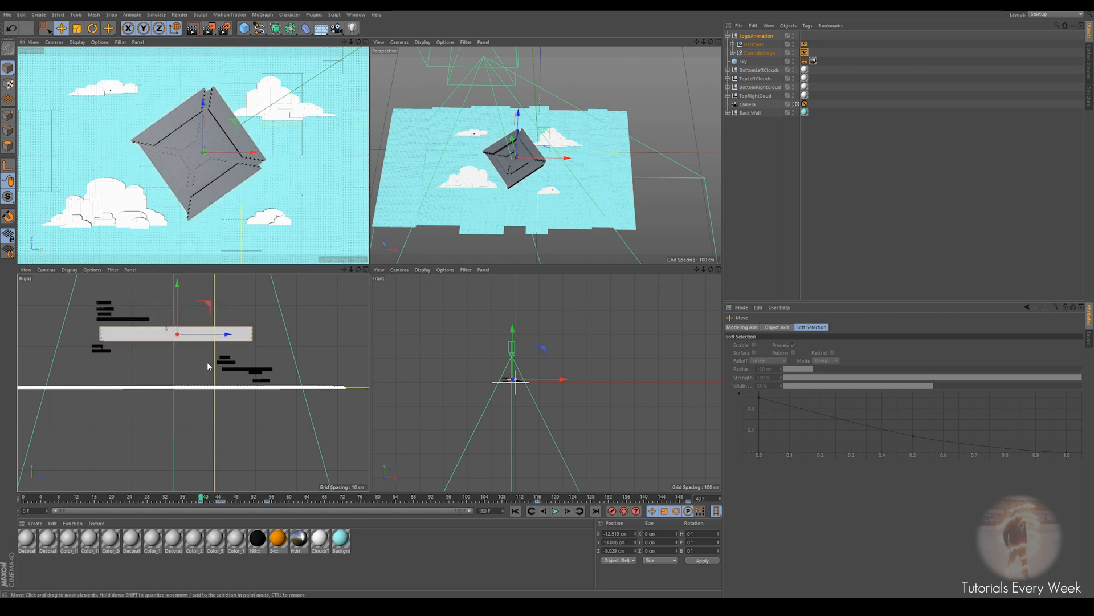
left_click(625, 511)
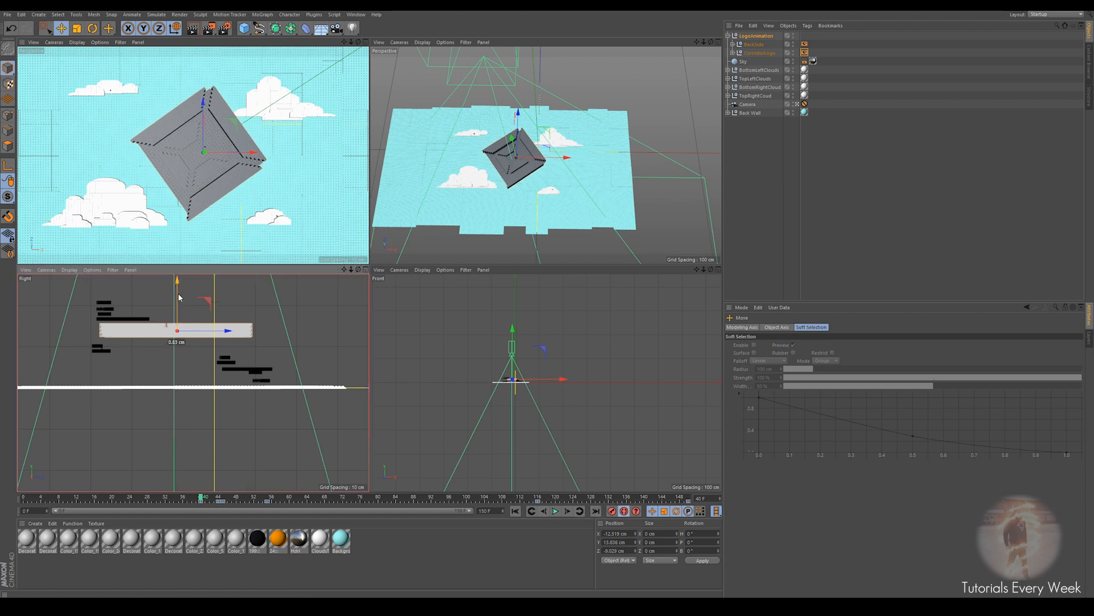
Raise LogoAnimation to a Y position of about 14.87 cm at frame 55 and scrub the motion.
left_click_drag(201, 498, 266, 499)
left_click_drag(177, 294, 177, 289)
mouse_move(268, 499)
left_mouse_down()
mouse_move(194, 499)
mouse_move(266, 509)
left_mouse_up()
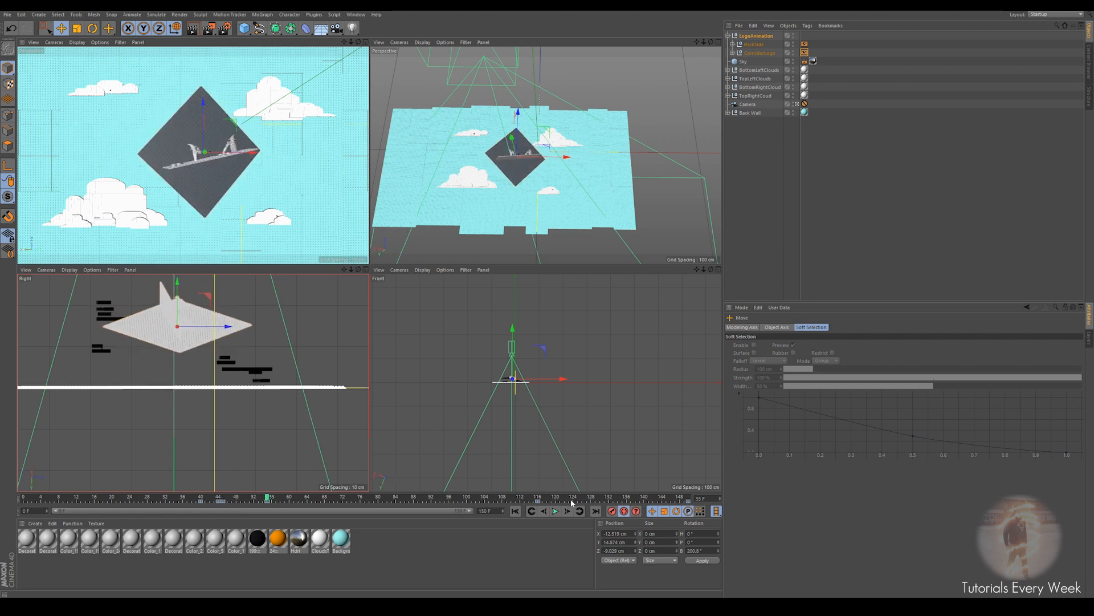
mouse_move(270, 498)
left_mouse_down()
mouse_move(228, 503)
mouse_move(266, 509)
mouse_move(253, 509)
left_mouse_up()
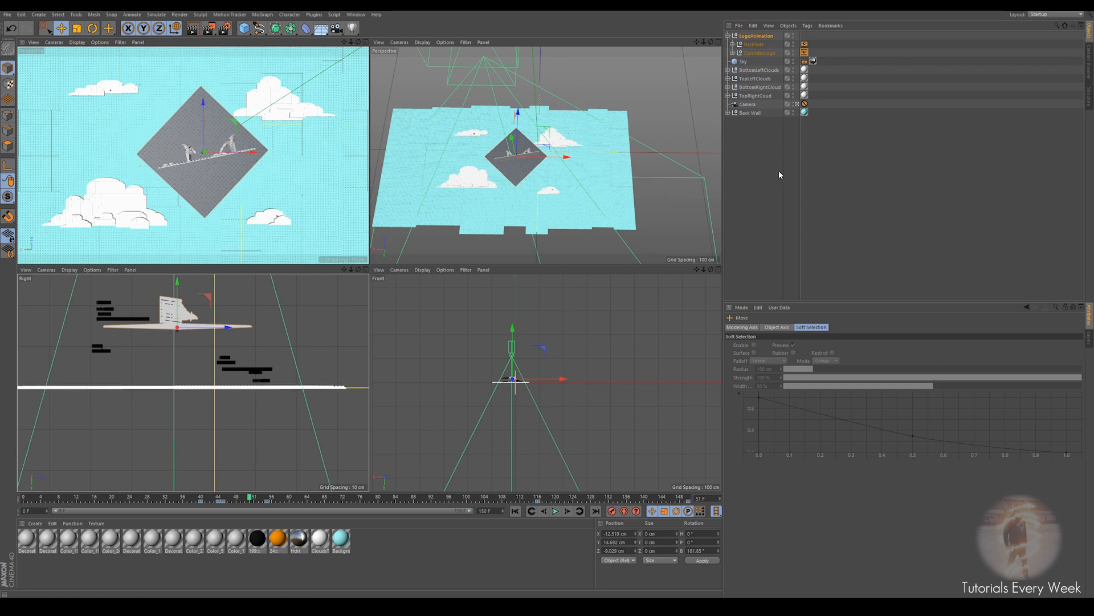
Rotate all the numbered Part objects in the BackSide group, excluding BasePlate, by about 10° so the wizard bricks sit horizontally.
left_click(753, 44)
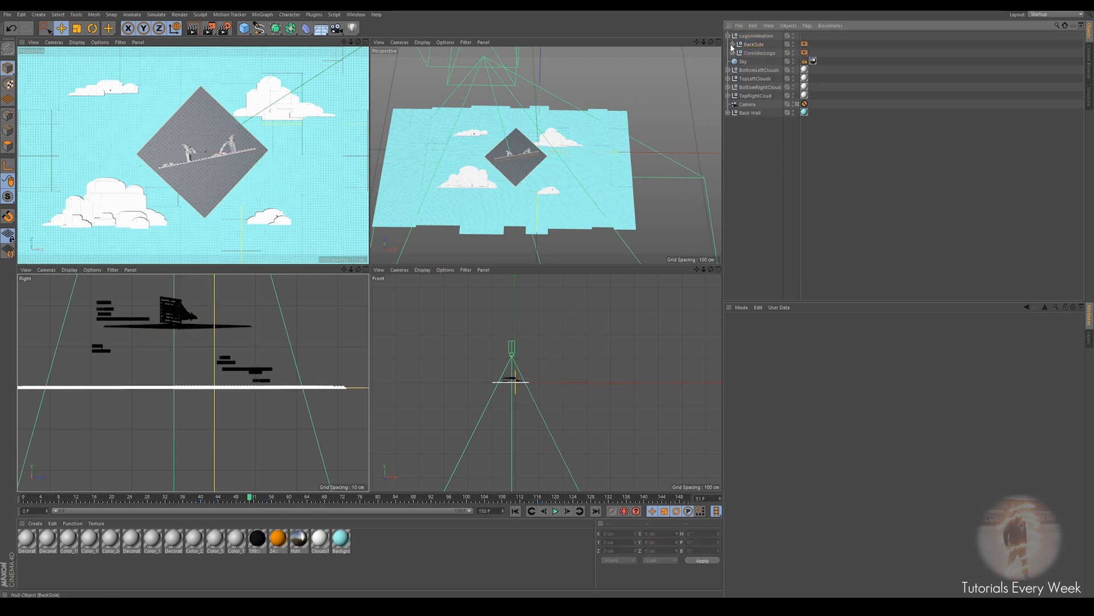
left_click(733, 44)
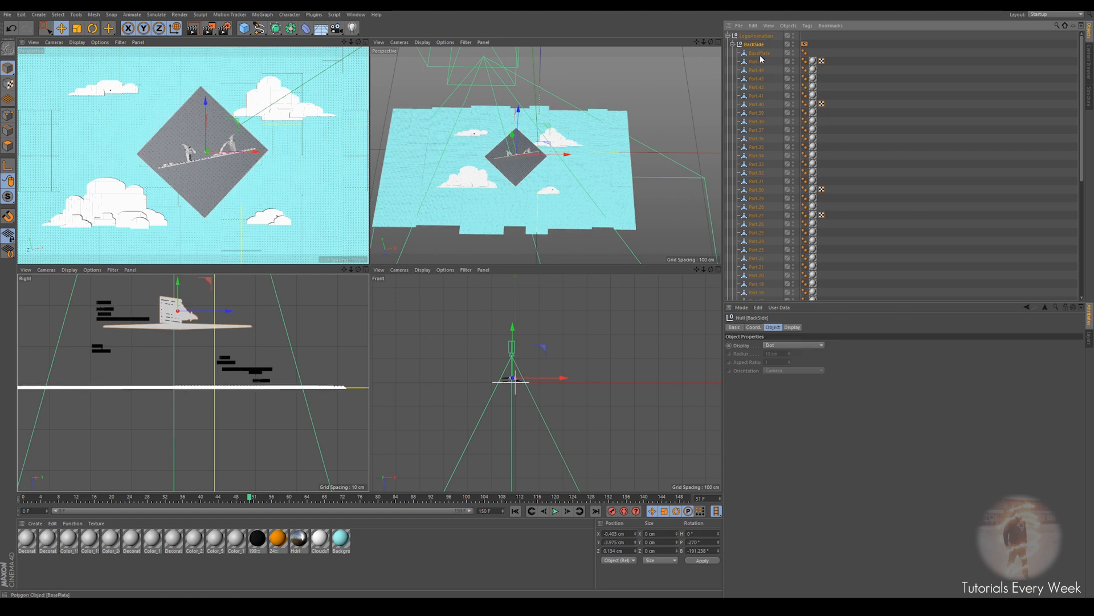
left_click(758, 61)
scroll(781, 152, "down", 6)
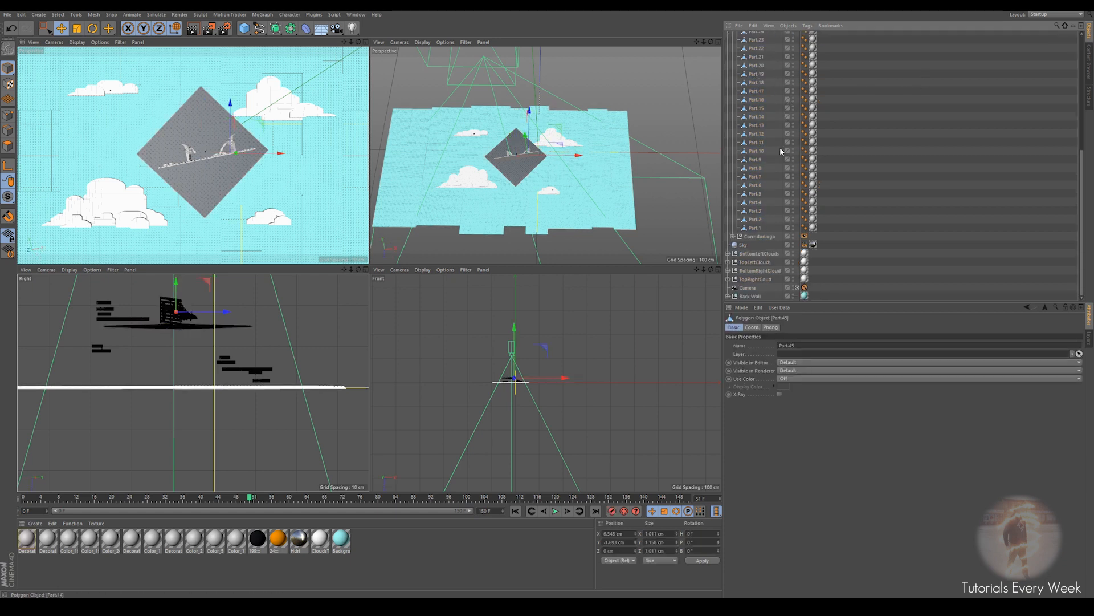
left_click(760, 228, "shift")
left_click(91, 28)
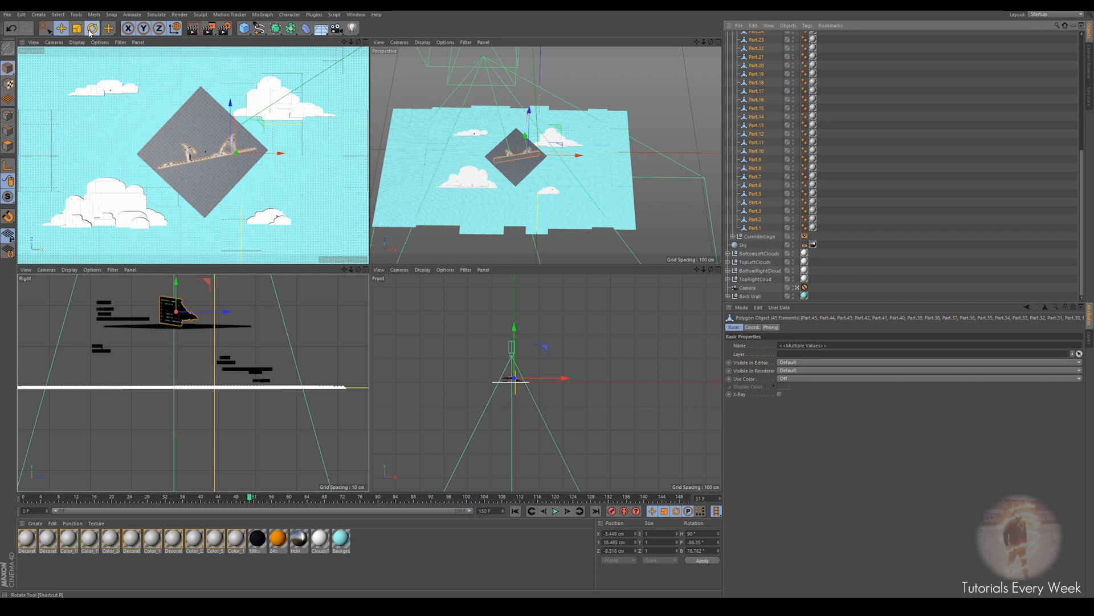
left_click_drag(246, 126, 253, 133)
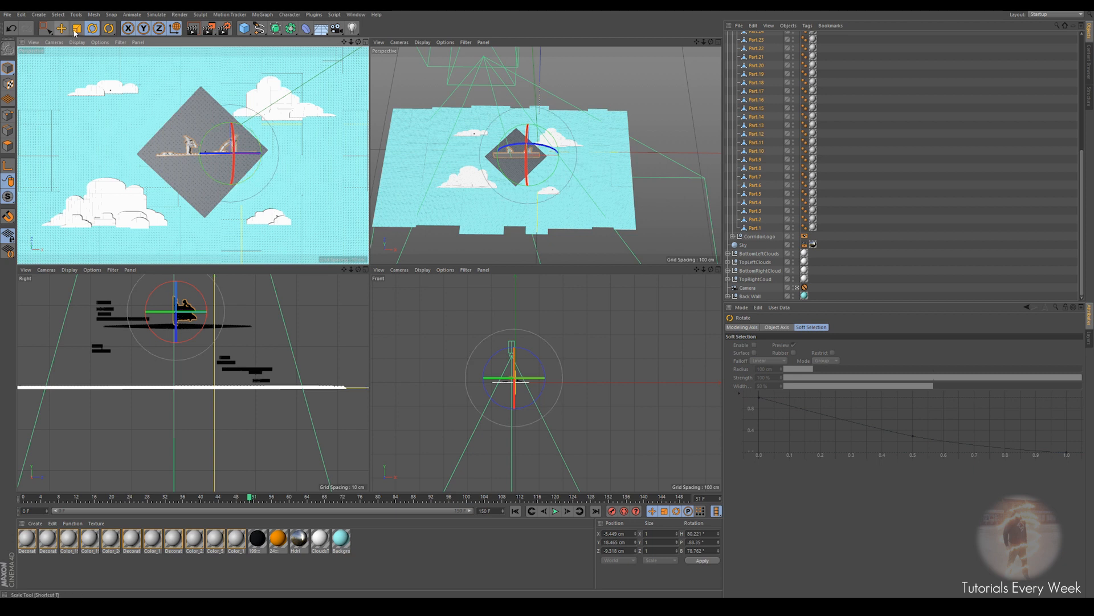
Check the flip around frame 46 and select the visibility keys of the BackSide and Corridor logo Display tags.
left_click(77, 28)
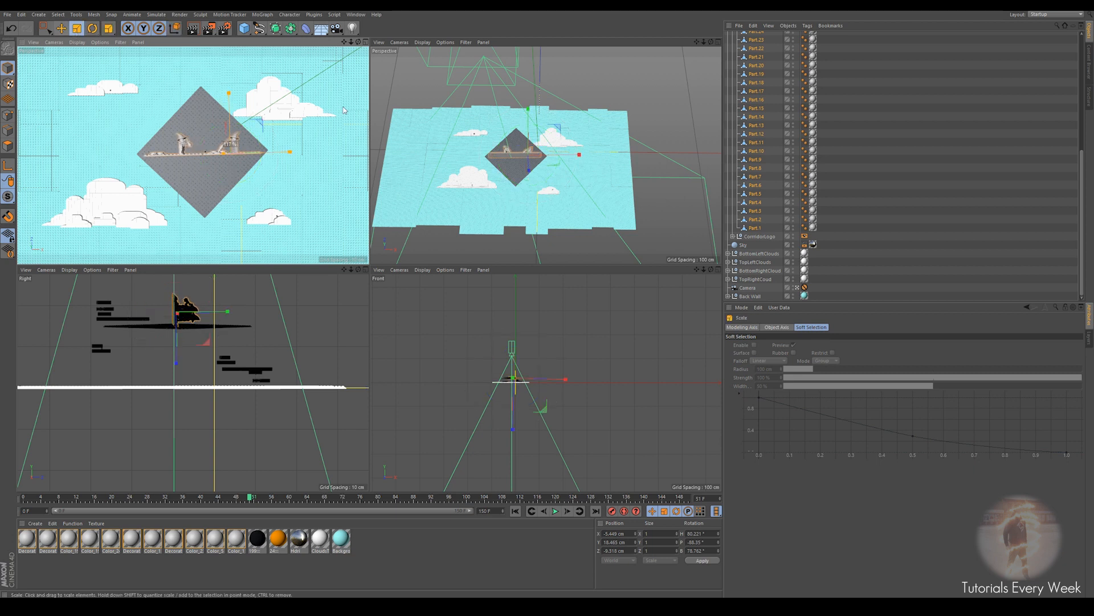
left_click_drag(250, 500, 228, 501)
left_click(855, 228)
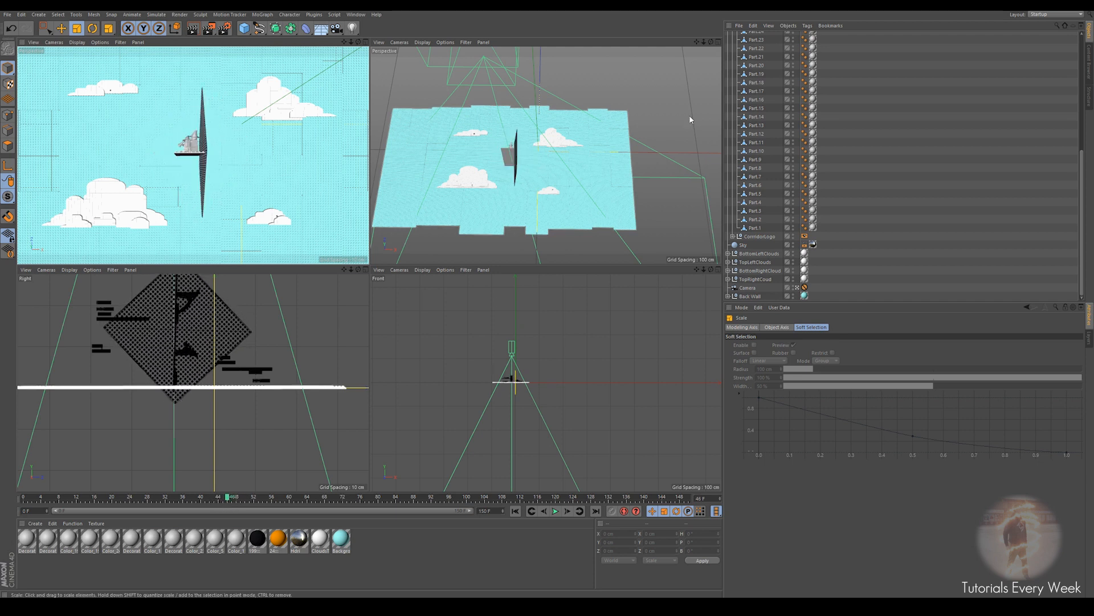
left_click(741, 45)
left_click(732, 44)
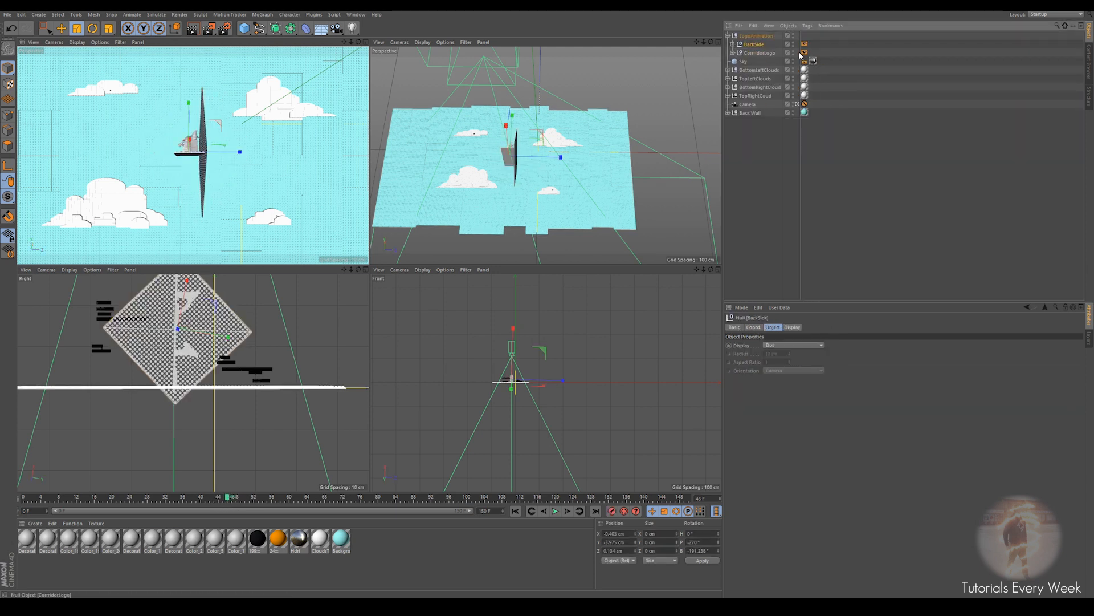
left_click(805, 45)
left_click(805, 53, "ctrl")
left_click_drag(241, 504, 180, 500)
Play the logo animation and replay it from the first frame to review the flip to the back side.
left_click(553, 511)
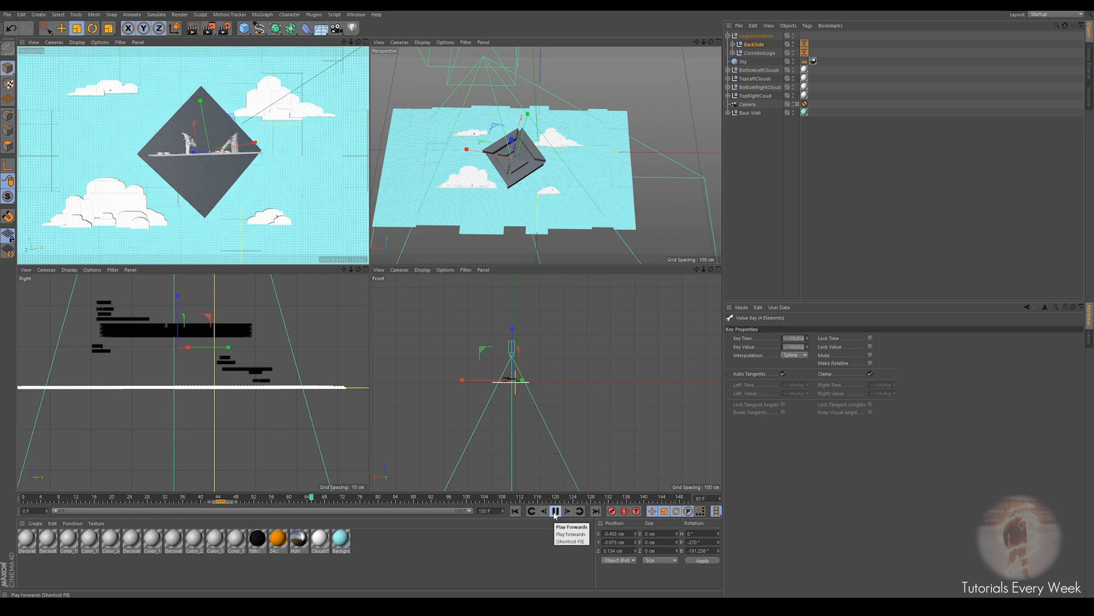
left_click(555, 512)
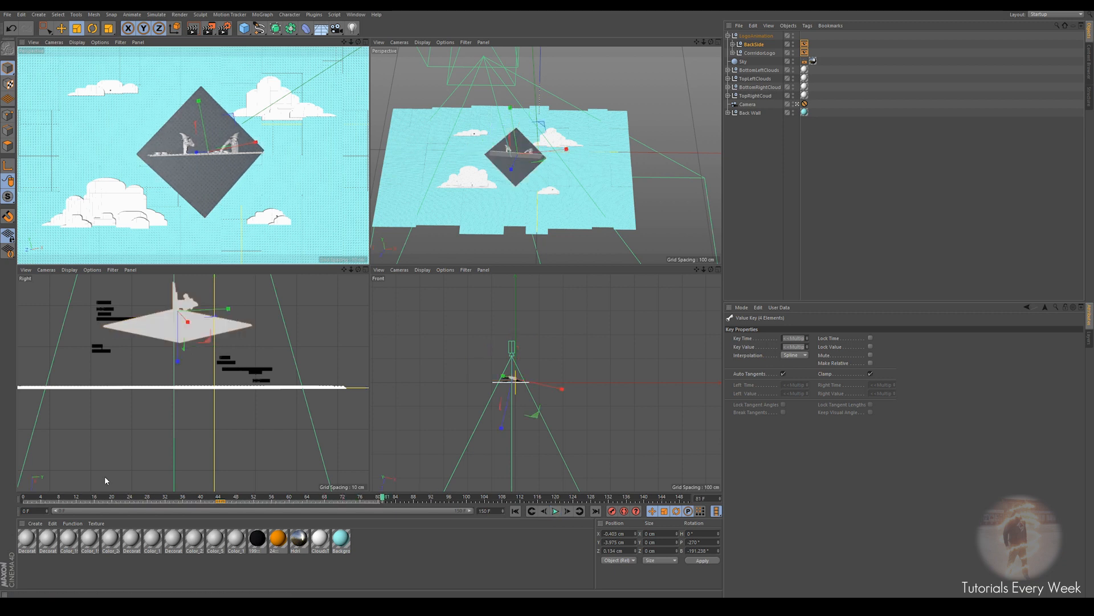
left_click(517, 511)
left_click(556, 511)
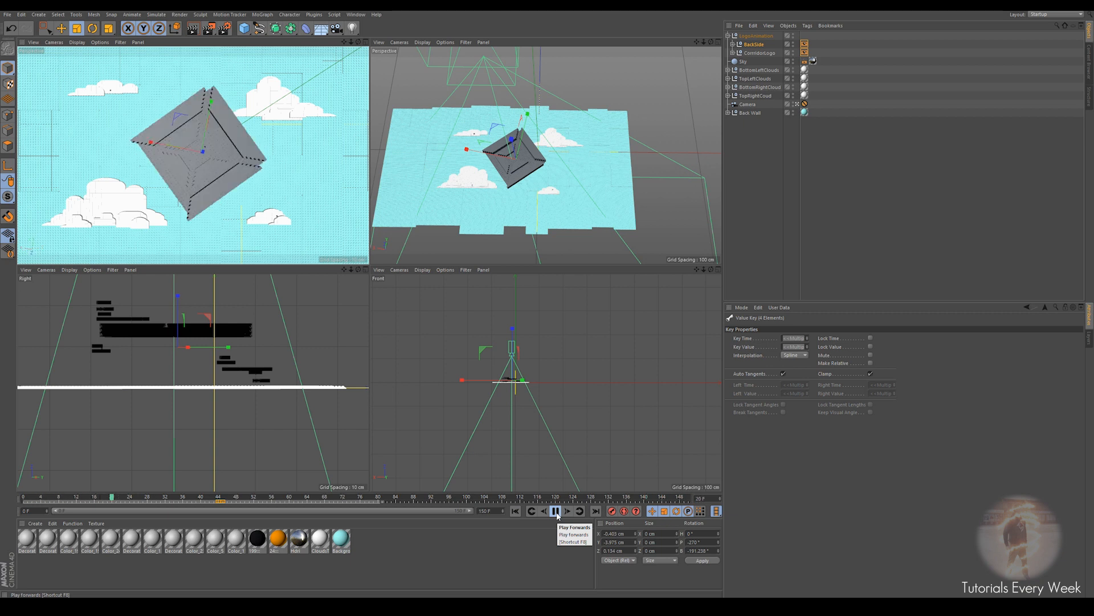
left_click(555, 511)
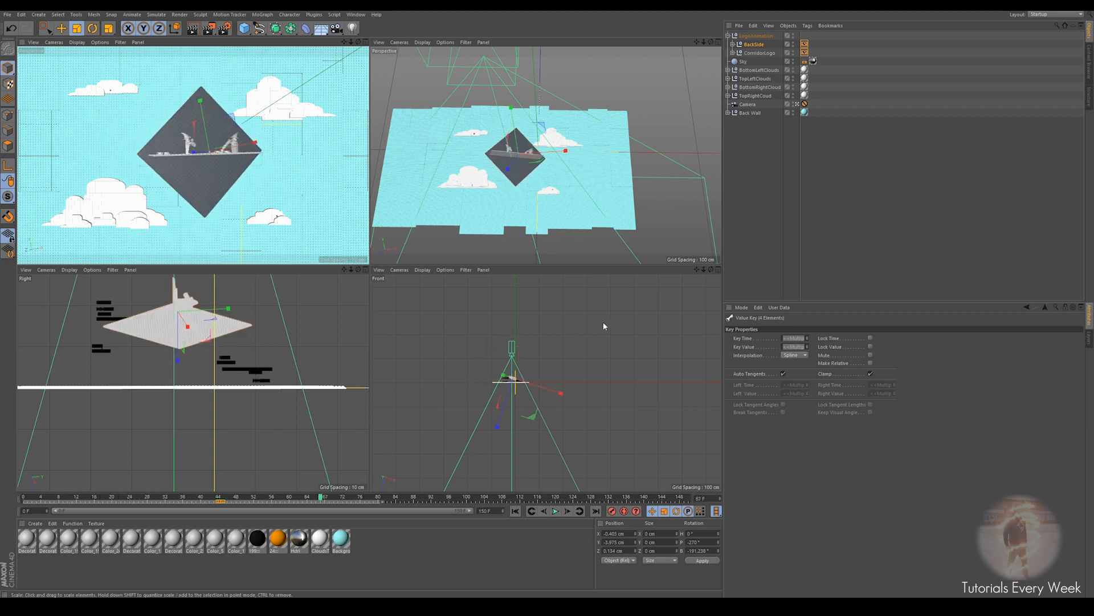
Merge a COLLADA model from the LegoBaseDownload folder into the scene, keeping the offered import settings.
left_click(739, 26)
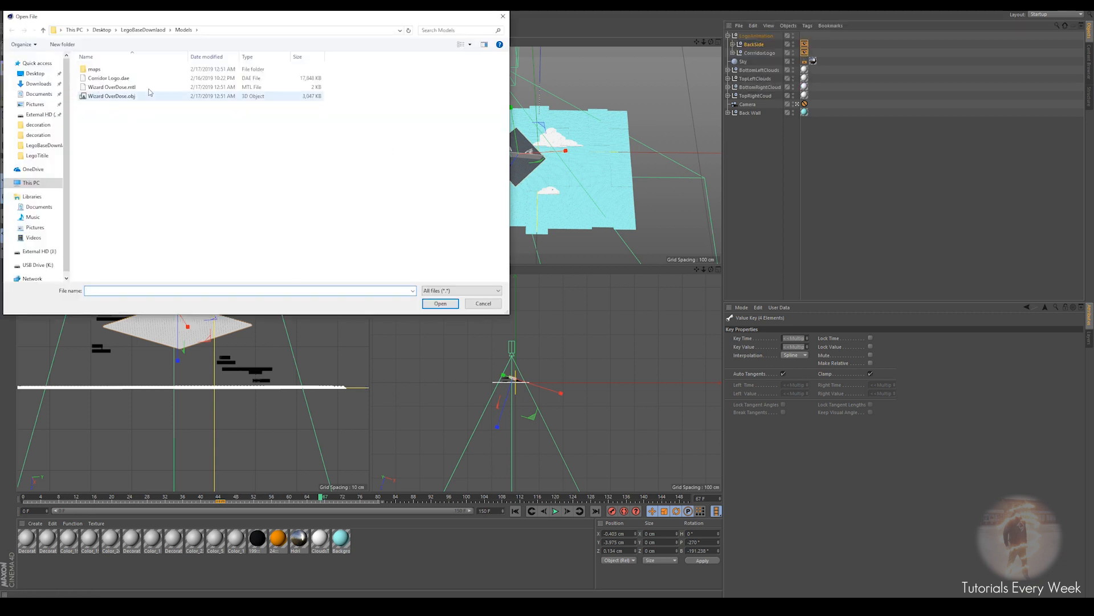
left_click(143, 30)
left_click(109, 78)
left_click(442, 303)
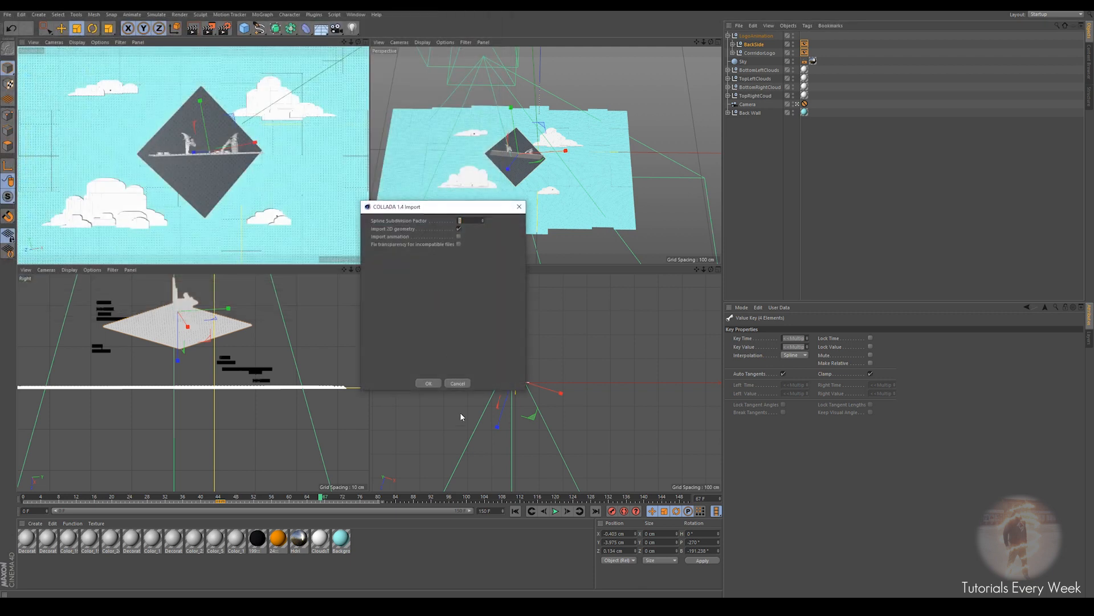
left_click(429, 383)
Select all the newly imported parts above LogoAnimation in the object list and open their object commands.
left_click(62, 30)
left_click(61, 32)
left_click(748, 37)
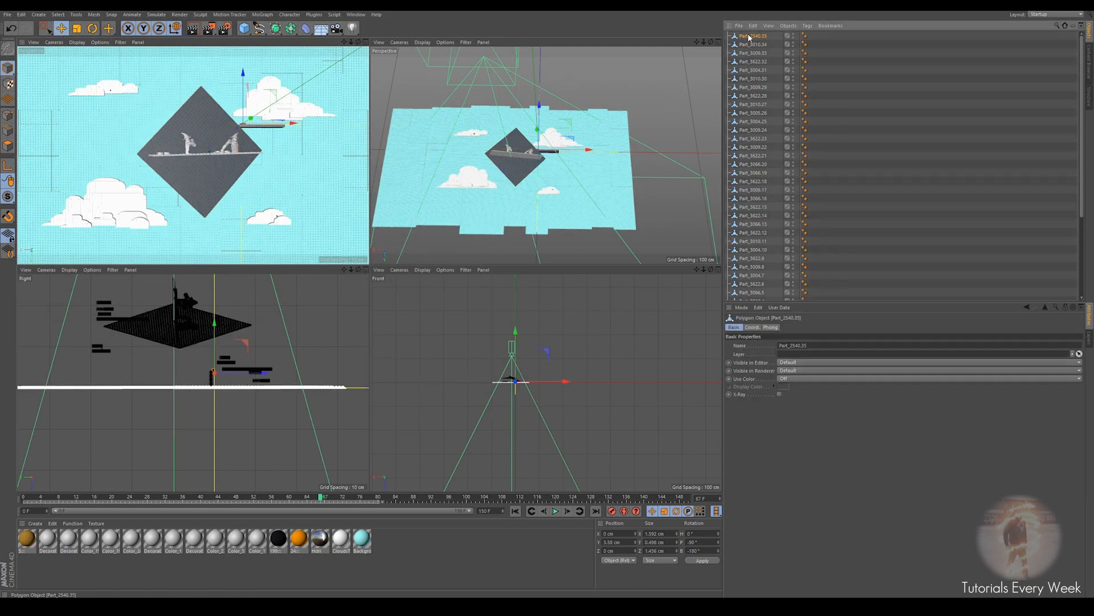
scroll(755, 49, "down", 5)
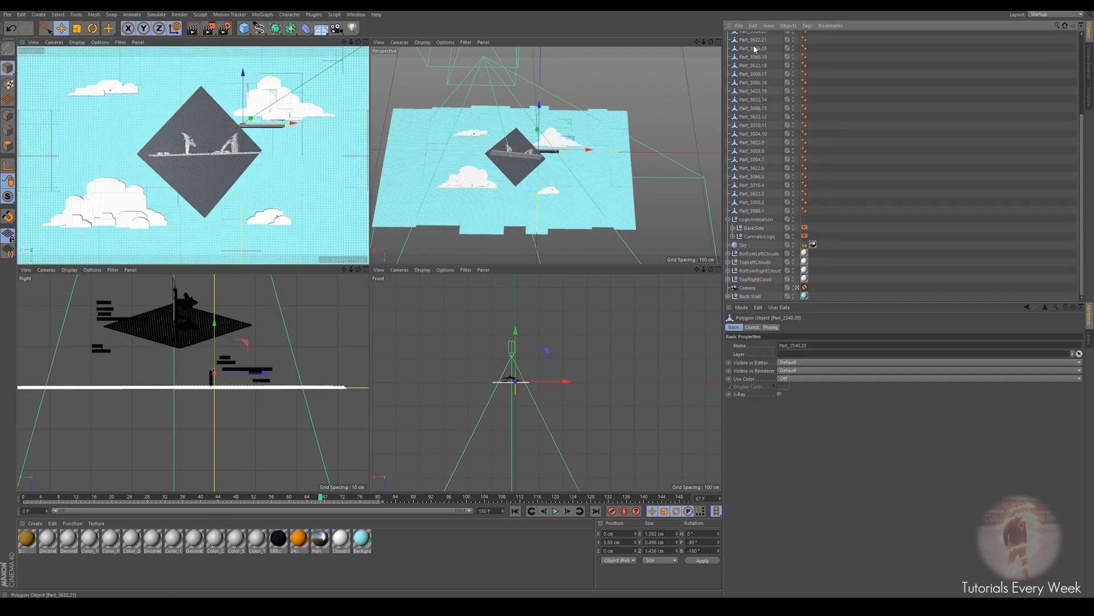
left_click(750, 211, "shift")
right_click(753, 209)
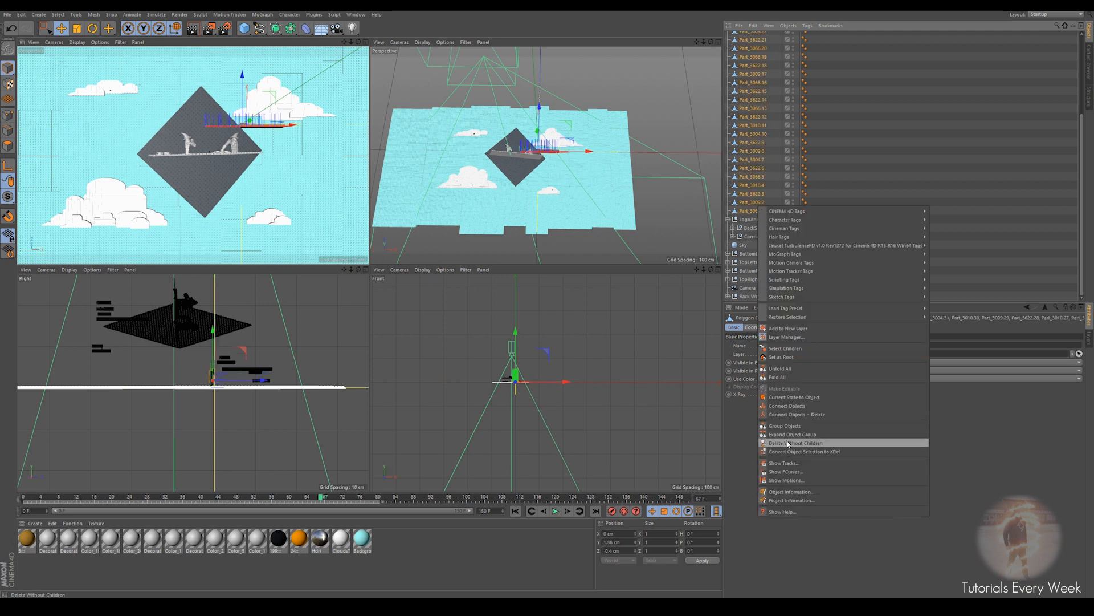
Connect the selected part objects into a single object, deleting the originals, and rename it Sign.
left_click(792, 414)
double_click(750, 36)
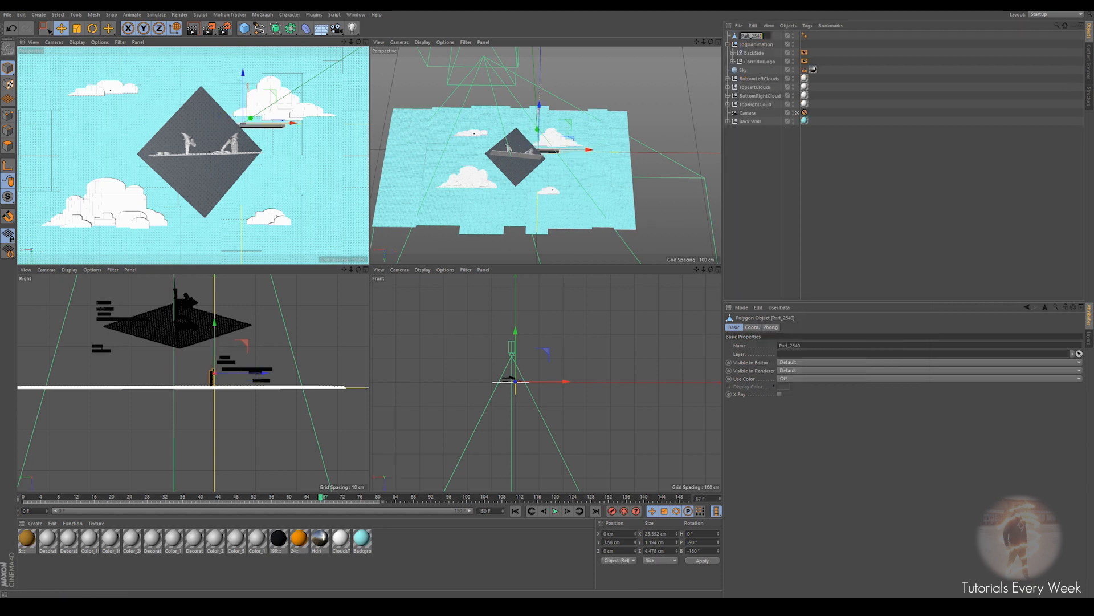
key("Return")
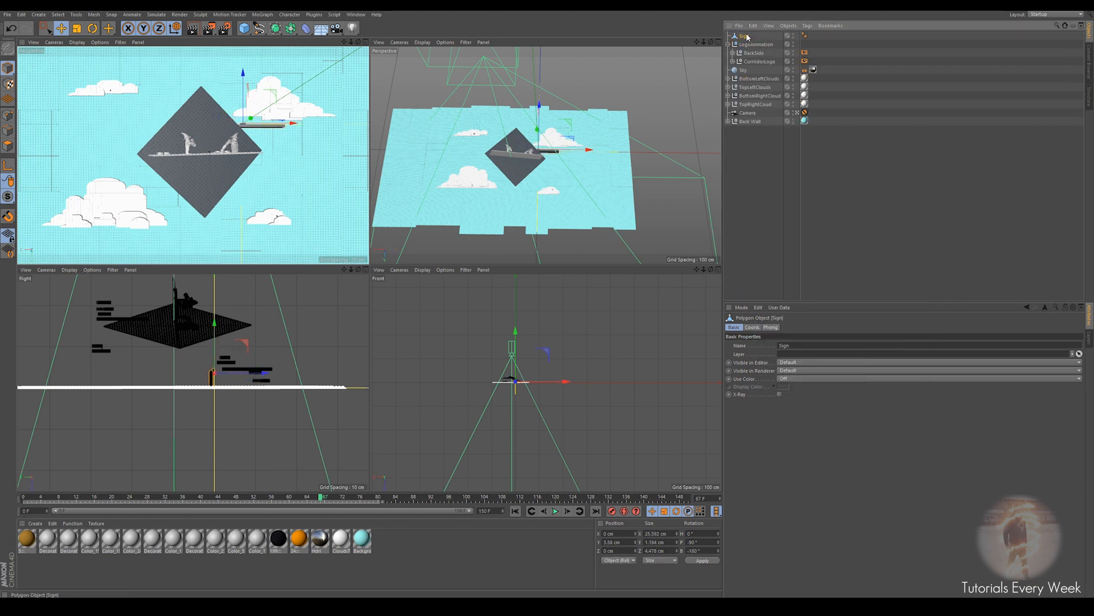
Group the Sign object under a new null and name the null Sign.
right_click(748, 37)
left_click(782, 255)
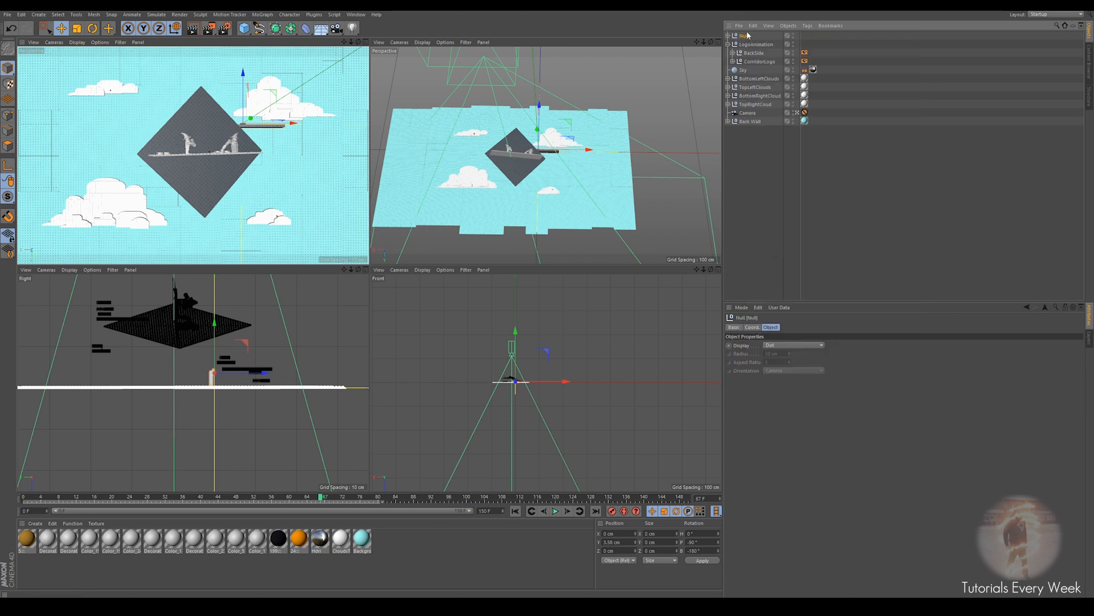
double_click(745, 35)
type("Sig")
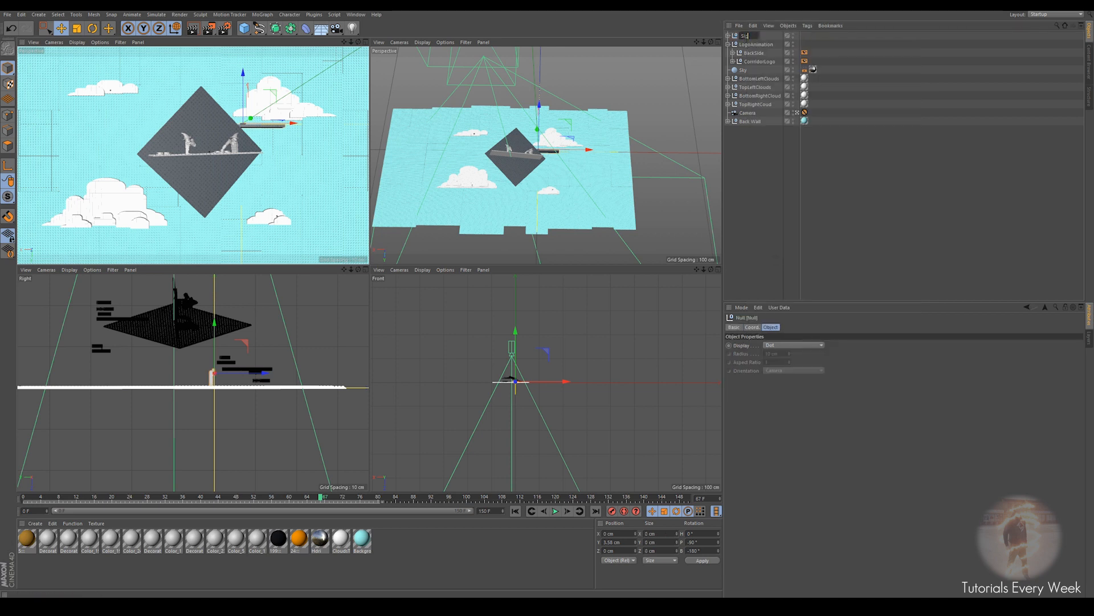
type("n")
key("Return")
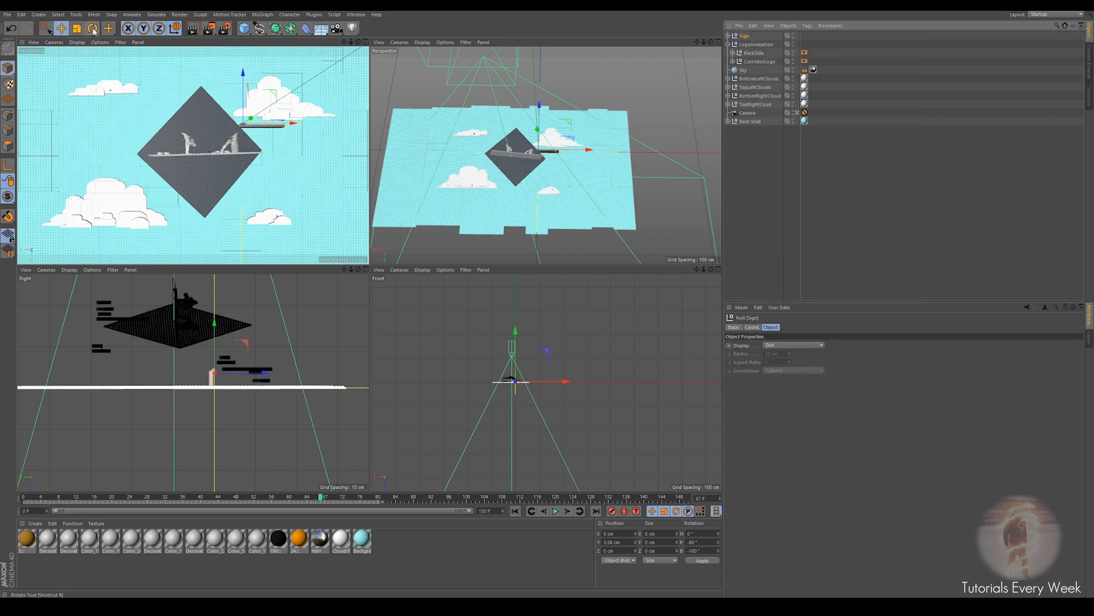
Rotate the Sign null to a pitch of -180° so the sign's face points toward the camera.
key("r")
left_click_drag(248, 111, 245, 83)
key("ctrl+z")
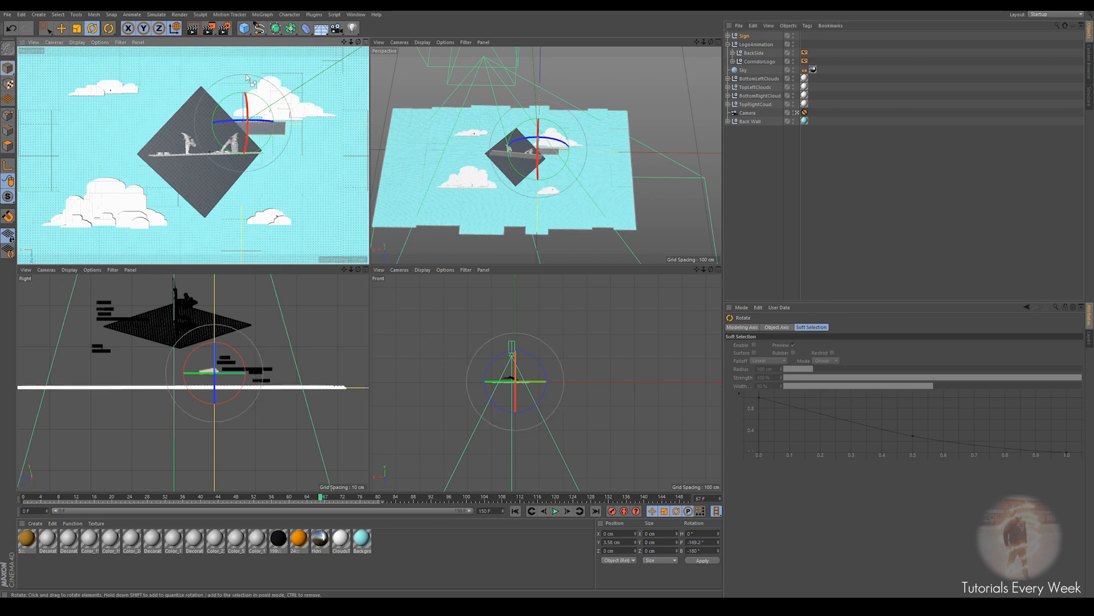
left_click_drag(247, 111, 246, 79)
Move the sign beneath the diamond logo, to about X -12 cm, Y 14 cm, Z -29 cm.
key("e")
left_click_drag(245, 88, 246, 233)
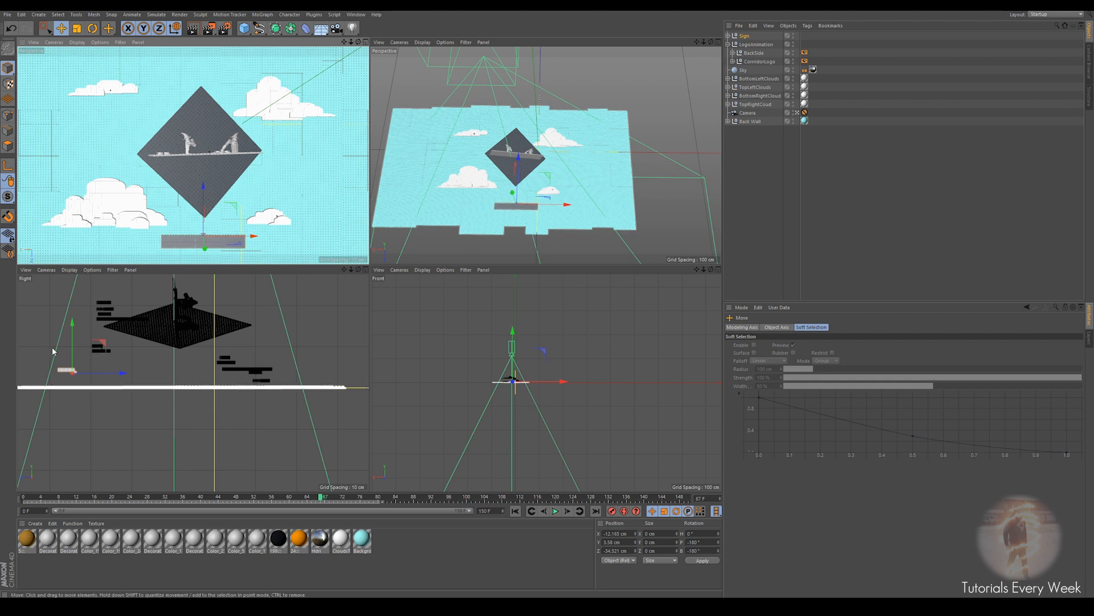
left_click_drag(73, 343, 130, 331)
Scale the sign down uniformly beneath the diamond logo and deselect everything.
left_click(76, 28)
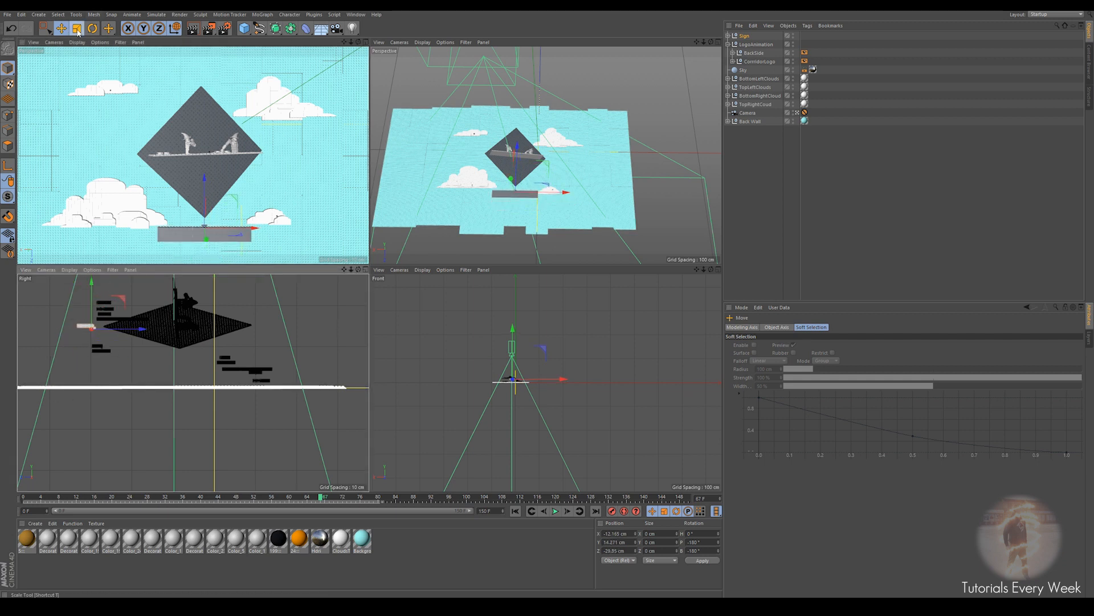
mouse_move(205, 251)
left_mouse_down()
mouse_move(171, 246)
mouse_move(206, 258)
left_mouse_up()
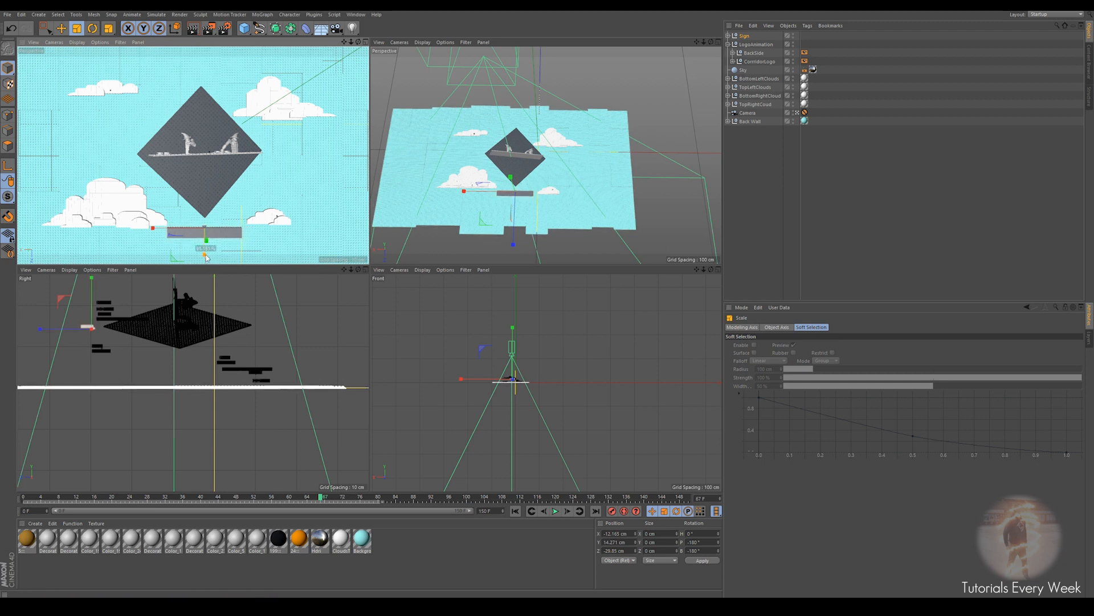
left_click(259, 245)
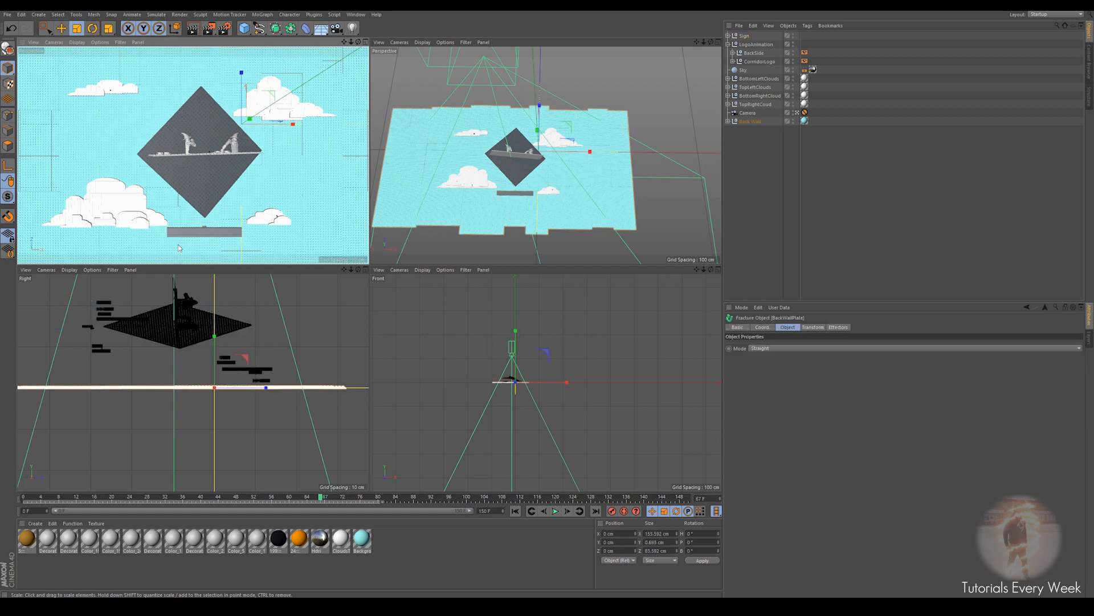
left_click(775, 173)
Add a MoText object and scale it down uniformly to a text height of about 15.4 cm.
key("e")
left_click(262, 15)
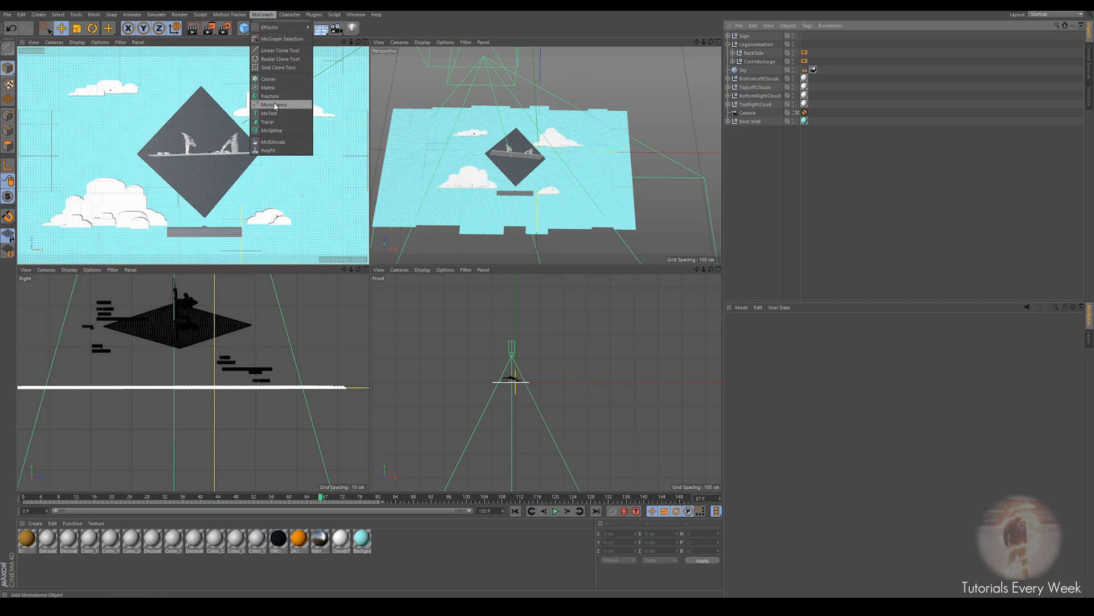
left_click(275, 113)
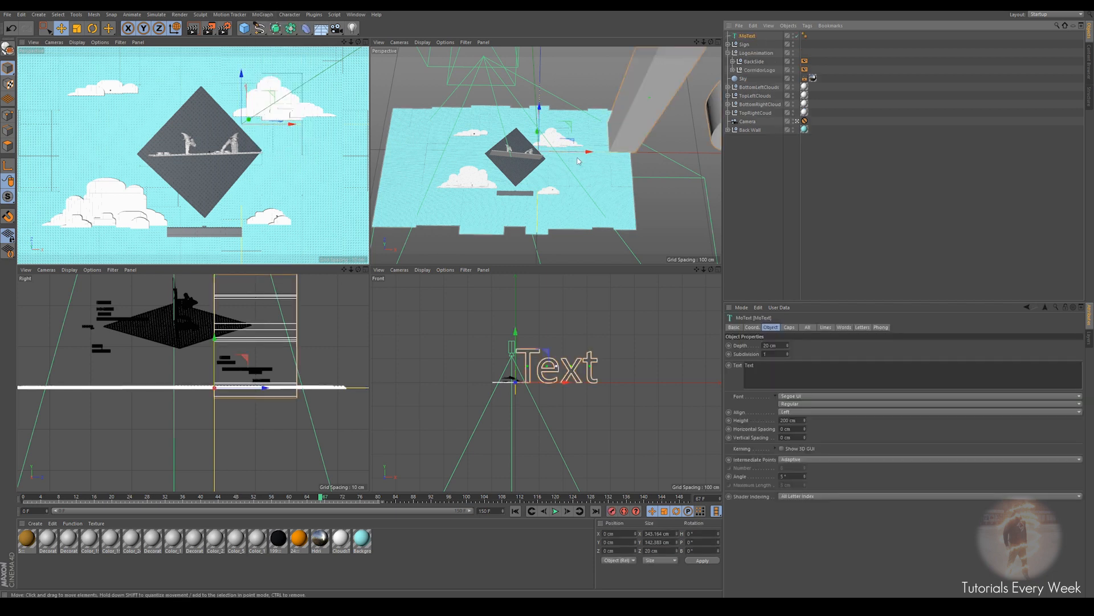
left_click_drag(576, 147, 422, 166)
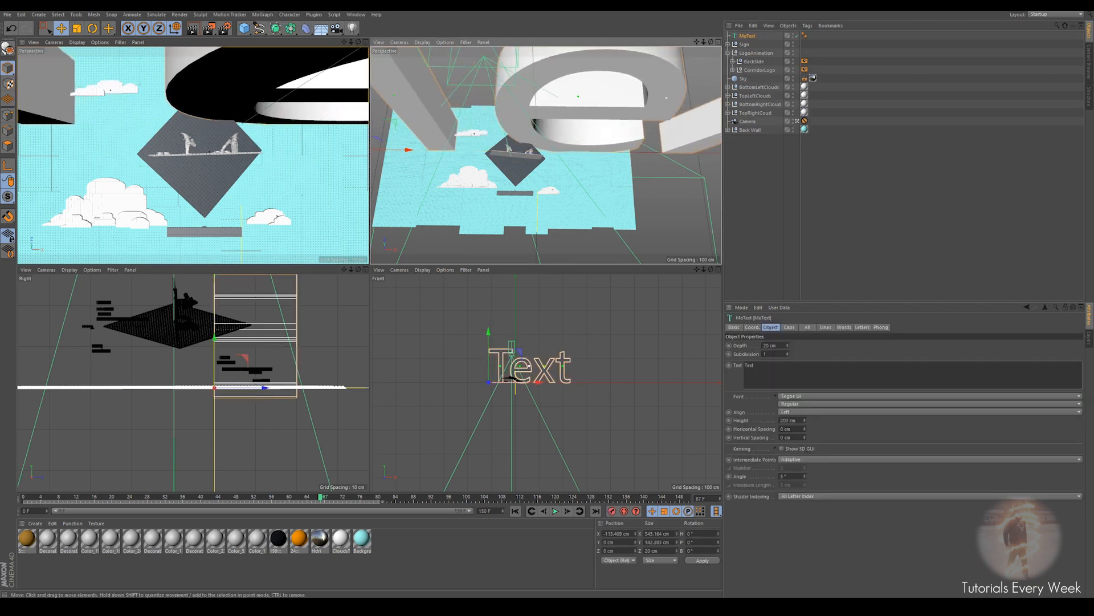
left_click(77, 28)
left_click_drag(613, 228, 445, 237)
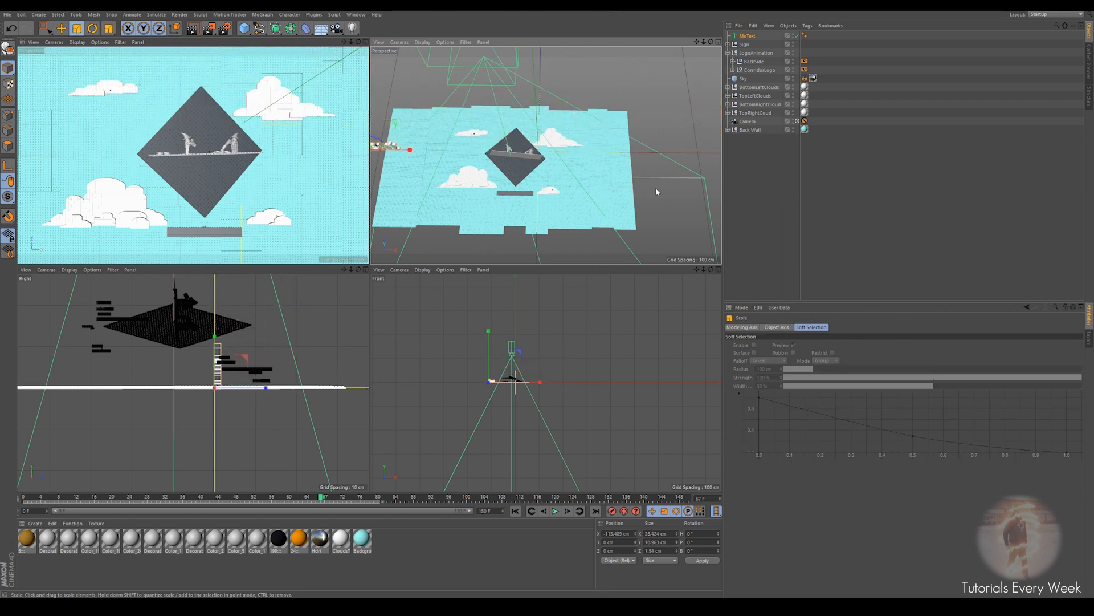
Set the MoText alignment to Middle and move the text near the sign, to about X -15 cm, Z -37 cm.
left_click(745, 37)
left_click(791, 412)
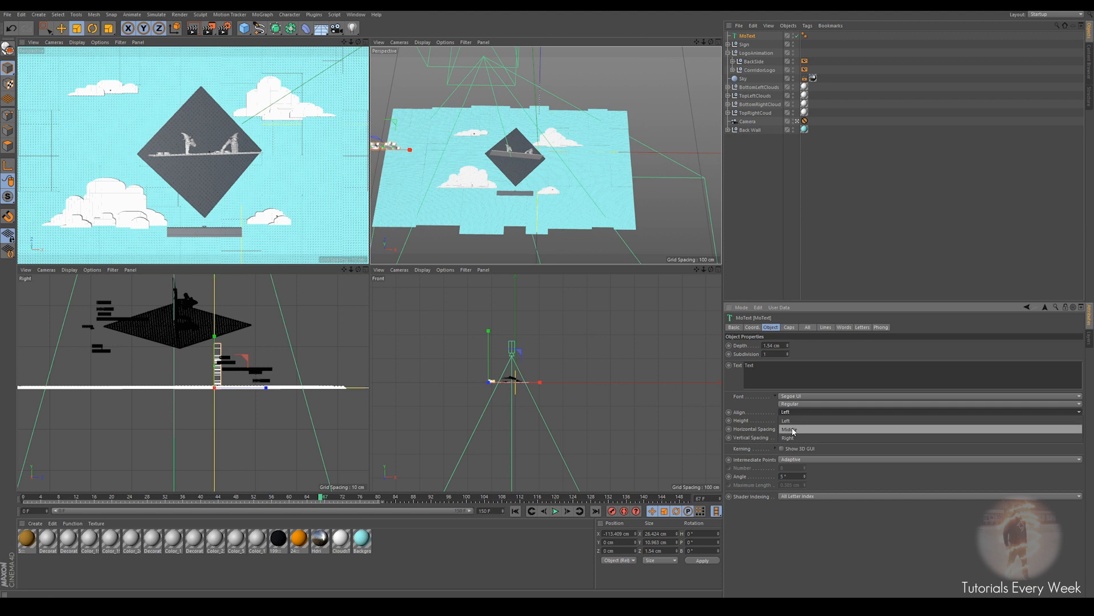
left_click(793, 429)
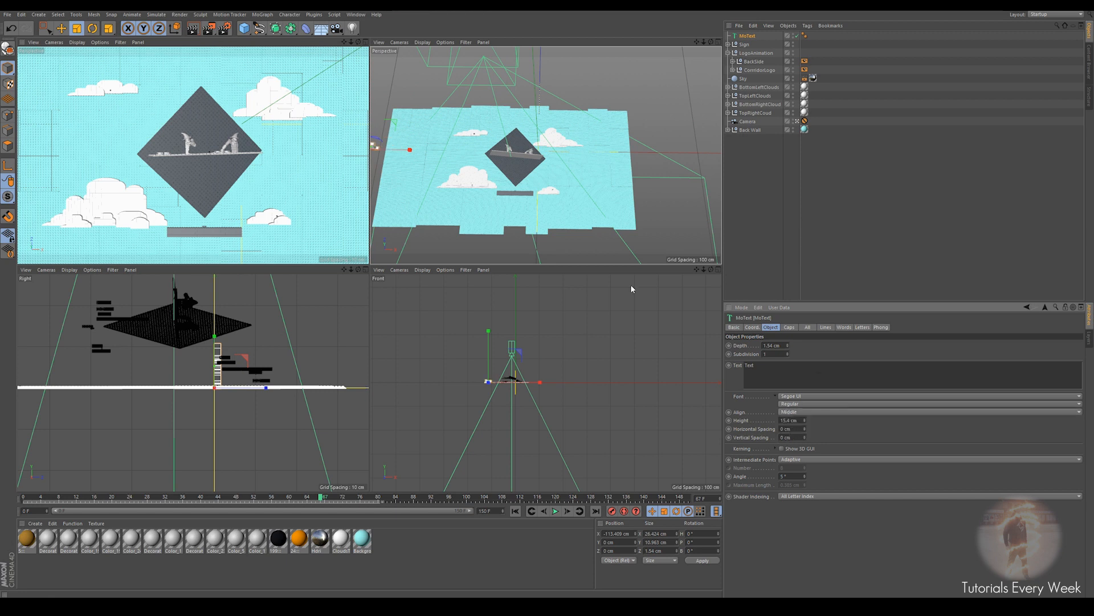
left_click(62, 32)
left_click_drag(405, 150, 558, 154)
left_click_drag(516, 121, 521, 178)
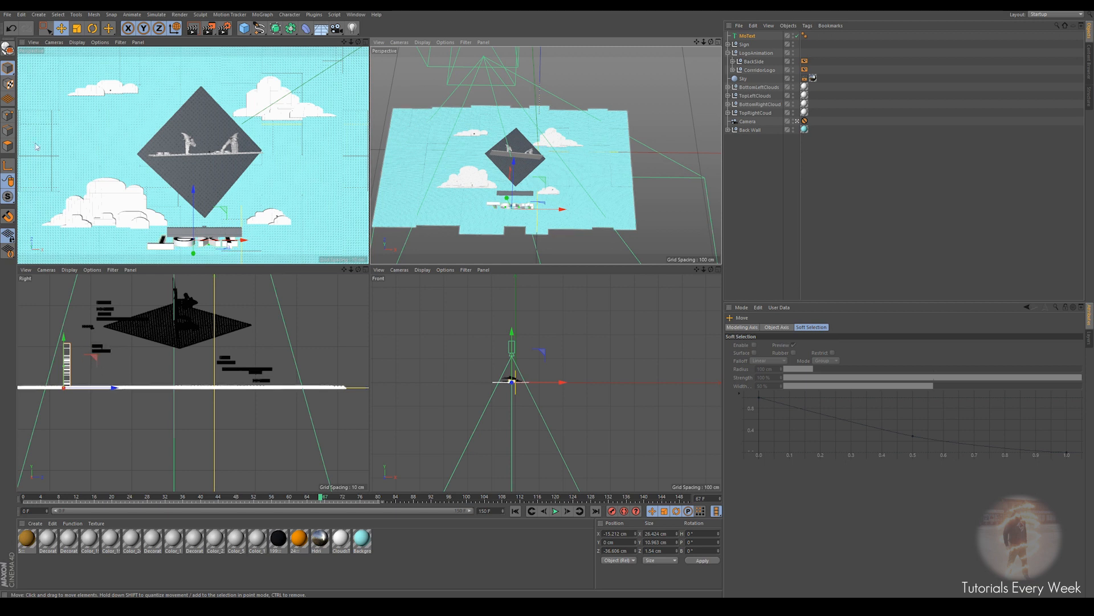
Rotate the MoText to a pitch of -90° and raise it in front of the sign, to about Y 17 cm.
left_click(92, 28)
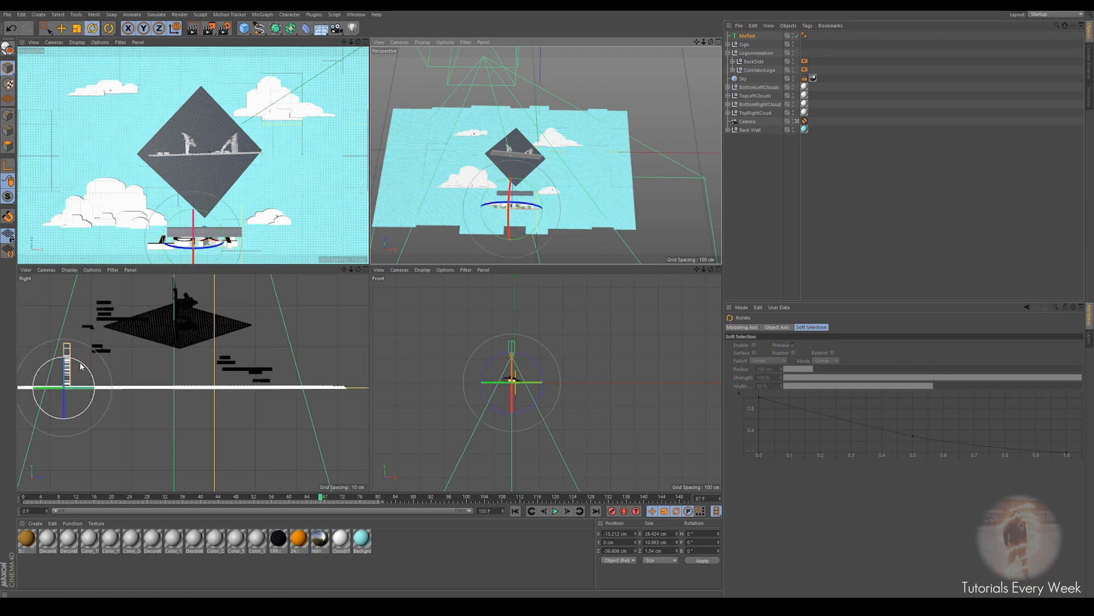
left_click_drag(81, 365, 112, 418)
key("e")
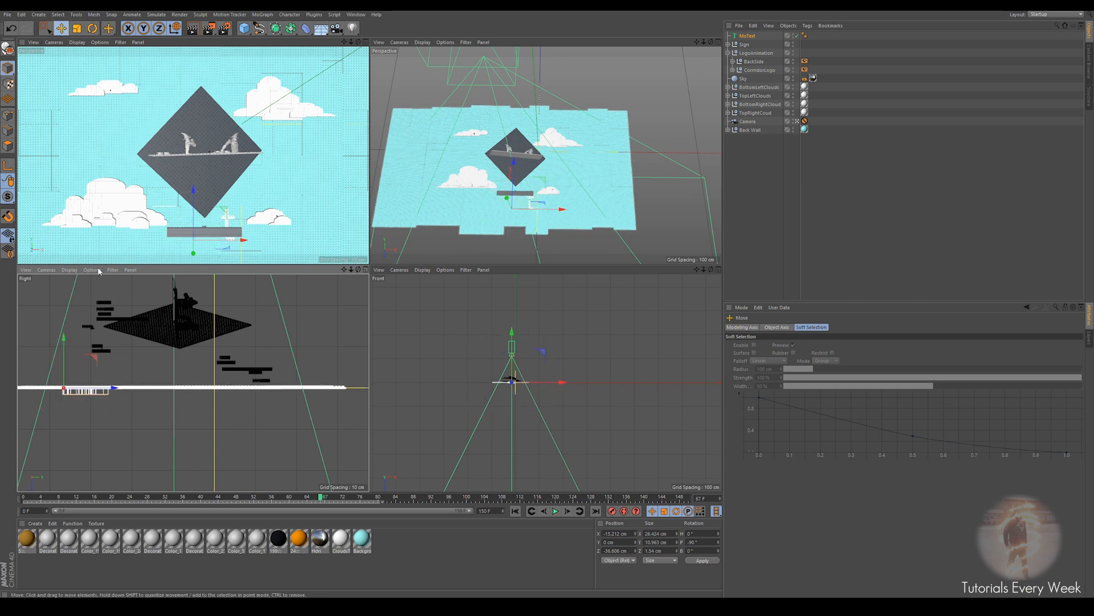
left_click_drag(67, 351, 67, 280)
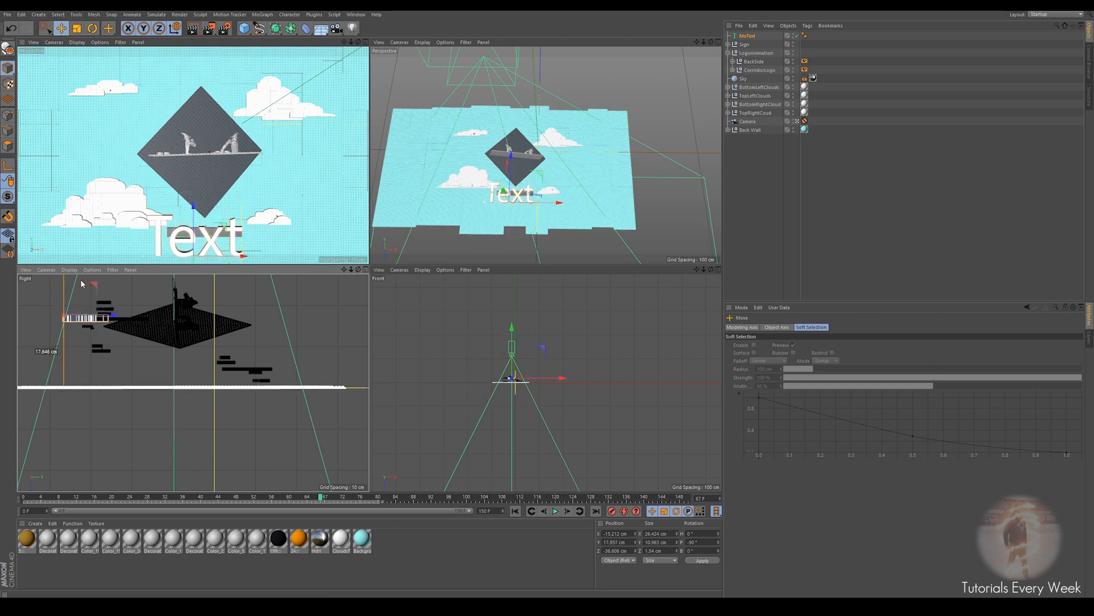
left_click_drag(191, 234, 195, 224)
Center the MoText horizontally over the sign in the front view, at about X -11.6 cm.
right_click_drag(501, 371, 551, 430, "alt")
middle_click_drag(587, 489, 526, 397, "alt")
scroll(525, 396, "up", 5)
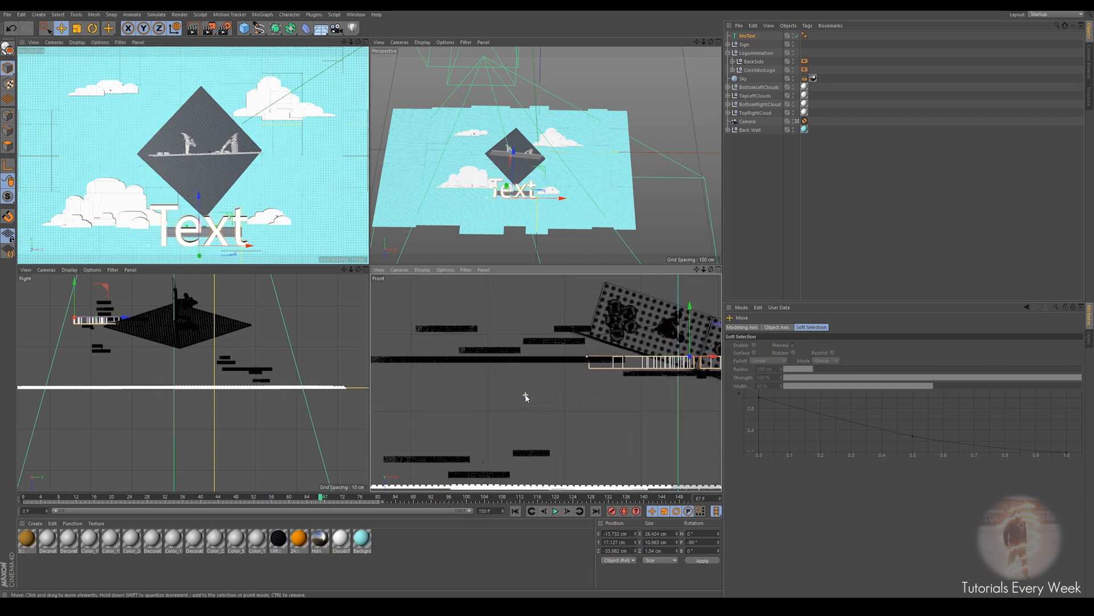
left_click_drag(531, 392, 499, 395)
left_click(500, 398)
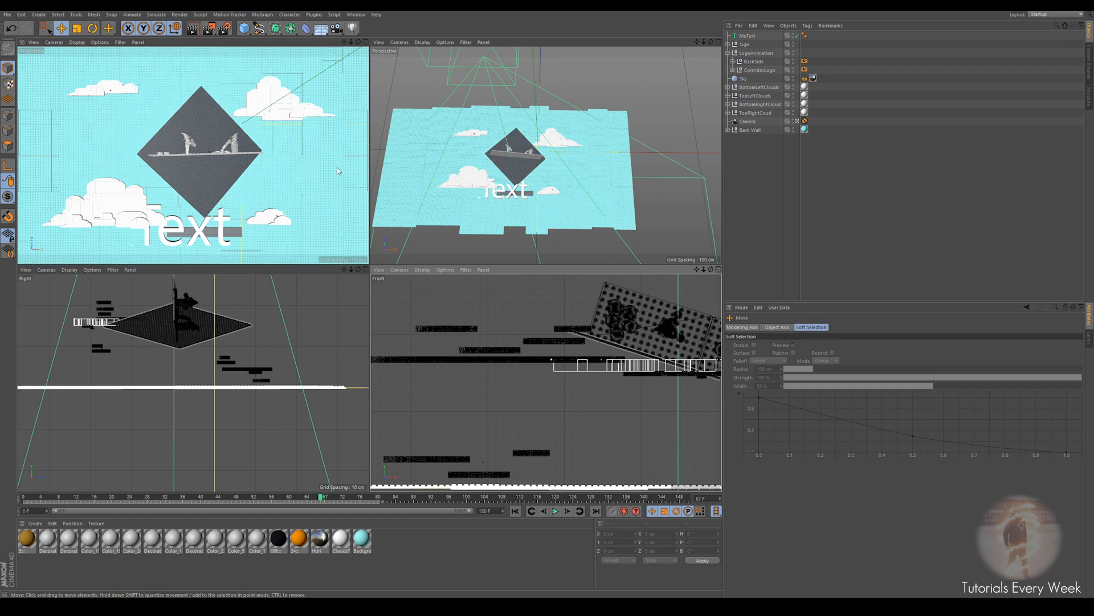
left_click(748, 45)
middle_click_drag(605, 415, 467, 382, "alt")
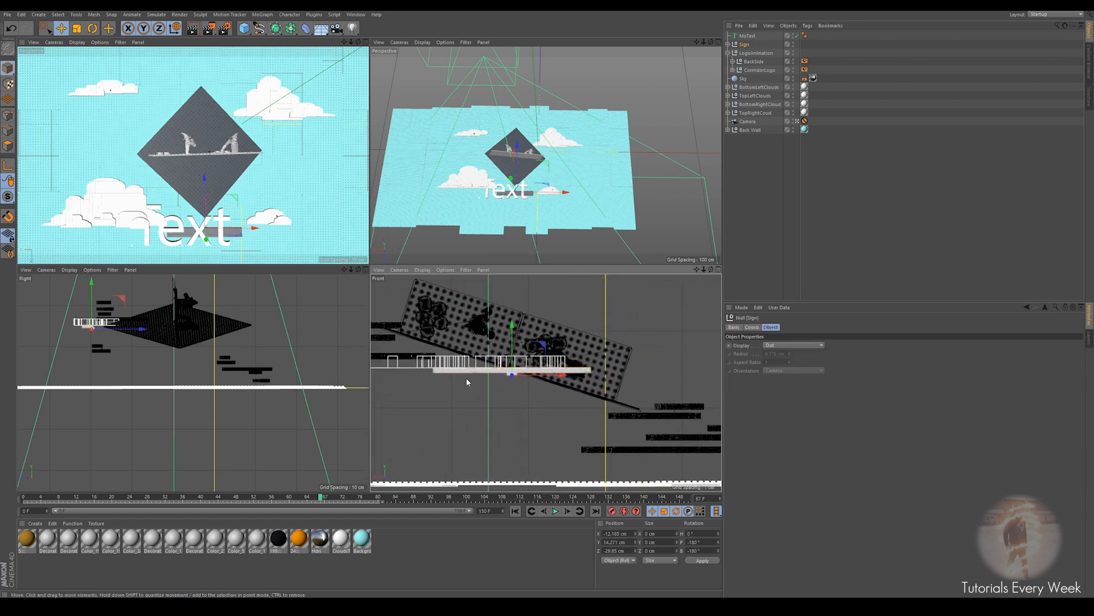
left_click(747, 36)
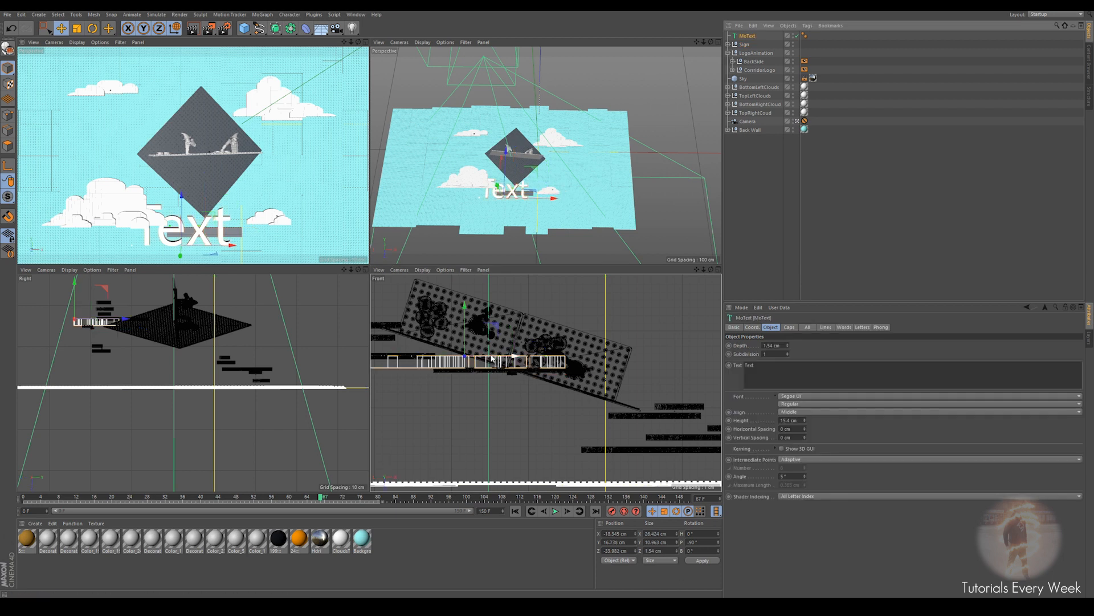
left_click_drag(548, 358, 541, 358)
Scale the MoText down to a height of about 3.1 cm and position it on the sign's face.
left_click(77, 29)
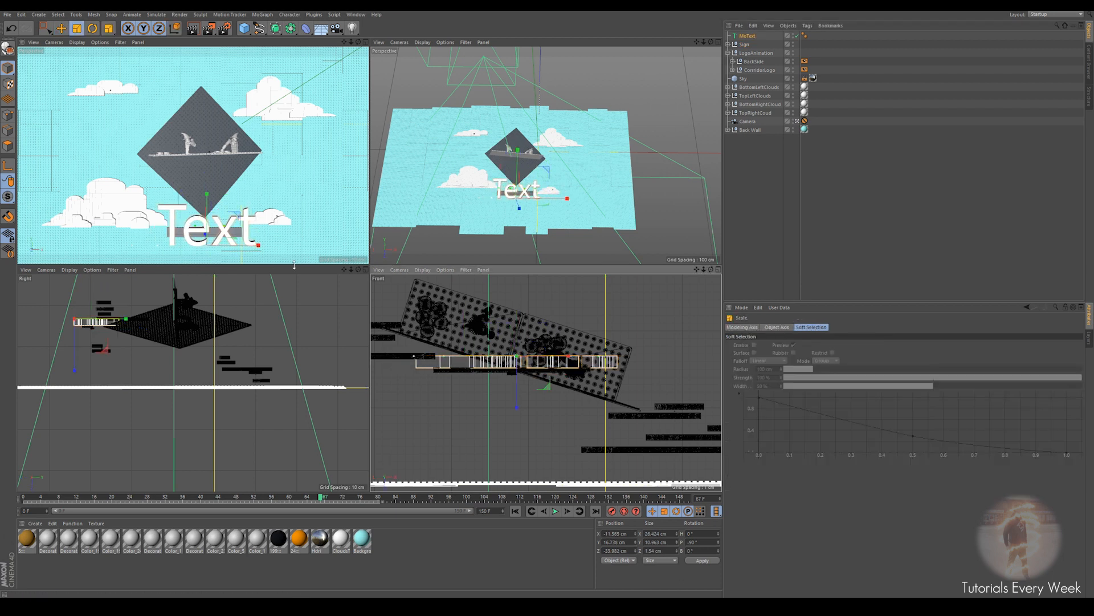
left_click_drag(162, 103, 130, 105)
key("e")
left_click_drag(517, 308, 511, 318)
key("t")
left_click_drag(494, 388, 336, 290)
key("e")
key("t")
mouse_move(206, 201)
left_mouse_down()
mouse_move(188, 197)
mouse_move(205, 195)
left_mouse_up()
key("e")
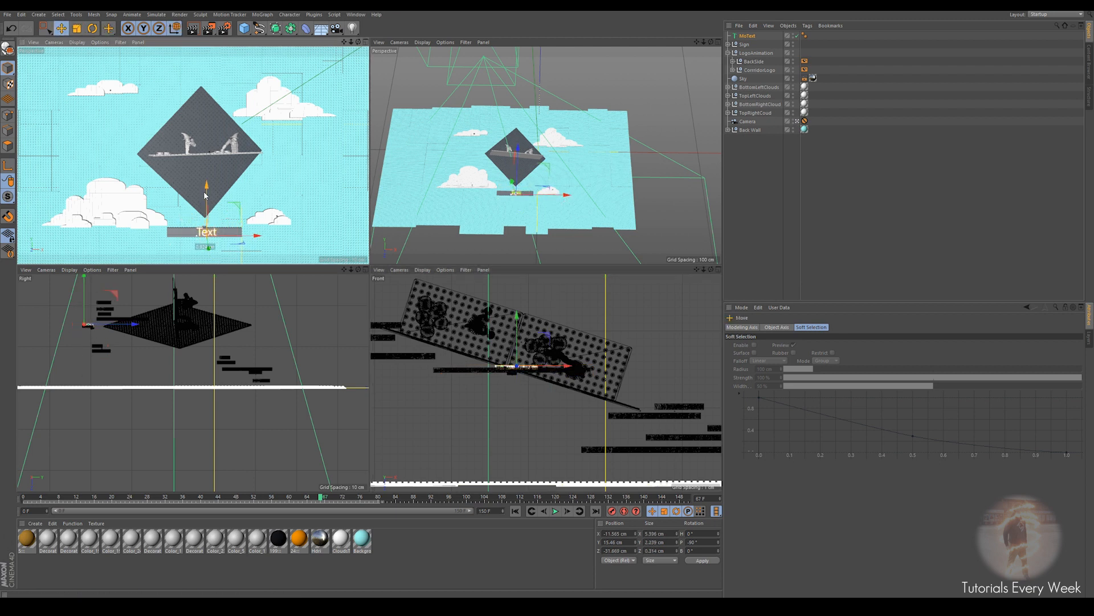
Change the MoText's text to "Tutorial" and look over its caps settings.
left_click(750, 36)
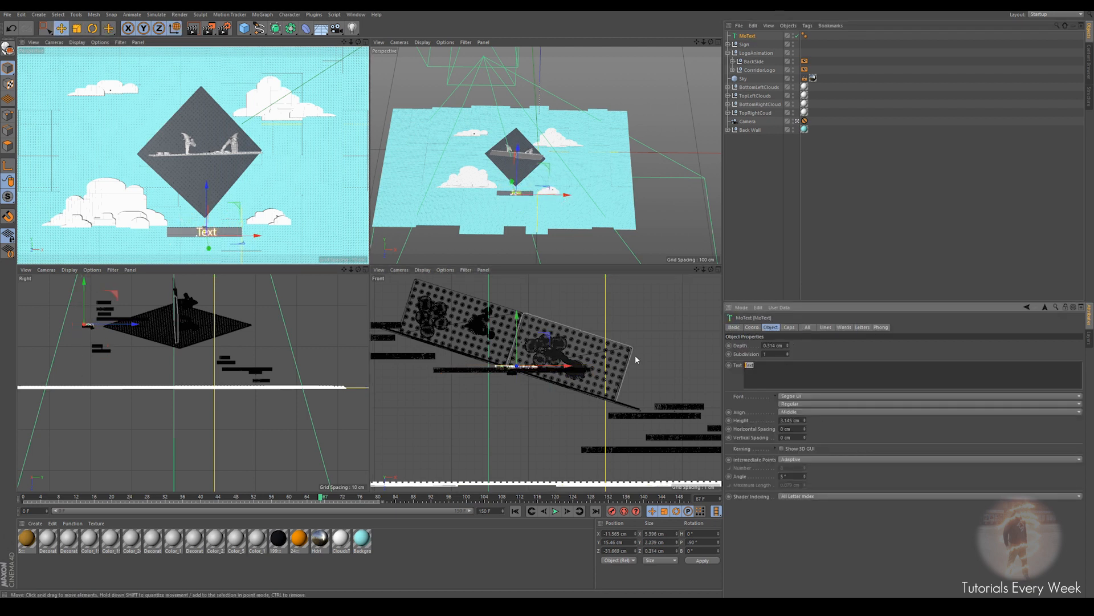
type("Tutorial")
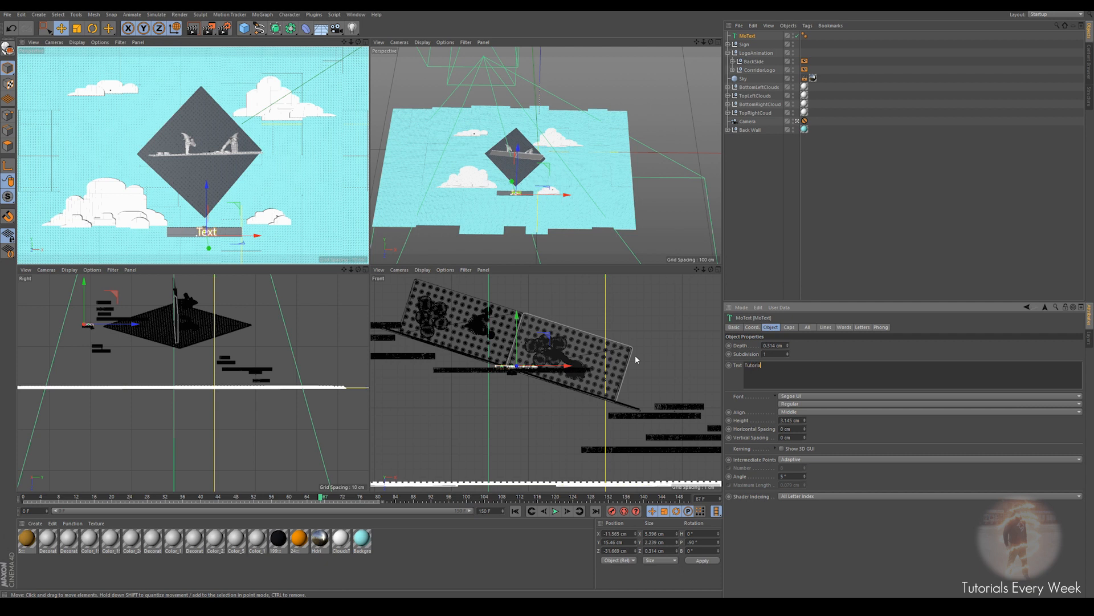
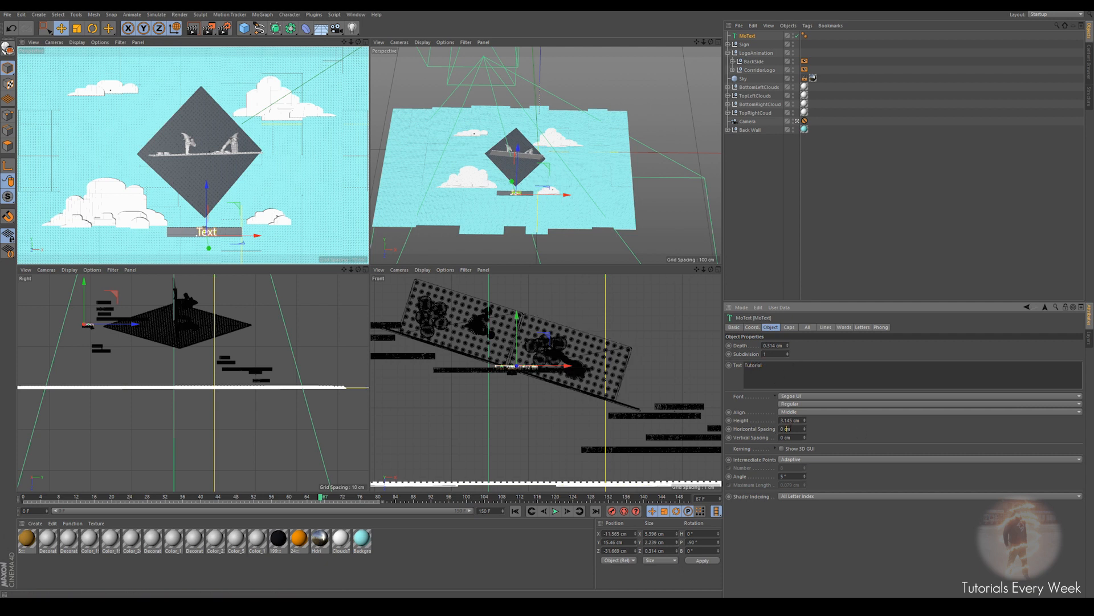
left_click(790, 328)
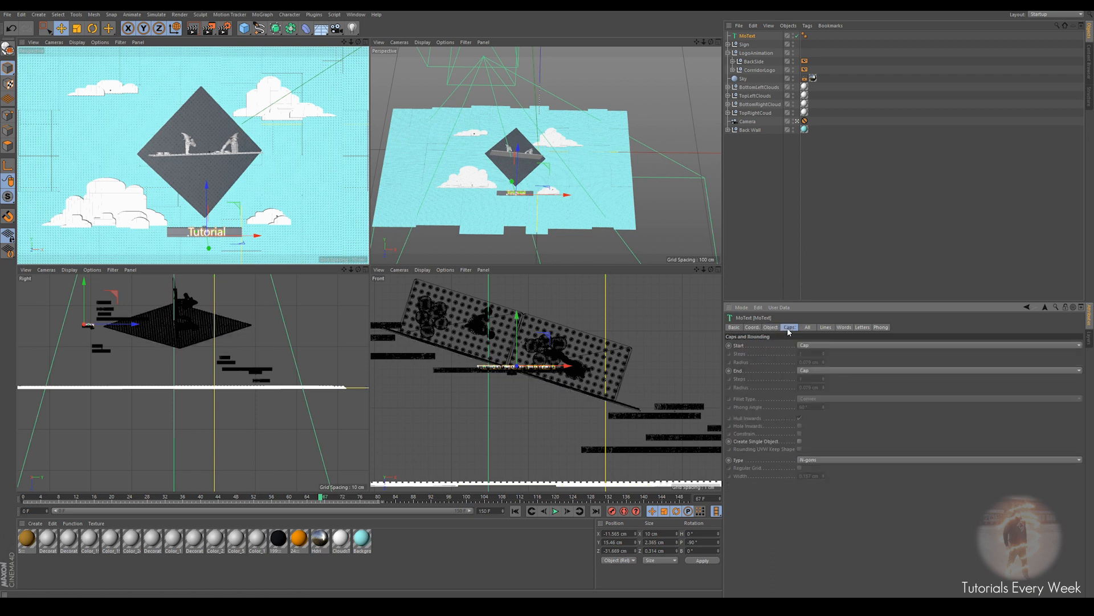
left_click(764, 328)
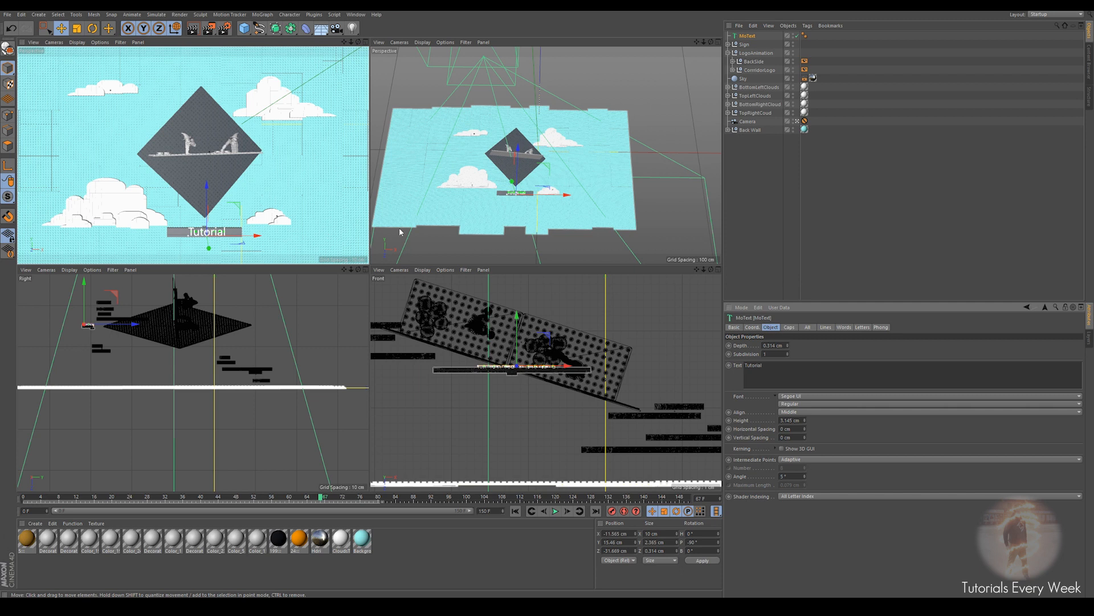
Nest the MoText object inside the Sign null and try rotating the whole sign group.
left_click_drag(749, 38, 749, 49)
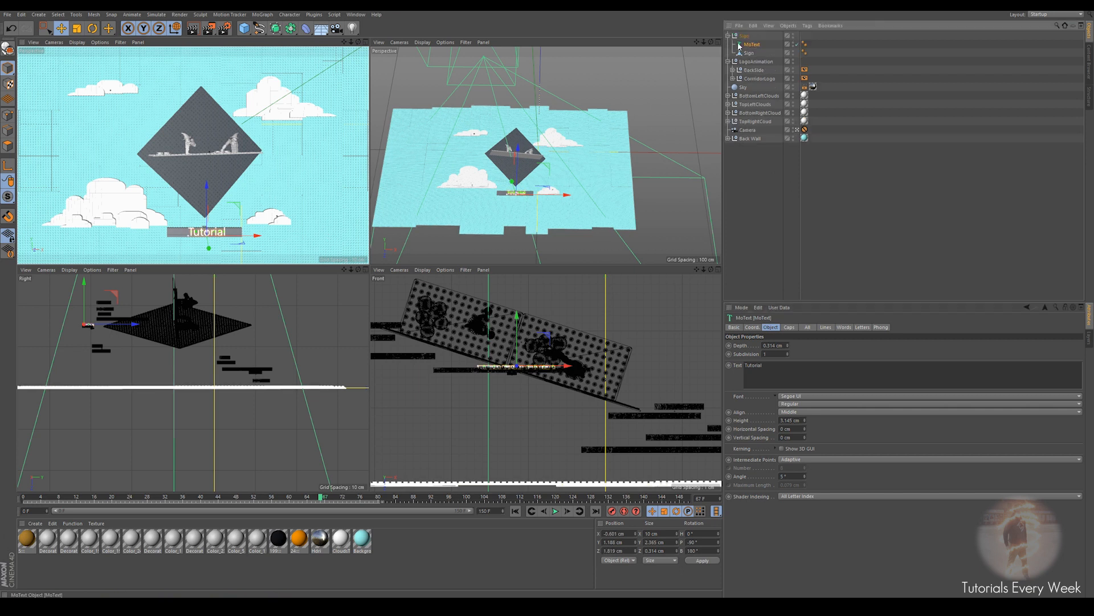
left_click(744, 36)
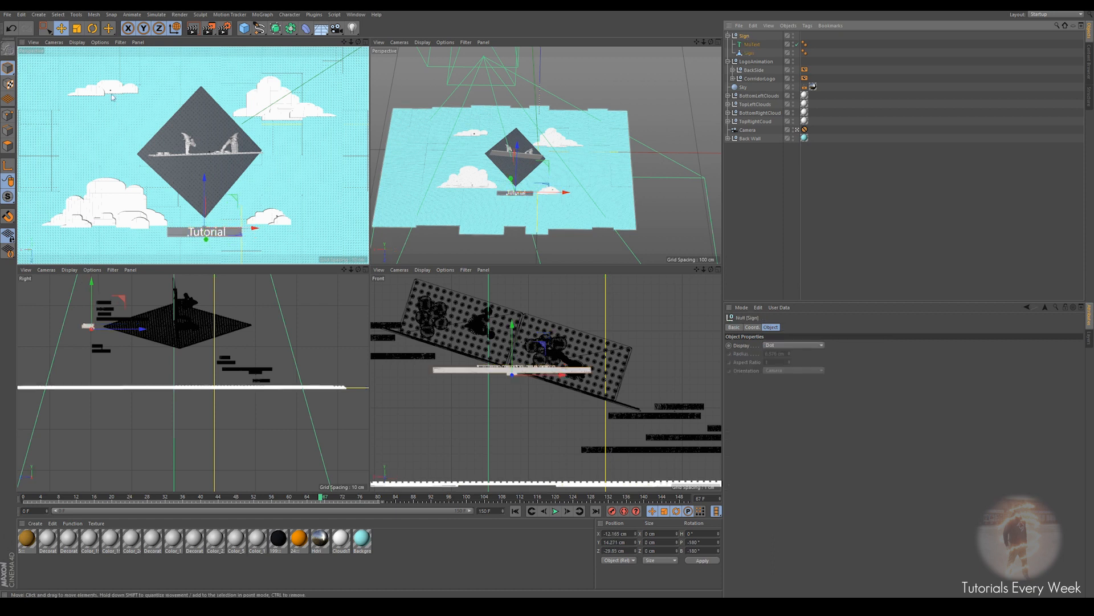
key("r")
left_click_drag(226, 238, 244, 252)
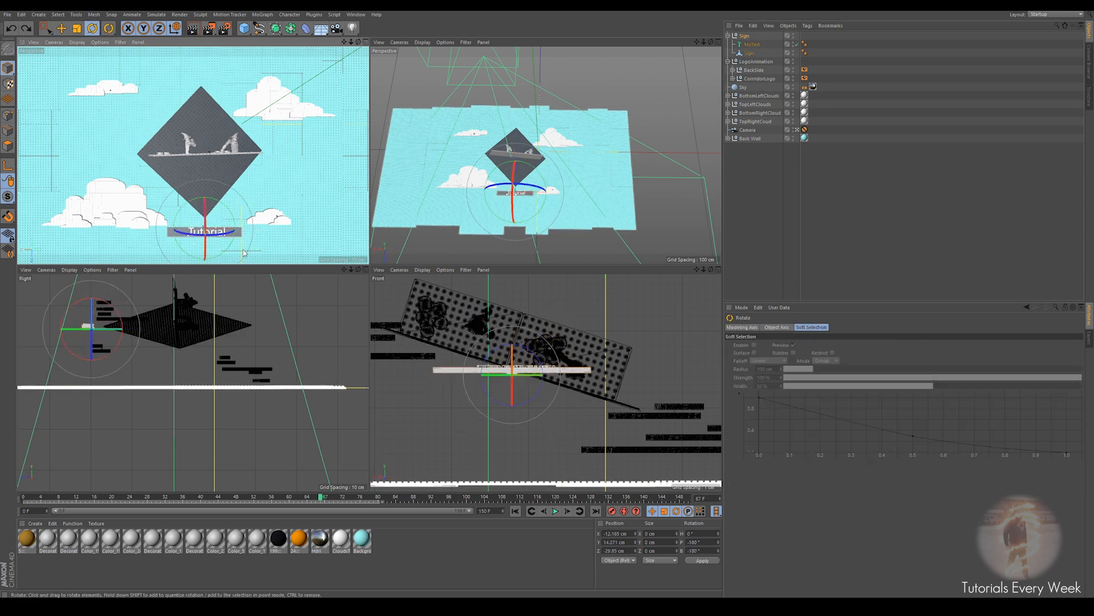
left_click(729, 36)
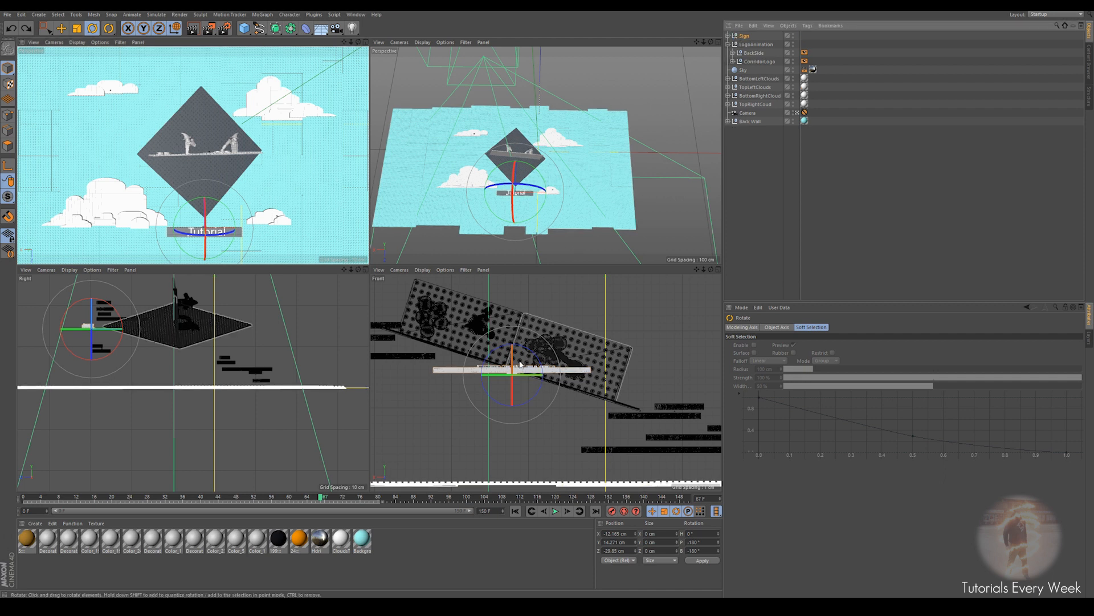
Switch the front viewport to the top view and frame the logo and cloud scene in it.
scroll(519, 374, "down", 10)
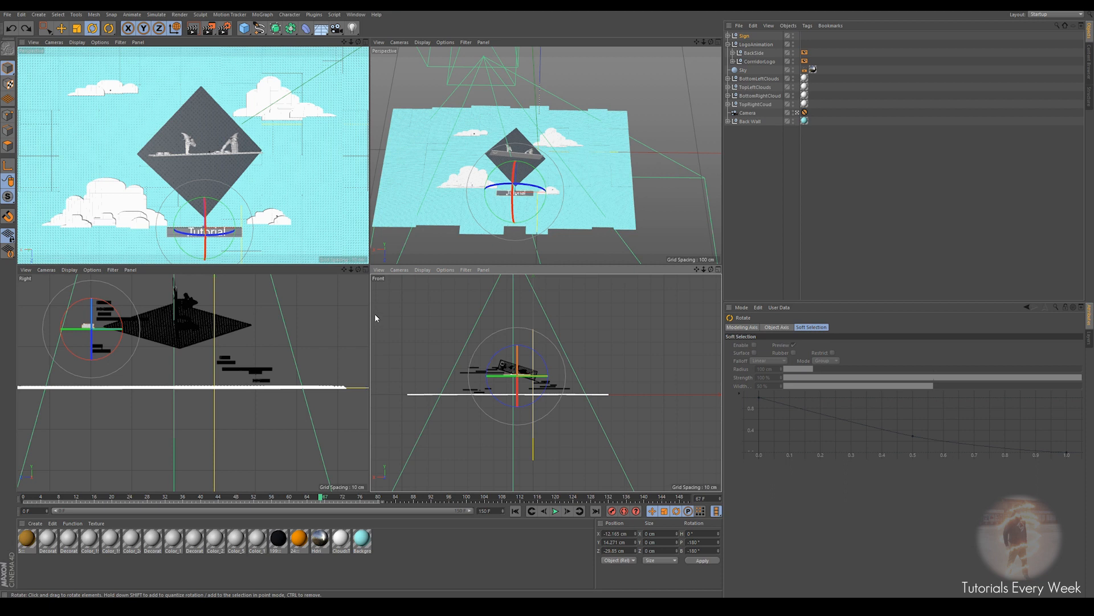
left_click(380, 270)
mouse_move(422, 271)
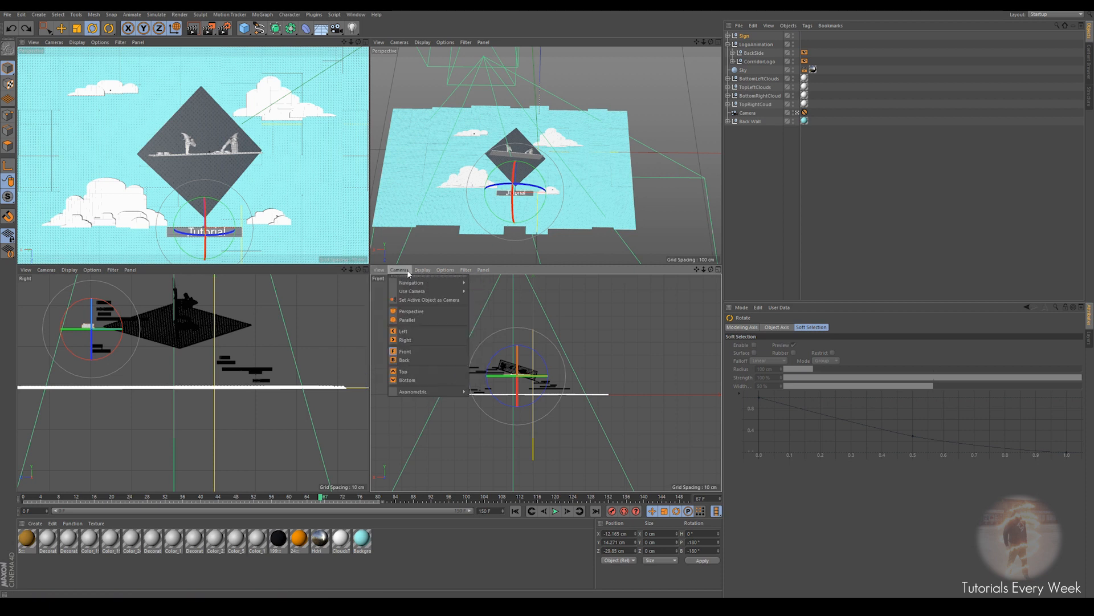
left_click(405, 372)
scroll(509, 413, "up", 8)
middle_click_drag(510, 413, 583, 390, "alt")
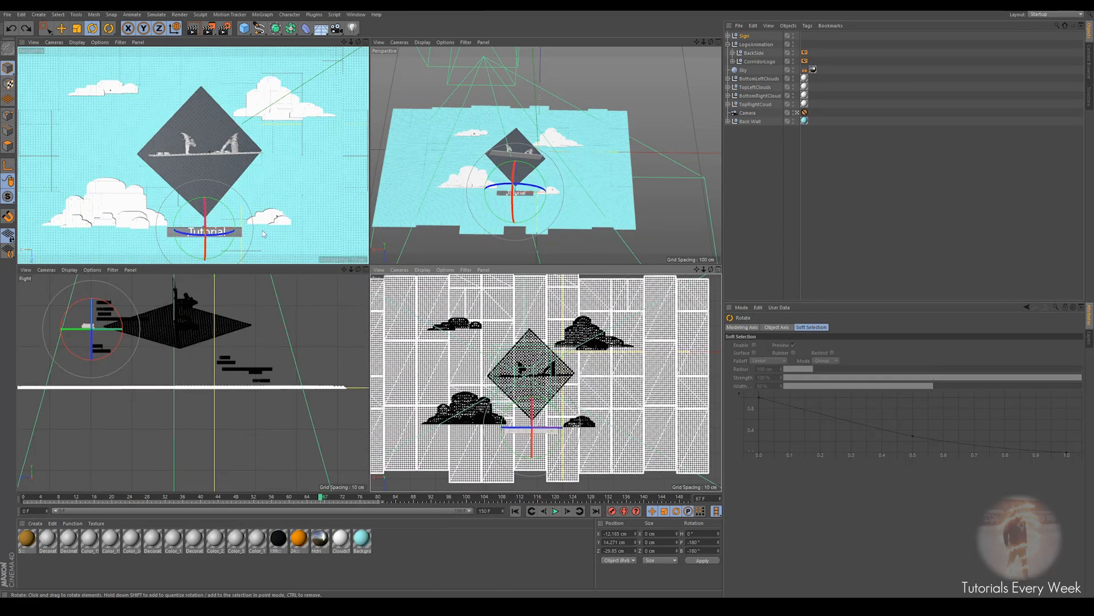
Draw a two-point linear spline about 38 cm long from the top-left cloud straight up past the back wall in the top view.
left_click(260, 28)
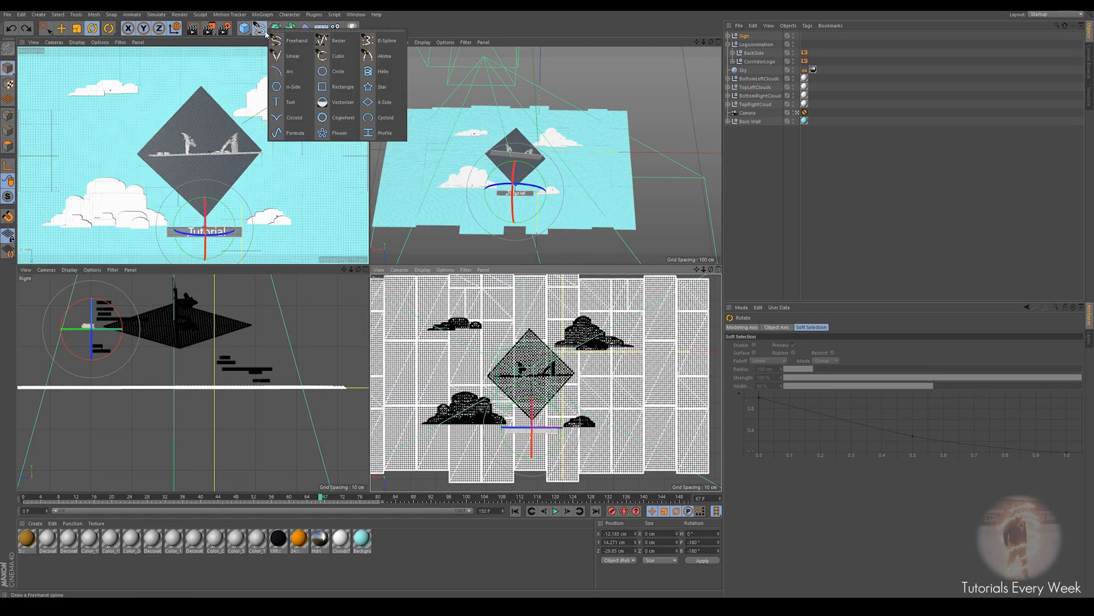
left_click(288, 57)
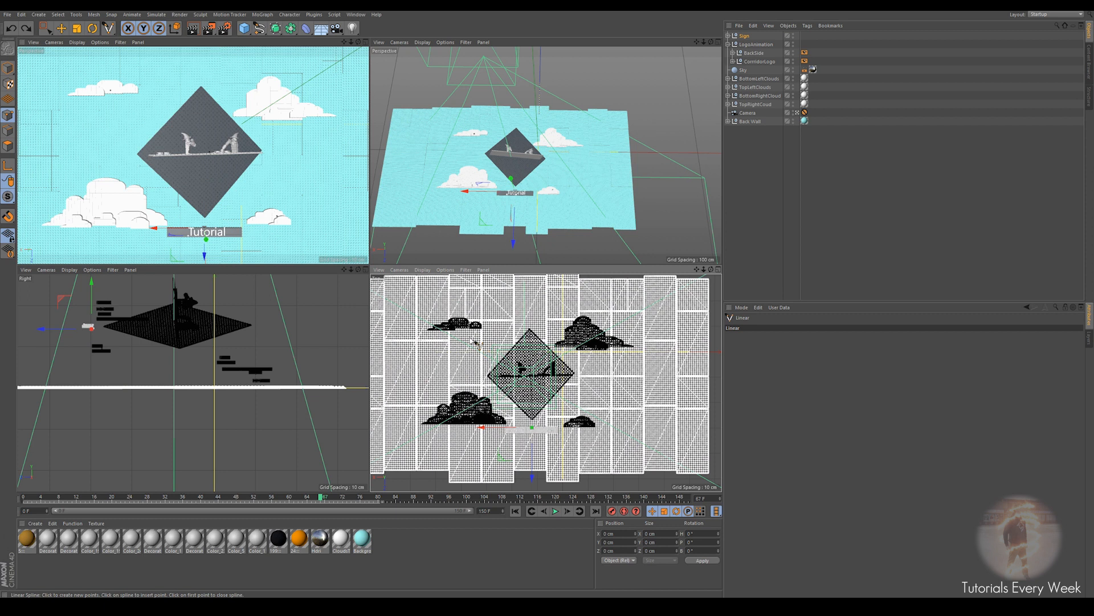
middle_click_drag(488, 354, 507, 394, "alt")
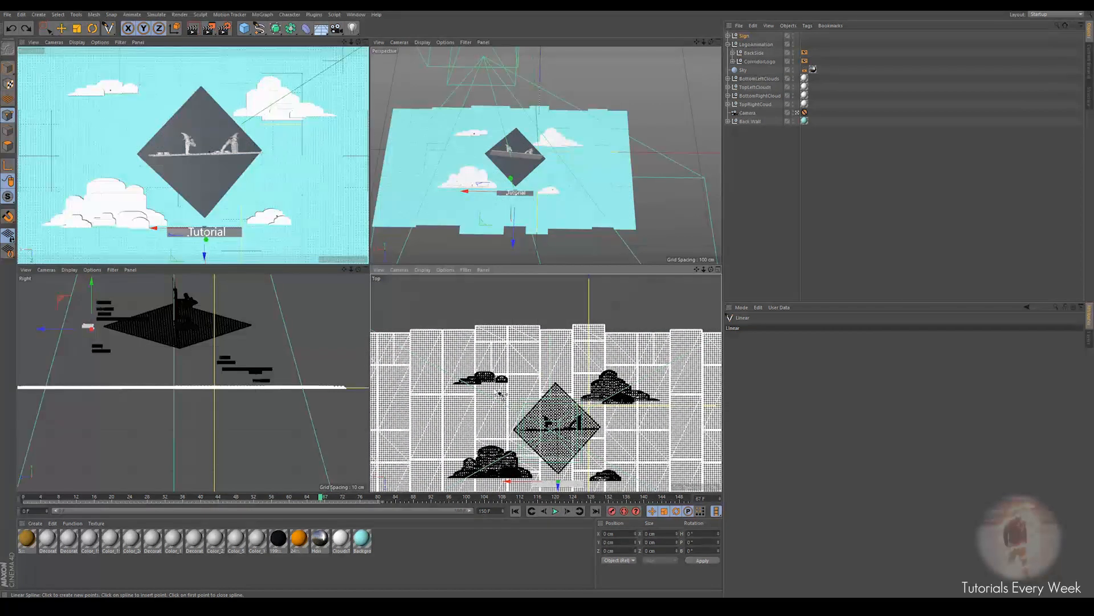
left_click(484, 377)
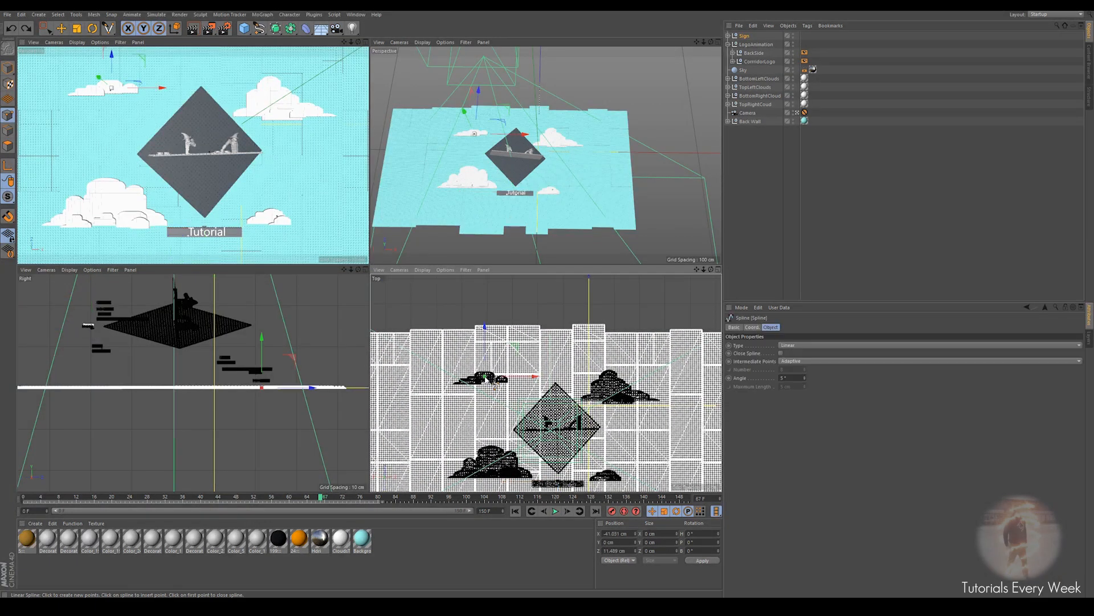
left_click(483, 280)
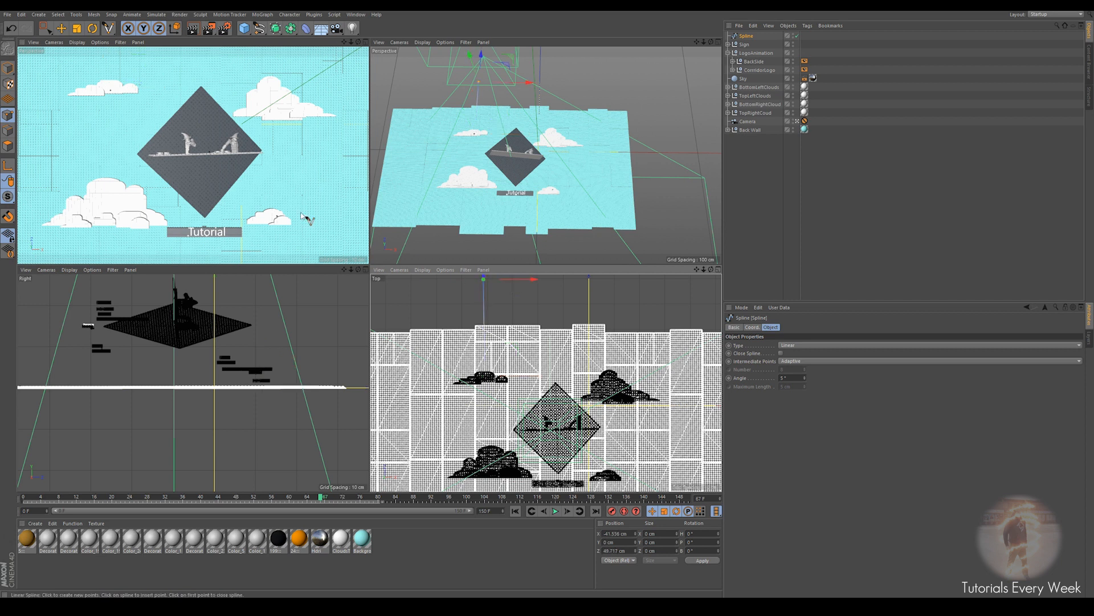
Raise the spline in the right view towards the top-left cloud's depth, to about Y 3.7 cm.
left_click(9, 71)
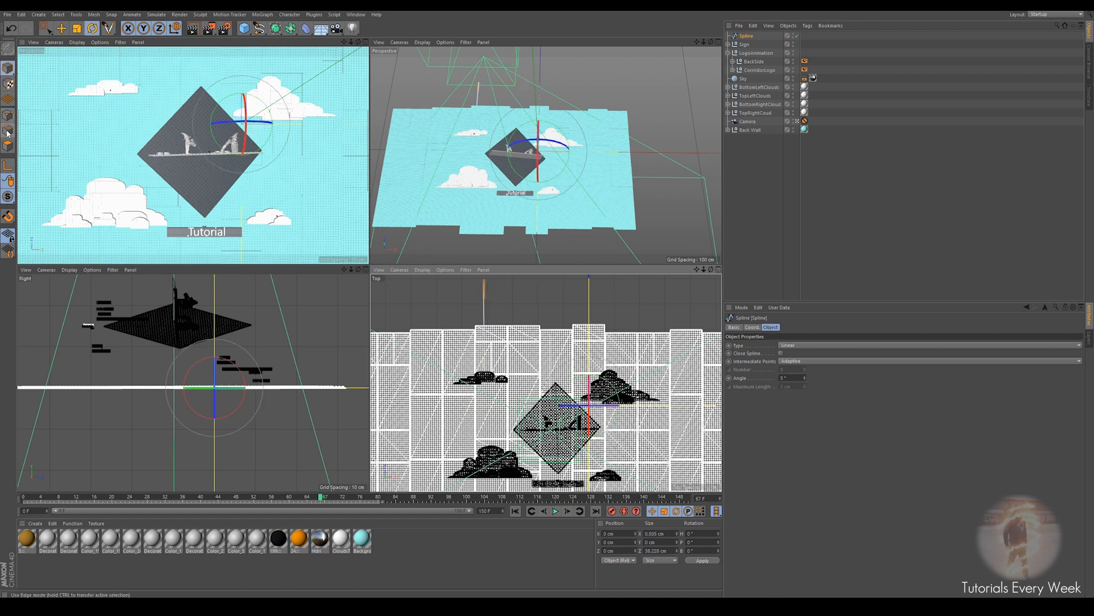
left_click(60, 29)
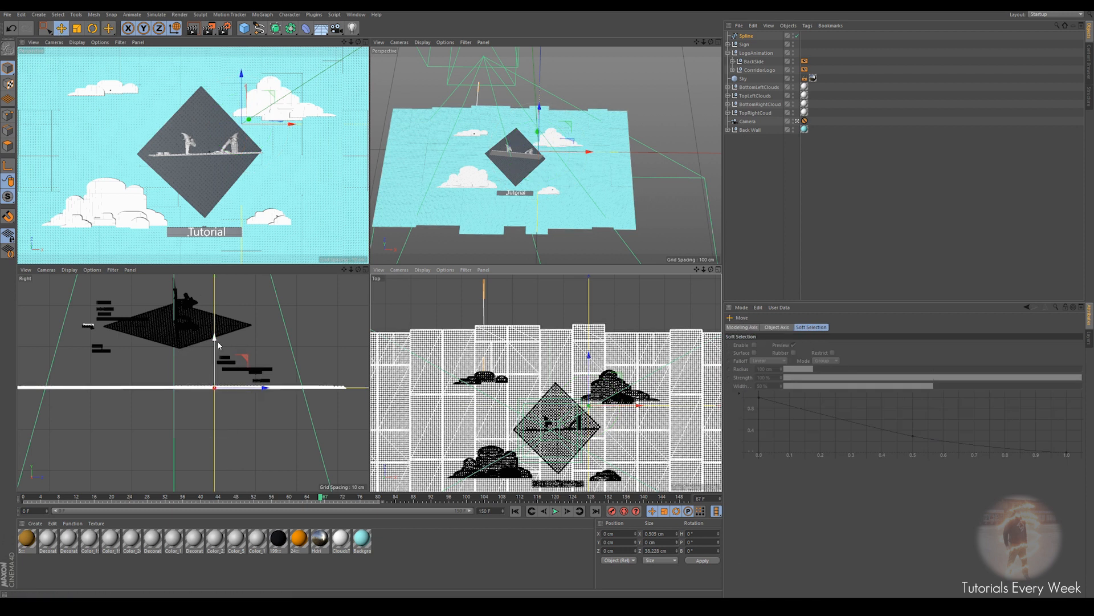
left_click(749, 96)
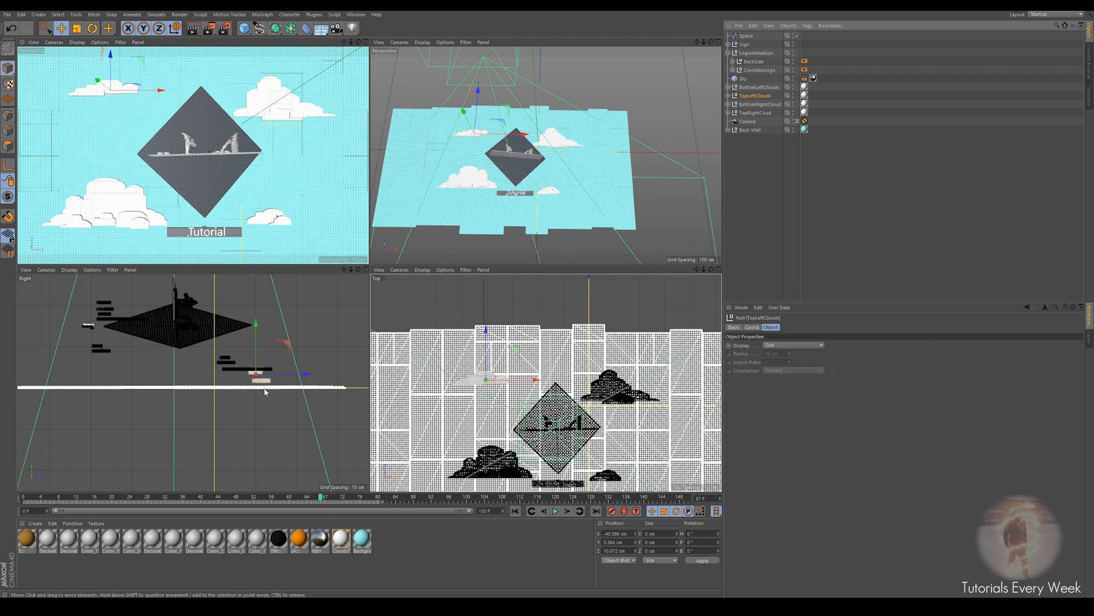
scroll(255, 327, "up", 5)
scroll(262, 333, "down", 5)
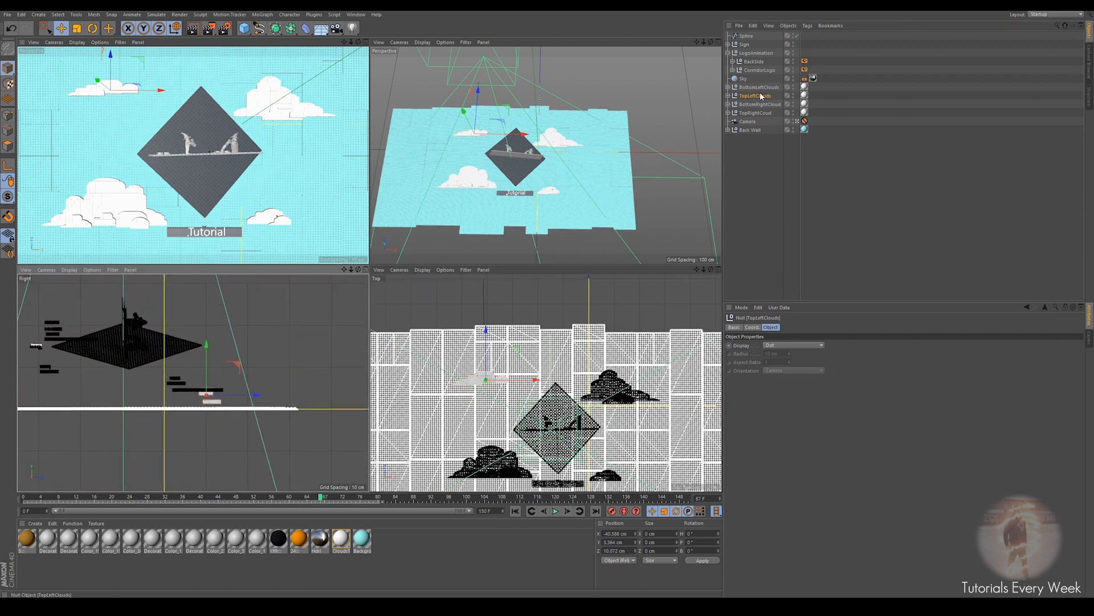
left_click(746, 36)
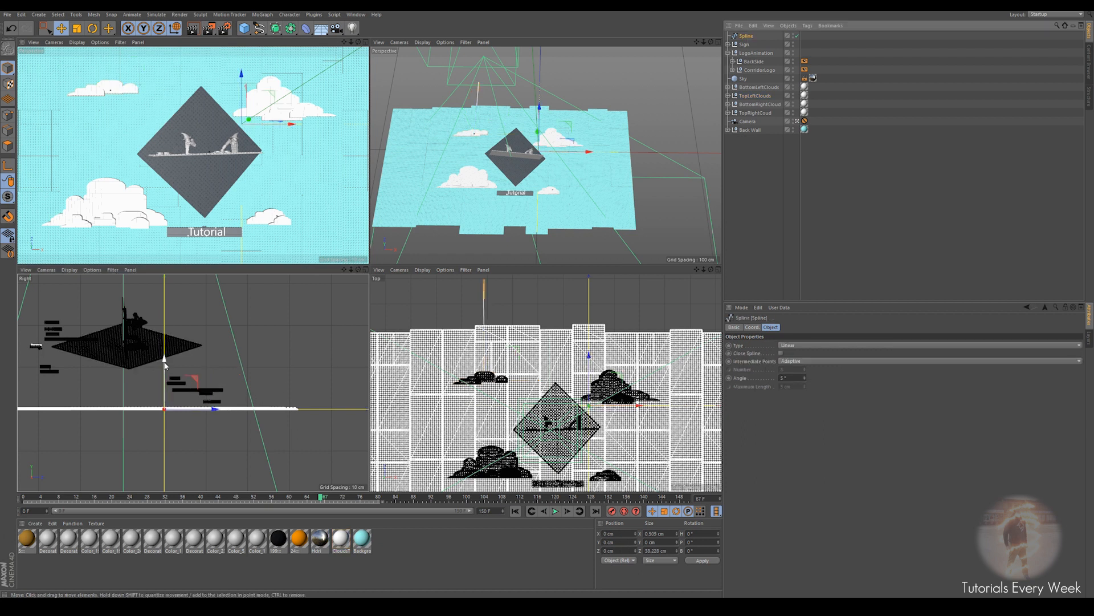
left_click_drag(165, 359, 166, 346)
scroll(248, 404, "up", 1)
scroll(248, 404, "up", 4)
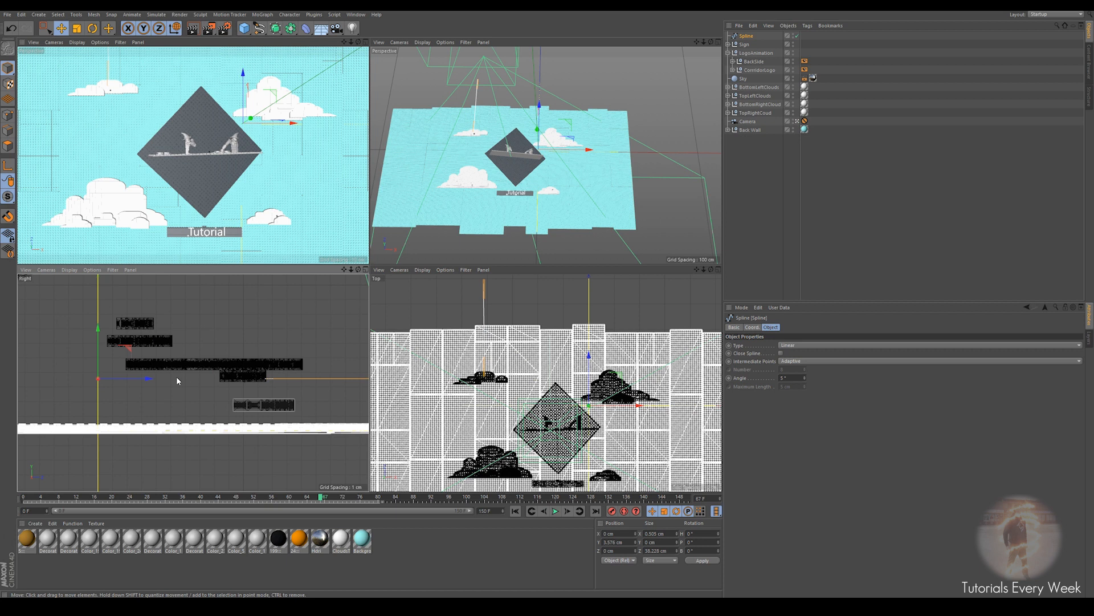
mouse_move(98, 332)
left_mouse_down()
mouse_move(103, 306)
mouse_move(100, 331)
left_mouse_up()
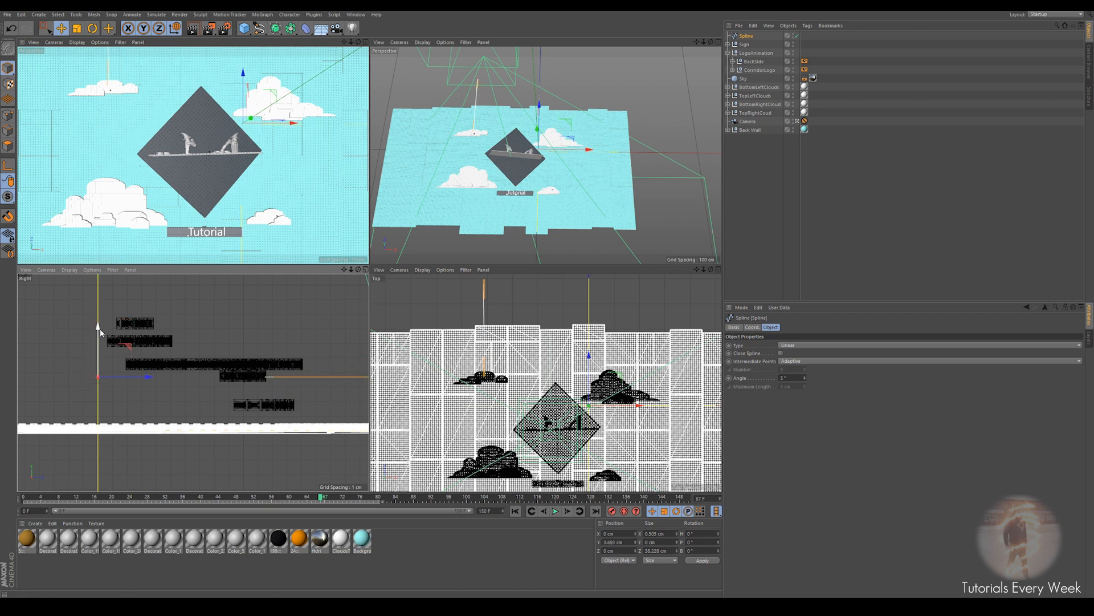
left_click(308, 393)
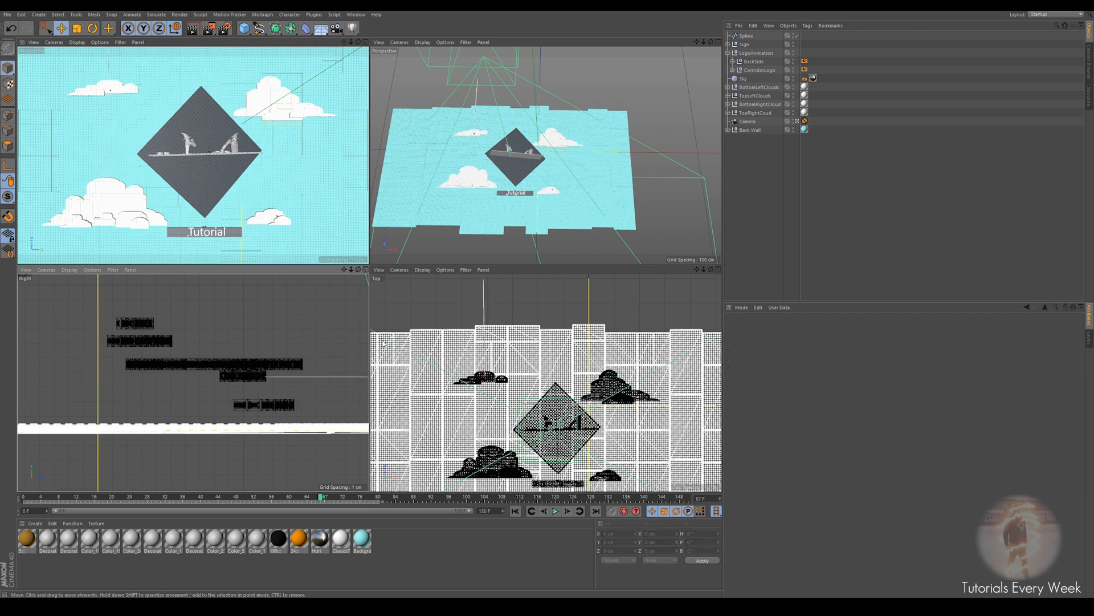
Check which pieces belong to the TopLeftClouds group, and lower the spline to about Y 1.7 cm to line up with its lower cloud.
left_click(758, 87)
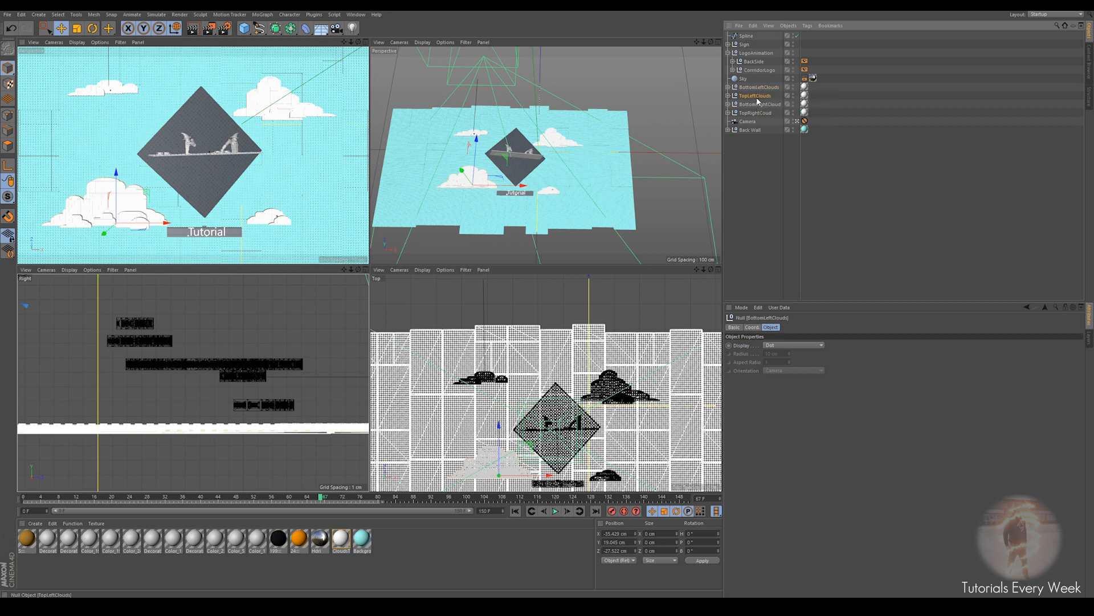
left_click(756, 95)
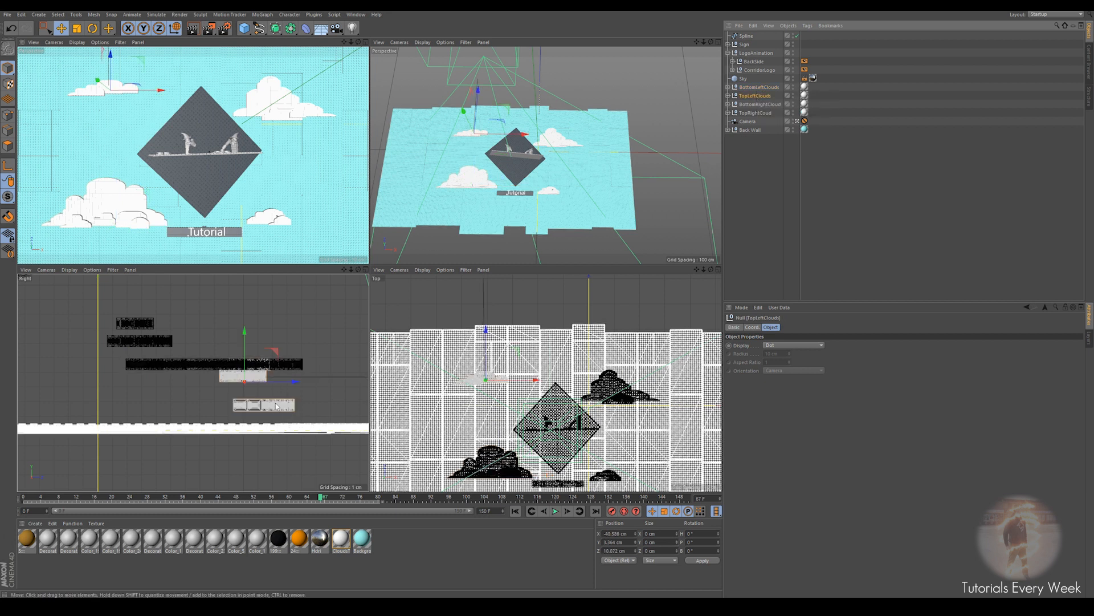
left_click(740, 37)
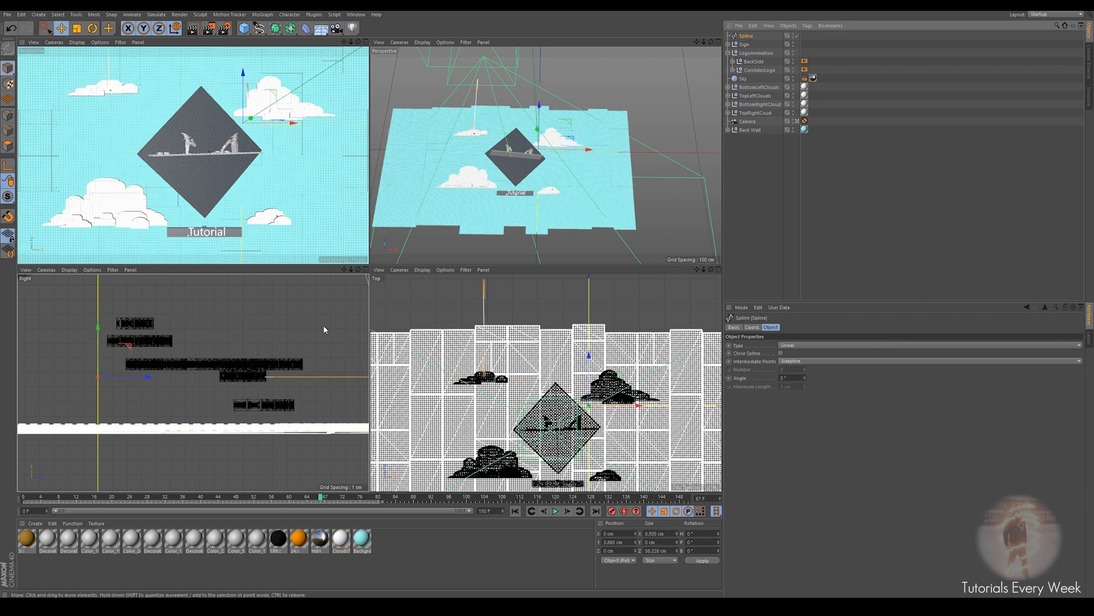
left_click_drag(94, 358, 95, 351)
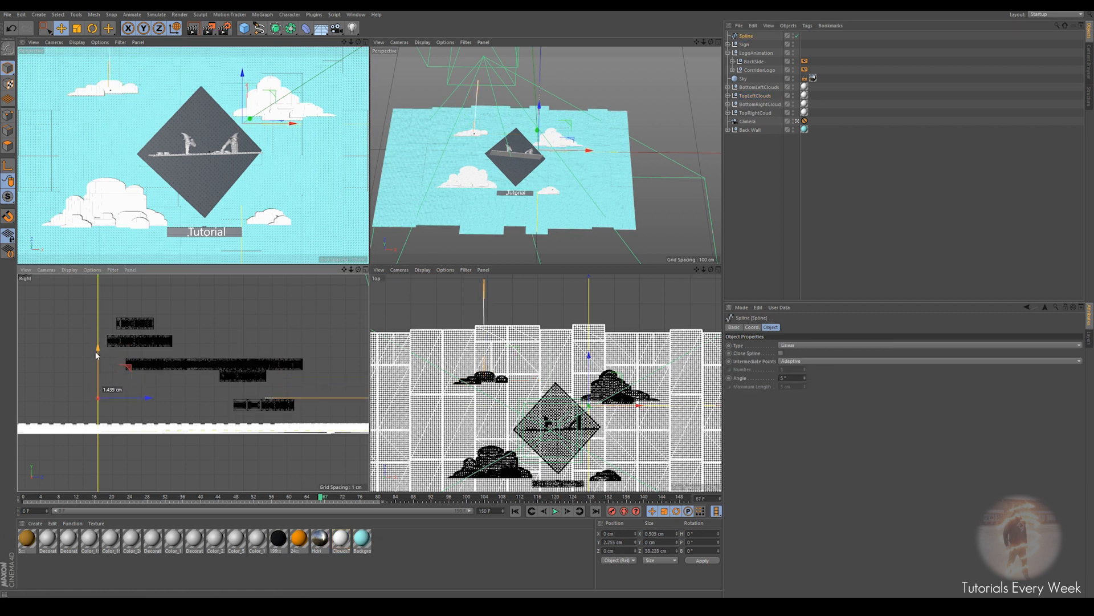
left_click_drag(95, 351, 96, 362)
middle_click_drag(301, 408, 246, 366, "alt")
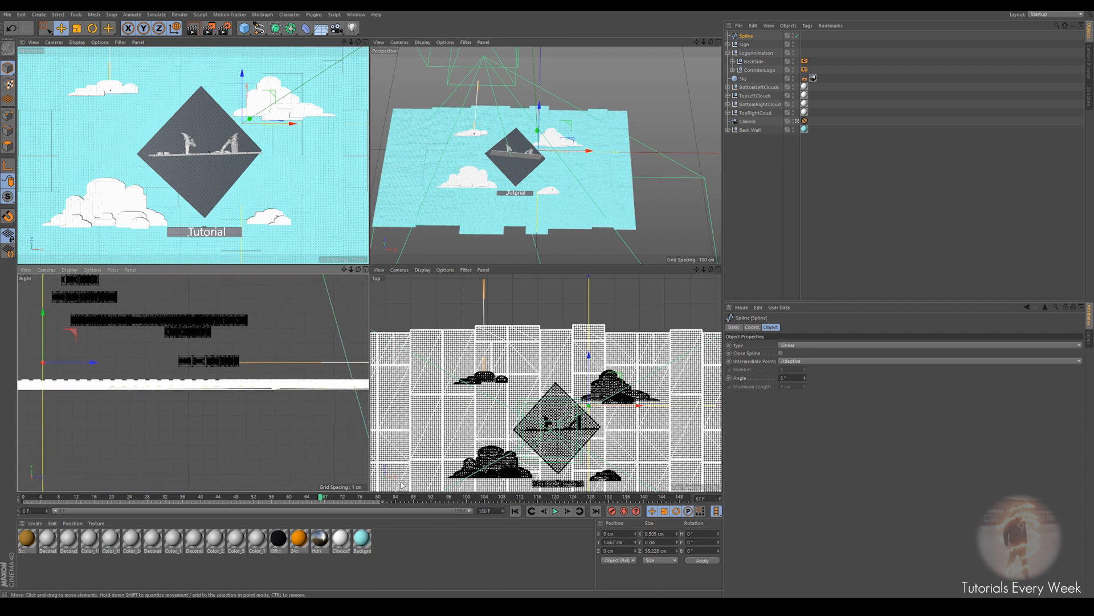
Return to frame 0 and add a Spline Dynamics hair tag to the spline.
left_click(516, 511)
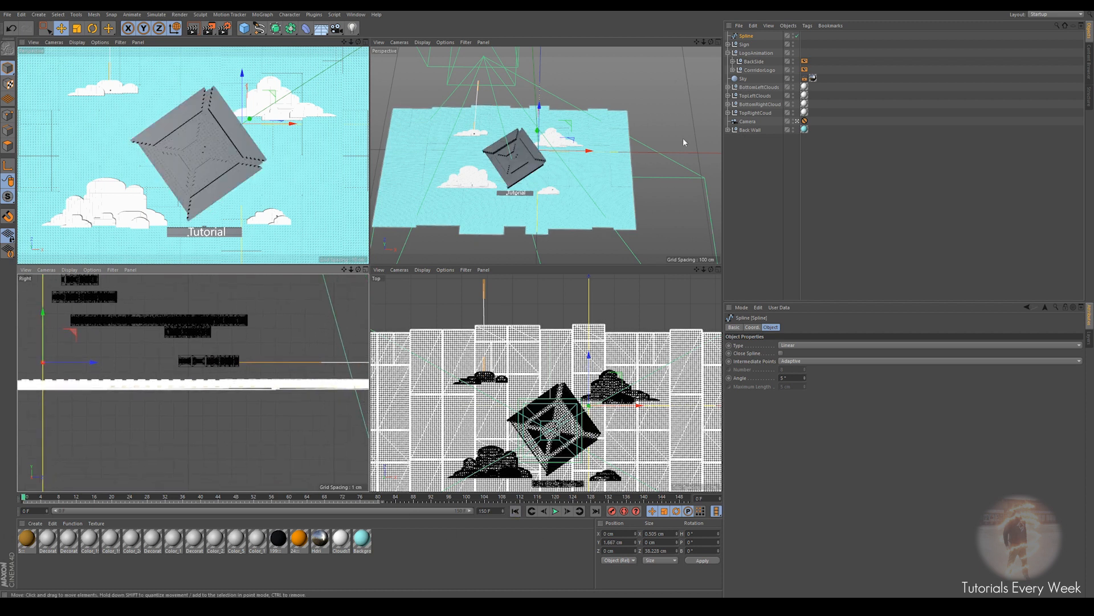
right_click(747, 39)
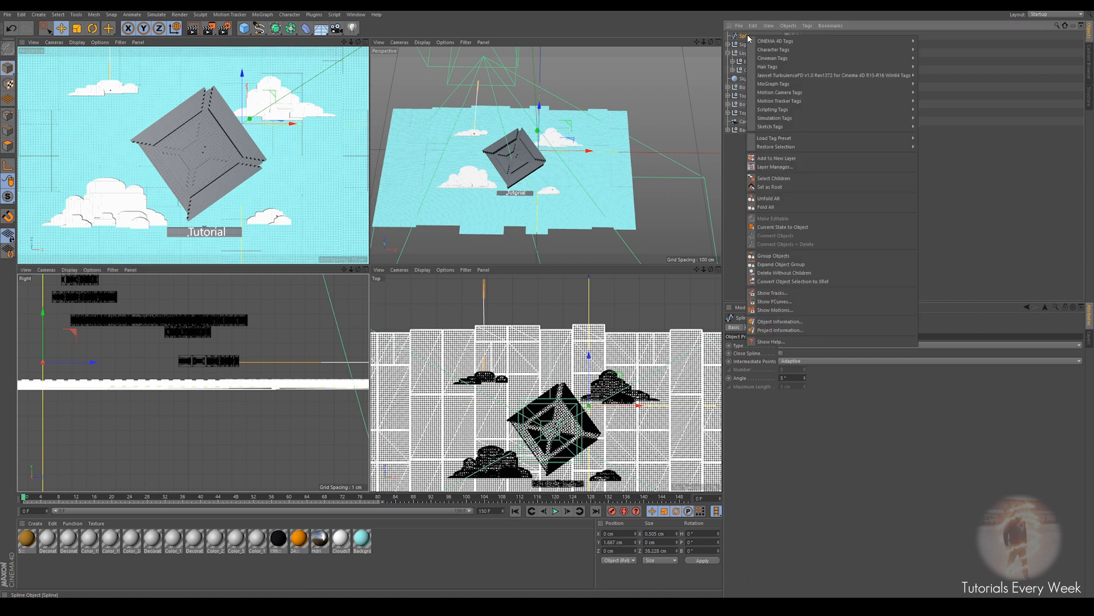
mouse_move(777, 71)
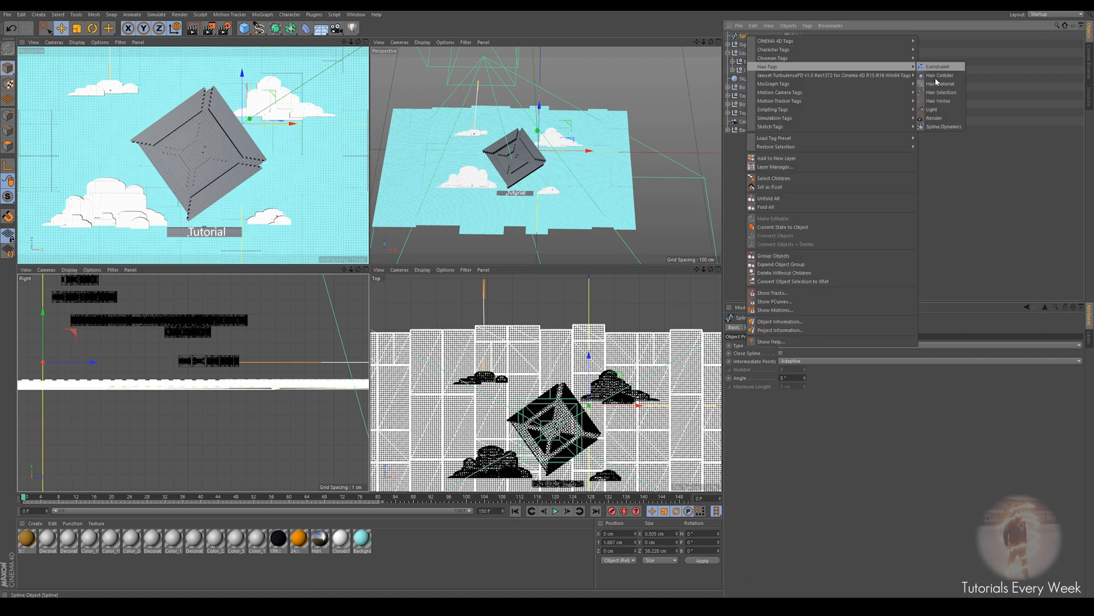
left_click(945, 126)
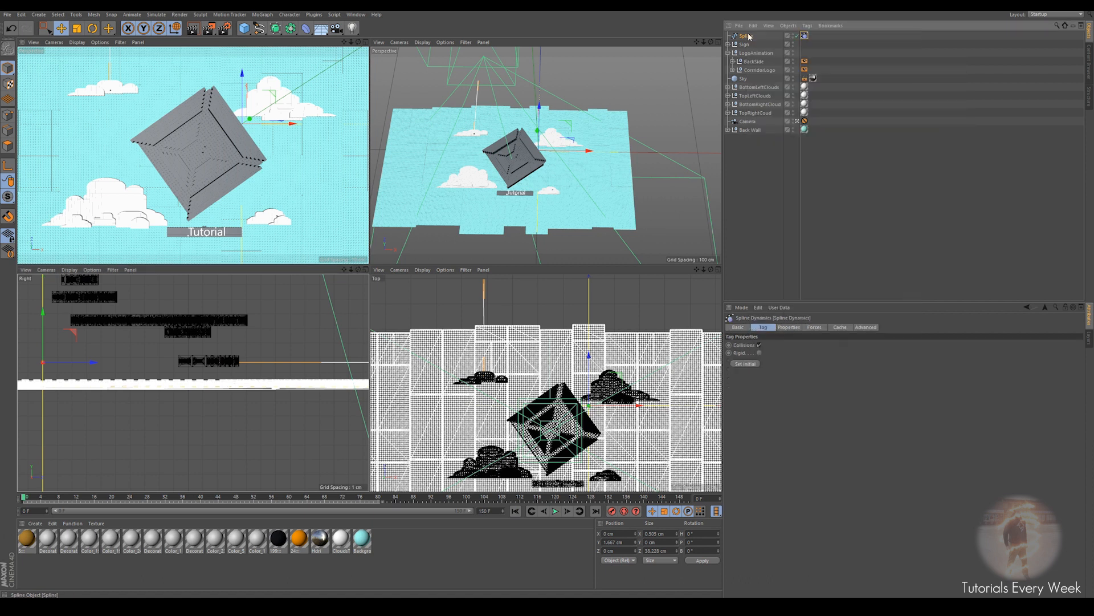
Add a hair Constraint tag to the spline and duplicate it so the spline has two.
right_click(750, 37)
mouse_move(763, 49)
mouse_move(779, 68)
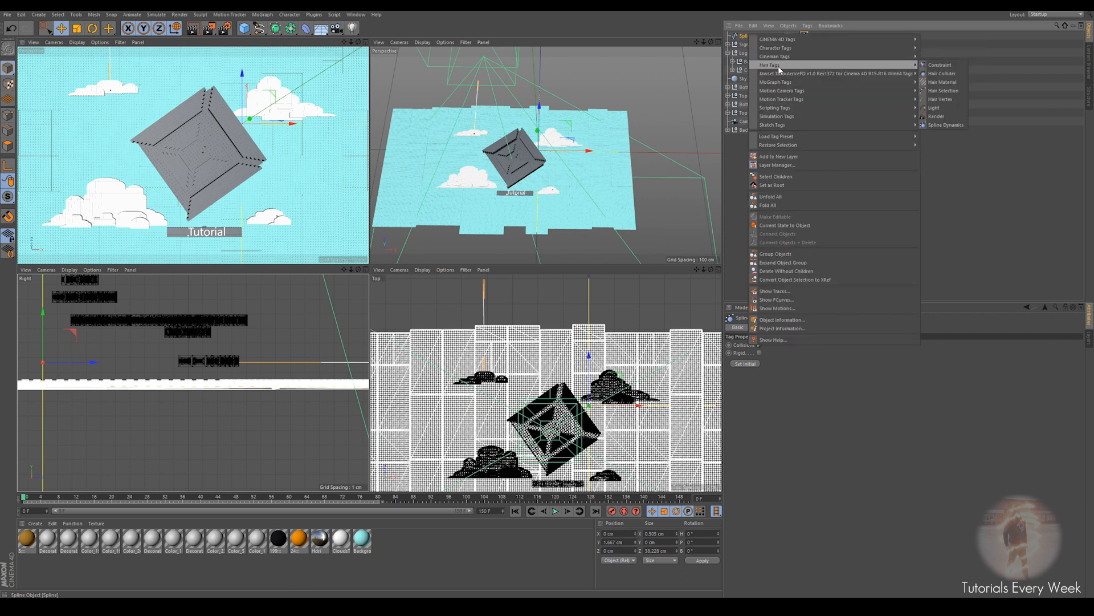
left_click(929, 70)
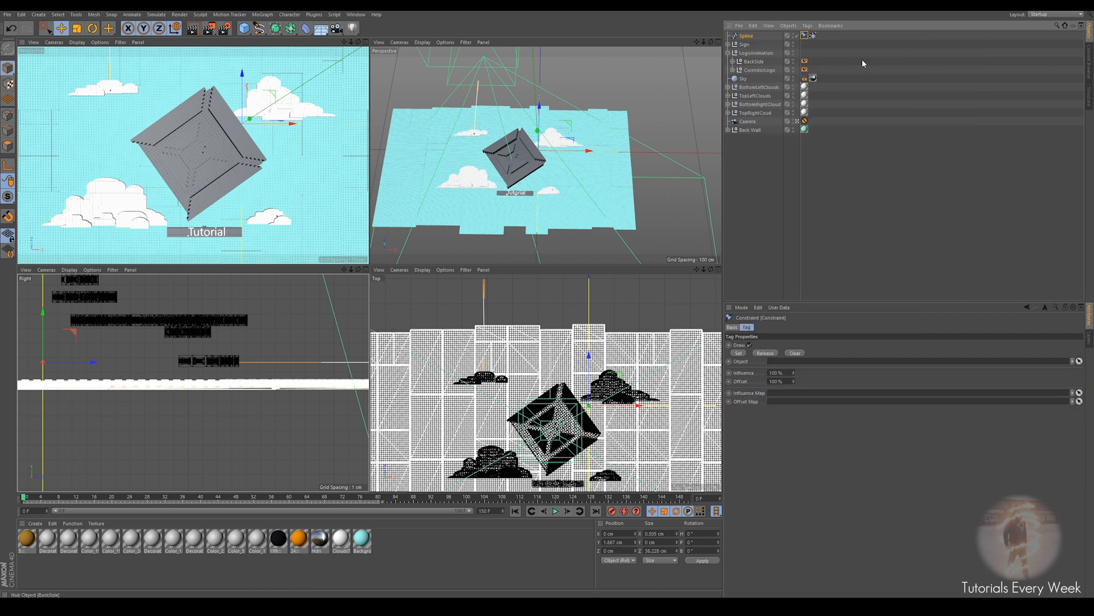
left_click_drag(808, 35, 811, 37)
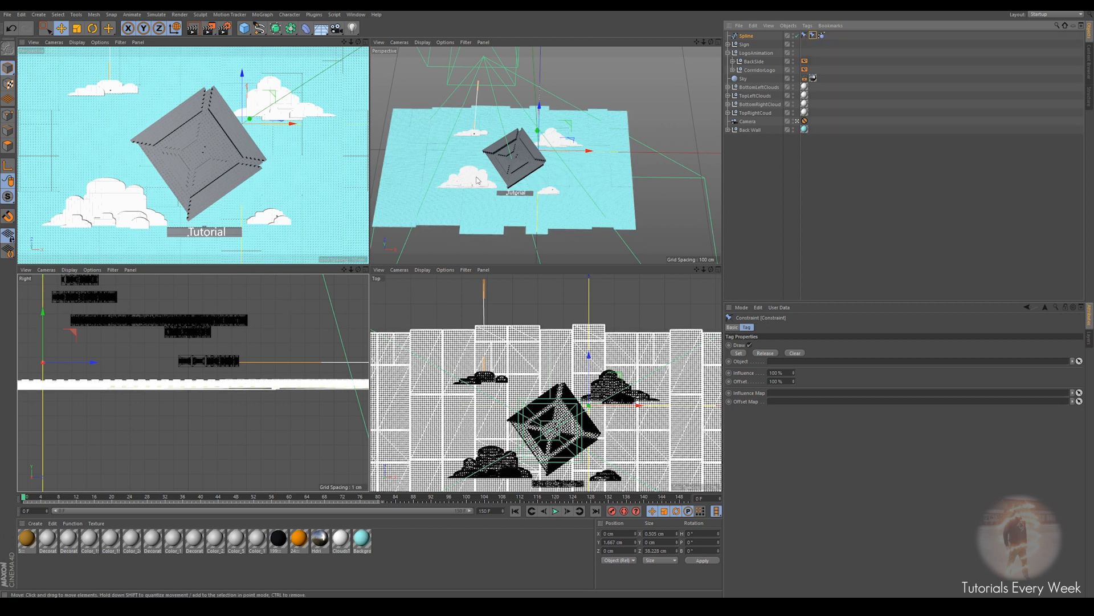
Add a cube and shrink it to a bar about 119 cm wide, 13 cm high and 14 cm deep.
scroll(460, 186, "down", 5)
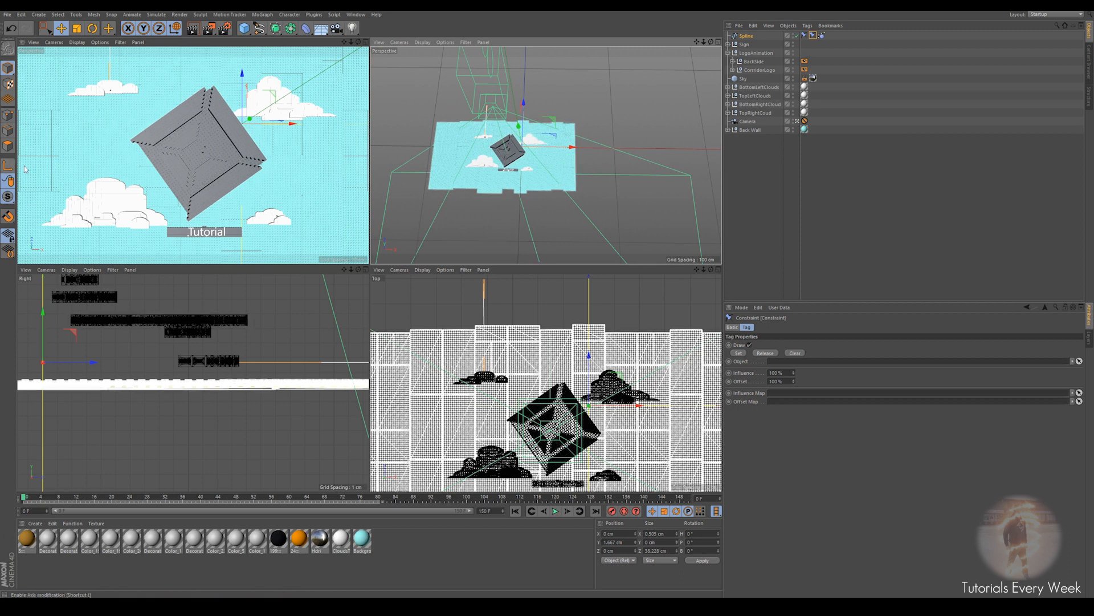
left_click_drag(244, 28, 312, 39)
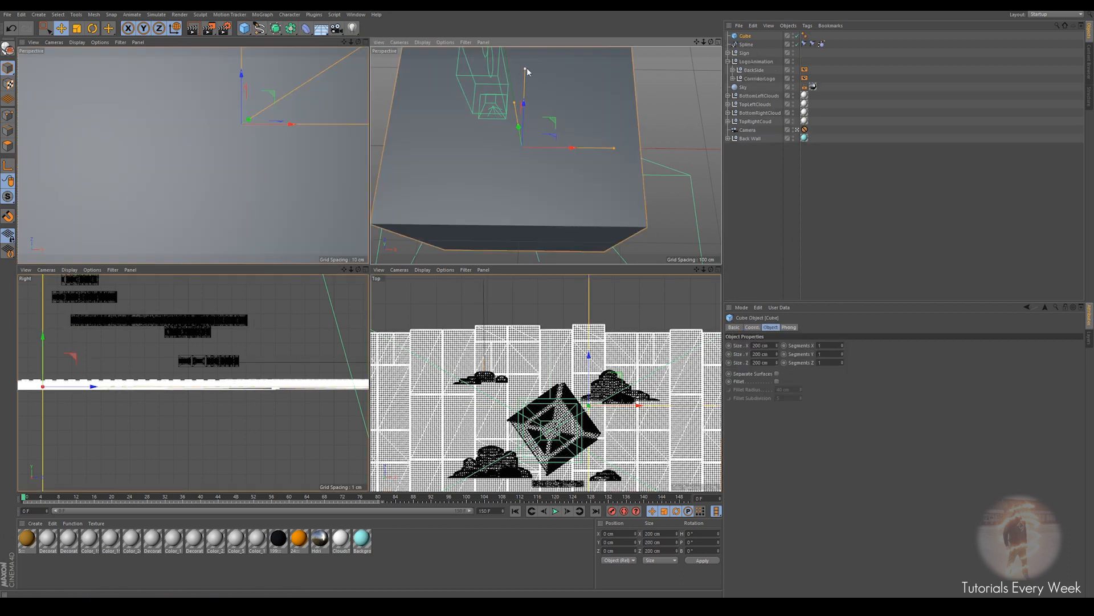
left_click_drag(525, 82, 522, 125)
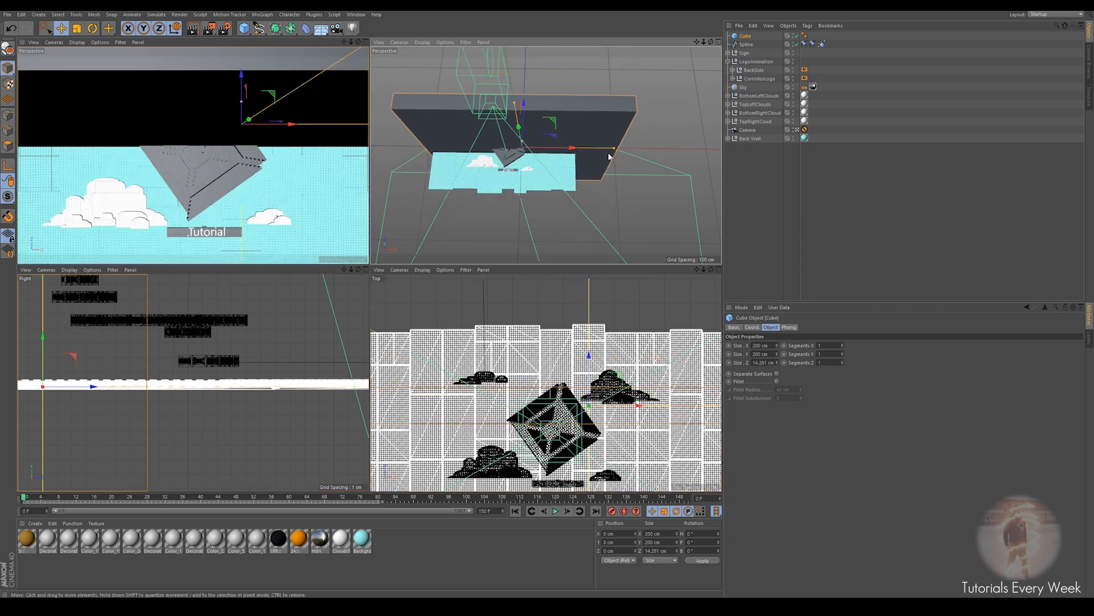
left_click_drag(614, 154, 577, 154)
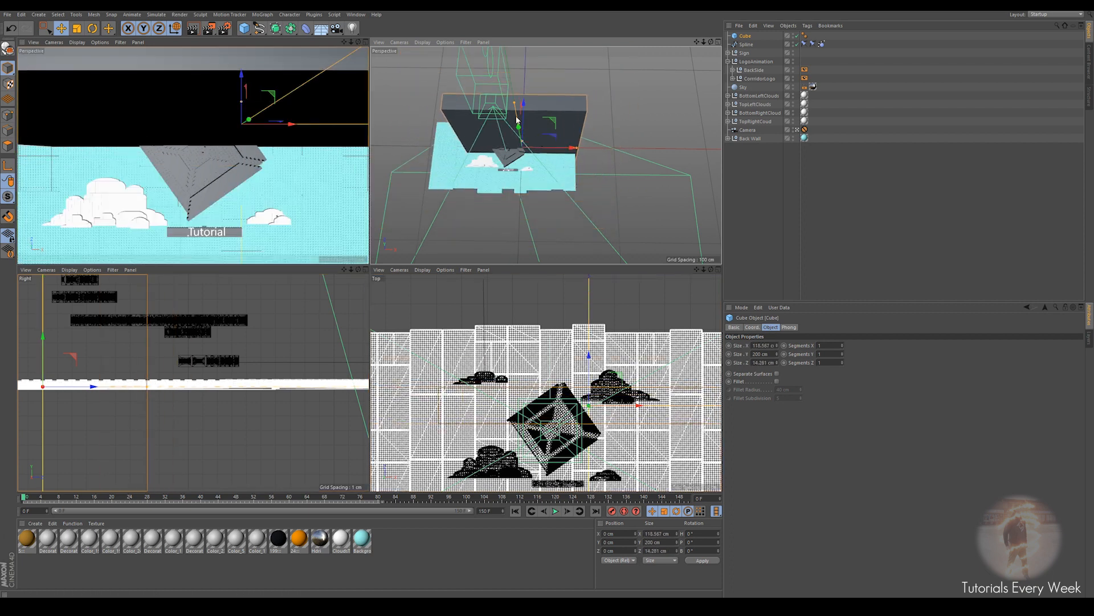
left_click_drag(518, 108, 526, 78)
Move the cube bar beyond the wall's upper edge, to about X -22.8, Y 1.8 and Z 49.2 cm.
left_click_drag(570, 111, 419, 81)
scroll(569, 112, "up", 6)
left_click_drag(550, 180, 500, 204, "alt")
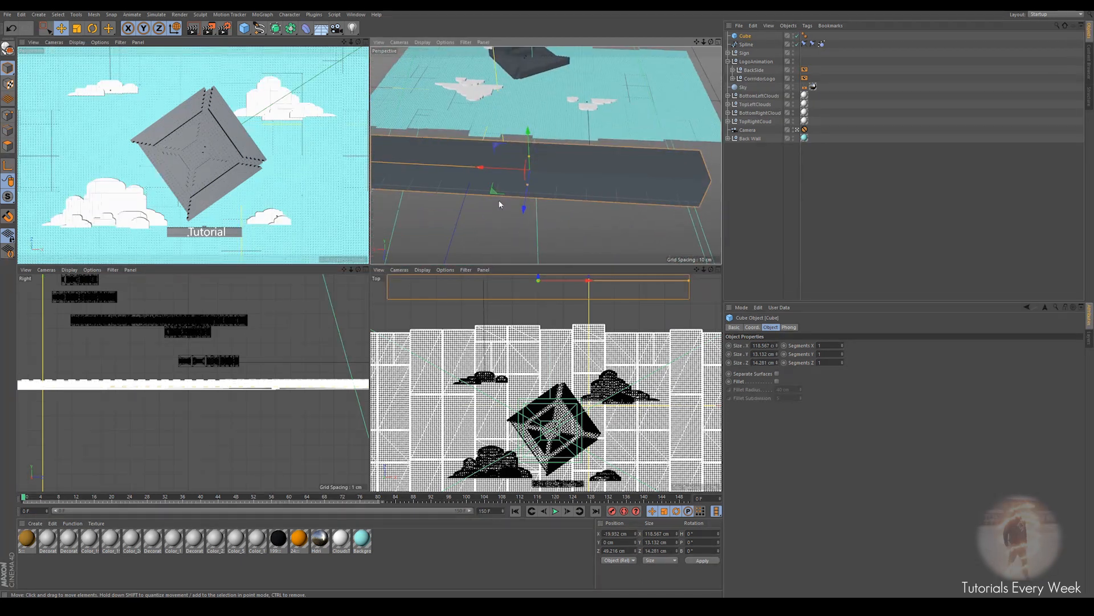
left_click_drag(484, 165, 490, 172)
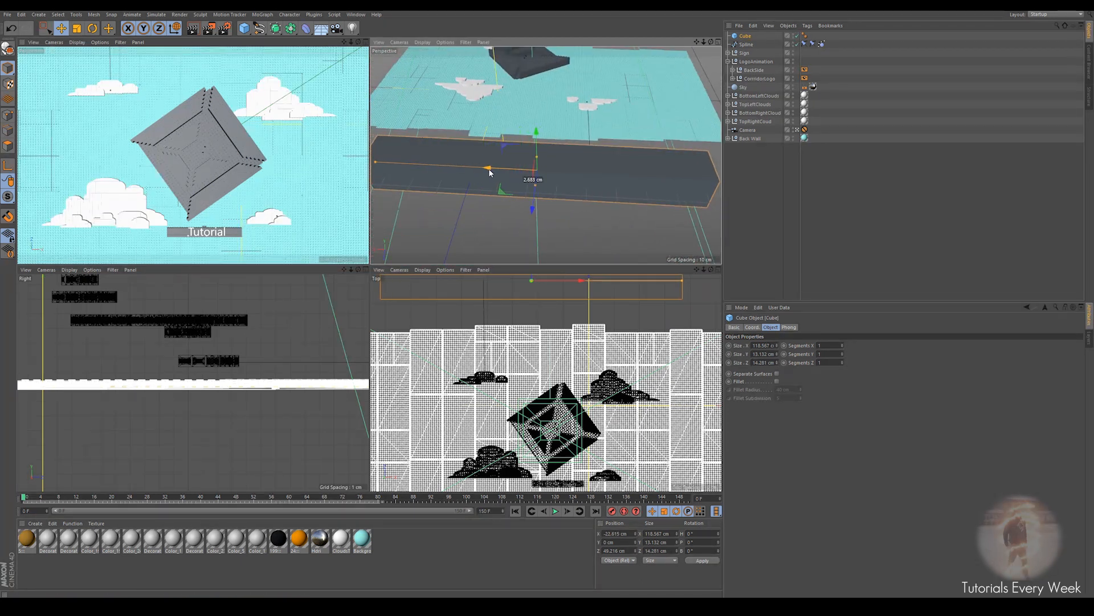
left_click_drag(550, 207, 673, 165, "alt")
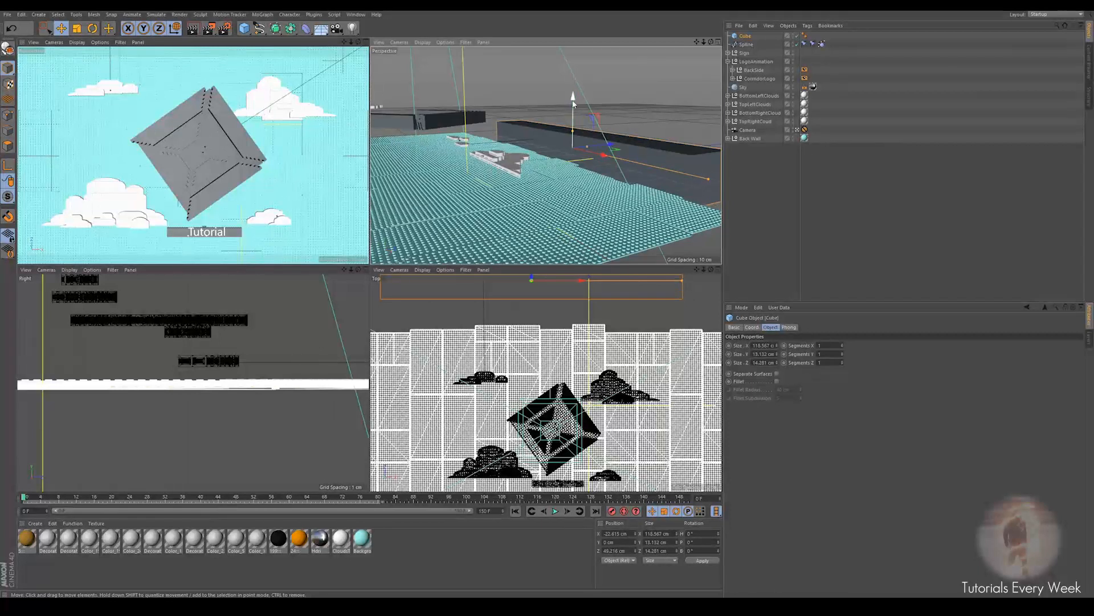
left_click_drag(573, 103, 664, 112)
Add a Compositing tag to the cube and disable casting and receiving shadows and visibility to camera, rays and GI.
right_click(747, 36)
mouse_move(827, 41)
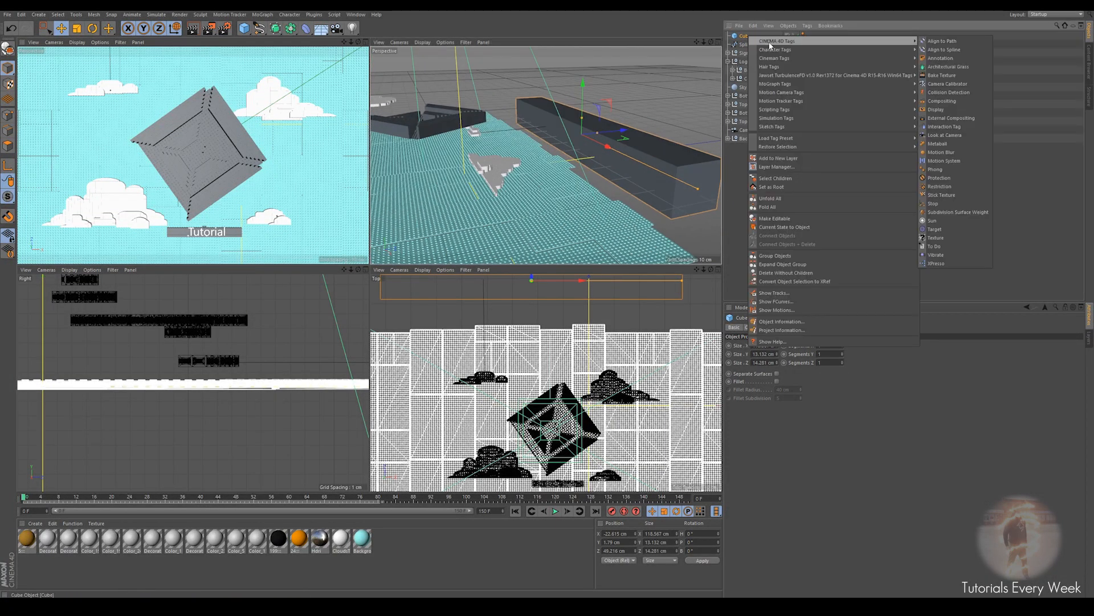
left_click(943, 101)
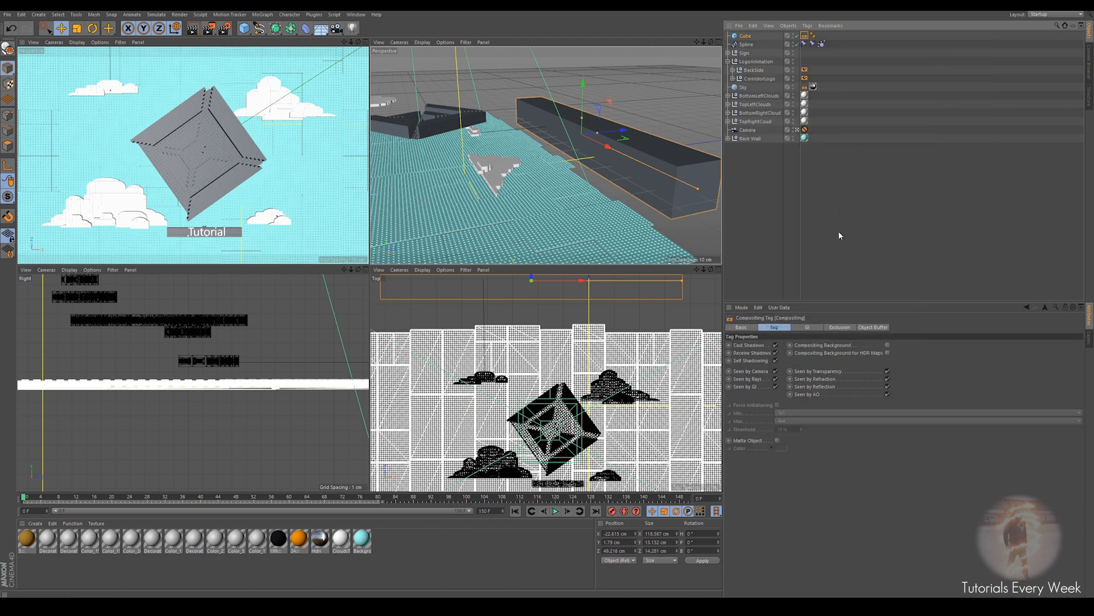
left_click(775, 345)
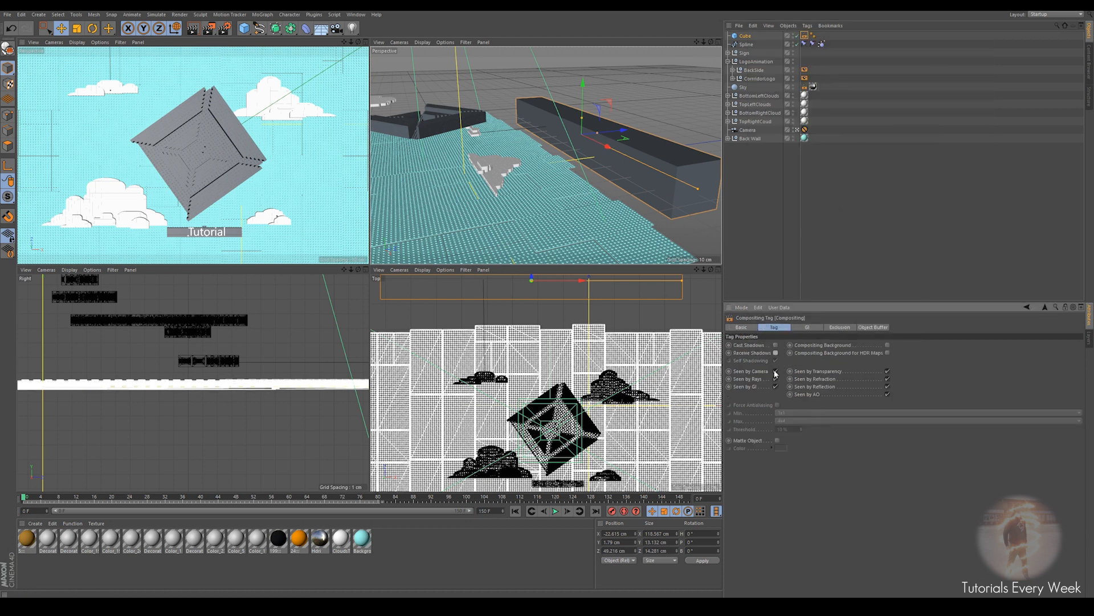
left_click(775, 371)
left_click(776, 387)
left_click(775, 379)
Select the spline's end point nearest the bar and anchor it to Cube with the first hair Constraint tag.
left_click(746, 44)
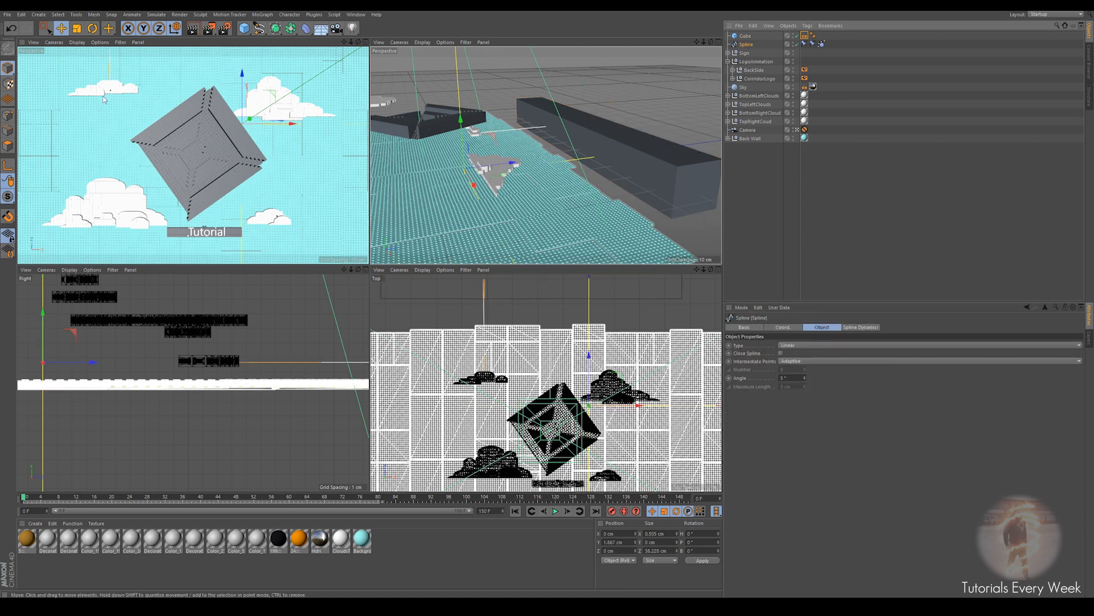
left_click(8, 112)
left_click(579, 126)
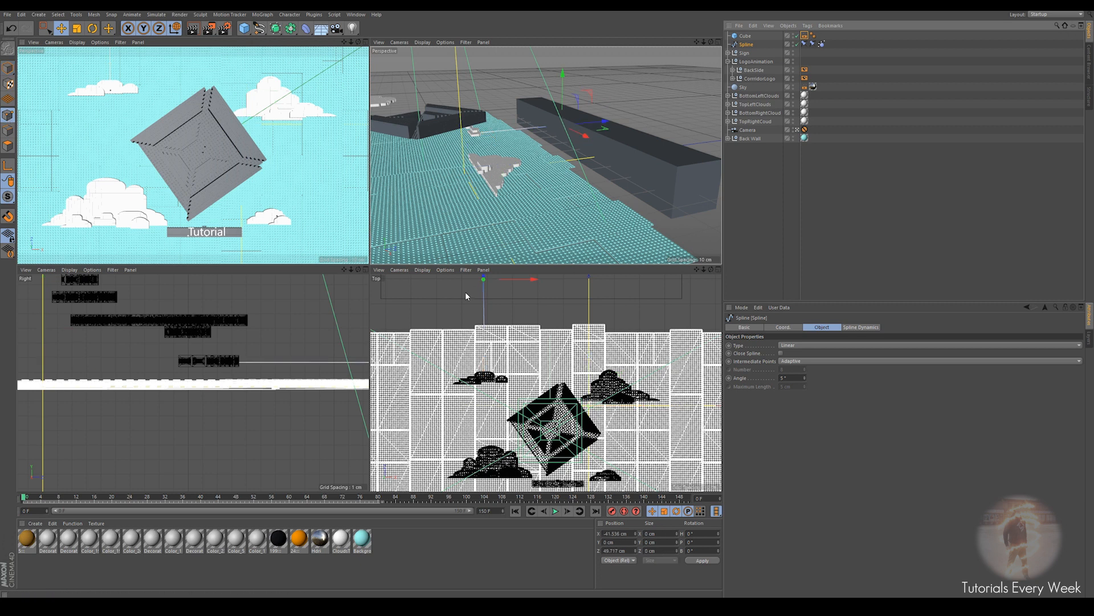
scroll(490, 295, "up", 4)
middle_click_drag(505, 305, 511, 357, "alt")
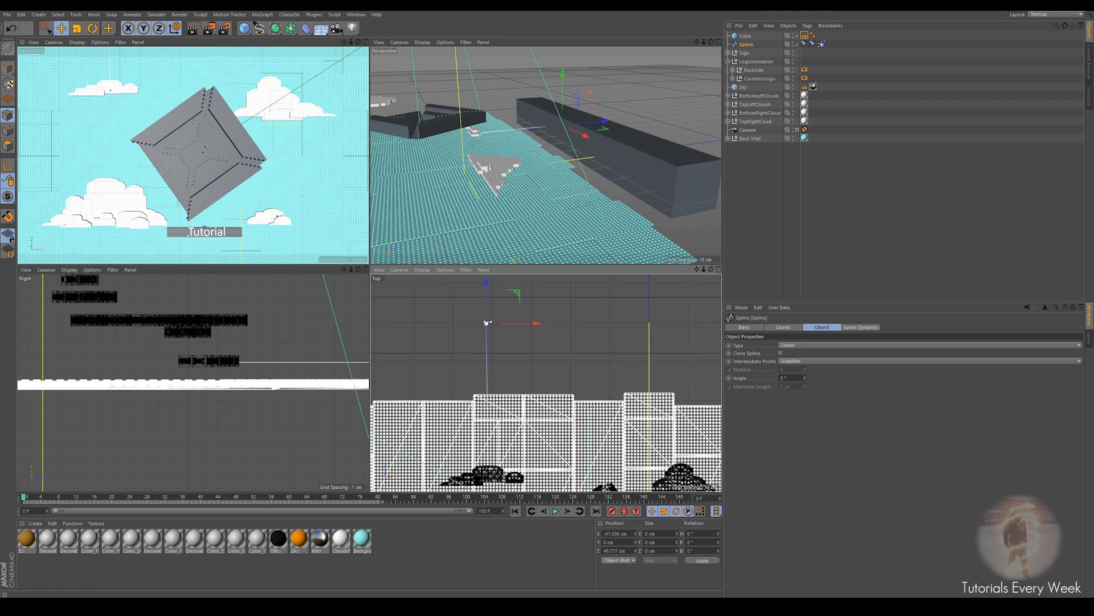
left_click(805, 44)
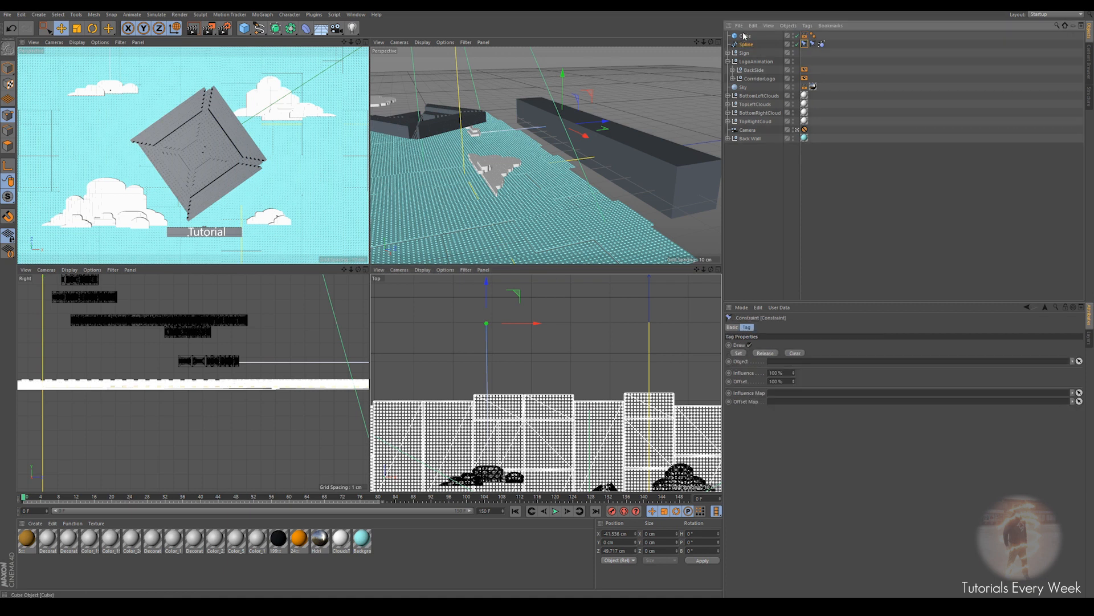
left_click_drag(750, 36, 775, 362)
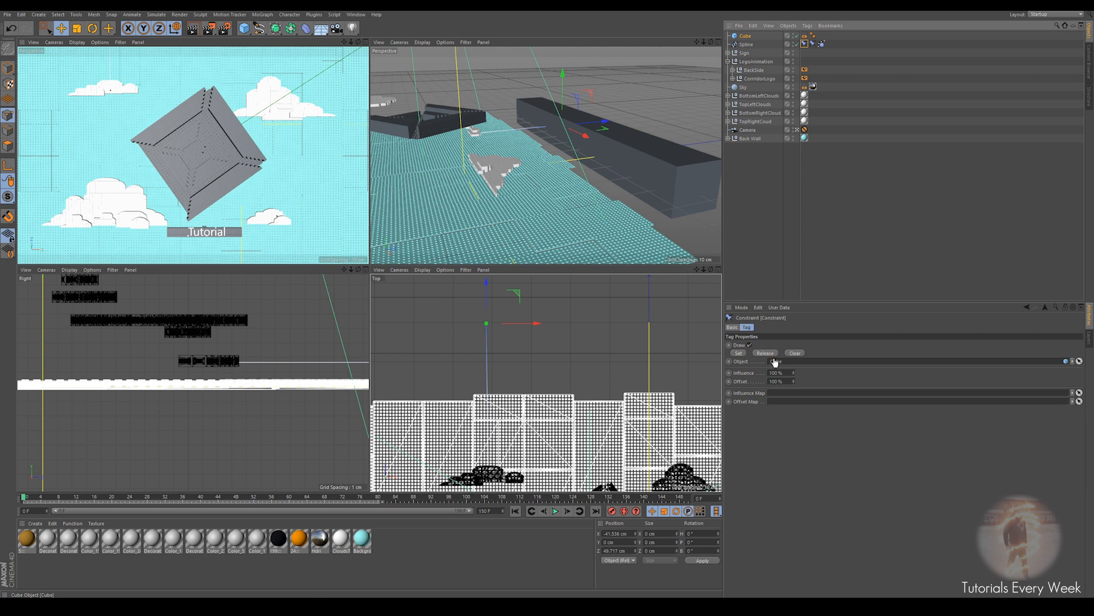
left_click(739, 352)
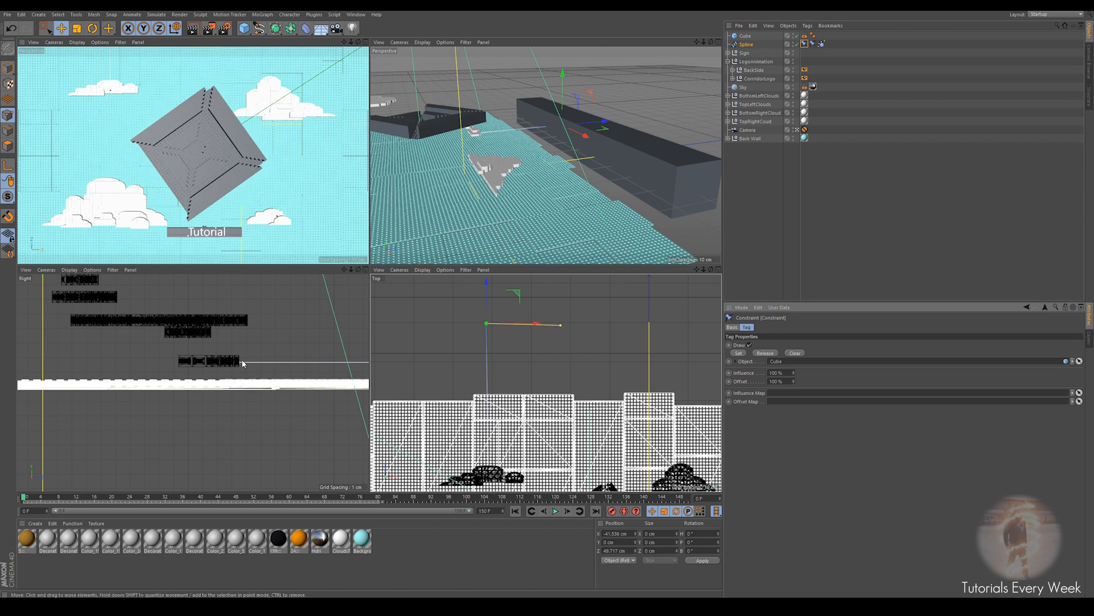
Select the spline's end point inside the cloud and anchor it to TopLeftClouds with the second Constraint tag.
scroll(223, 398, "up", 5)
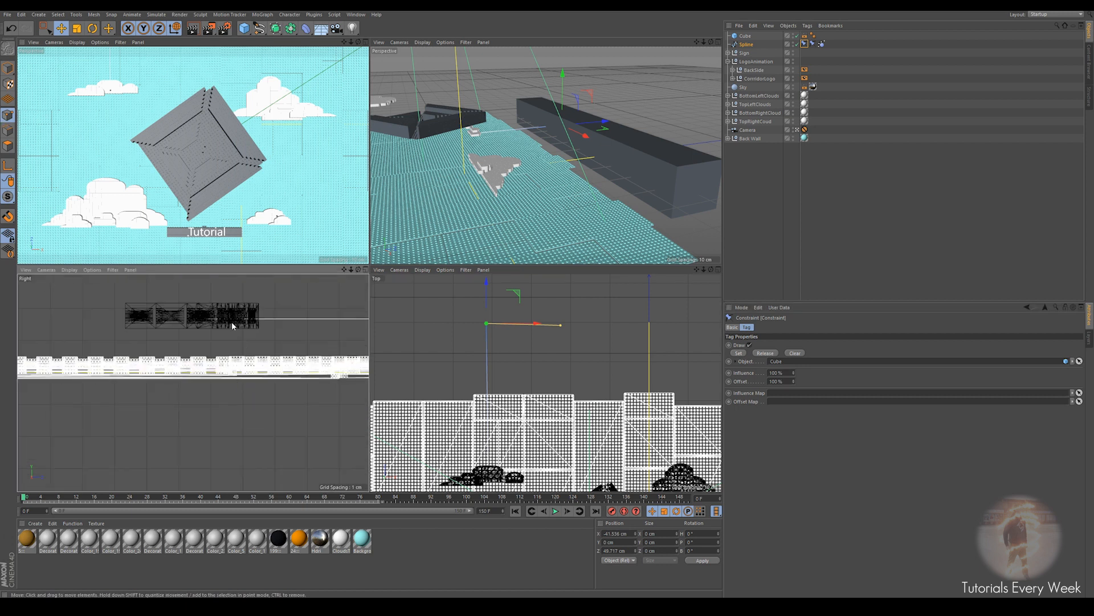
scroll(206, 321, "up", 5)
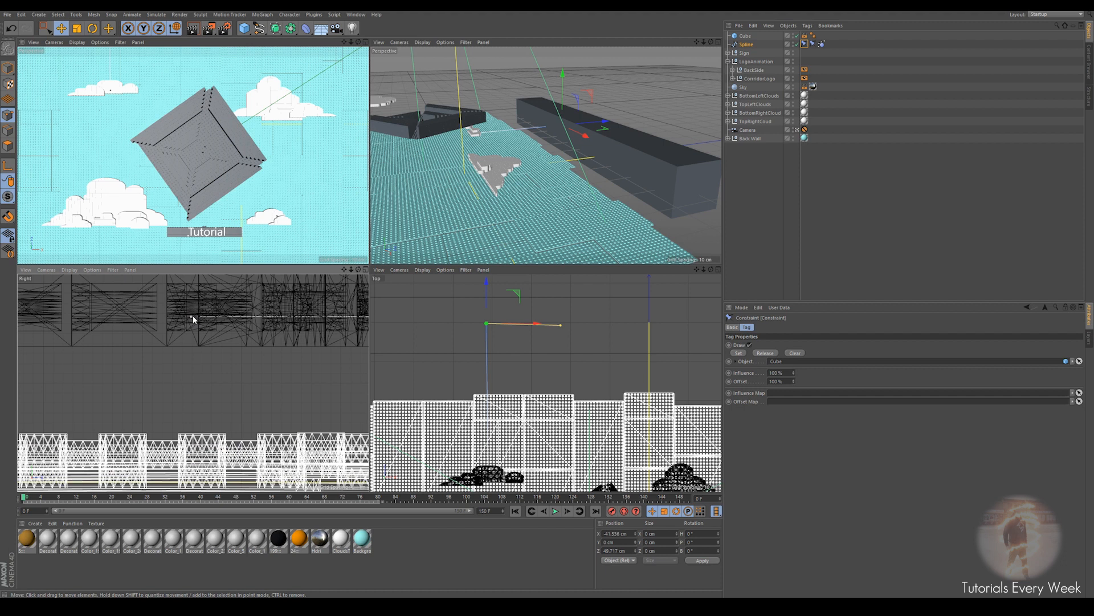
left_click(193, 316)
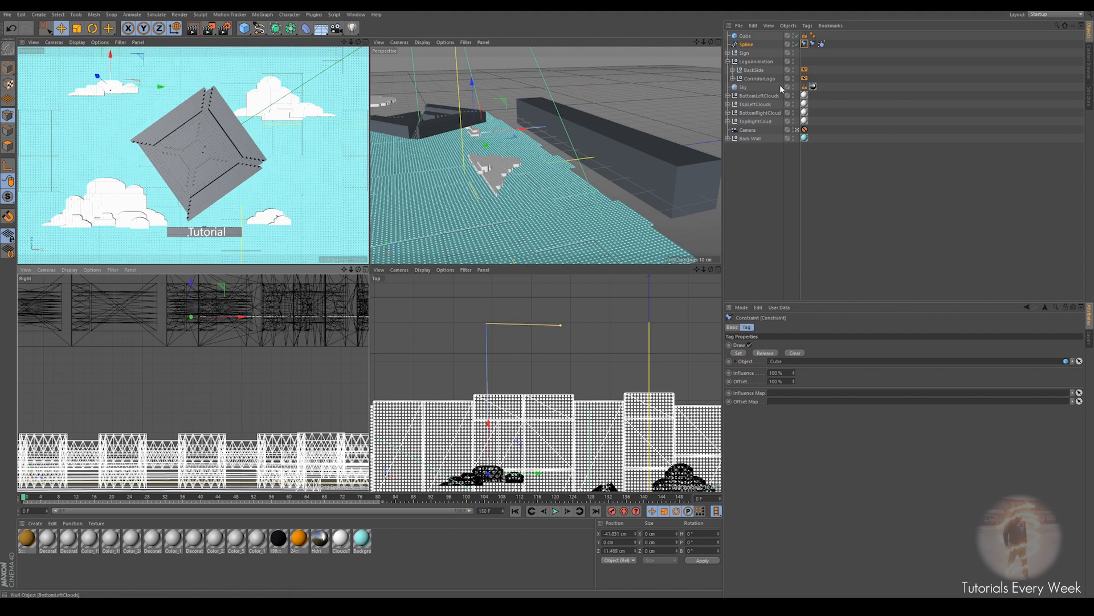
left_click(814, 44)
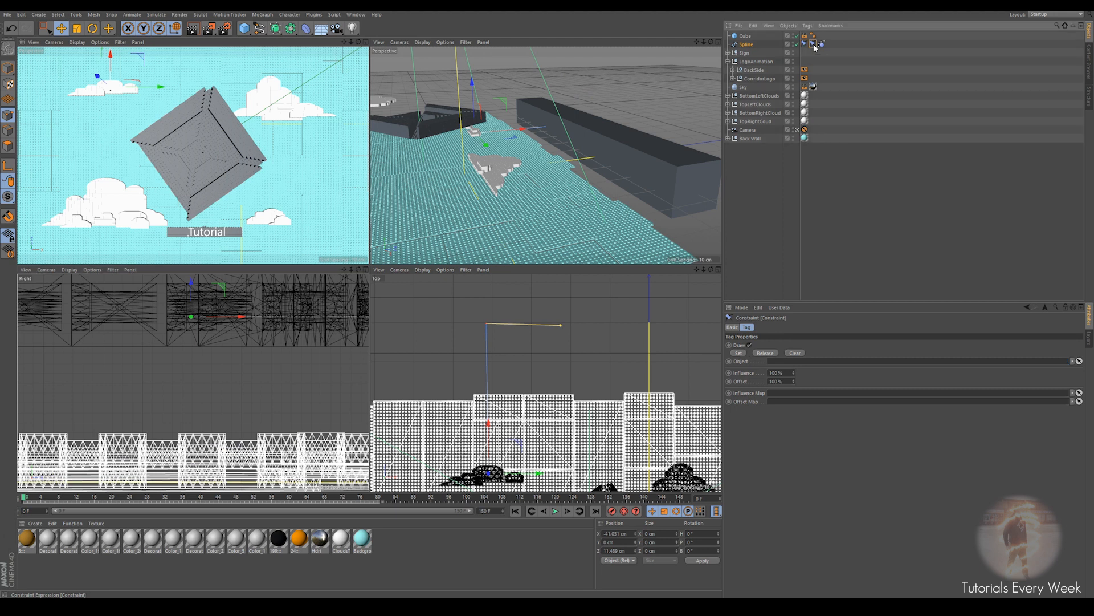
left_click(754, 105)
left_click_drag(754, 107, 773, 366)
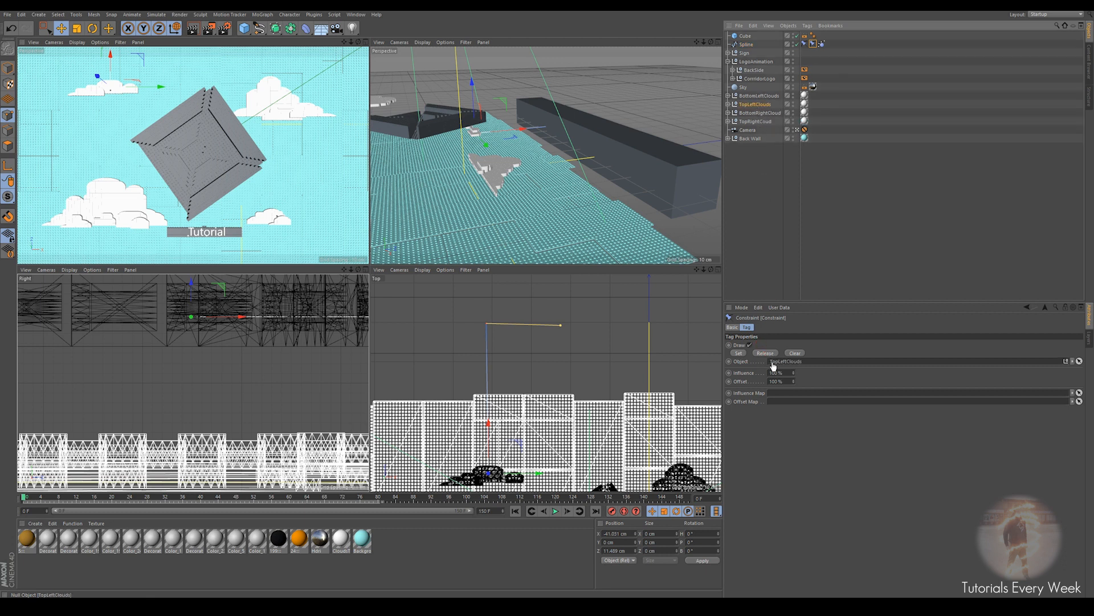
left_click(737, 354)
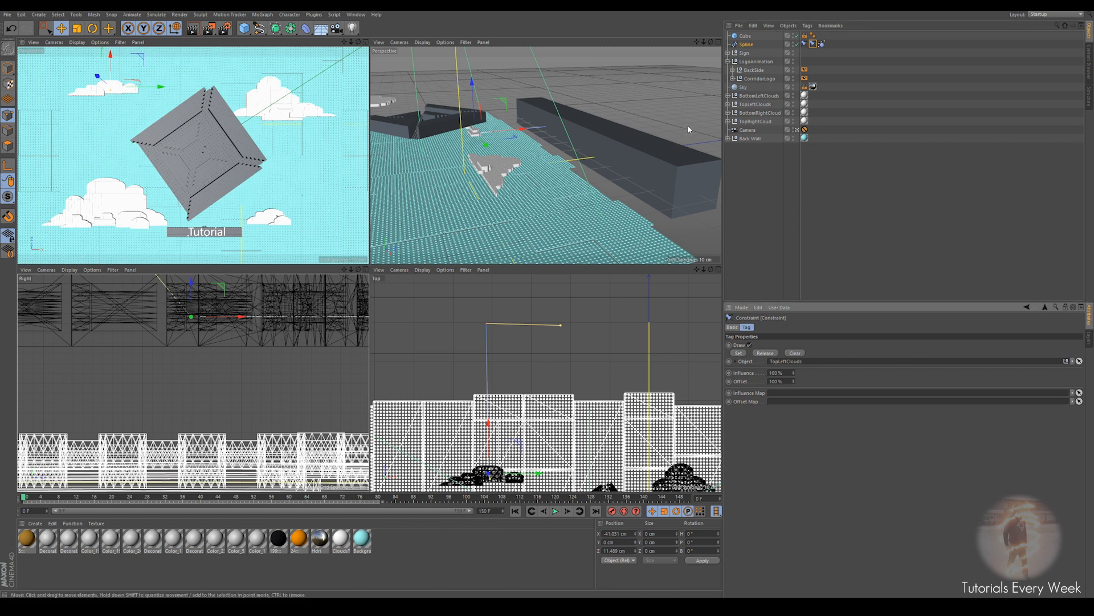
Add a Sweep and a circle spline of 0.1 cm radius, and nest the circle and the constrained spline in the Sweep.
left_click(276, 28)
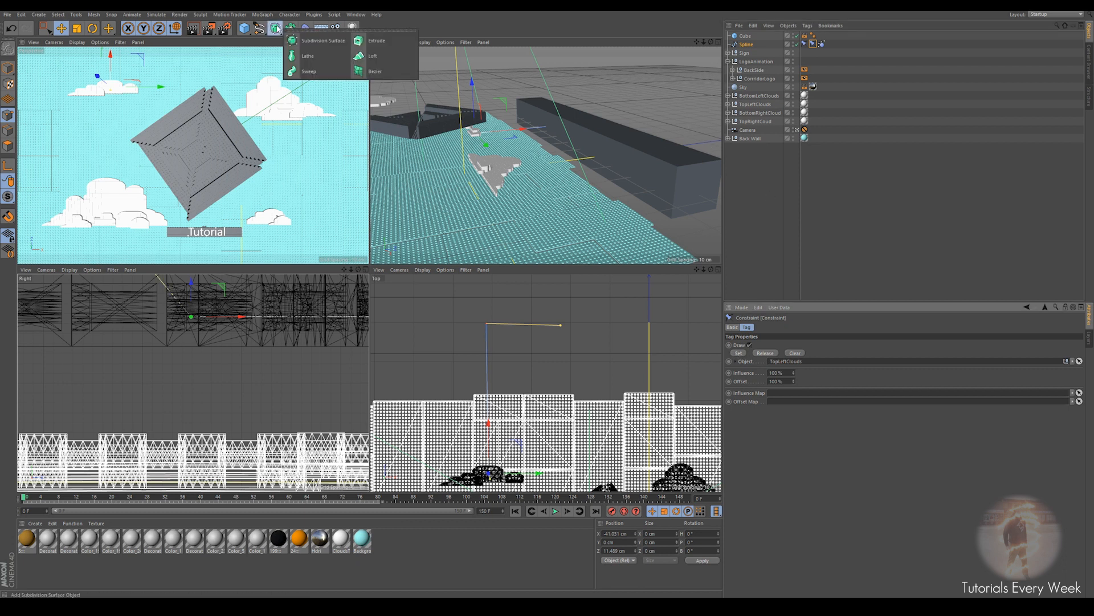
left_click(325, 73)
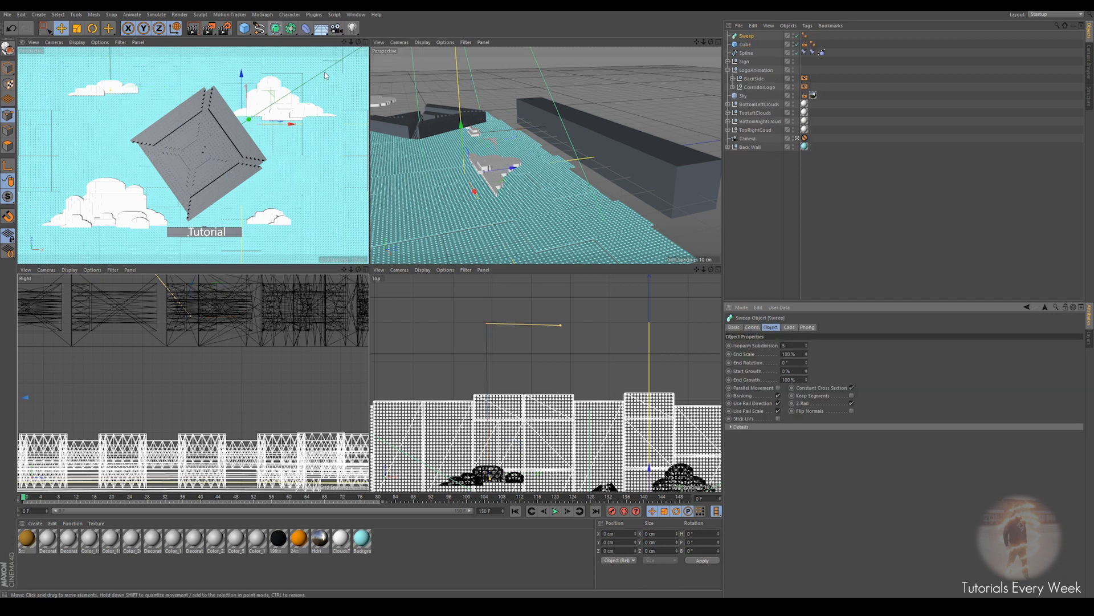
left_click(259, 33)
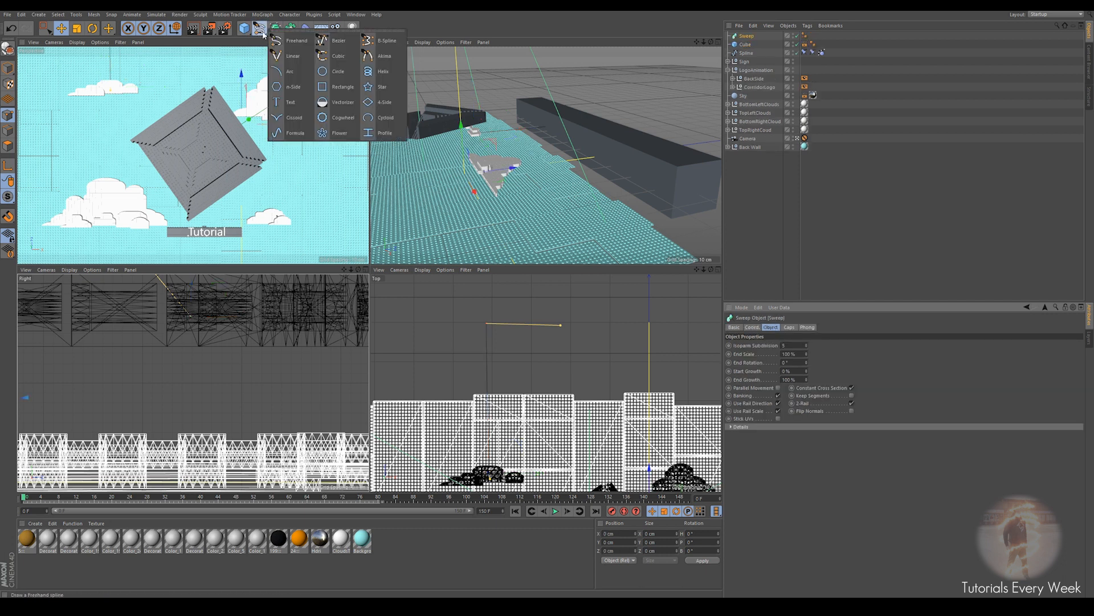
left_click(354, 86)
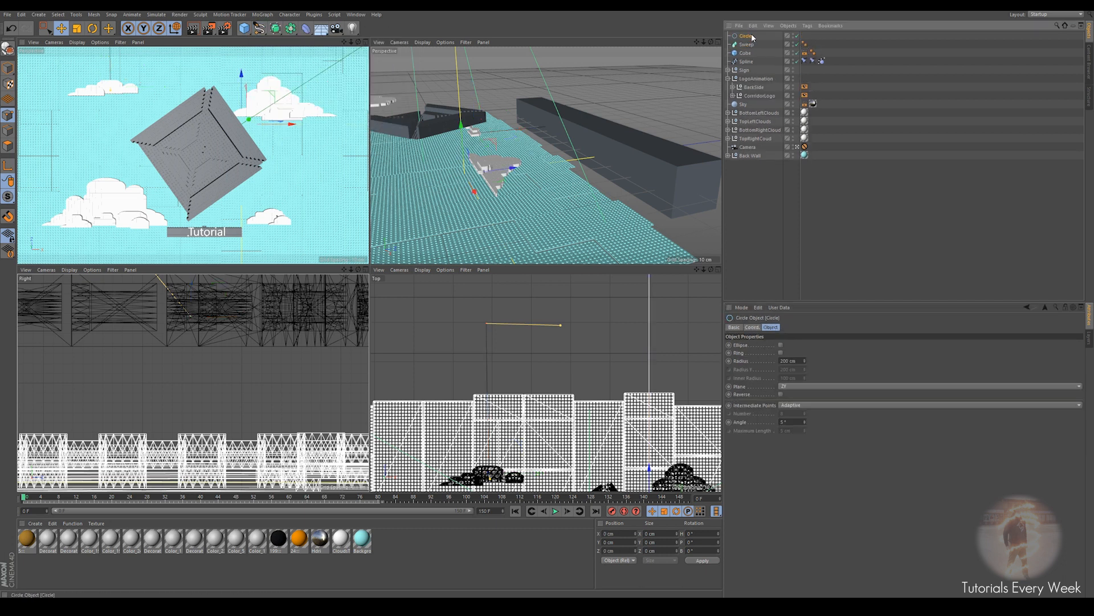
left_click(788, 361)
type("0.1")
key("Return")
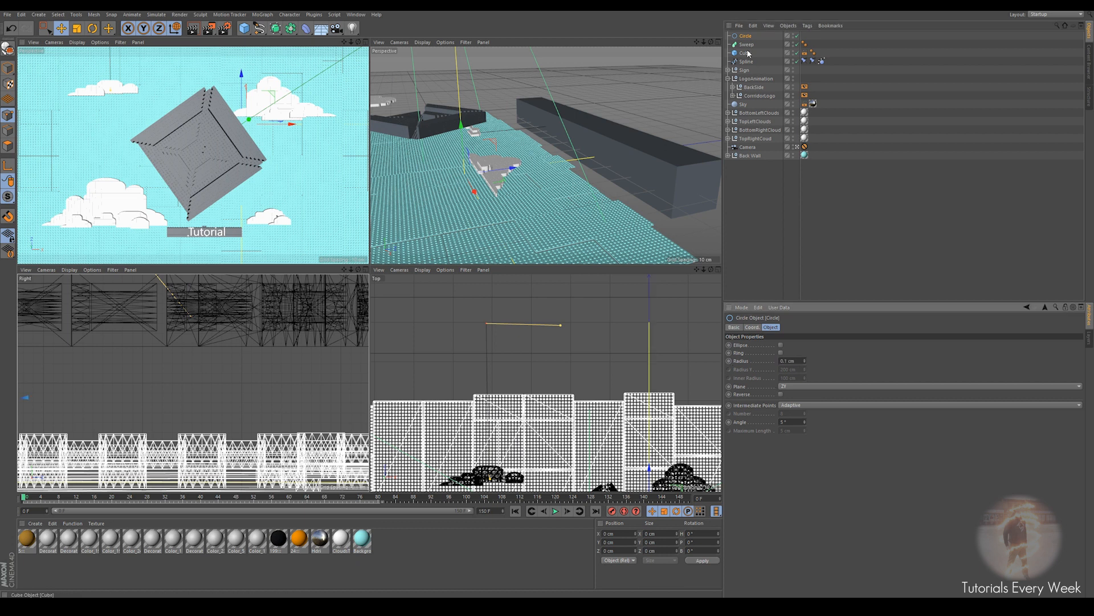
left_click_drag(747, 62, 747, 45)
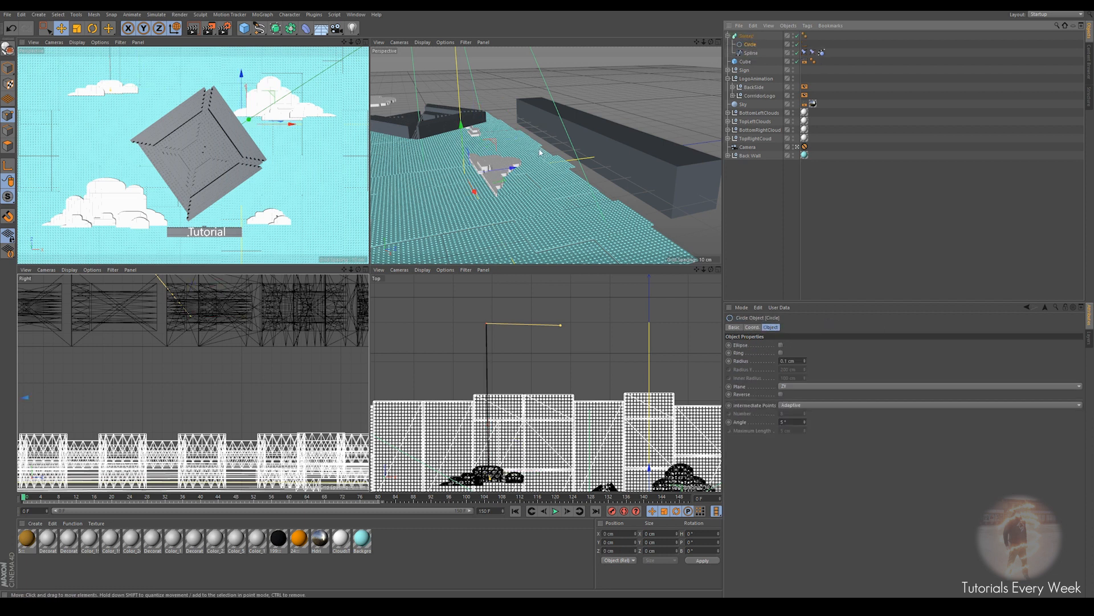
Switch the circle profile to the XY plane, enlarging it temporarily to check the shape, and reset its radius to 0.1 cm.
scroll(520, 121, "up", 5)
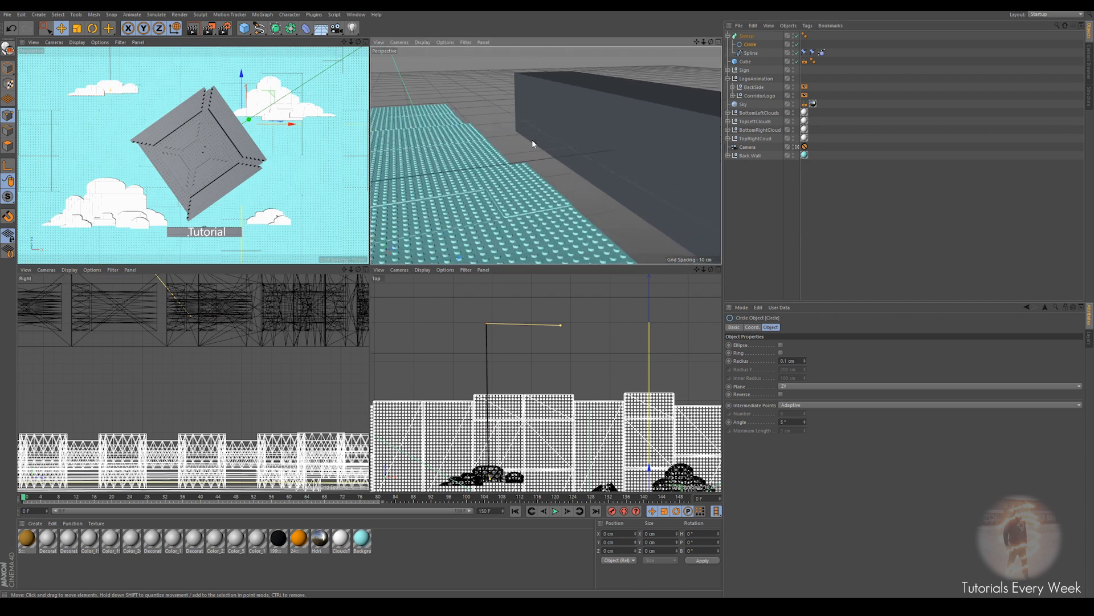
mouse_move(805, 361)
left_mouse_down()
mouse_move(804, 337)
mouse_move(804, 353)
left_mouse_up()
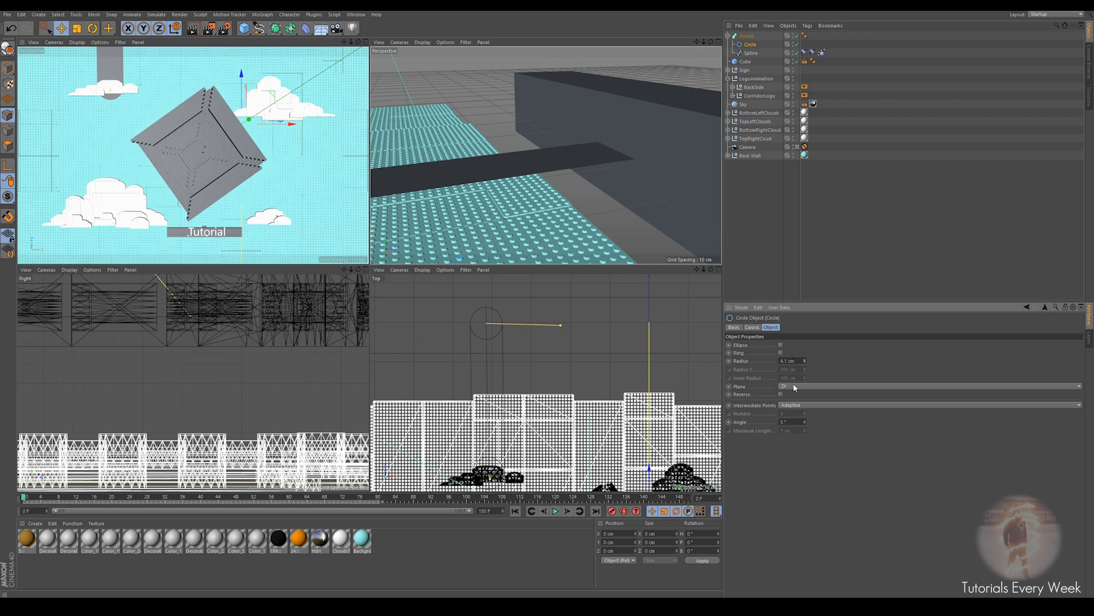
left_click(790, 386)
left_click(788, 394)
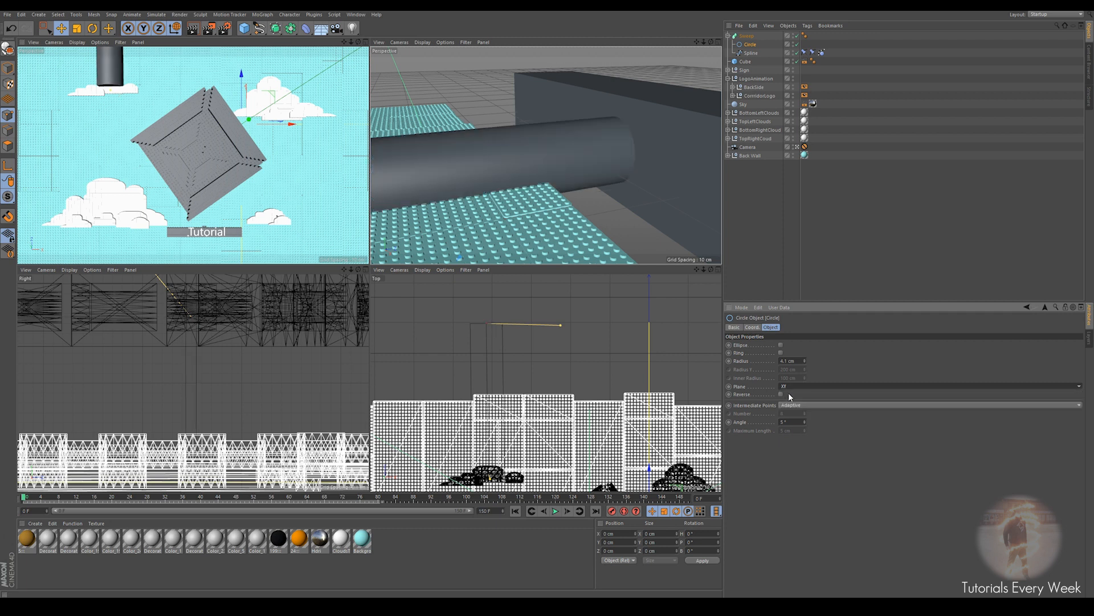
double_click(799, 361)
type("0.1")
key("Return")
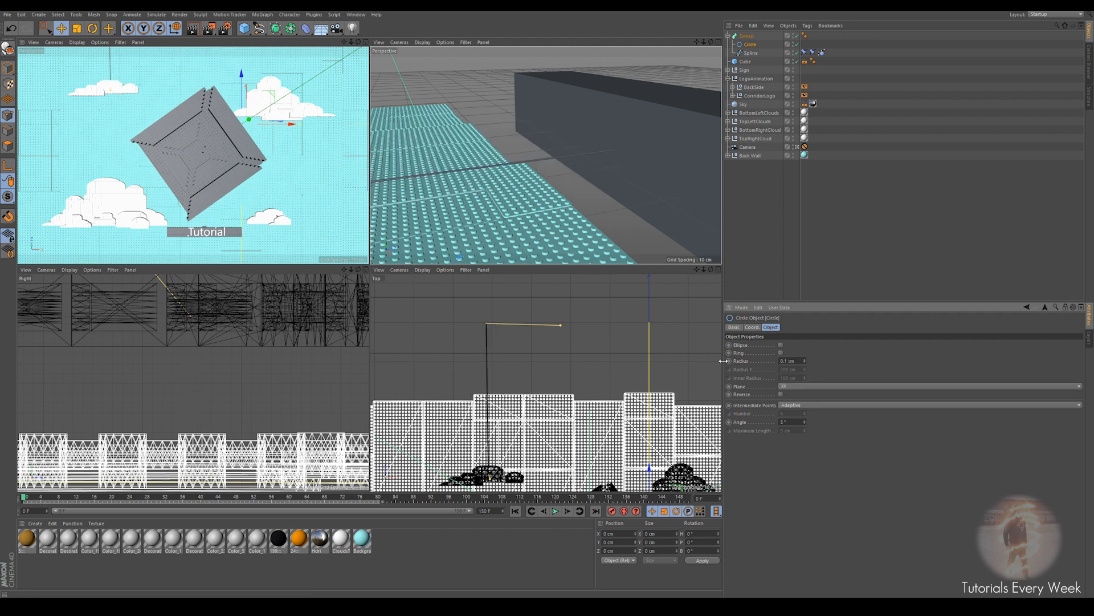
Rename the Sweep to TopLeftWire and move it to the end of the object hierarchy.
left_click(727, 36)
double_click(754, 36)
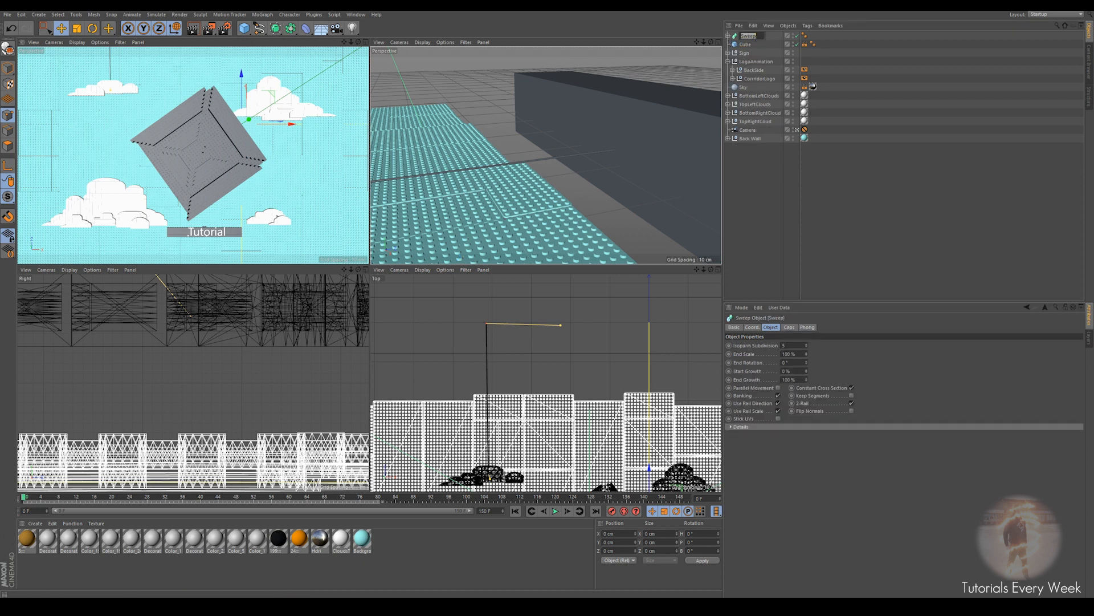
type("TopLeftWire")
key("Return")
left_click_drag(752, 36, 758, 159)
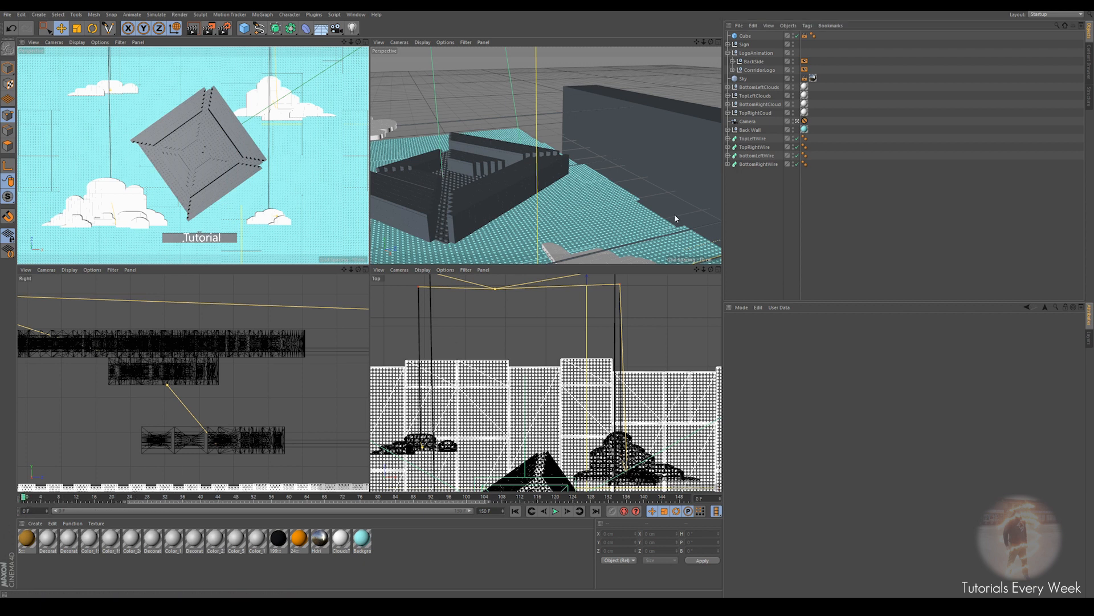
Add a Vibrate tag to the LogoAnimation group and enable its position and rotation vibration.
left_click(728, 53)
left_click(755, 53)
right_click(755, 52)
mouse_move(789, 59)
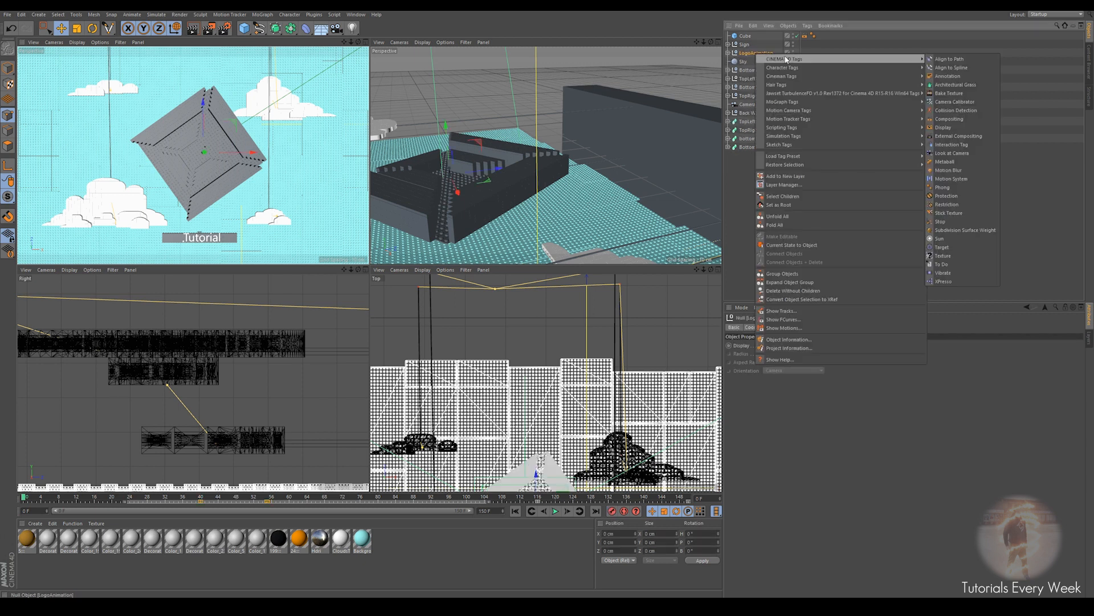
left_click(949, 274)
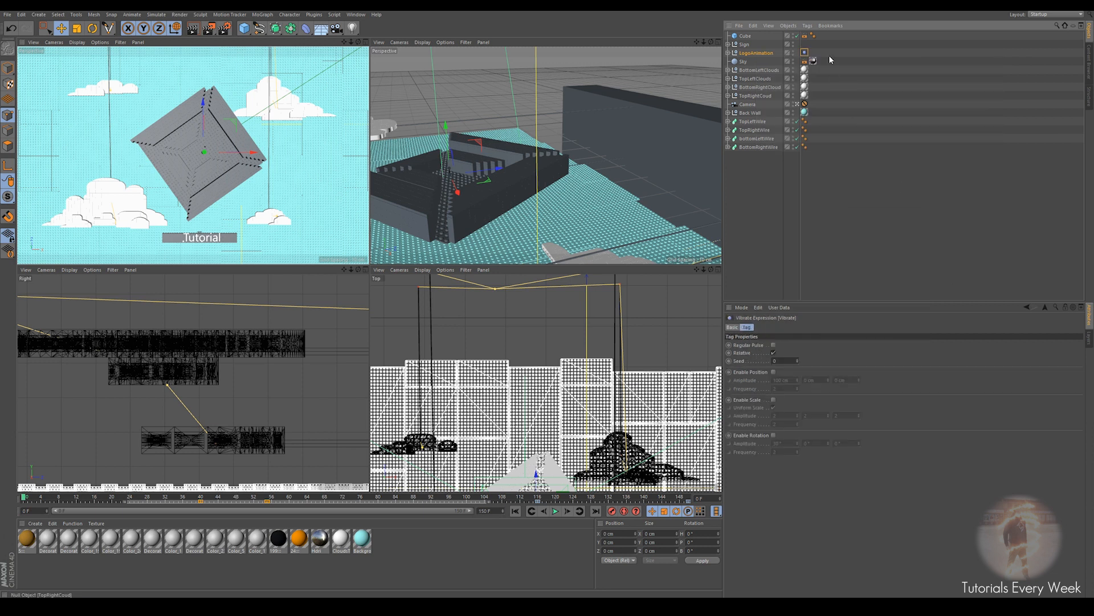
left_click(773, 372)
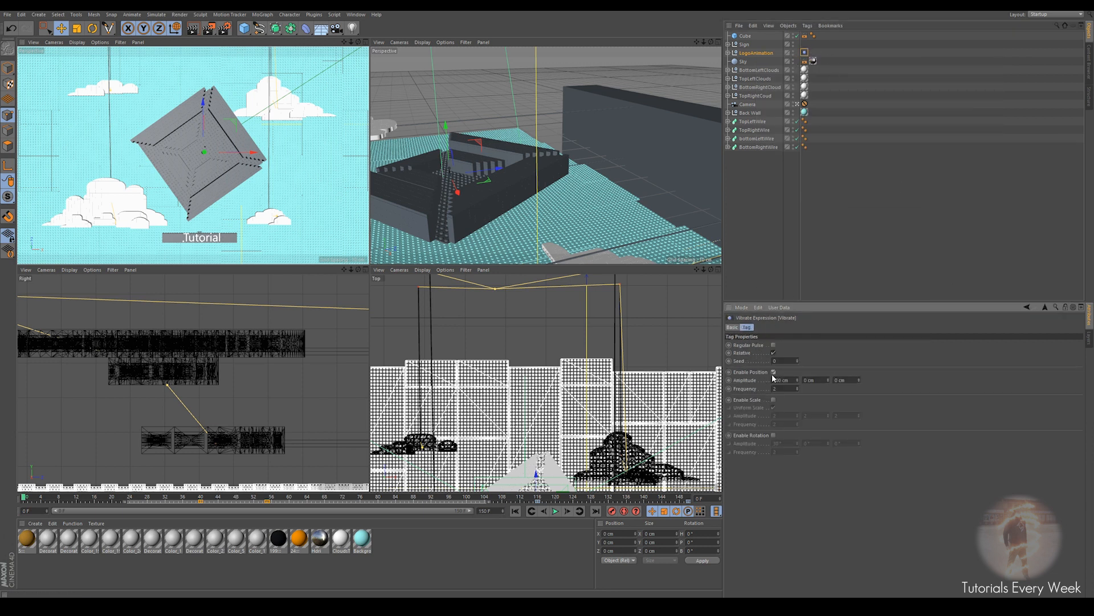
left_click(774, 435)
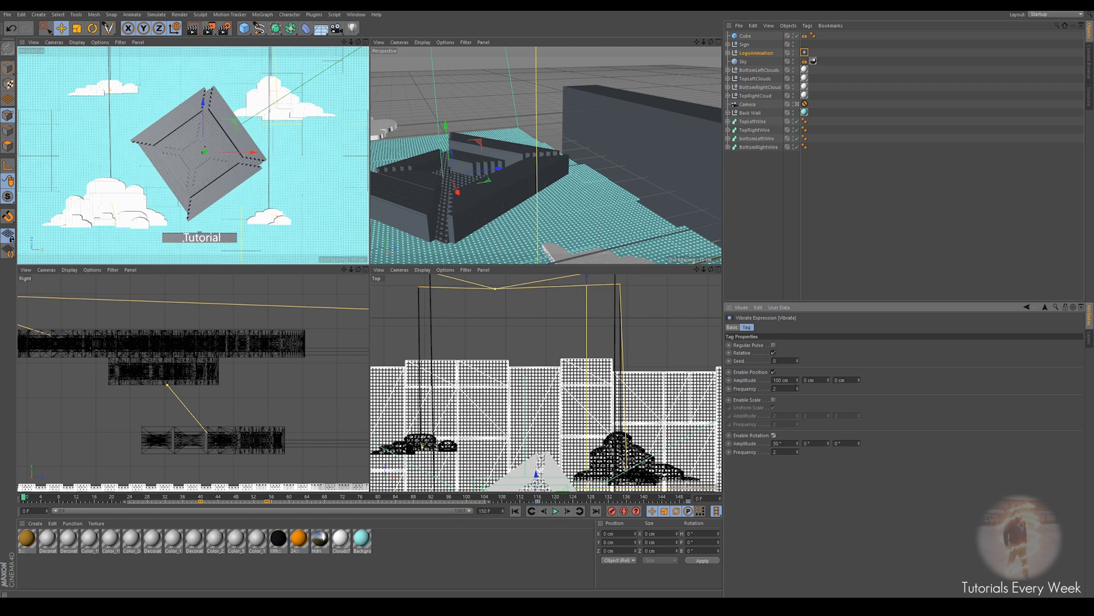
Set the Vibrate position amplitude to 2 cm in X and Y, rotation amplitude to 2°, 2°, 1°, both frequencies to 0.2, and scrub to frame 95.
left_click(775, 380)
type("2")
key("Tab")
type("2")
key("Tab")
key("Tab")
double_click(776, 388)
type("2")
key("Tab")
type("2")
key("Tab")
left_click_drag(30, 498, 444, 494)
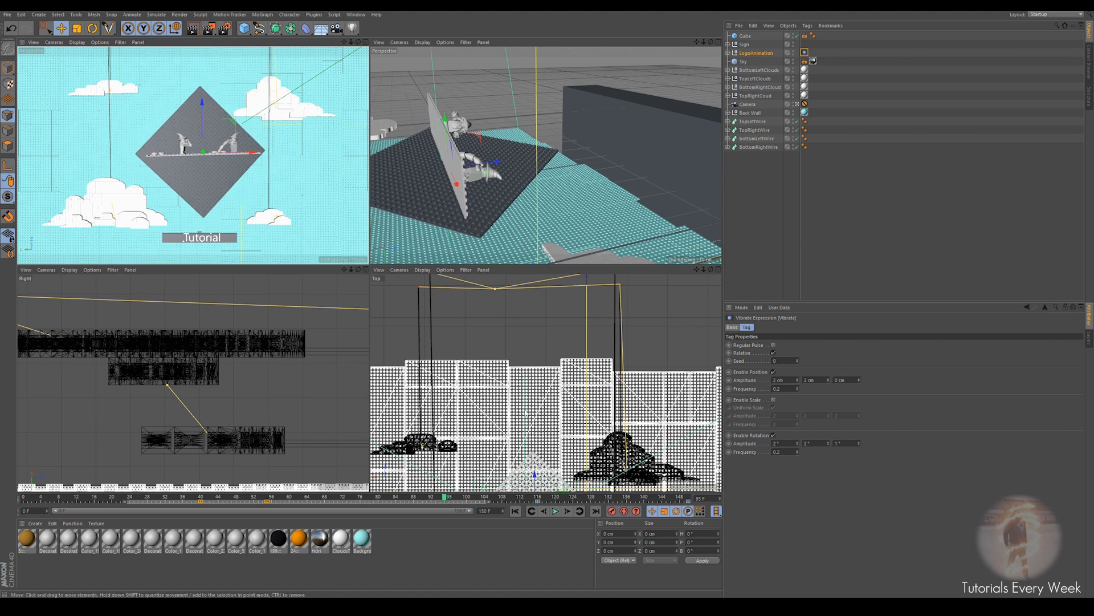
Copy the Vibrate tag from LogoAnimation to the BottomLeftClouds group and preview the motion up to frame 71 before returning to the start.
key("shift+f")
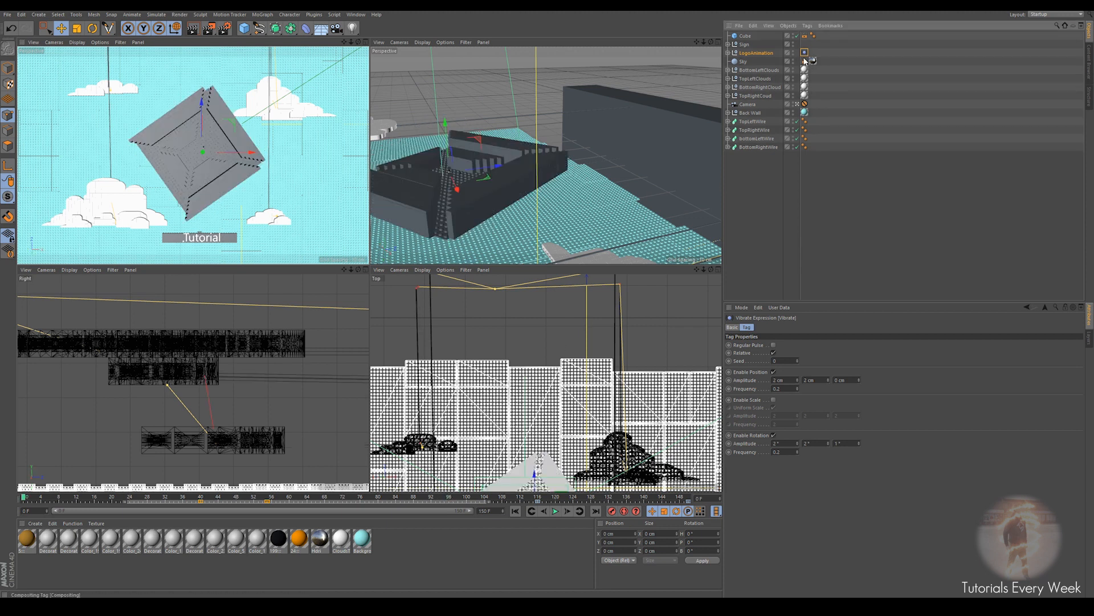
mouse_move(805, 52)
left_mouse_down()
mouse_move(810, 68)
mouse_move(762, 74)
mouse_move(813, 69)
left_mouse_up()
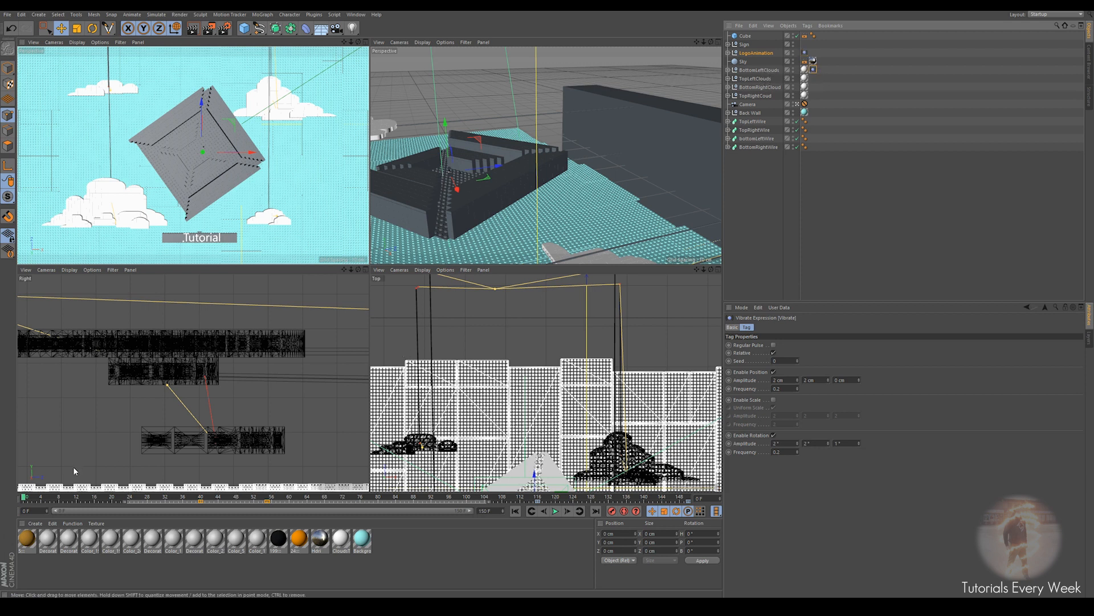
left_click_drag(26, 497, 339, 497)
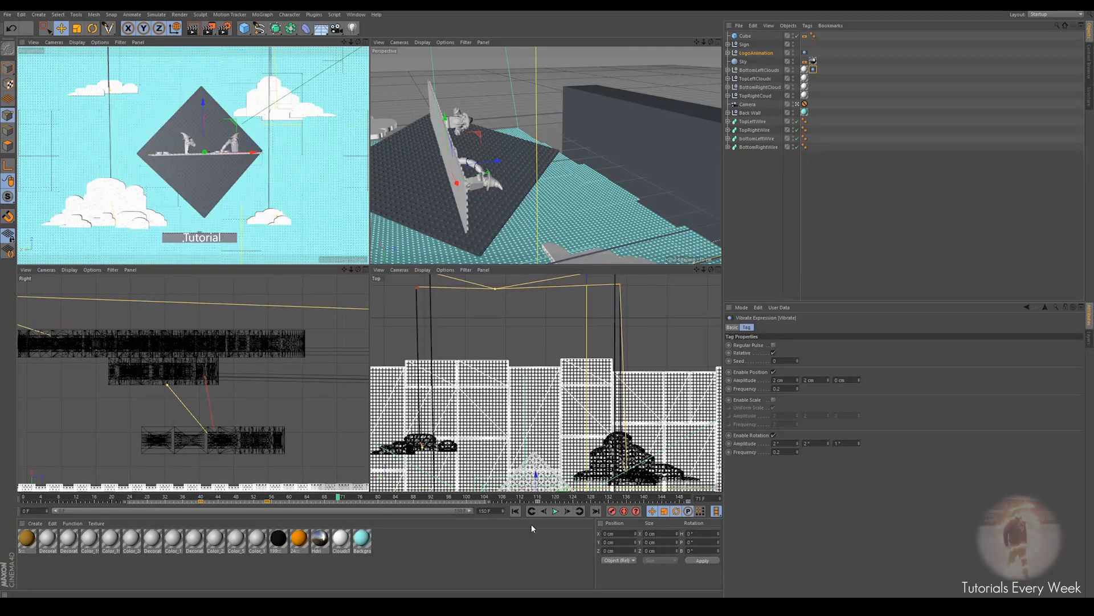
left_click(515, 511)
mouse_move(23, 498)
left_mouse_down()
mouse_move(583, 501)
mouse_move(22, 501)
left_mouse_up()
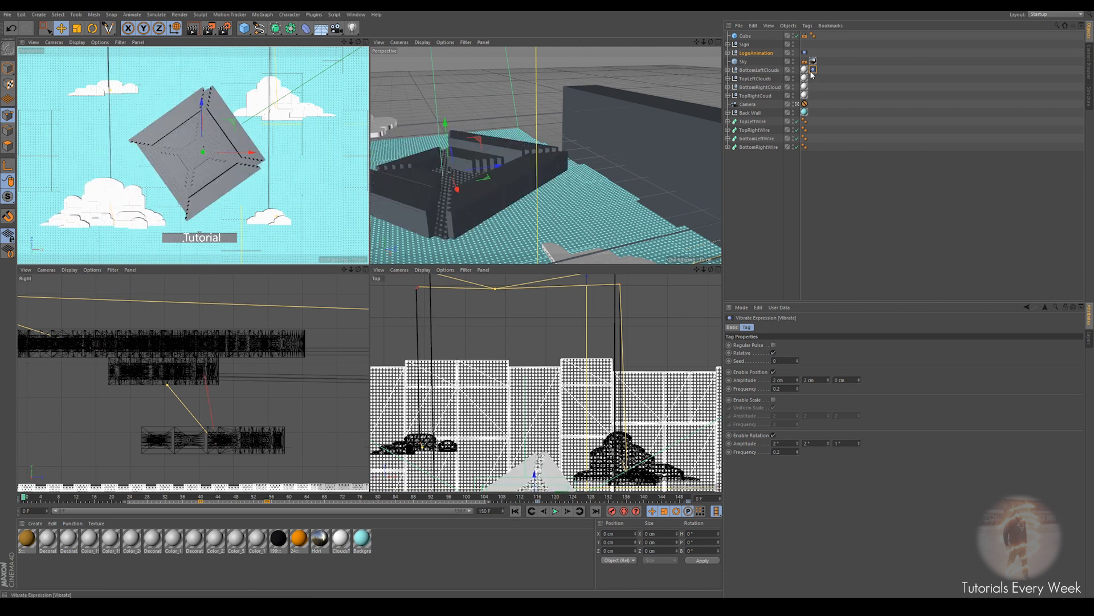
Set the BottomLeftClouds Vibrate tag's third rotation amplitude to 8° and seed to 4, and play the animation.
left_click(836, 442)
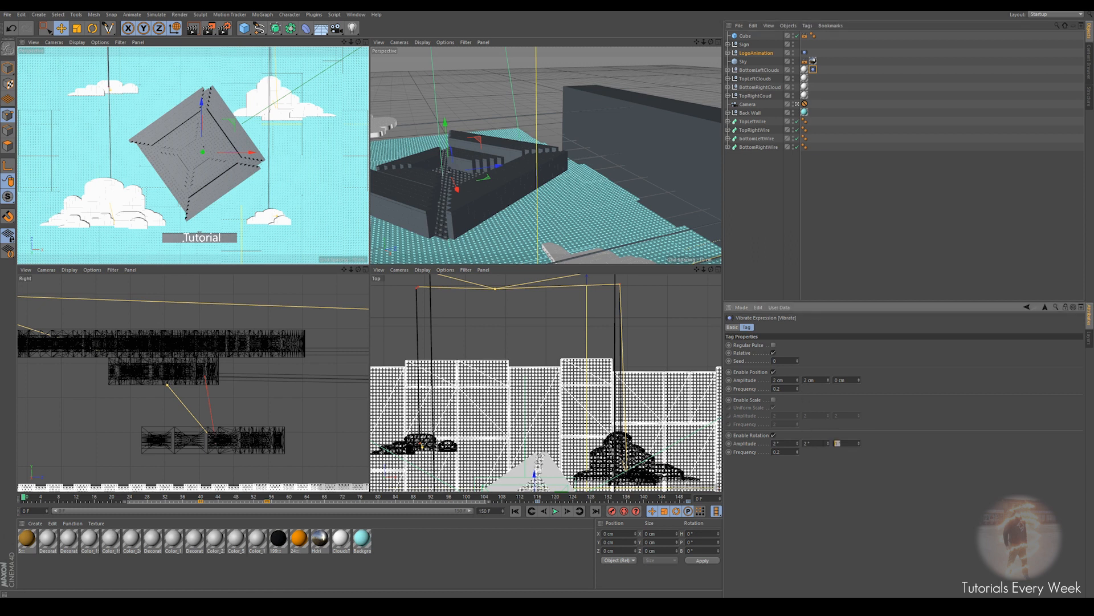
type("8")
left_click_drag(798, 360, 798, 355)
left_click(555, 511)
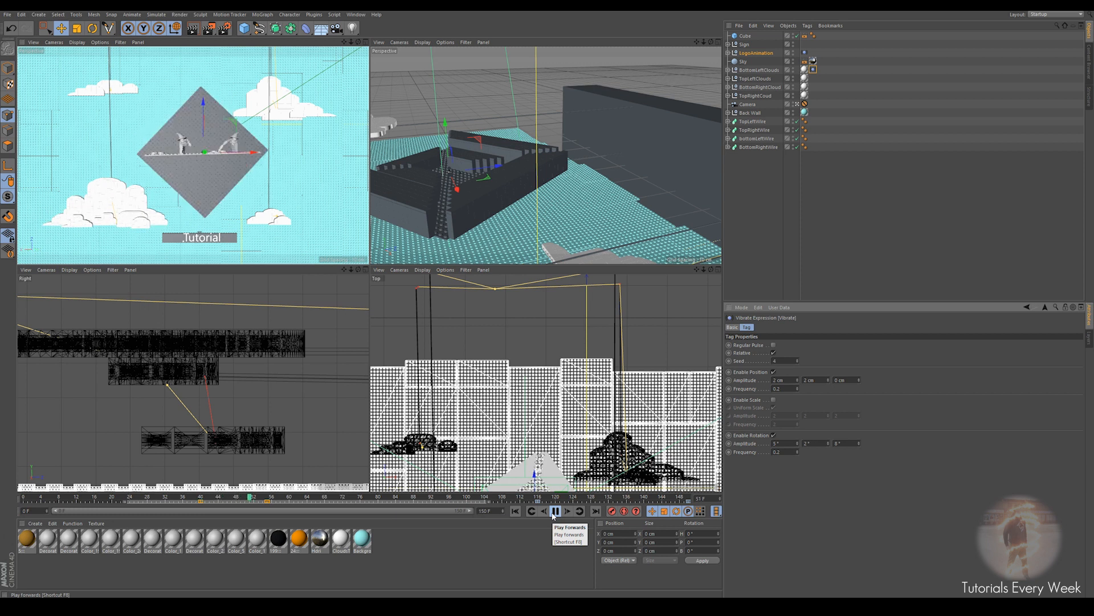
left_click(555, 511)
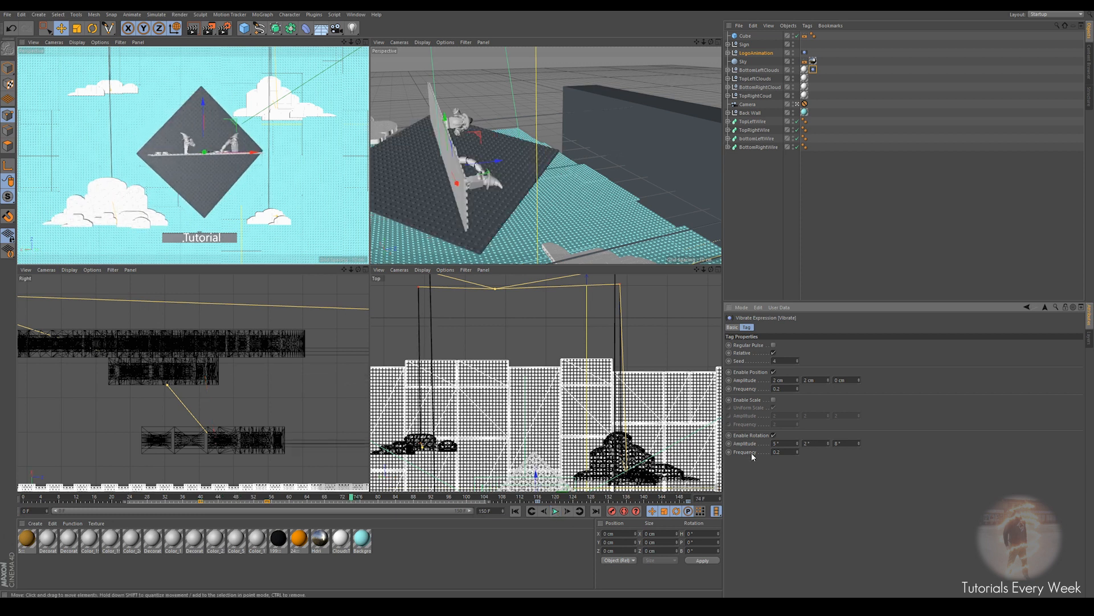
Return to frame 0 and reduce the BottomLeftClouds Vibrate rotation amplitude to 3° in the first component and 4° in the third.
key("shift+f")
double_click(837, 443)
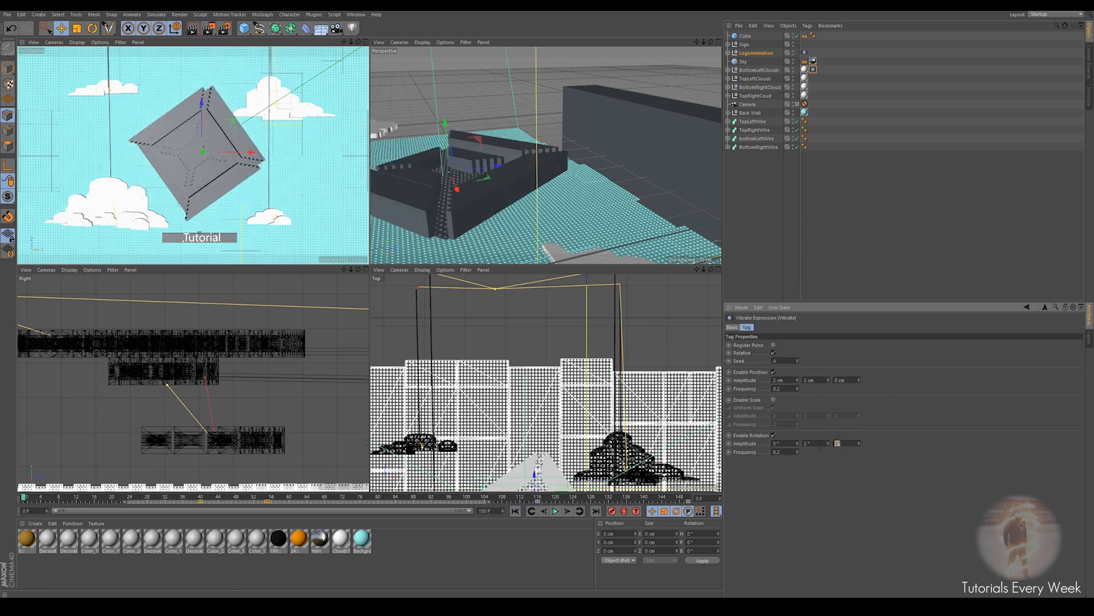
type("4")
key("Return")
double_click(838, 444)
double_click(785, 443)
type("3")
Copy the Vibrate tag to TopLeftClouds, BottomRightCloud and TopRightCloud with differing seeds, using 41 for TopRightCloud, and play the animation.
left_click_drag(813, 69, 813, 78, "ctrl")
left_click_drag(814, 79, 817, 87, "ctrl")
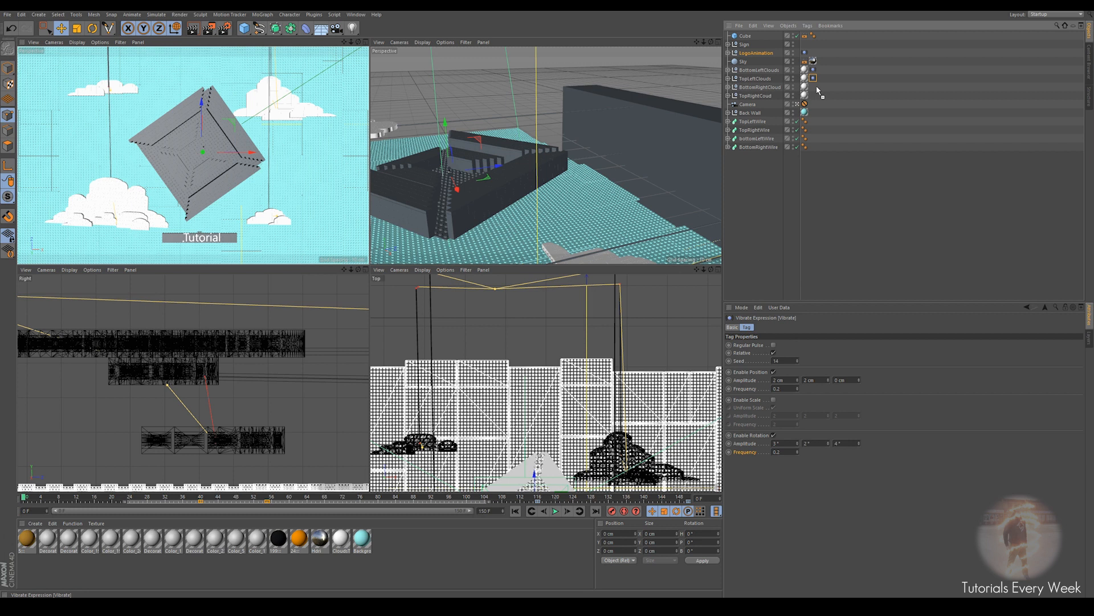
left_click(798, 359, "shift")
left_click_drag(815, 92, 814, 95, "ctrl")
left_click_drag(797, 361, 795, 347)
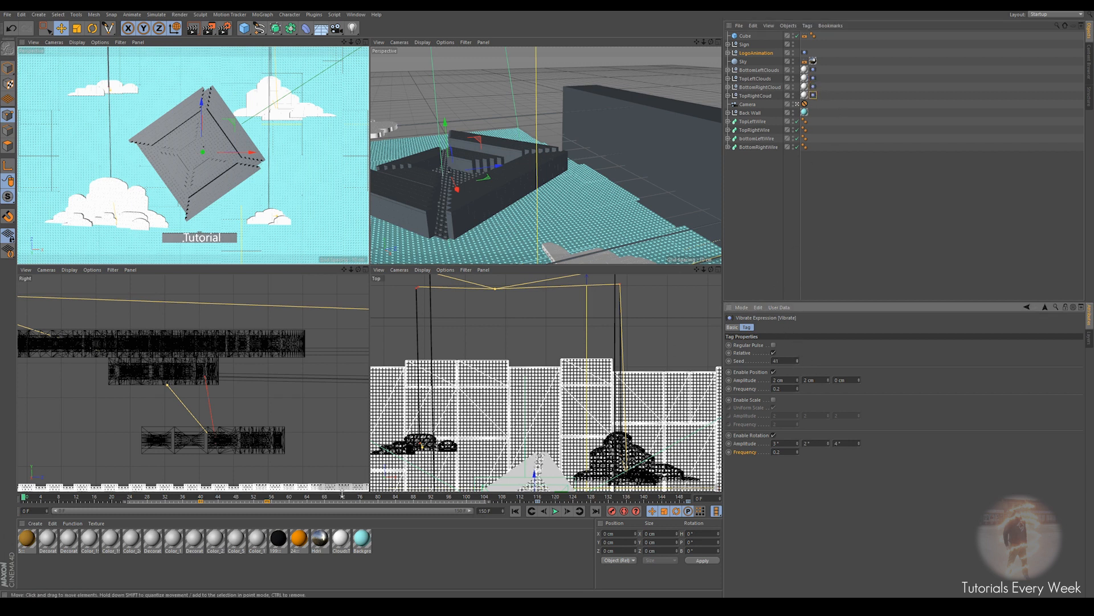
left_click(556, 511)
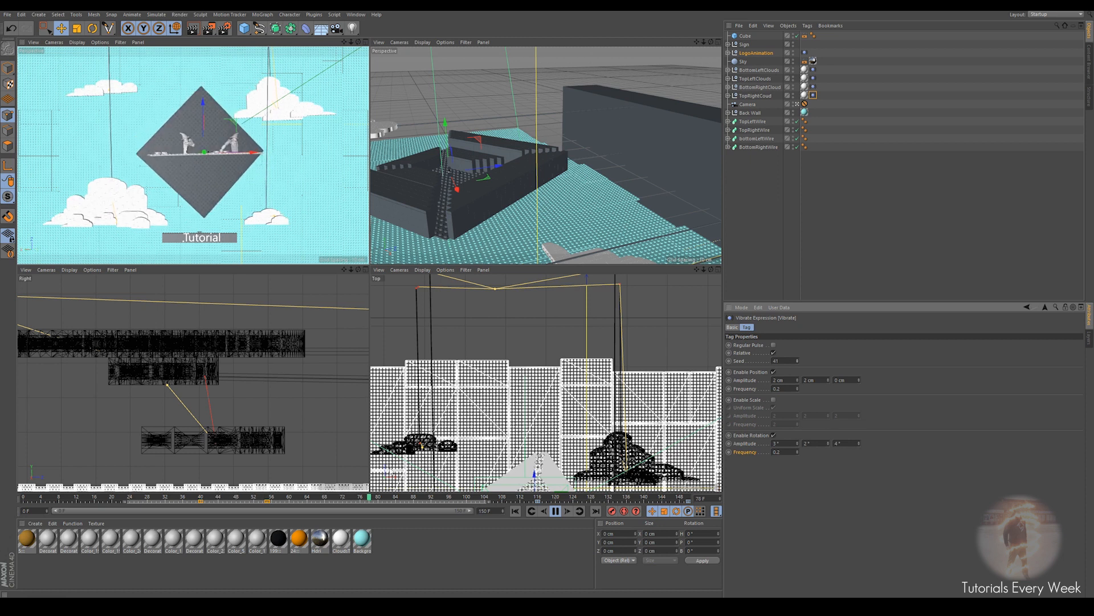
left_click(555, 512)
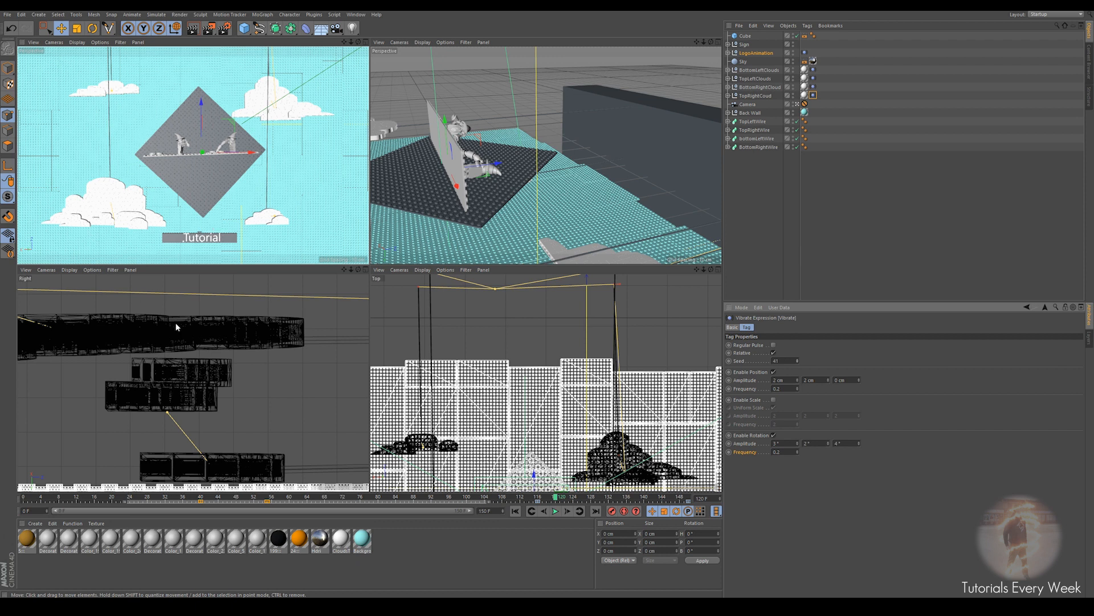
Create a new material, turn off its reflectance, and load a Gradient shader into the color texture.
double_click(37, 558)
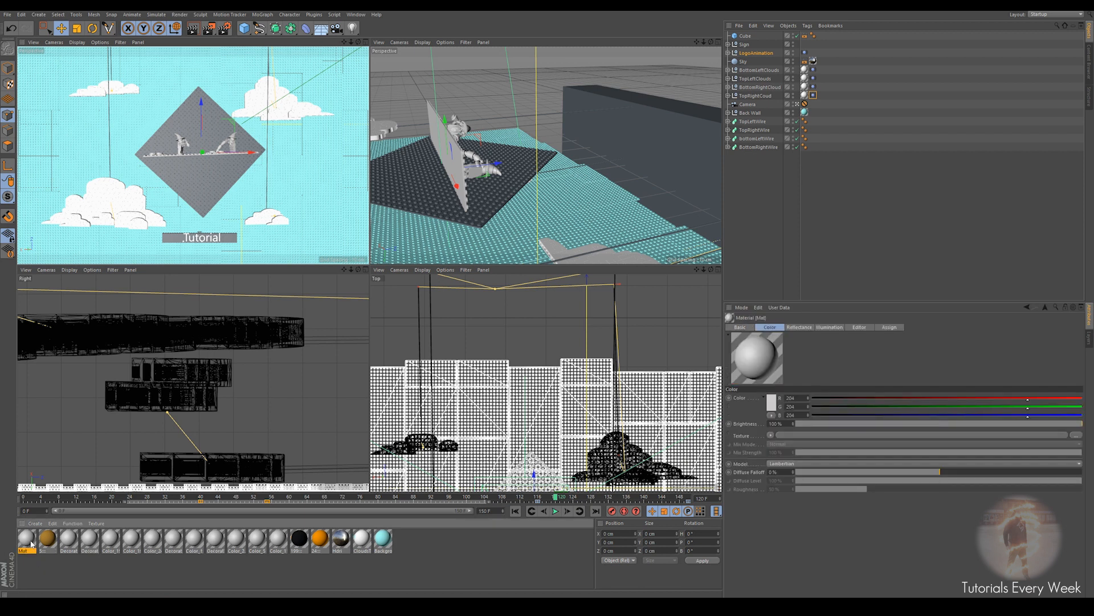
double_click(32, 544)
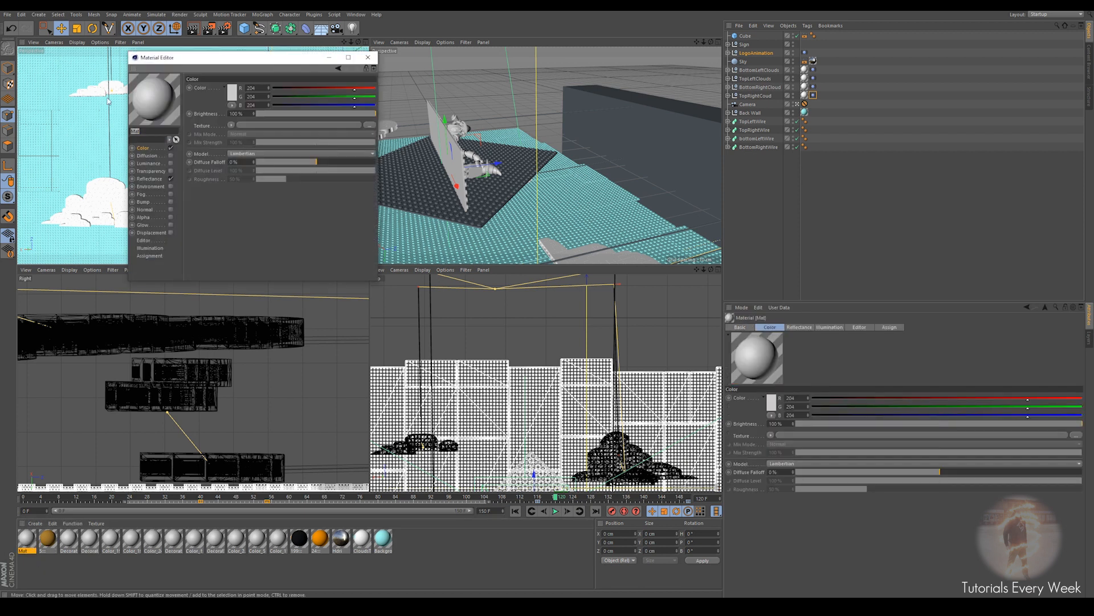
left_click(170, 179)
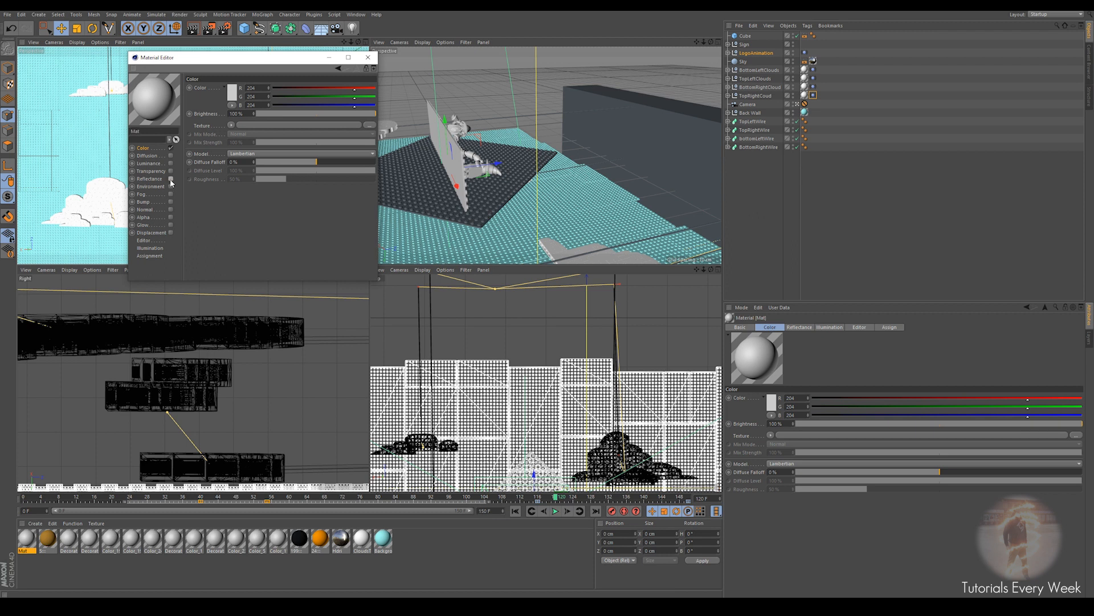
left_click(231, 126)
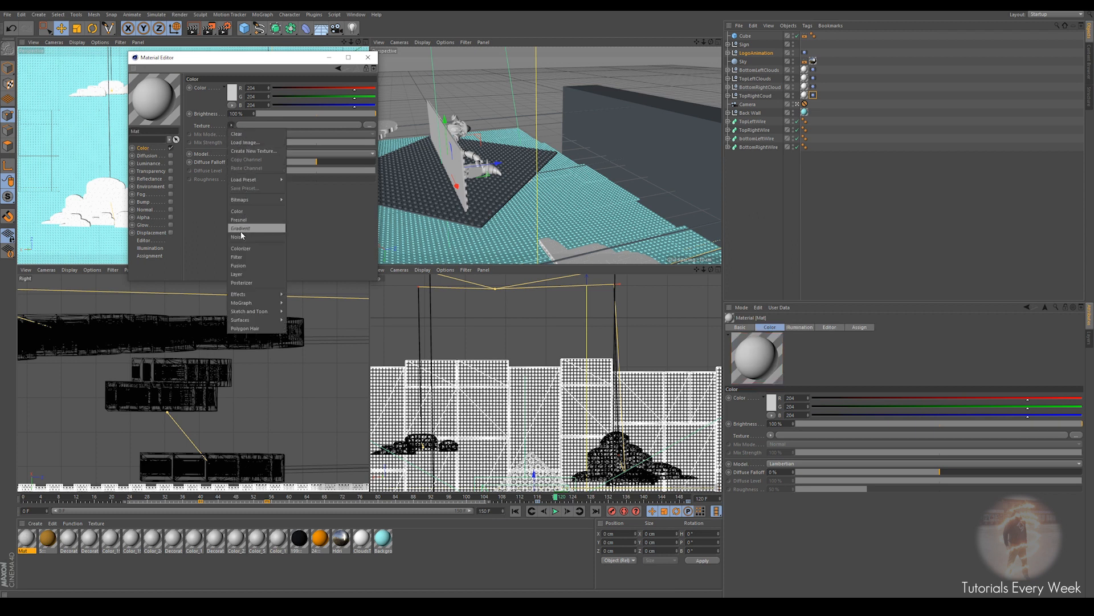
left_click(240, 229)
left_click(251, 126)
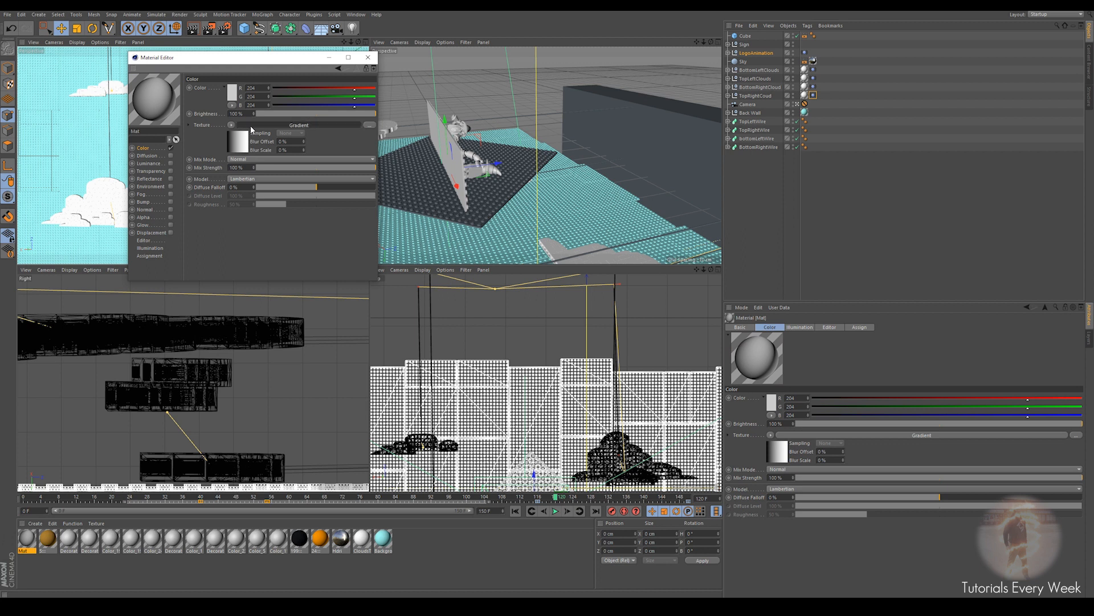
Change the gradient's black starting knot to a light sky blue.
double_click(222, 152)
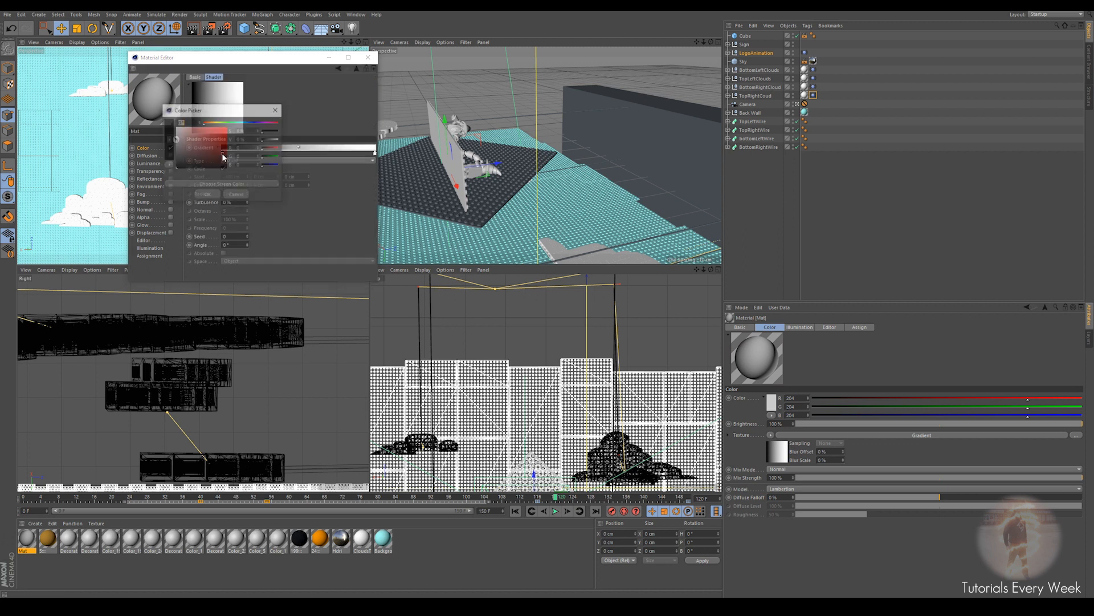
left_click(241, 123)
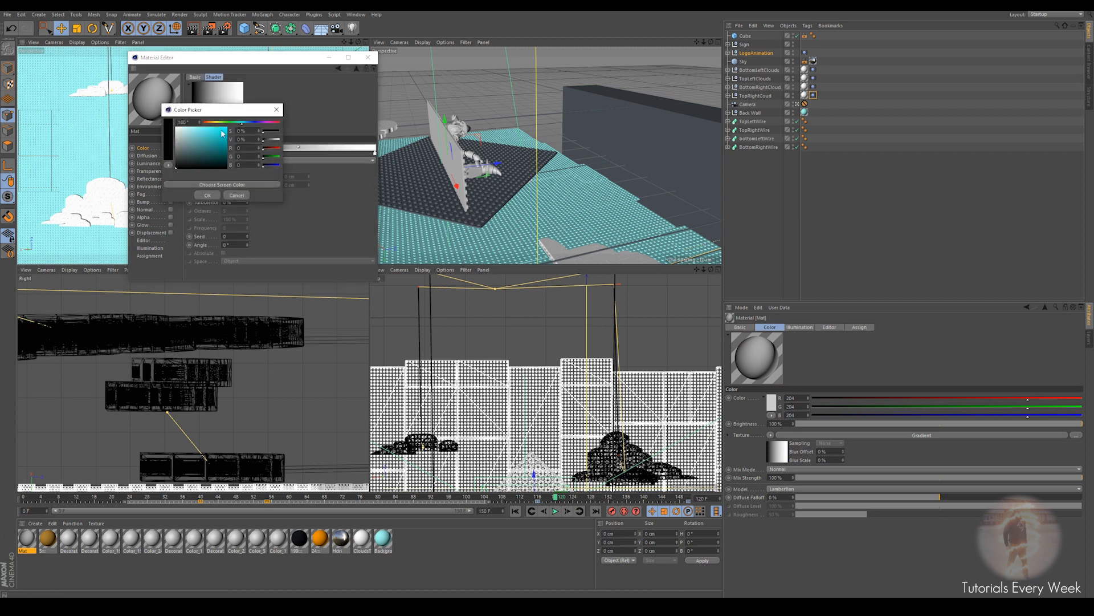
left_click_drag(242, 124, 203, 122)
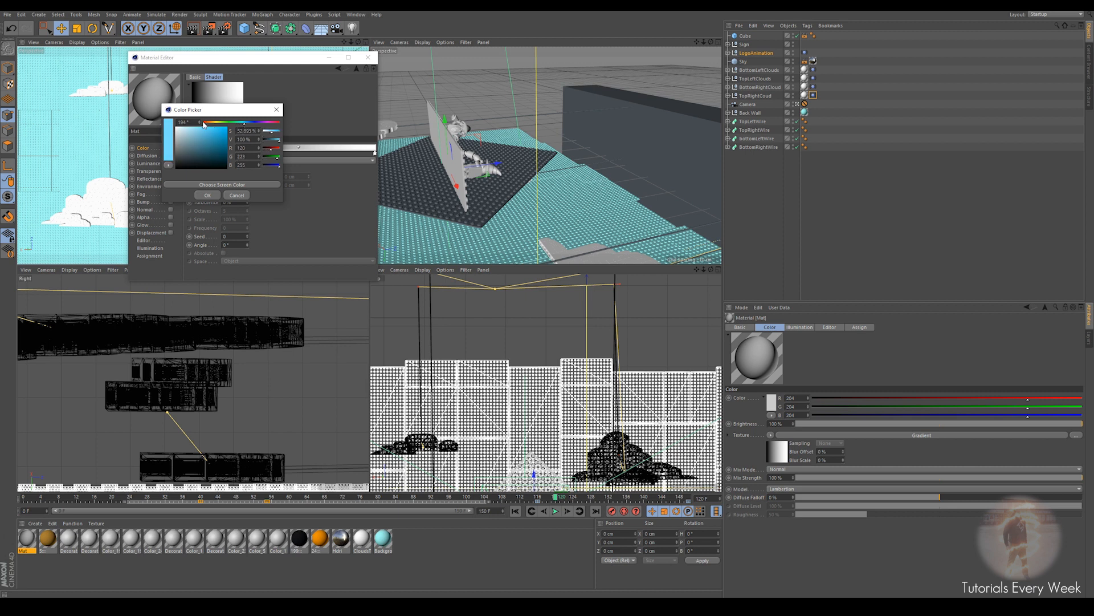
left_click(207, 195)
Change the gradient's white end knot to a deeper blue and set the gradient type to 3D - Linear.
double_click(373, 154)
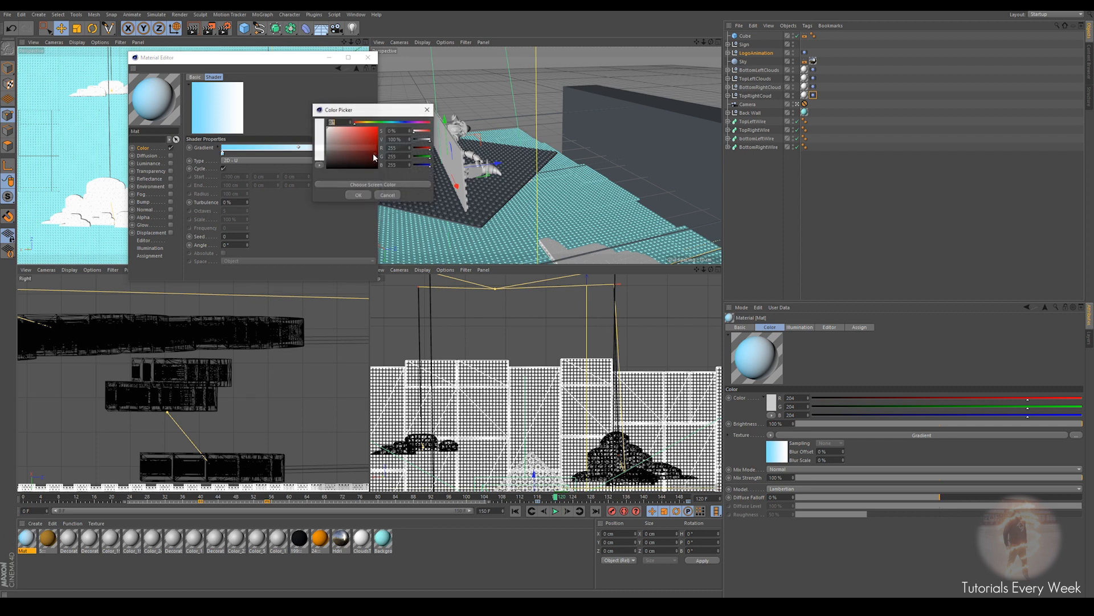
left_click(389, 124)
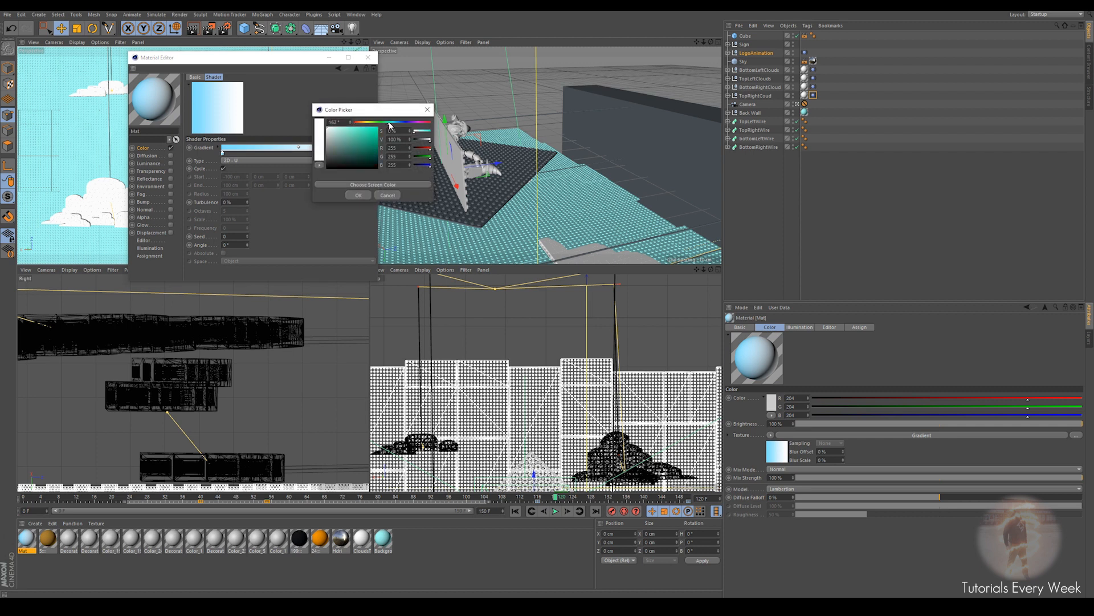
left_click_drag(393, 126, 372, 130)
left_click(358, 195)
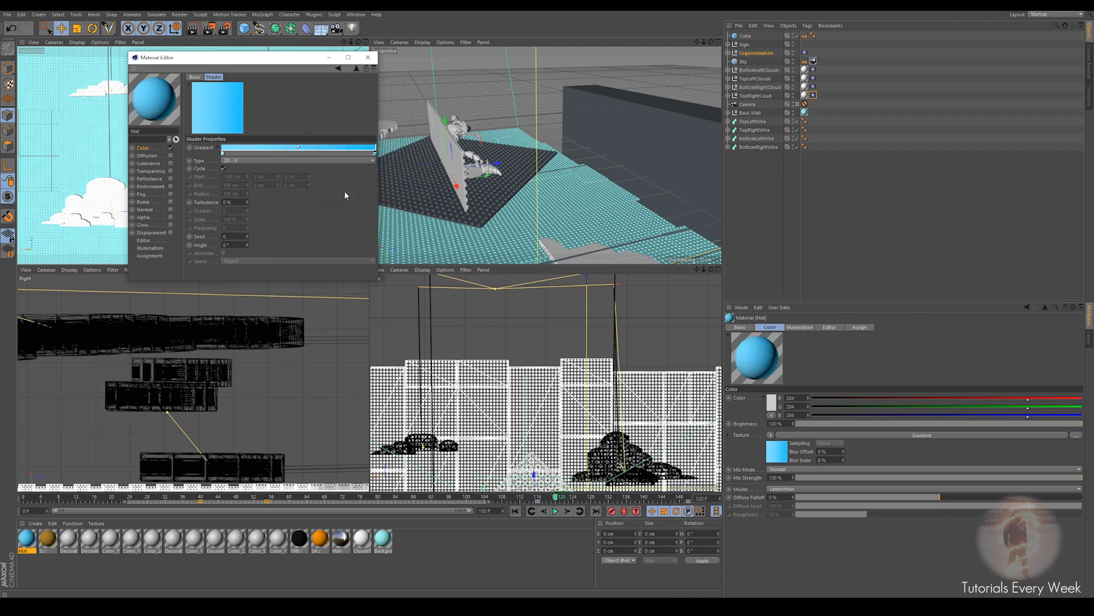
left_click(231, 160)
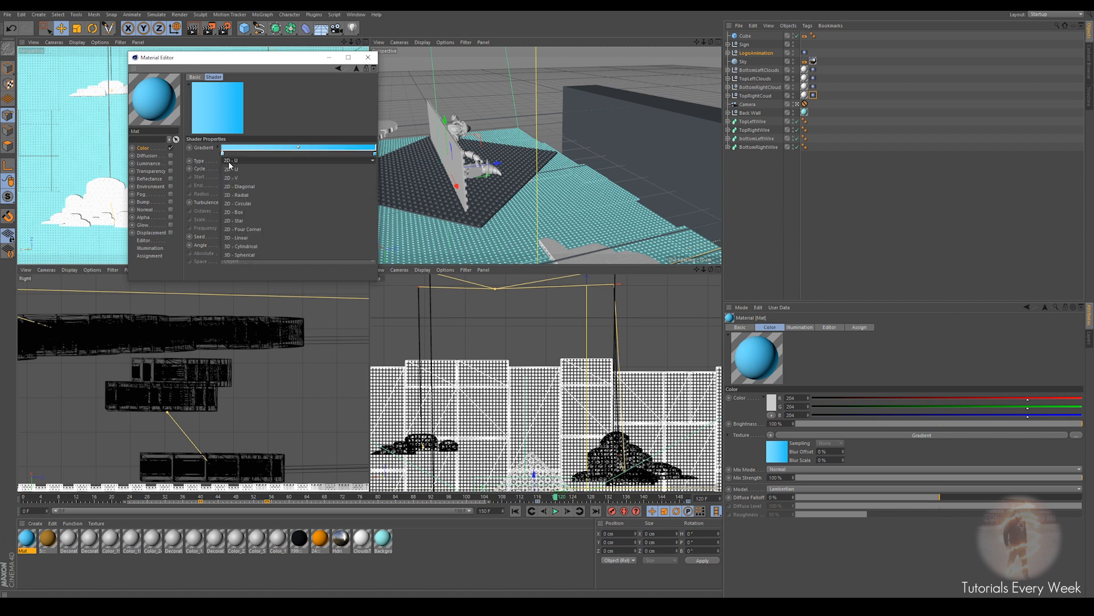
left_click(242, 238)
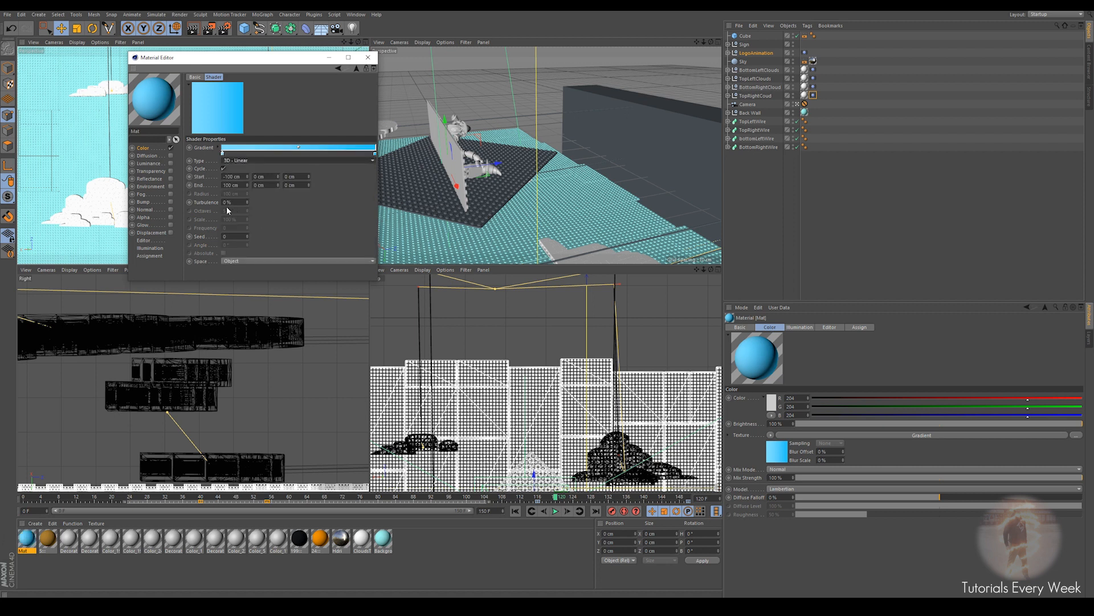
Remove the material's Default Specular reflectance layer and add a GGX layer in its place.
left_click(150, 163)
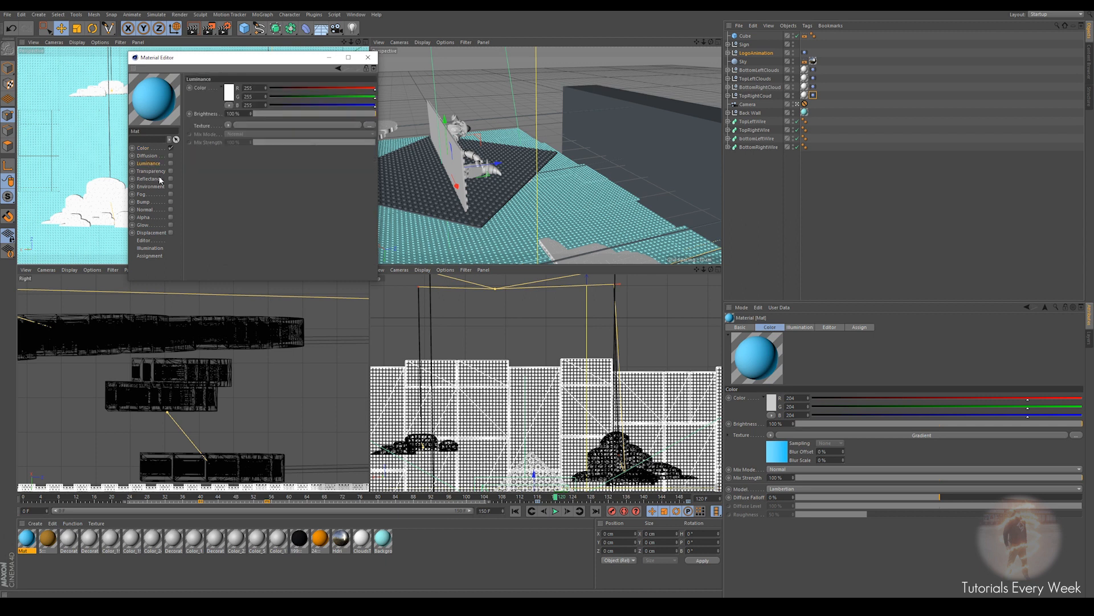
left_click(158, 181)
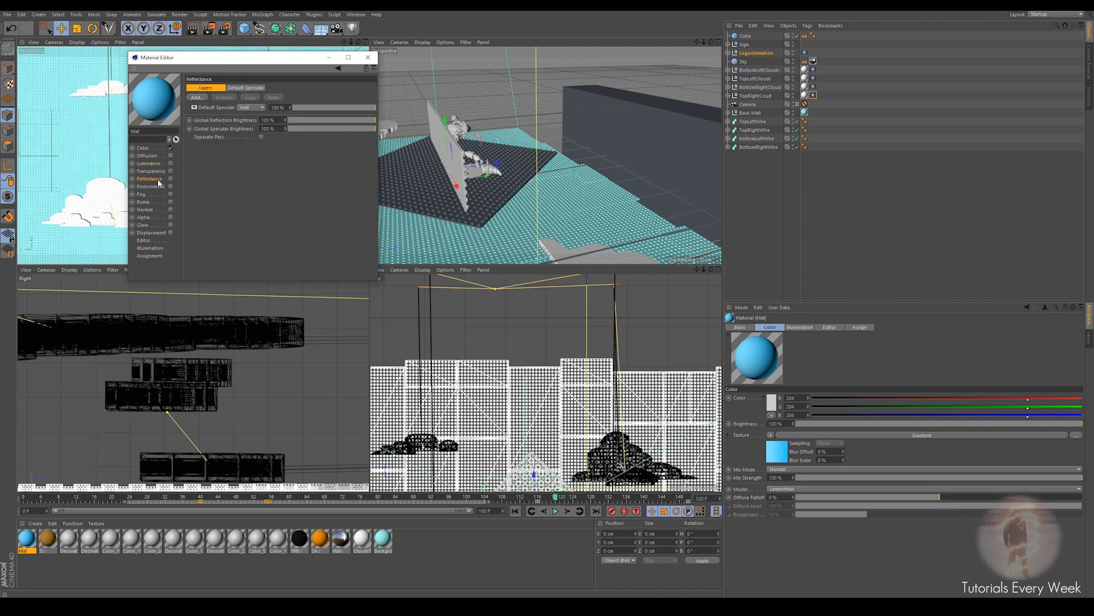
left_click(217, 107)
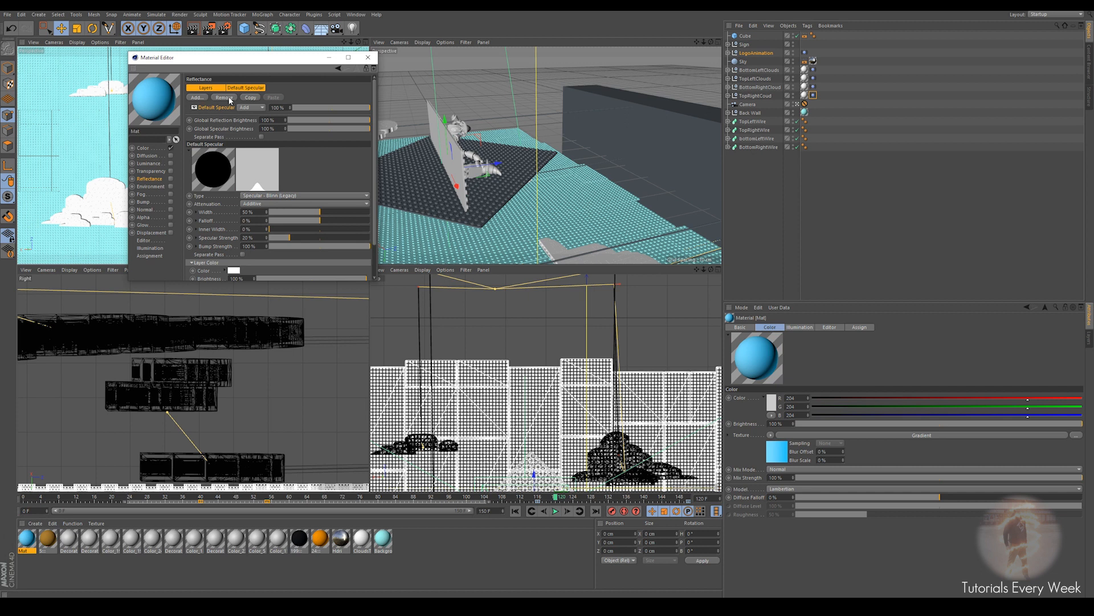
left_click(225, 98)
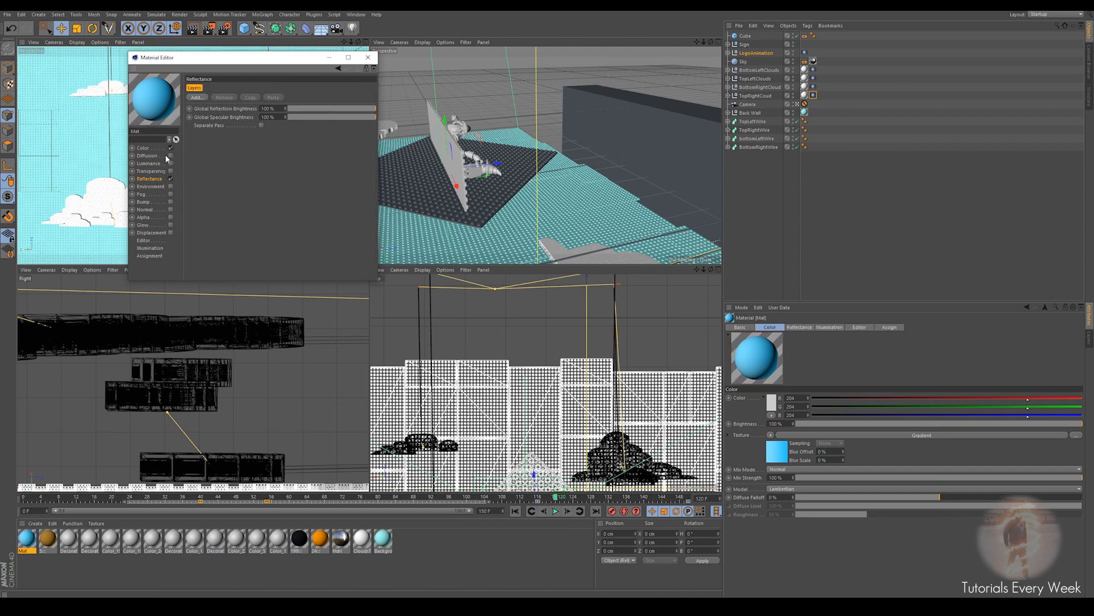
left_click(204, 99)
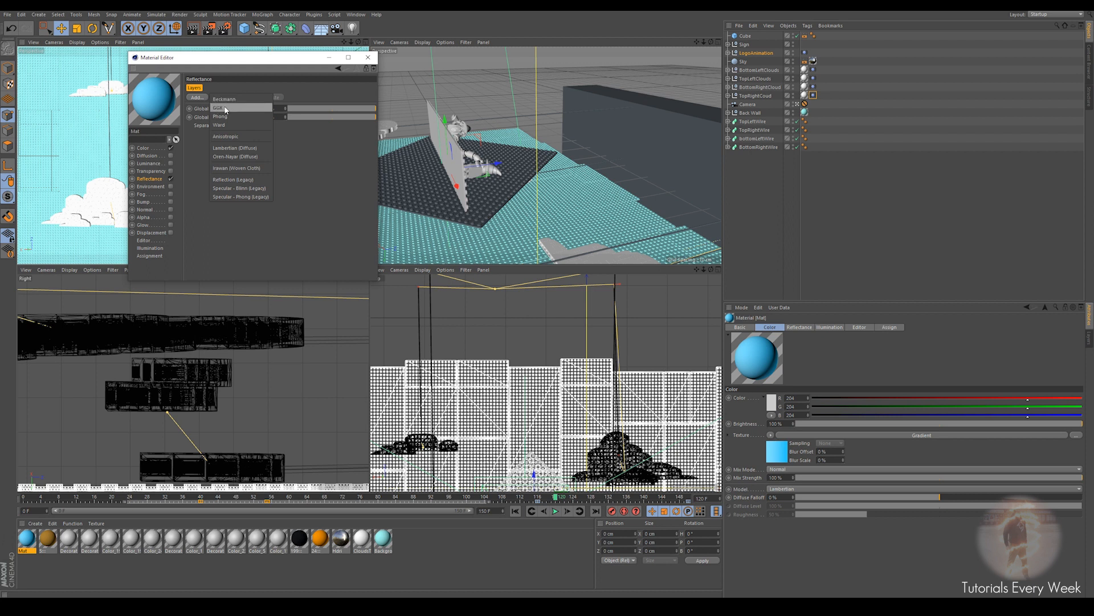
left_click(224, 109)
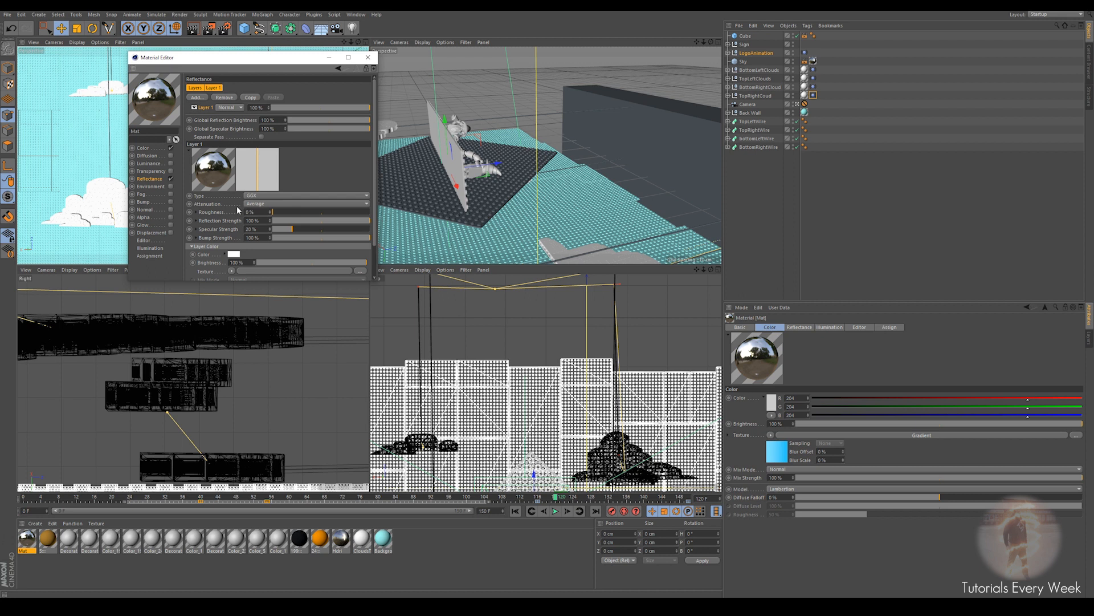
Set the GGX layer's Fresnel to Dielectric and lower the Fresnel strength to about 13%.
scroll(237, 209, "down", 3)
left_click(201, 273)
scroll(211, 235, "down", 4)
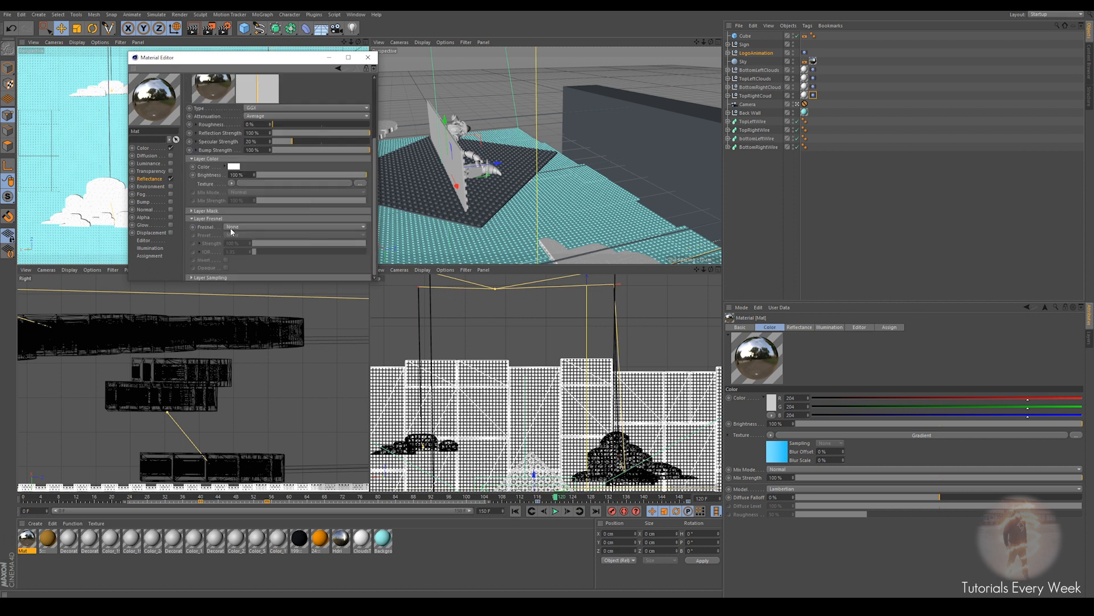
left_click(231, 228)
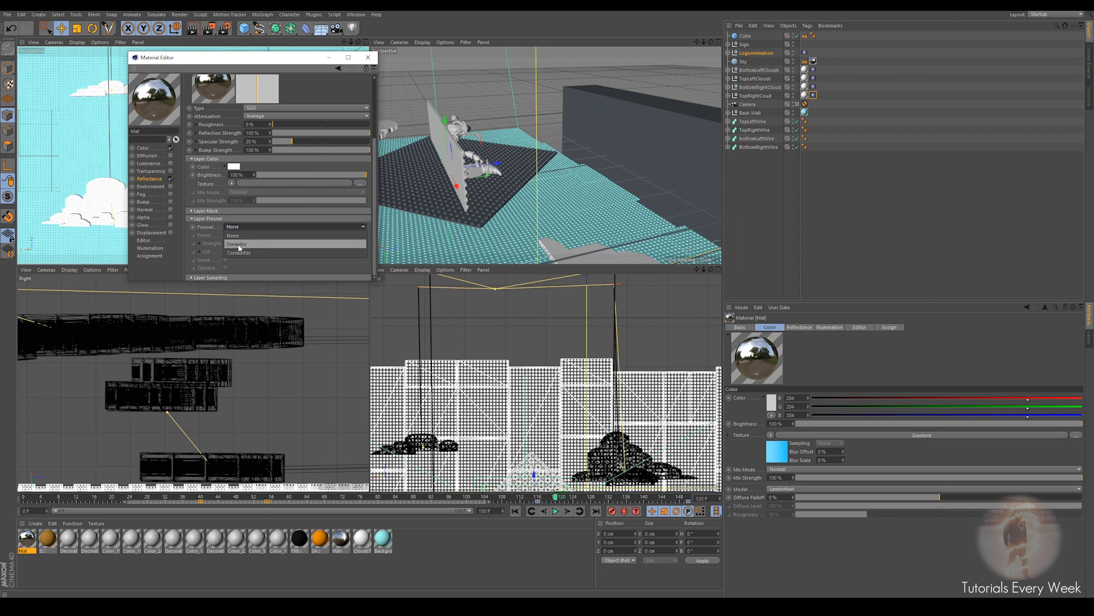
left_click(238, 245)
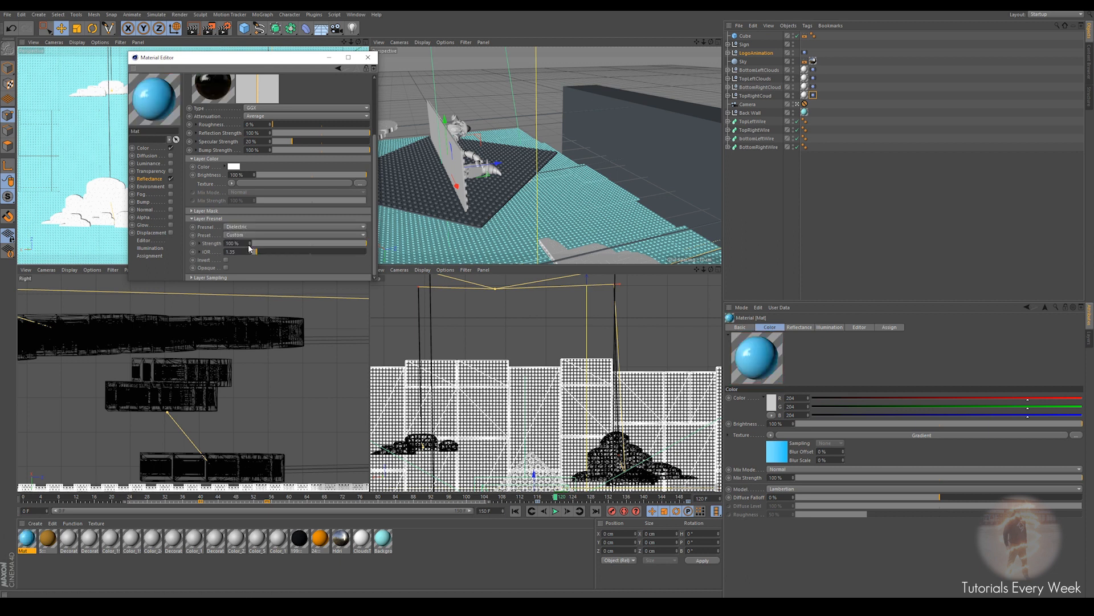
left_click_drag(300, 245, 268, 244)
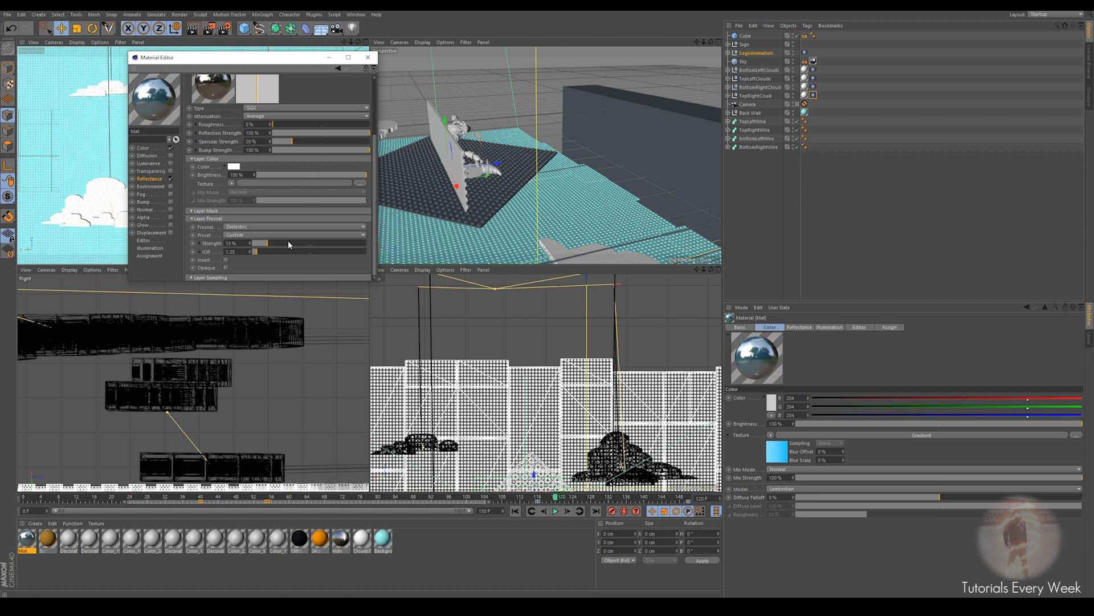
Raise the GGX layer's Fresnel strength to about 86% and choose the PET Fresnel preset.
left_click_drag(311, 242, 355, 245)
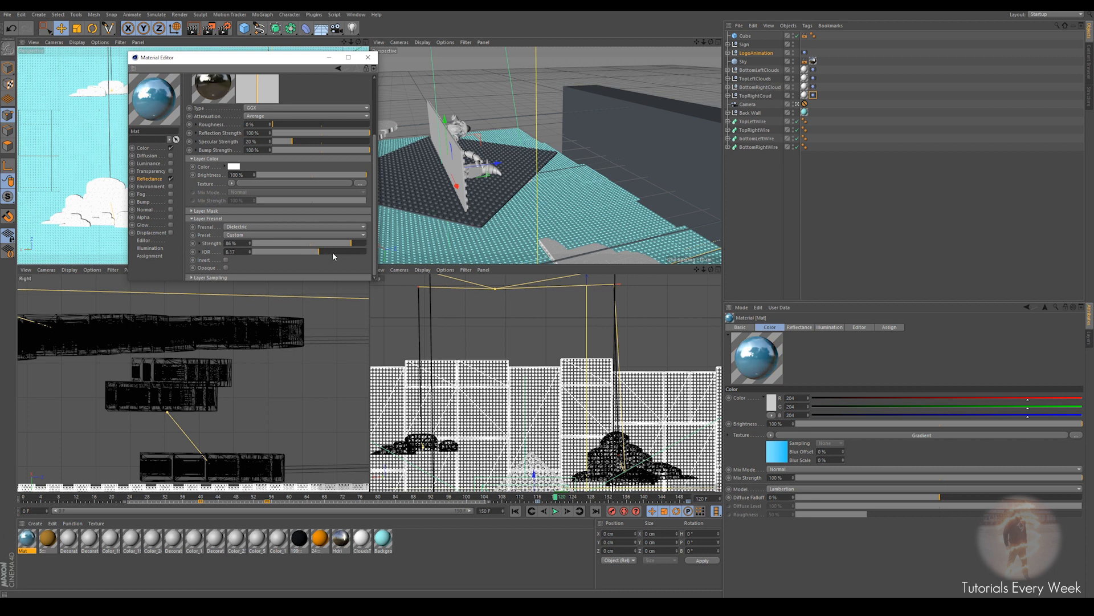
left_click_drag(336, 252, 317, 251)
key("ctrl+z")
left_click(241, 236)
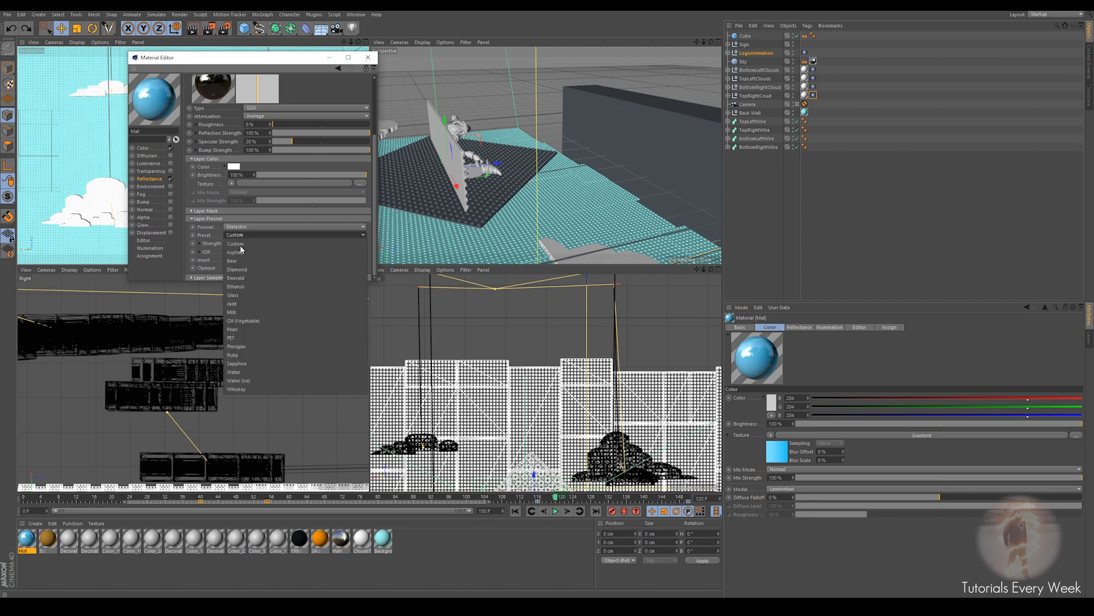
left_click(233, 338)
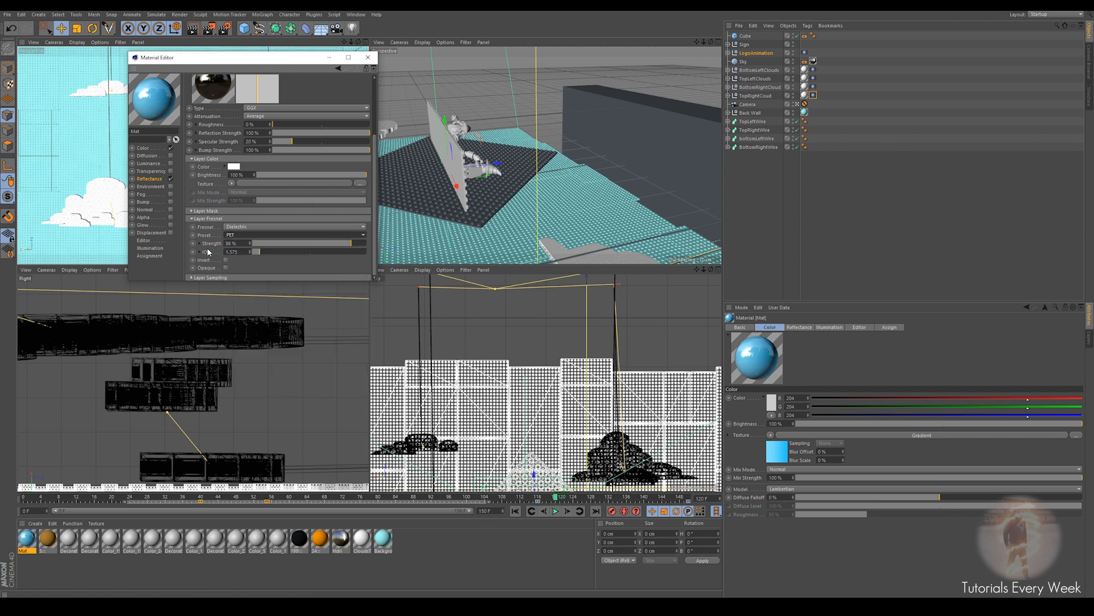
Set the GGX layer's roughness to about 9%.
scroll(211, 250, "up", 3)
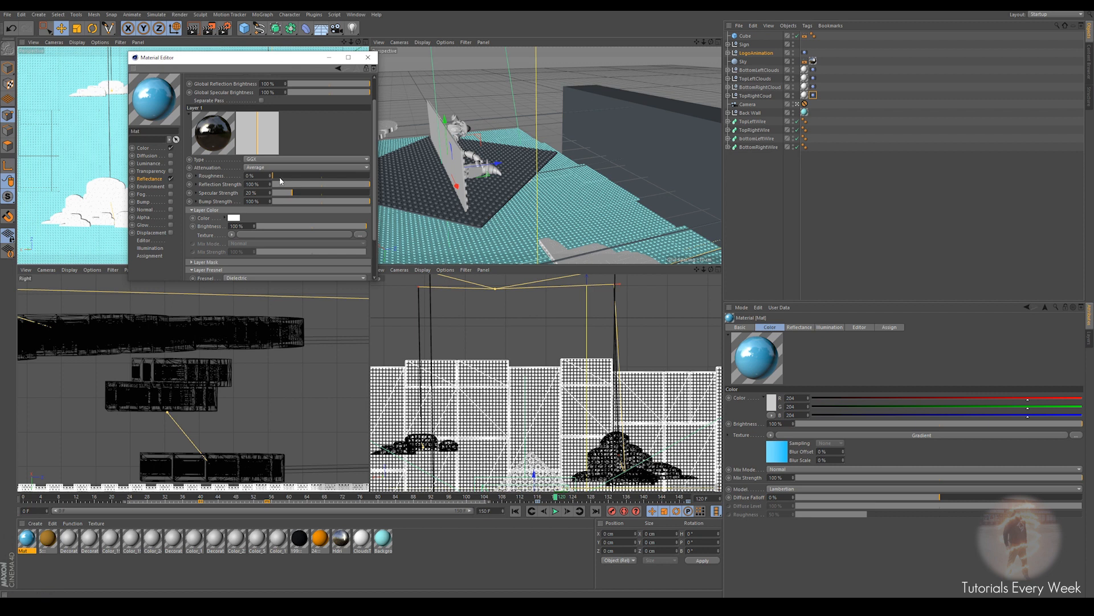
left_click_drag(272, 176, 289, 177)
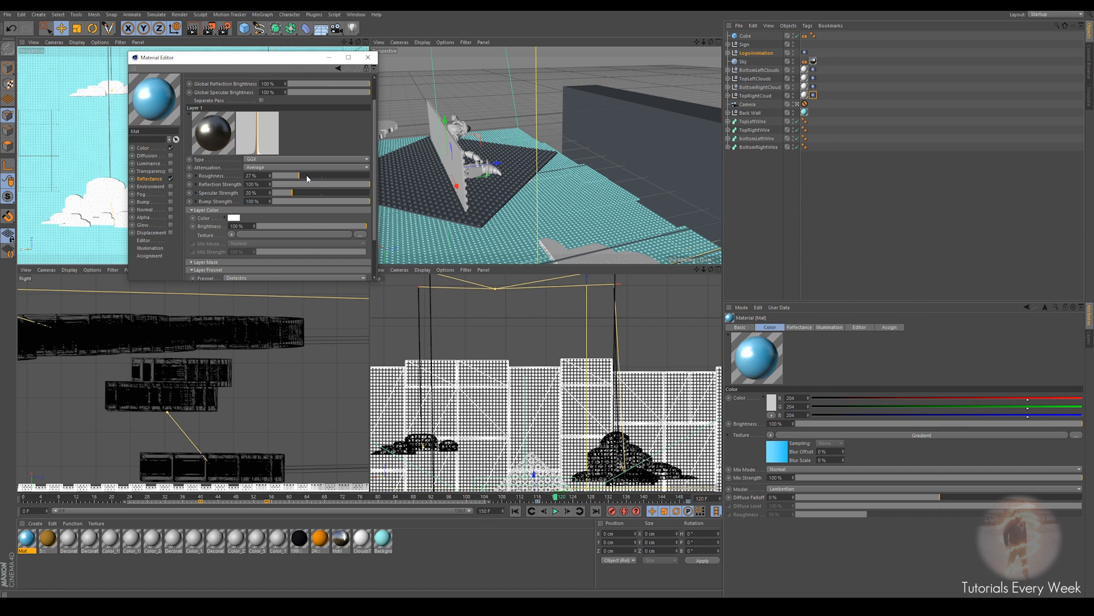
left_click_drag(305, 181, 286, 182)
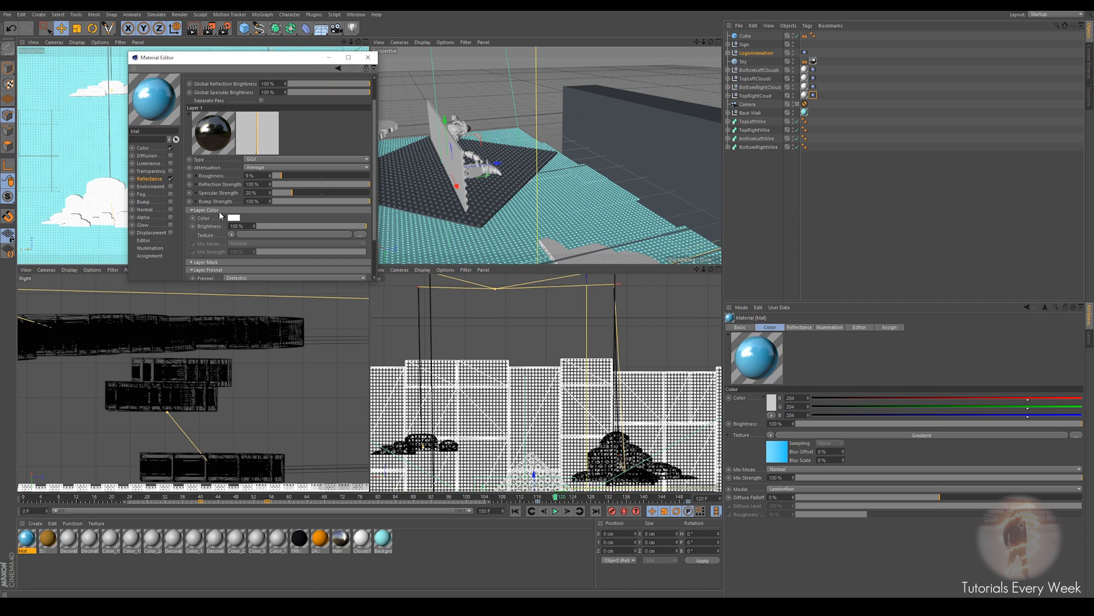
left_click(28, 539)
left_click_drag(84, 150, 83, 150)
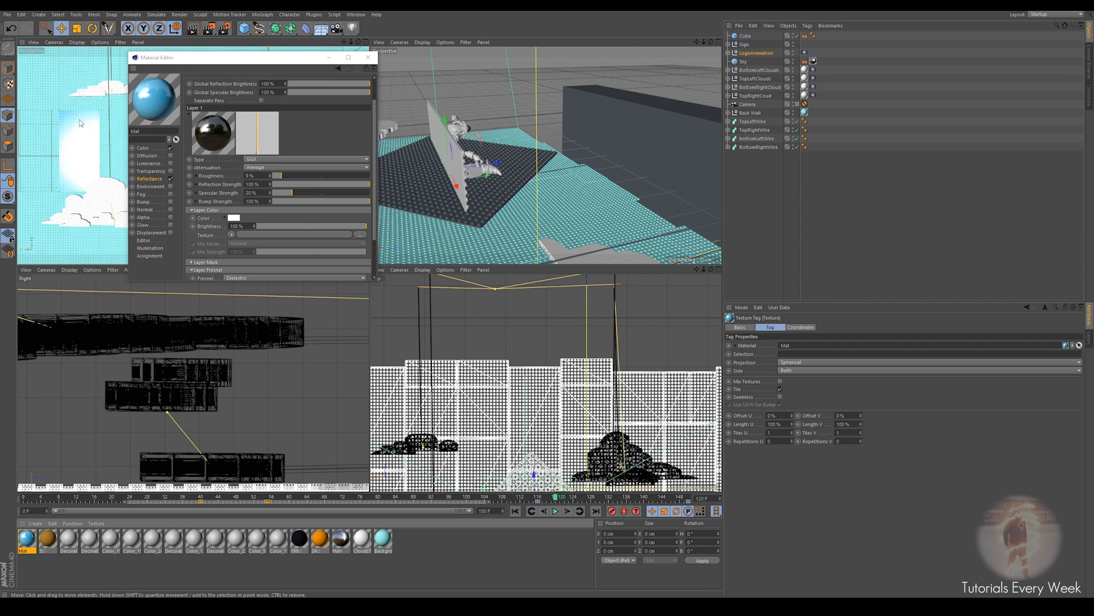
key("ctrl+z")
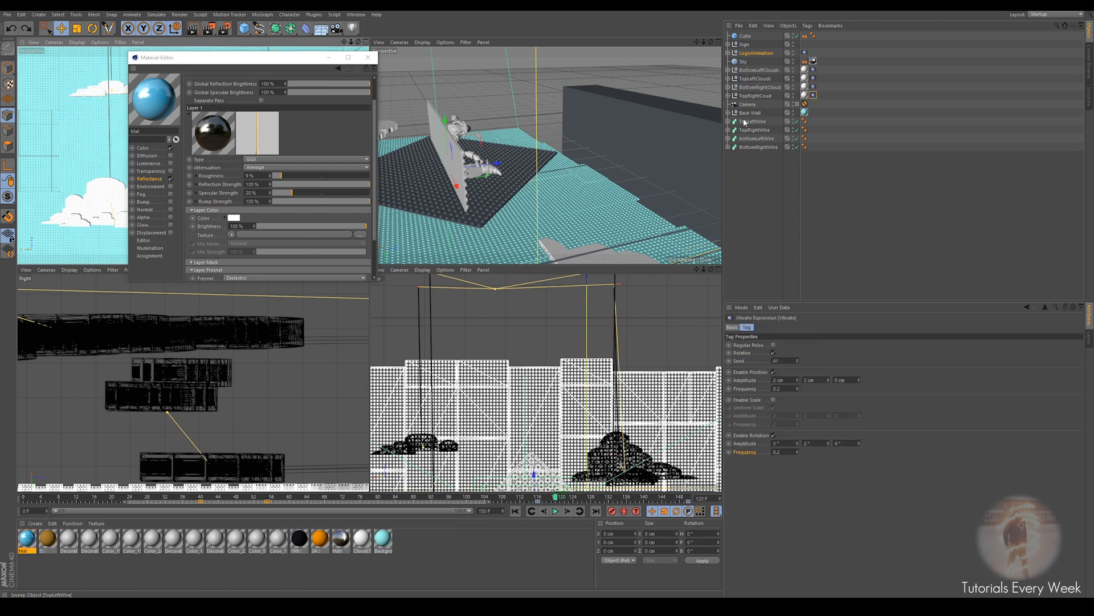
Replace the BackgroundTemp material on Back Wall with the new blue gradient material.
left_click(802, 113)
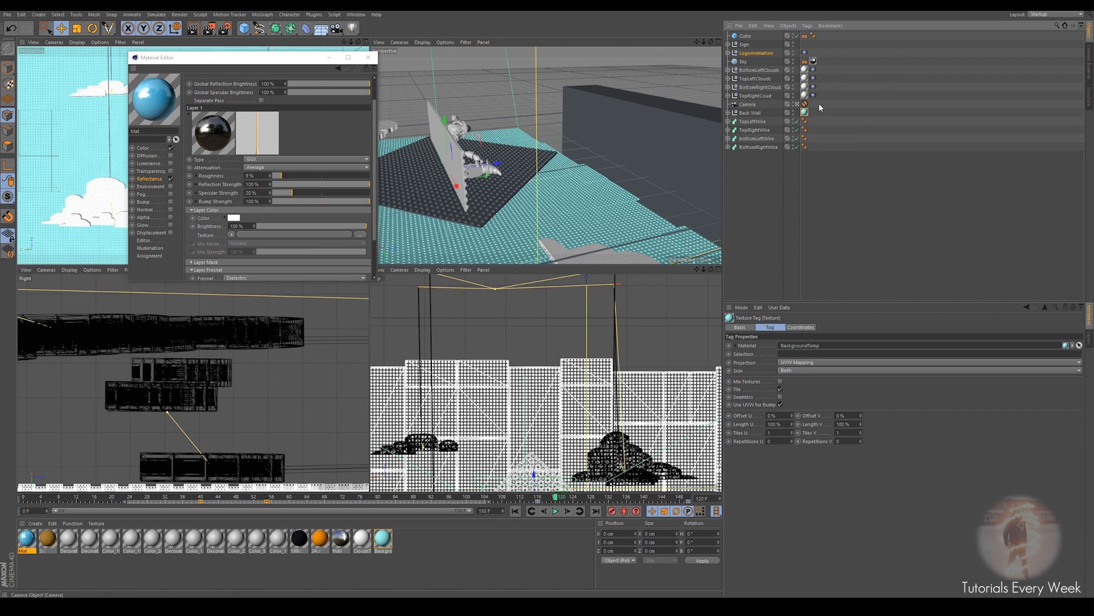
key("Delete")
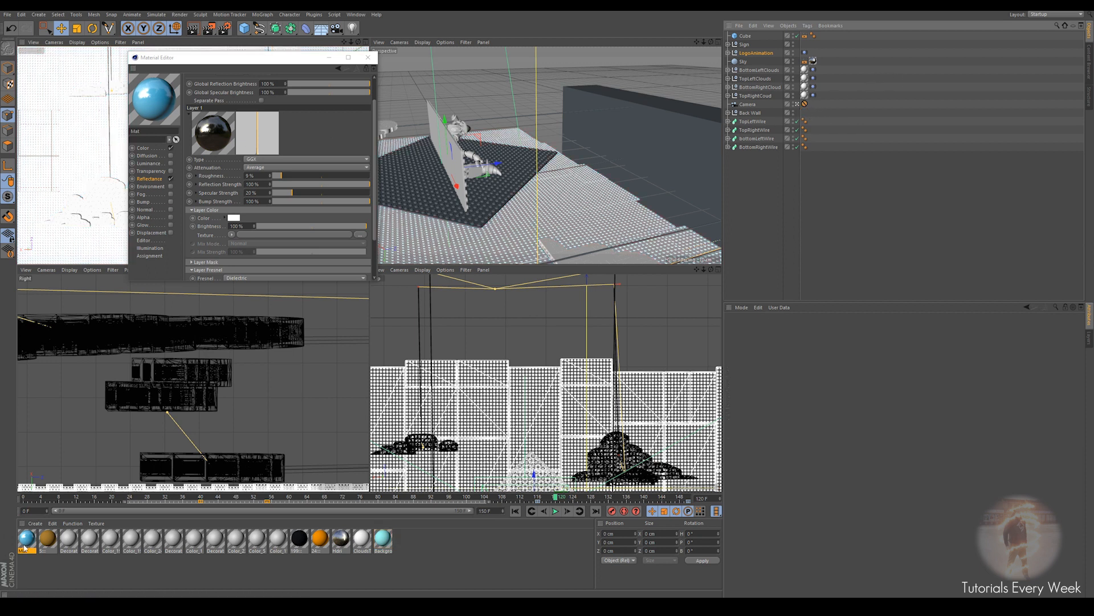
mouse_move(754, 114)
left_mouse_down()
mouse_move(757, 105)
mouse_move(755, 113)
left_mouse_up()
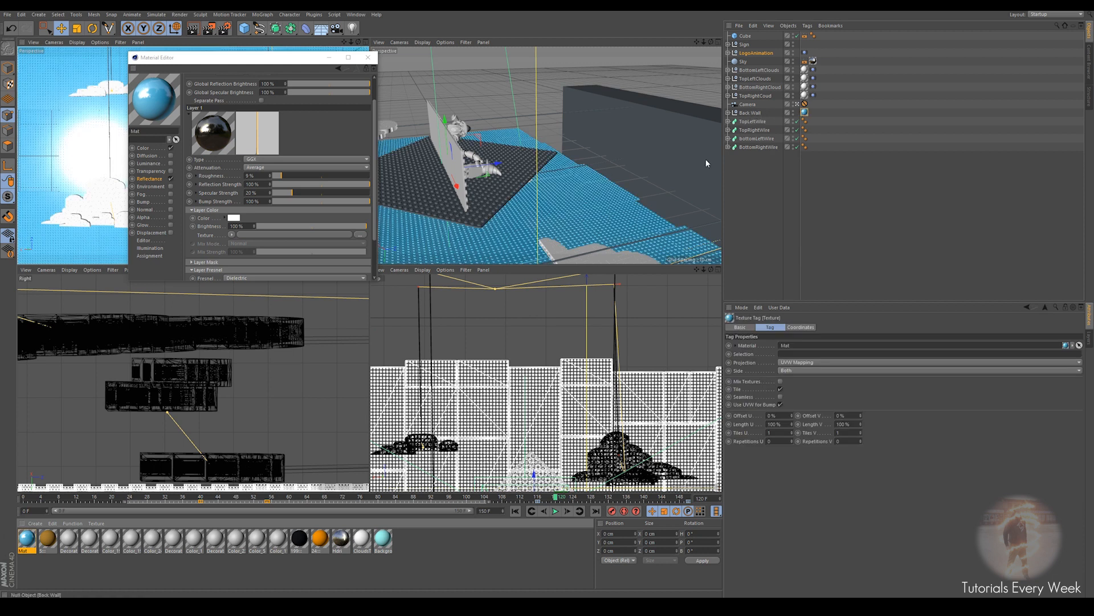
Duplicate the blue gradient material and clear the gradient texture from the copy's Color channel.
left_click(28, 540)
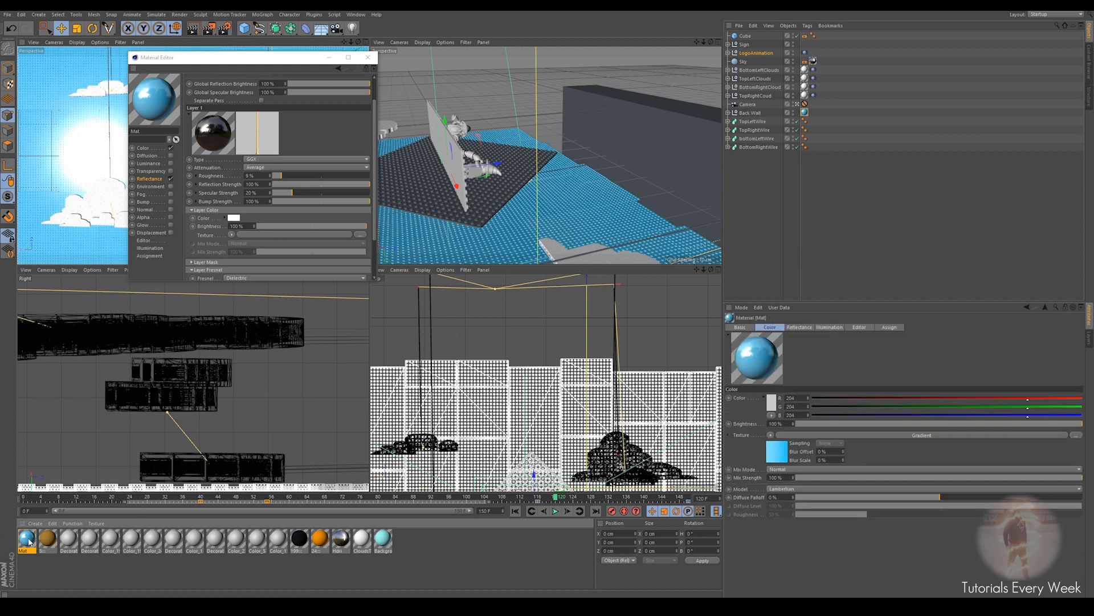
key("ctrl+v")
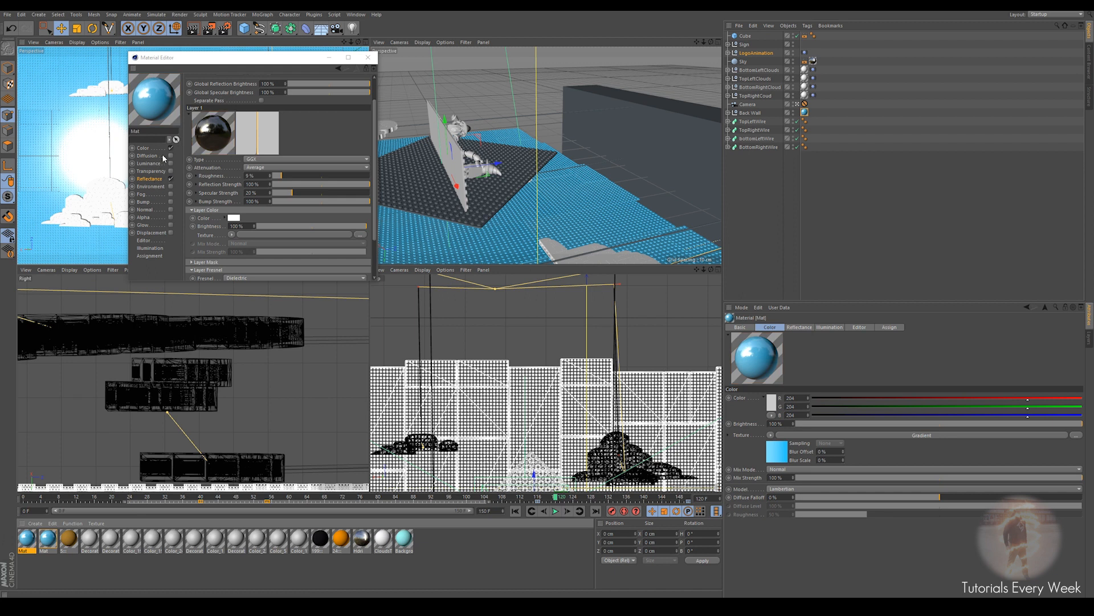
left_click(143, 149)
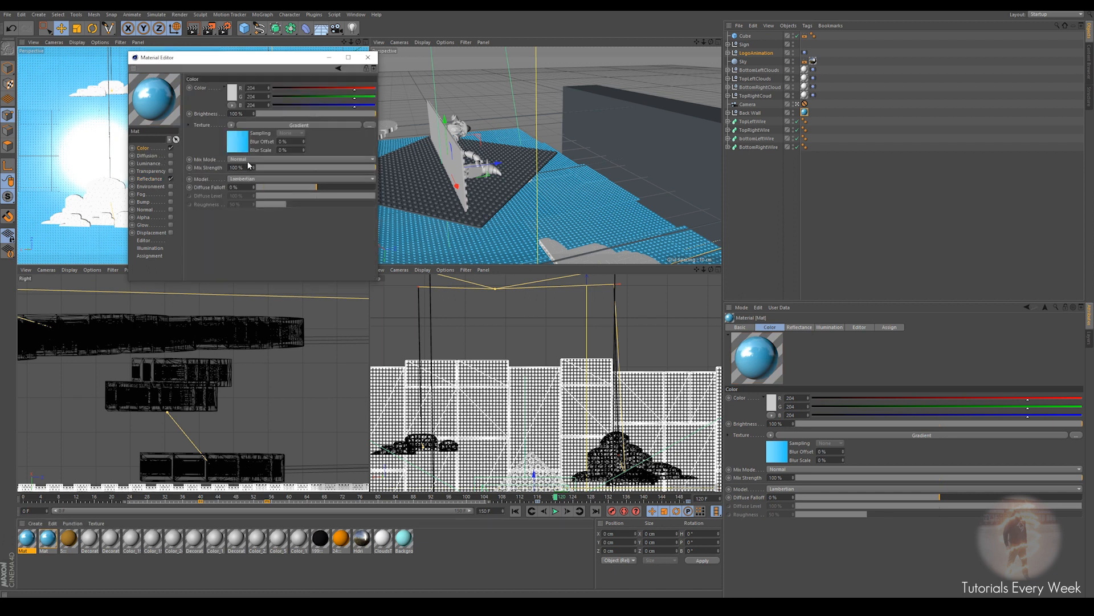
left_click(232, 125)
left_click(256, 142)
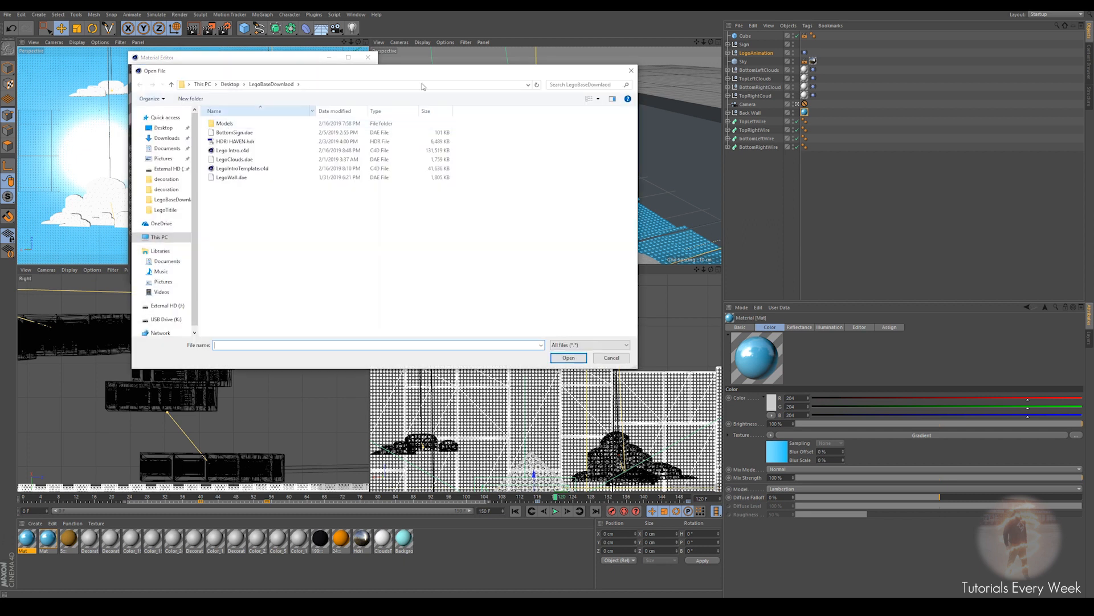
left_click(631, 70)
left_click(237, 125)
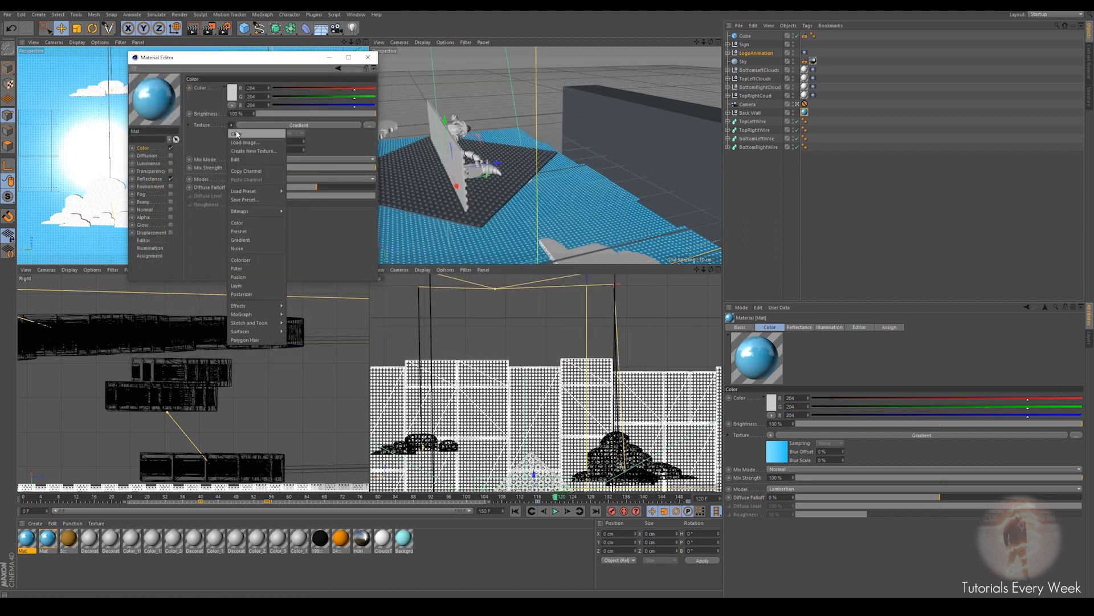
left_click(254, 134)
Set the copied material's base color to near-white, RGB 244, 244, 244.
left_click(234, 97)
left_click_drag(226, 113, 163, 72)
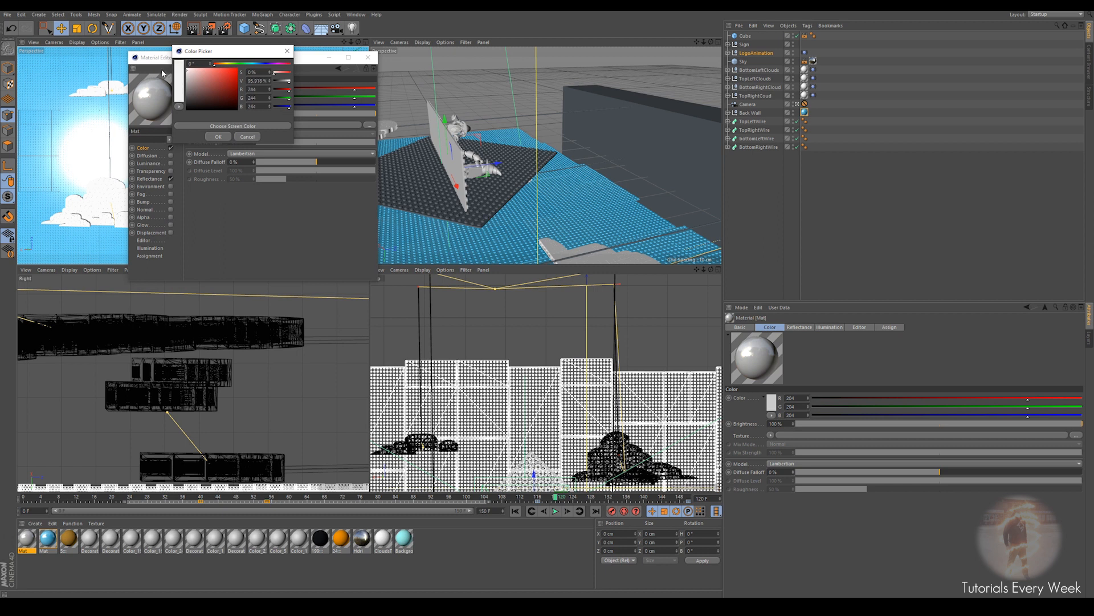
left_click(228, 135)
Enable the white material's Luminance at about 26% brightness with a Subsurface Scattering texture.
left_click(153, 163)
left_click(170, 163)
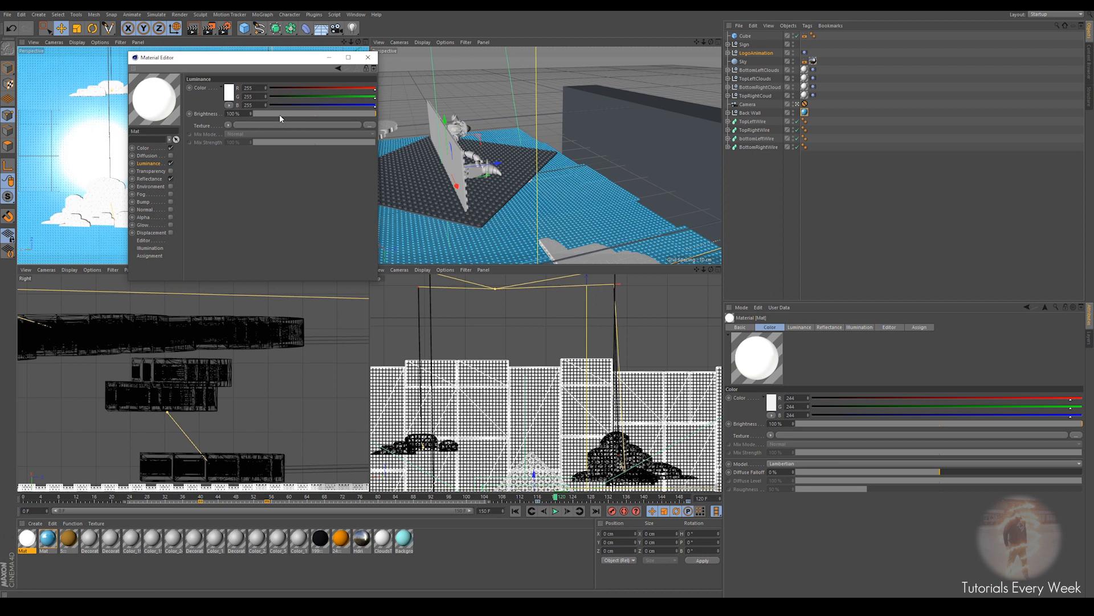
left_click_drag(279, 114, 275, 112)
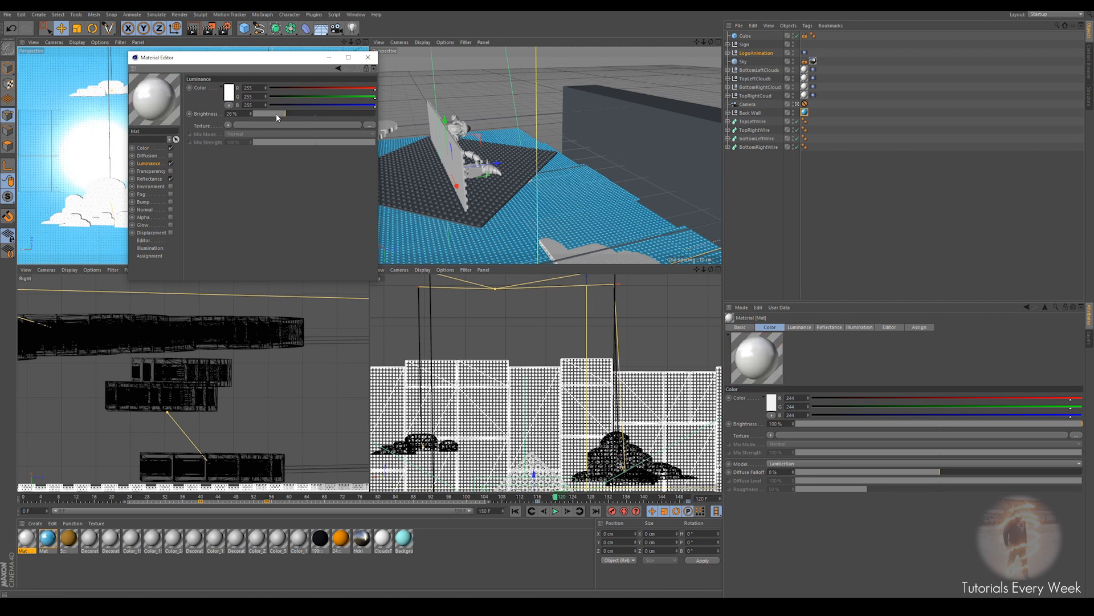
left_click(228, 125)
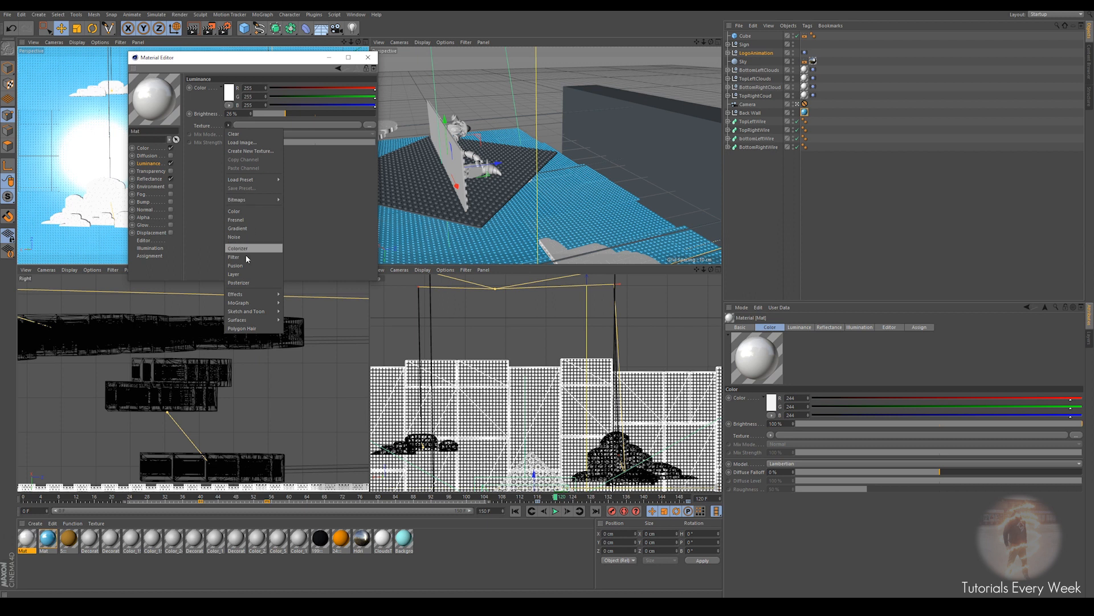
mouse_move(245, 294)
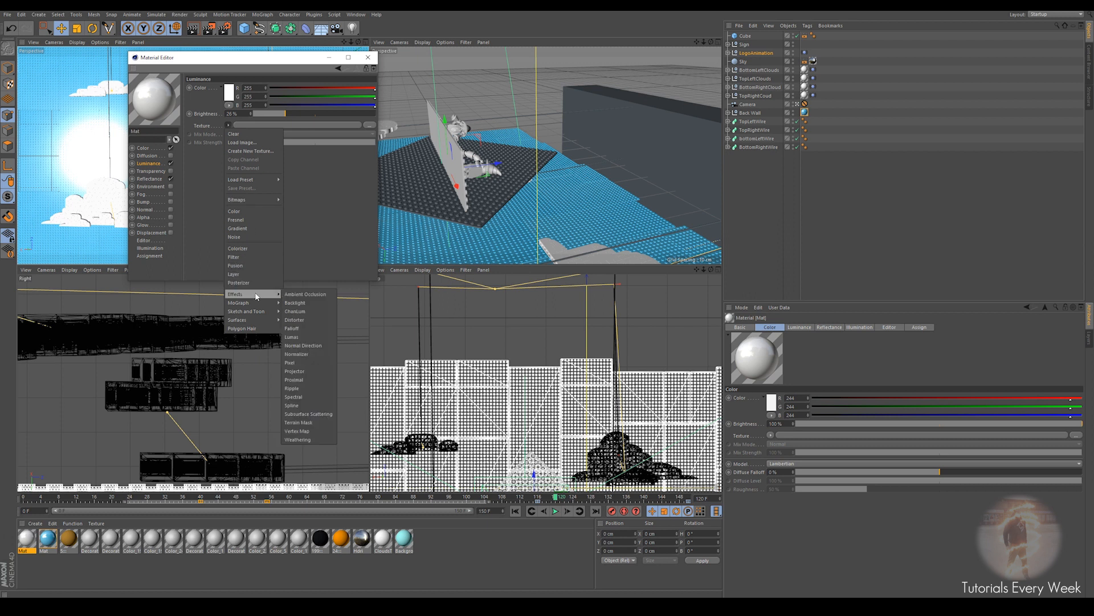
left_click(308, 416)
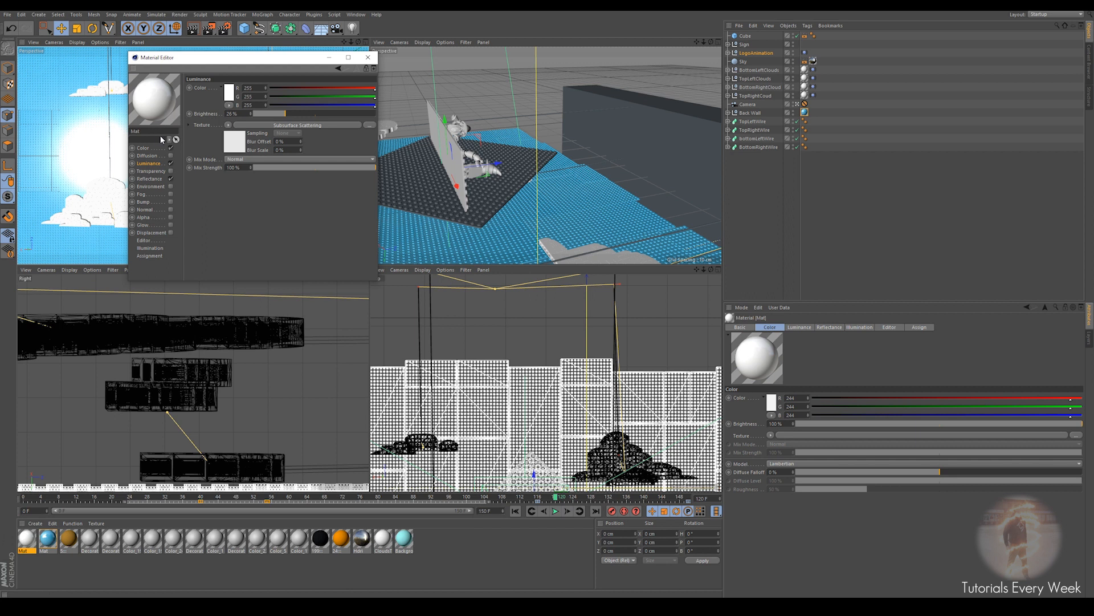
Set the Subsurface Scattering shader's color to near-white, RGB 234, 234, 234.
left_click(251, 124)
left_click(249, 77)
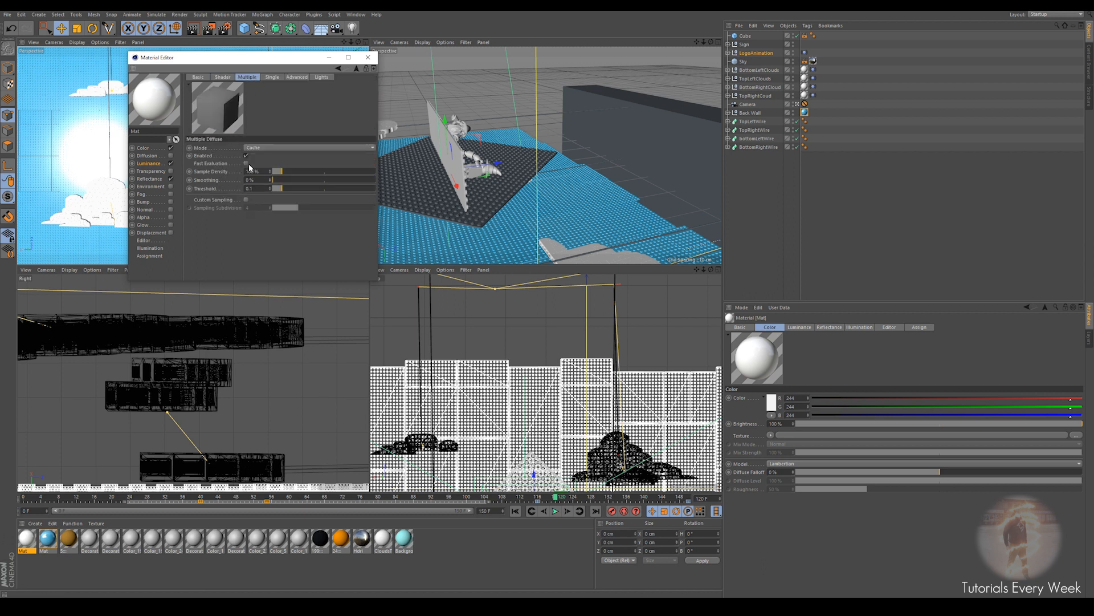
left_click(223, 77)
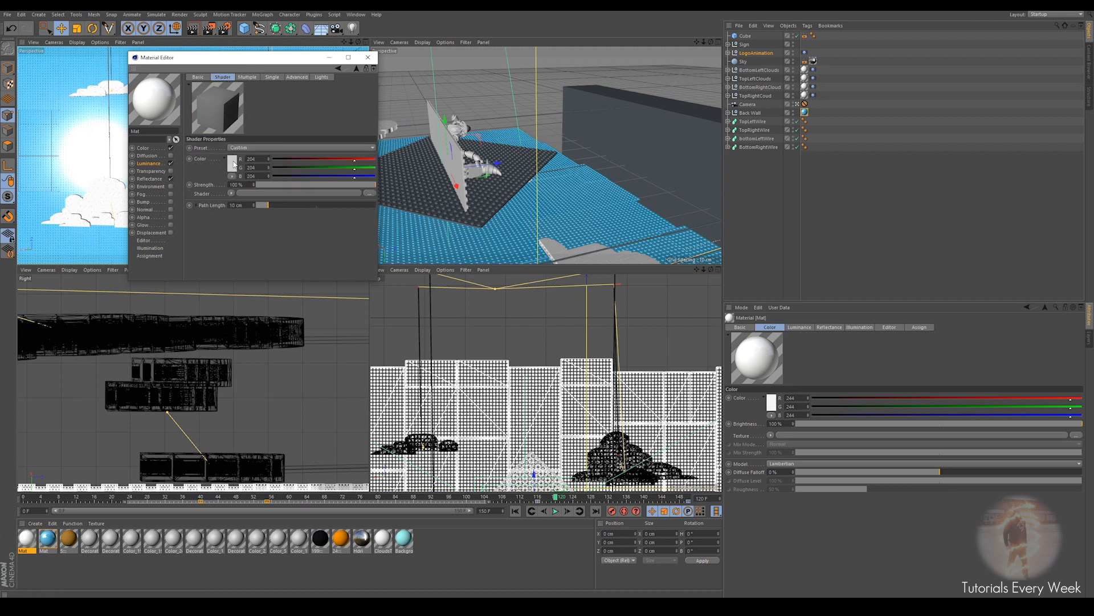
left_click(232, 166)
left_click_drag(194, 146, 173, 137)
left_click(218, 202)
Remove the old materials from the cloud groups and give them the new white material.
left_click(805, 78)
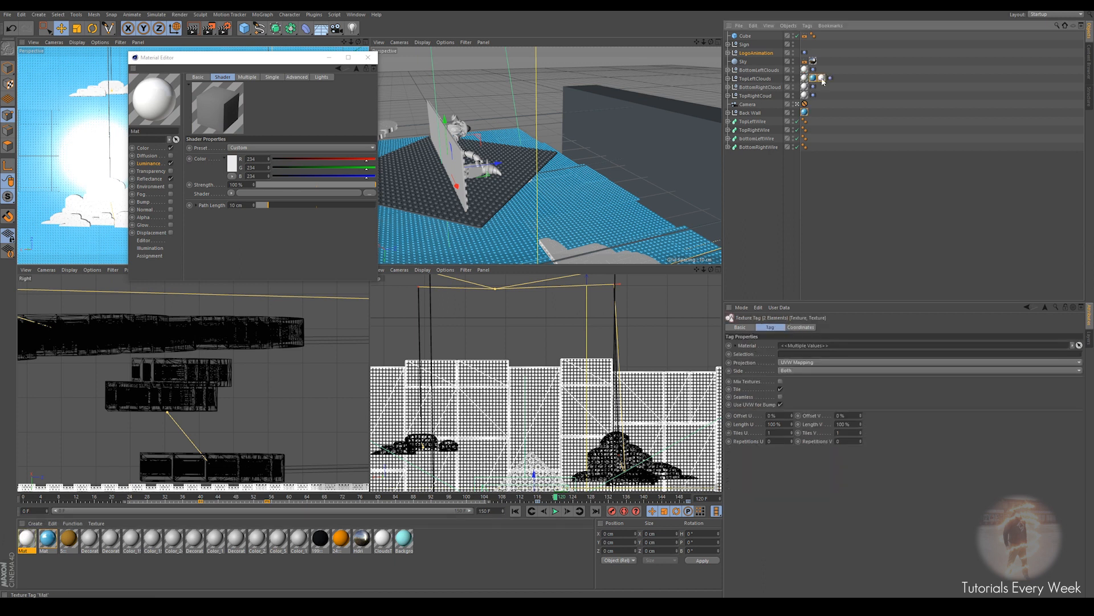
key("Delete")
left_click(804, 88)
key("Delete")
left_click(804, 96)
key("Delete")
left_click_drag(804, 70, 813, 96, "ctrl")
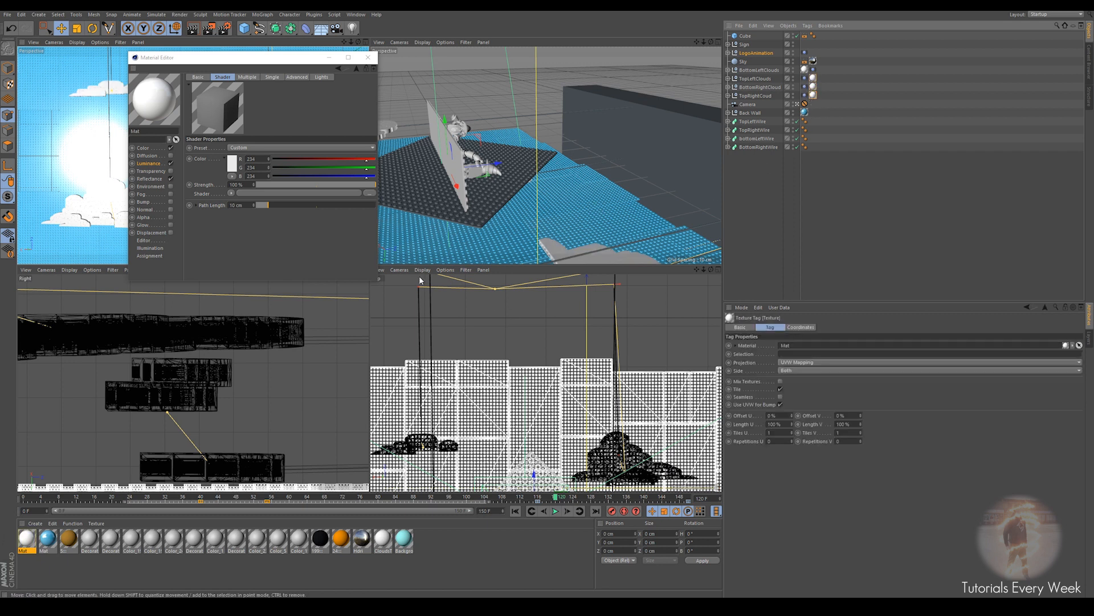
Close the material editor and move the timeline to frame 17, where the logo is partly assembled.
left_click(368, 57)
left_click_drag(559, 499, 98, 499)
left_click(49, 540)
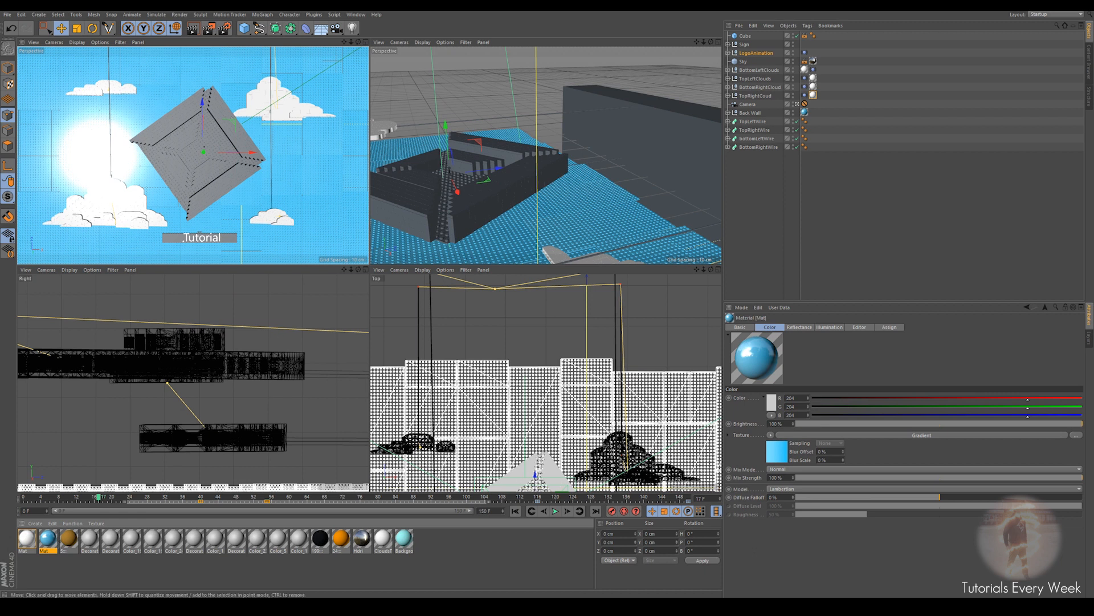
left_click(46, 569)
left_click(27, 540)
left_click(41, 567)
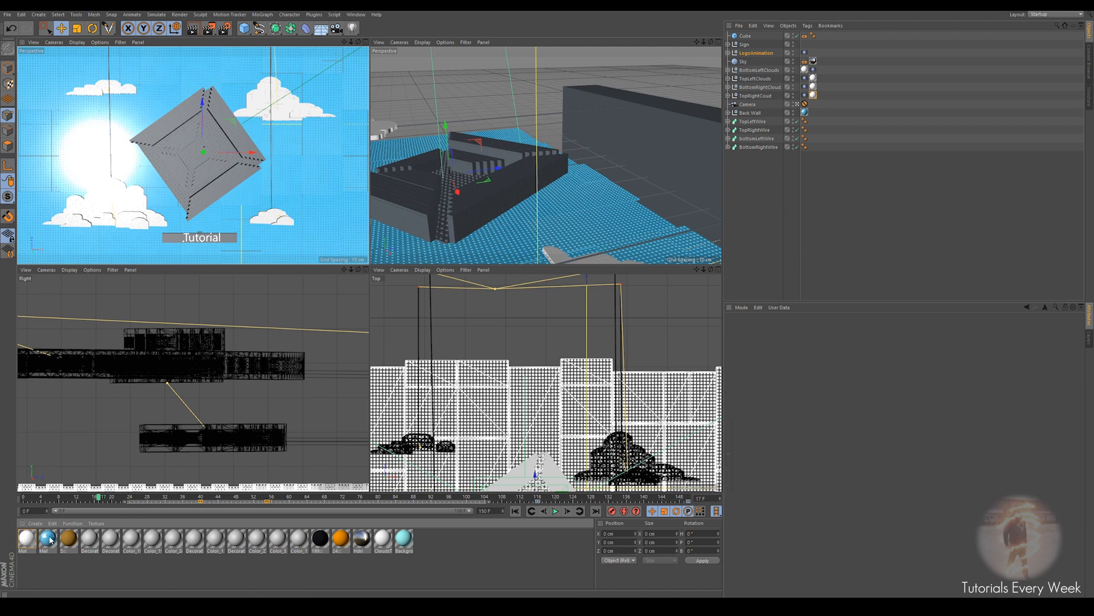
Duplicate the blue gradient material, recolor both gradient knots to grey and apply the copy to the logo's back plate.
left_click(48, 539)
key("ctrl+c")
key("ctrl+v")
double_click(27, 538)
left_click(238, 140)
double_click(222, 153)
left_click(165, 128)
left_click(206, 195)
double_click(374, 154)
left_click(274, 129)
left_click(314, 195)
left_click(367, 58)
left_click_drag(27, 538, 220, 161)
Duplicate the grey material, remove the copy's color texture and set its GGX layer color to yellow.
left_click(27, 538)
key("ctrl+c")
key("ctrl+v")
double_click(27, 538)
left_click(231, 125)
left_click(150, 179)
left_click(231, 255)
left_click(225, 223)
left_click(216, 296)
Set the copied material's base color to bright yellow, RGB 255, 240, 50.
left_click(143, 149)
left_click(231, 93)
left_click(226, 63)
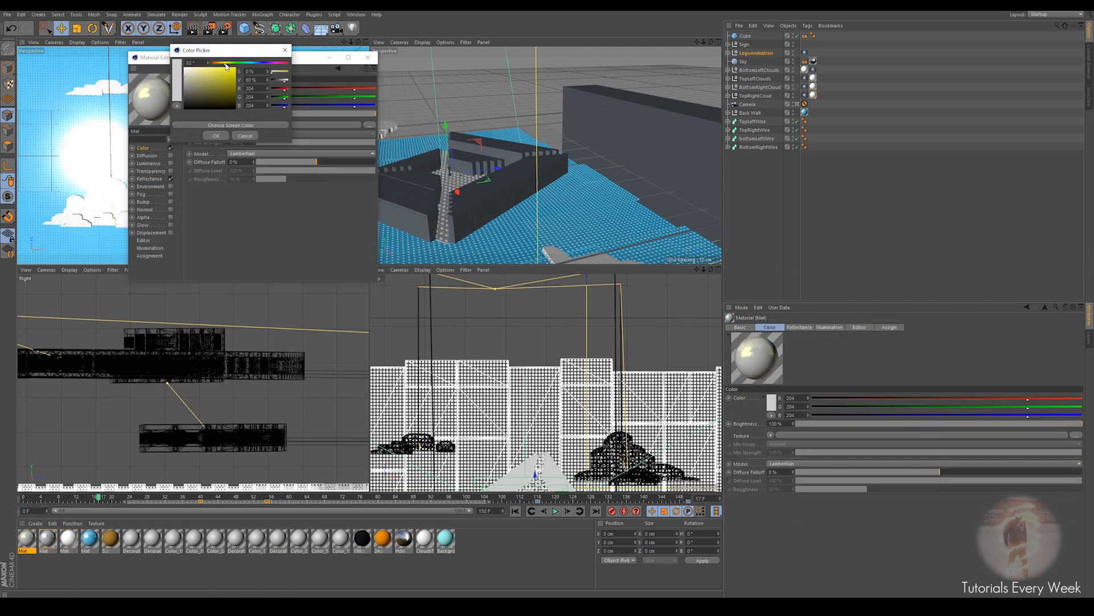
left_click(234, 69)
left_click(216, 136)
left_click(368, 58)
Apply the yellow material to CorridorLogo inside the LogoAnimation group.
left_click_drag(26, 538, 760, 70)
left_click(728, 53)
left_click(745, 44)
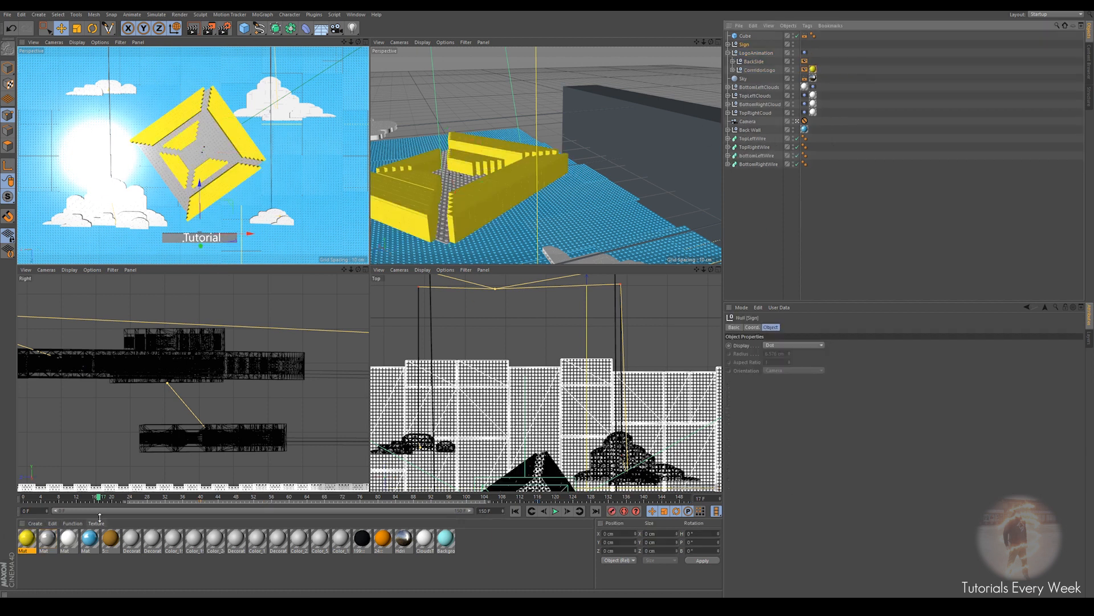
Duplicate the blue gradient material and recolor both of the copy's gradient knots to deeper blues.
left_click(89, 539)
key("ctrl+c")
key("ctrl+v")
double_click(27, 538)
left_click(234, 142)
double_click(375, 154)
left_click(360, 195)
double_click(223, 154)
left_click(210, 195)
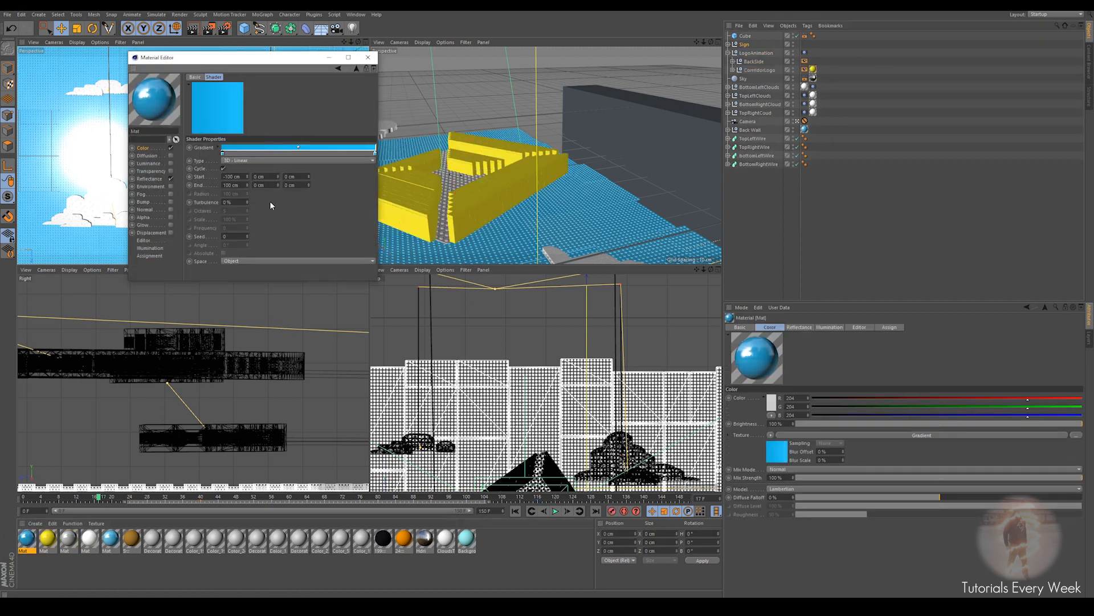
left_click(367, 58)
Apply the deeper blue material to the sign panel and the white material to its MoText.
left_click_drag(27, 538, 203, 237)
left_click_drag(90, 539, 753, 53)
key("ctrl+z")
left_click(728, 44)
left_click(770, 228)
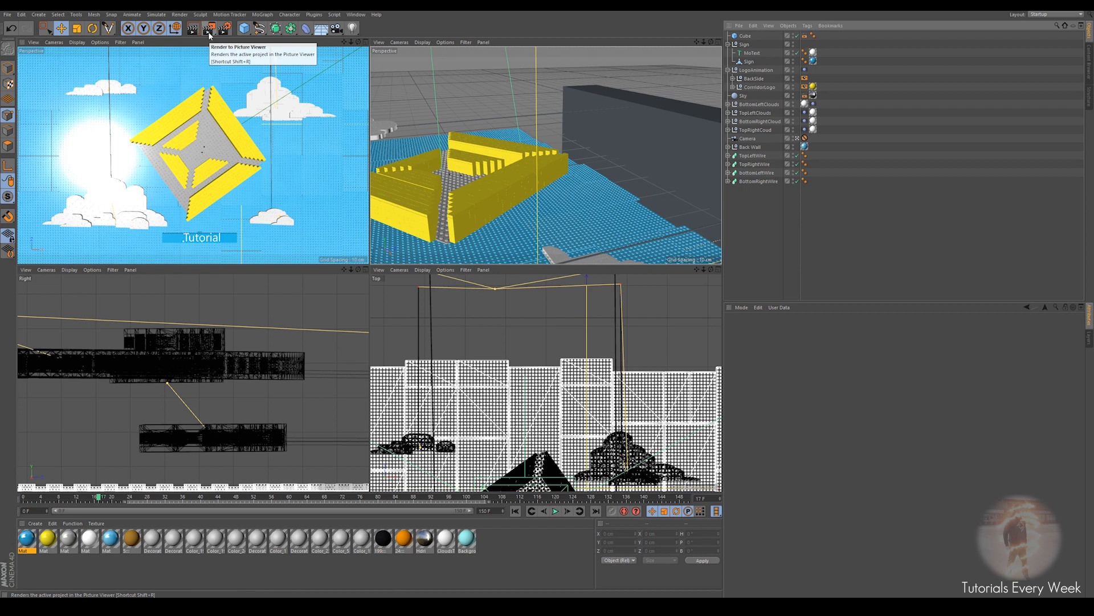
Try a red layer color in the reflectance of the yellow logo material.
left_click(48, 538)
double_click(48, 541)
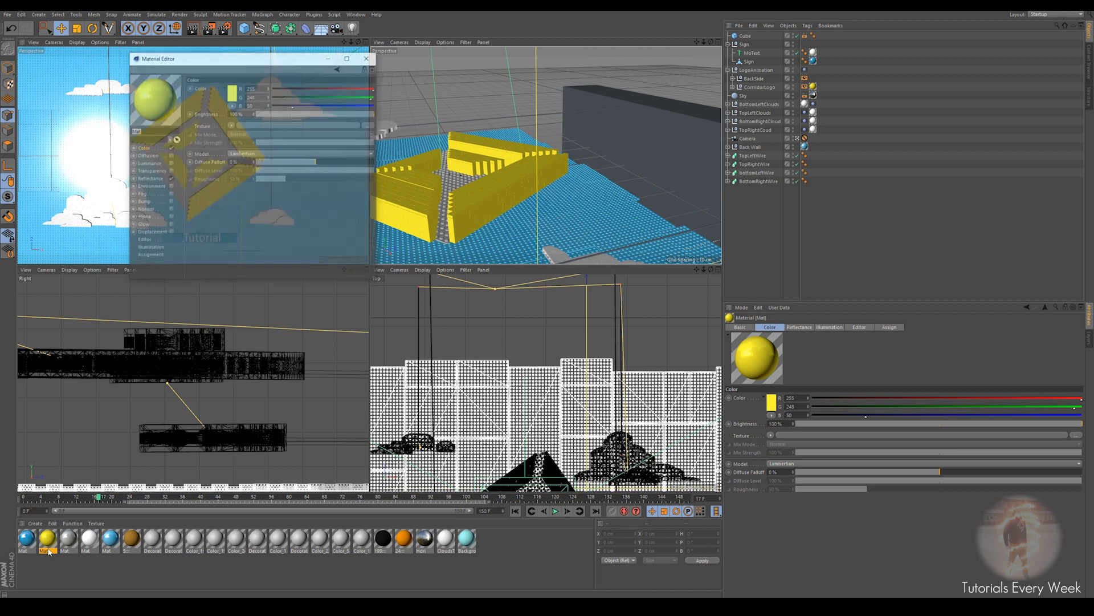
left_click(149, 178)
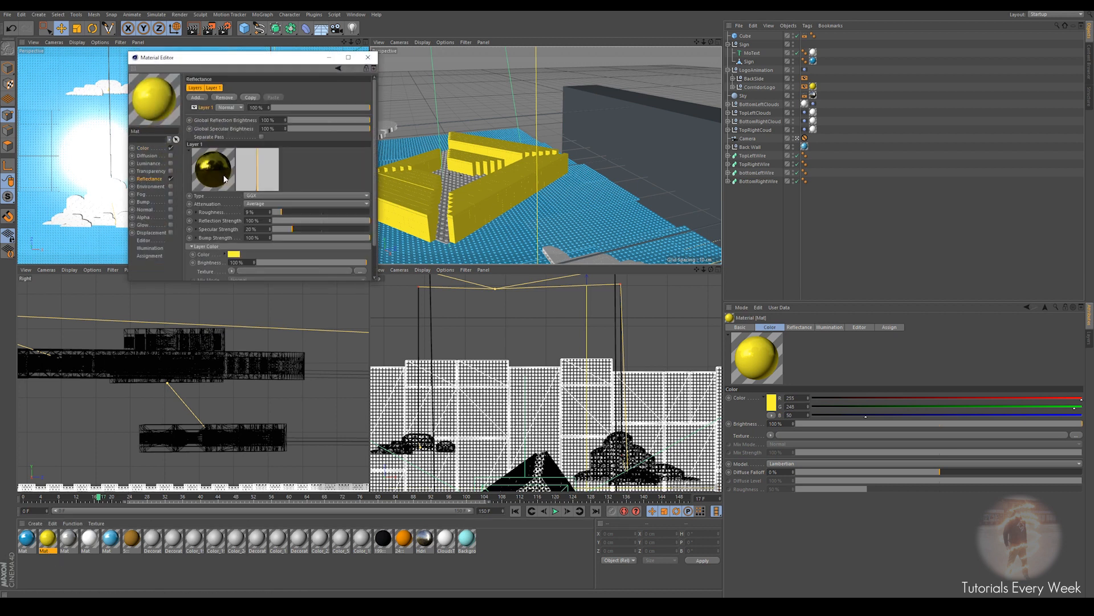
scroll(217, 223, "down", 3)
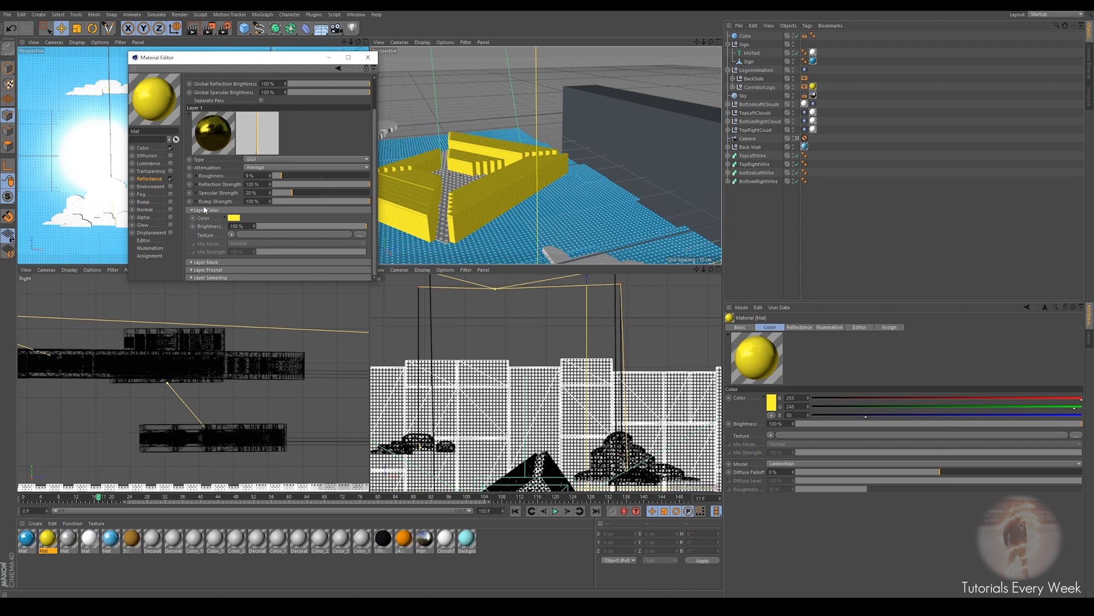
left_click(229, 211)
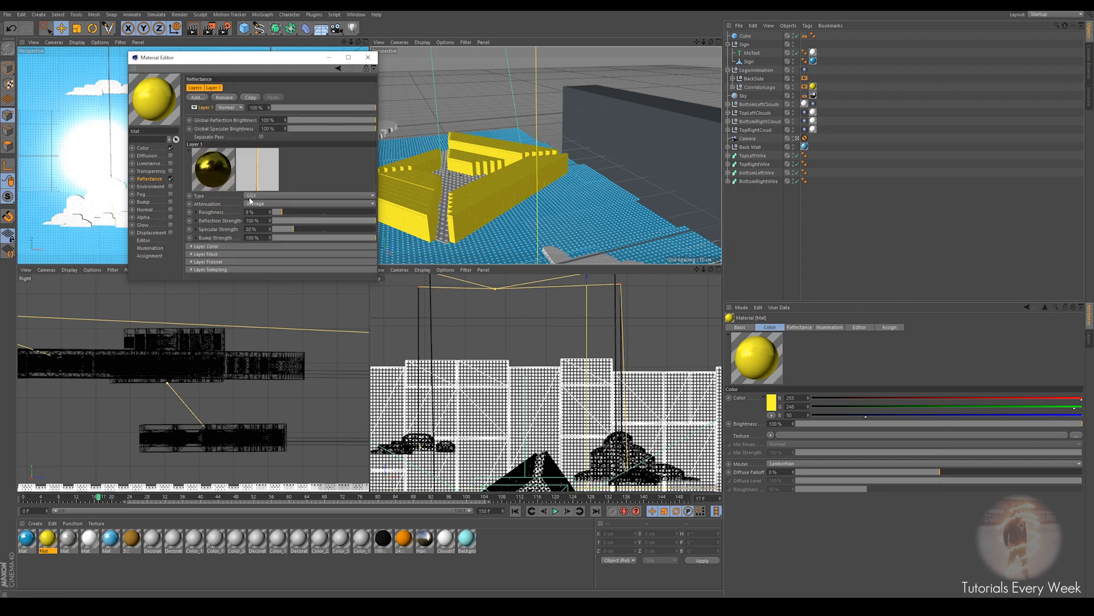
left_click(211, 246)
left_click(231, 253)
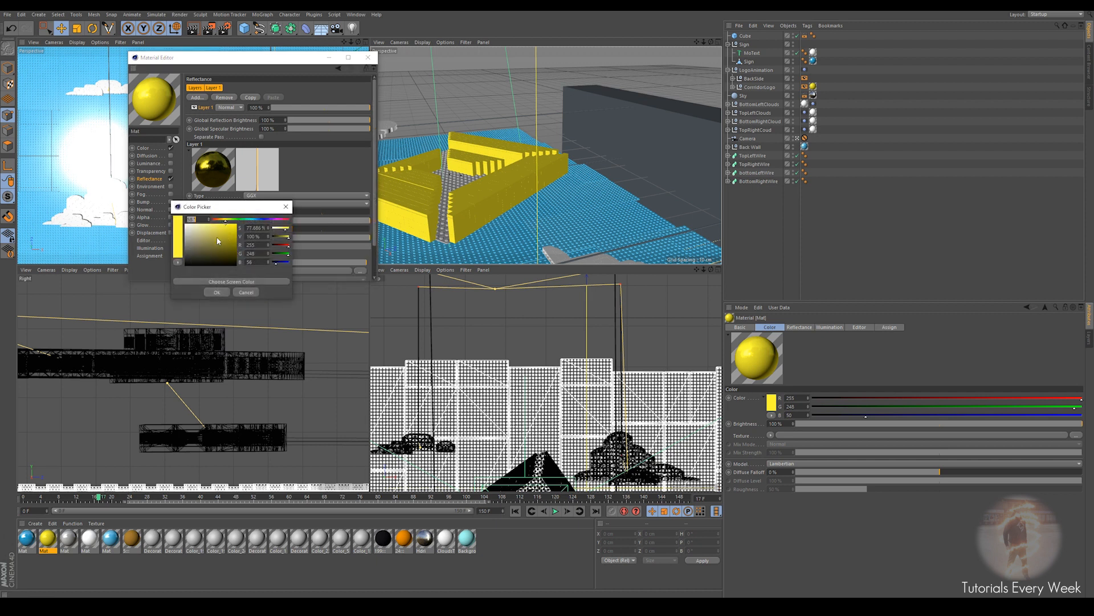
mouse_move(225, 220)
left_mouse_down()
mouse_move(208, 221)
mouse_move(235, 224)
left_mouse_up()
left_click(216, 292)
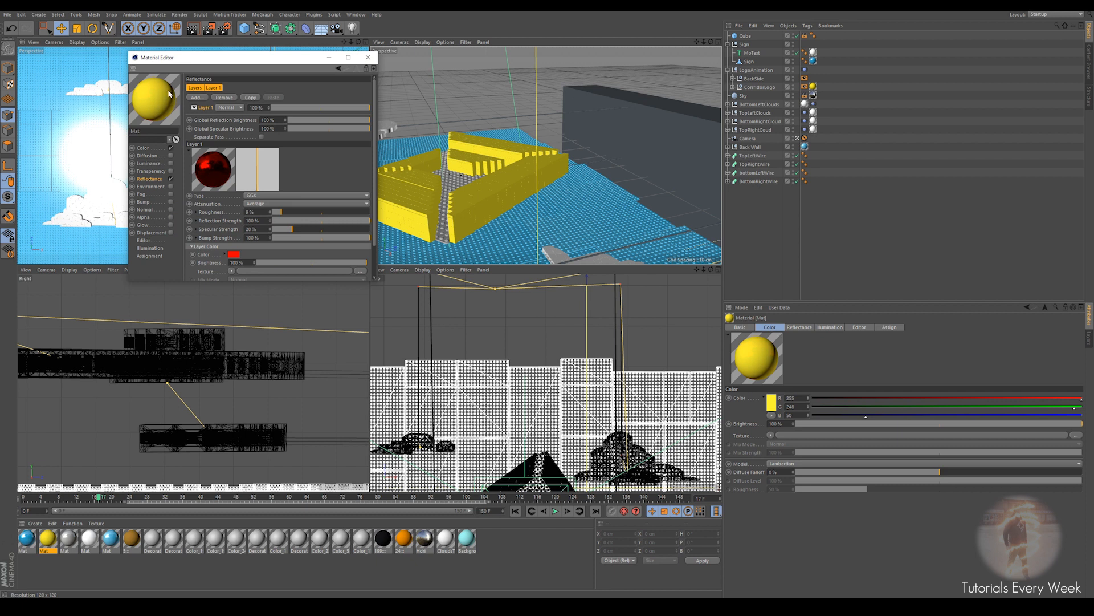
Try a blue layer color in the yellow material's reflectance.
left_click(234, 254)
left_click(261, 219)
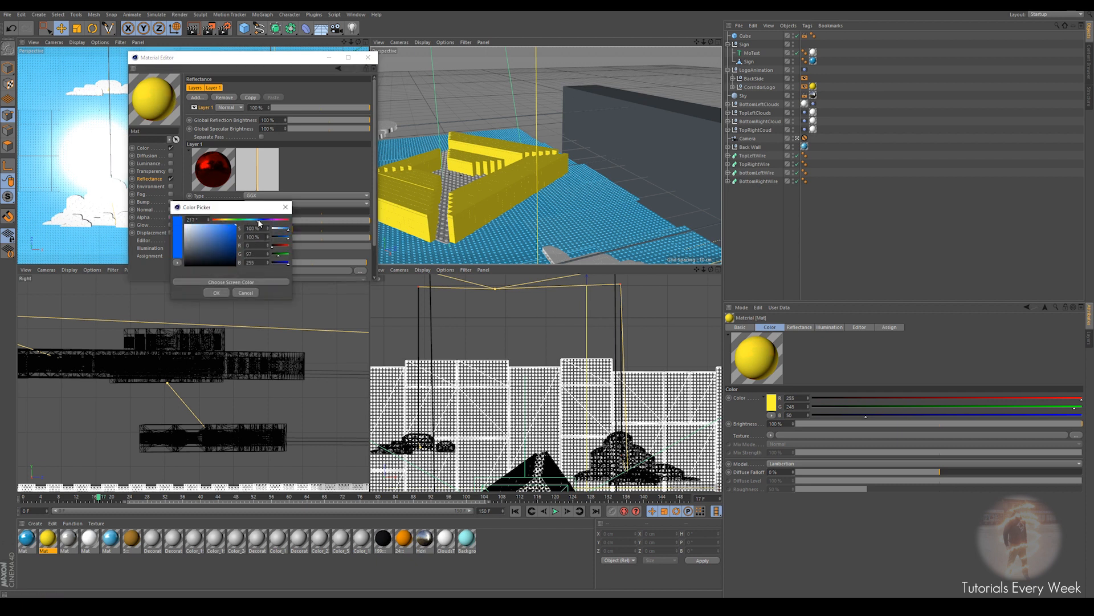
left_click(227, 293)
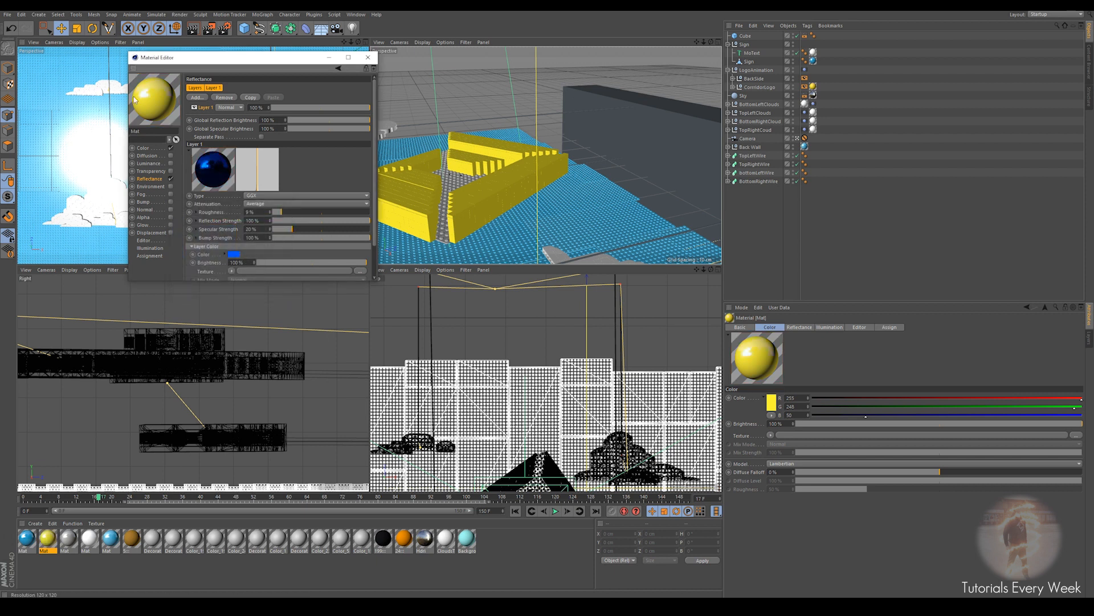
Set the reflectance layer color back to yellow and close the material's settings.
left_click(234, 255)
left_click(231, 224)
left_click(226, 230)
left_click(222, 295)
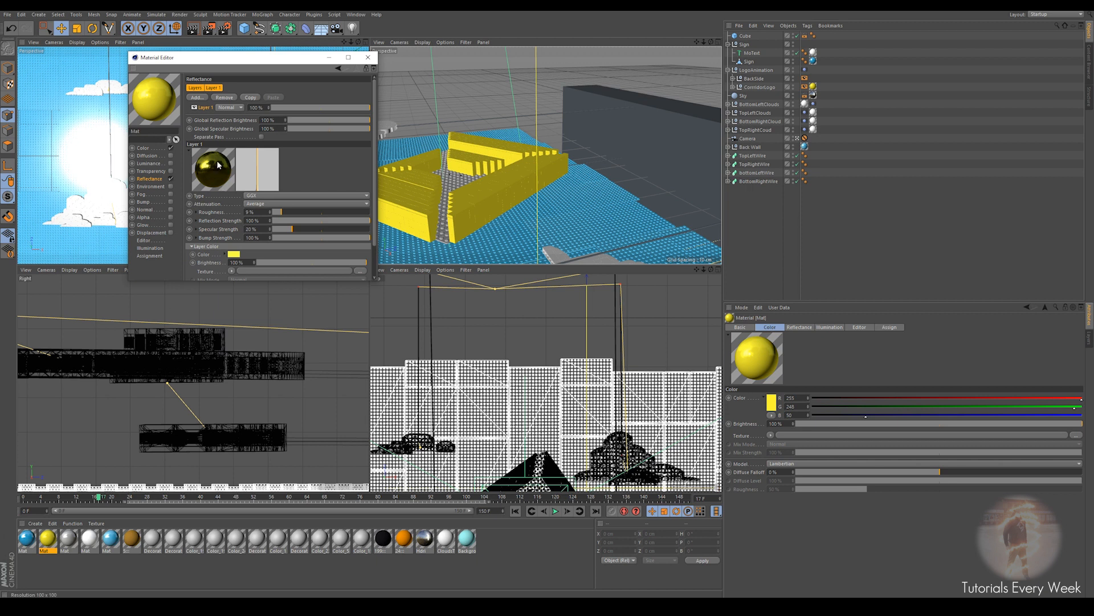
left_click(368, 57)
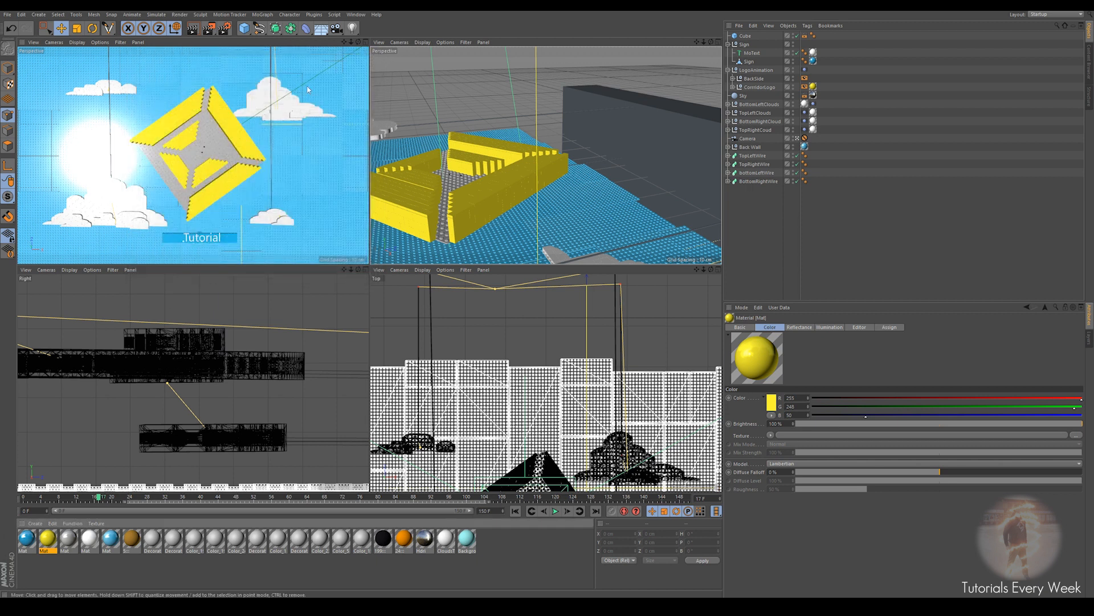
Render the current frame of the scene to the Picture Viewer.
left_click(182, 170)
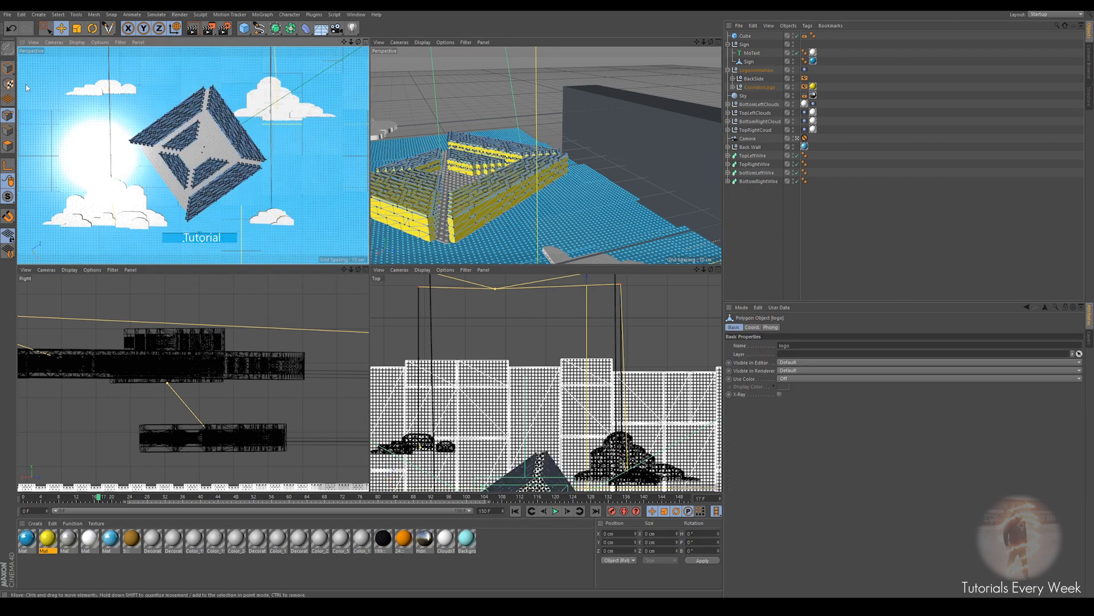
left_click(8, 68)
left_click(208, 29)
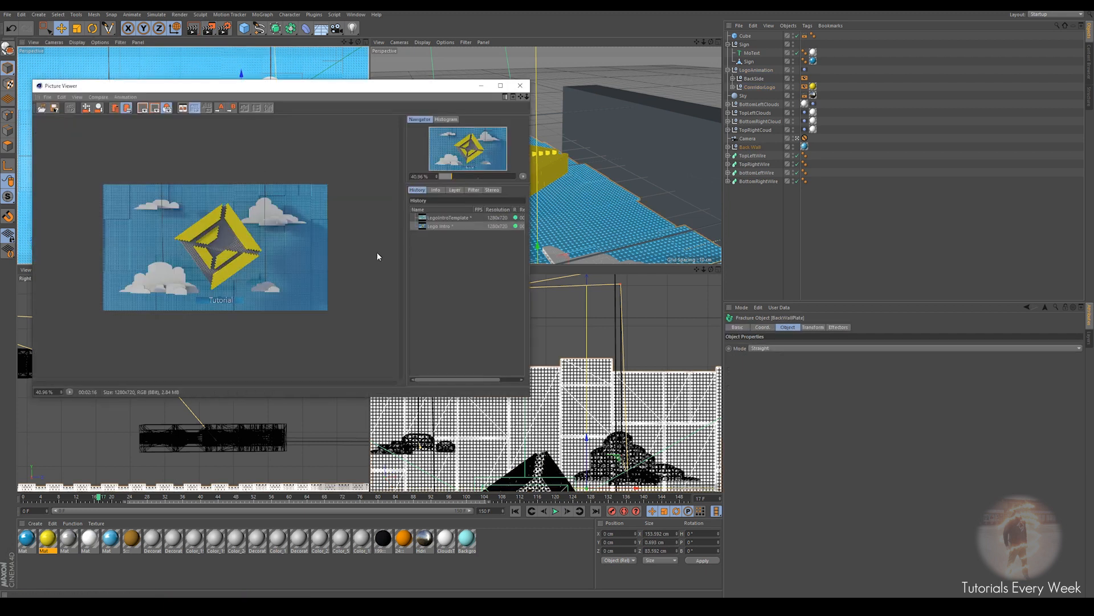
Examine the rendered logo, clouds, wall and Tutorial sign at different magnifications, and close the Picture Viewer.
scroll(268, 248, "up", 3)
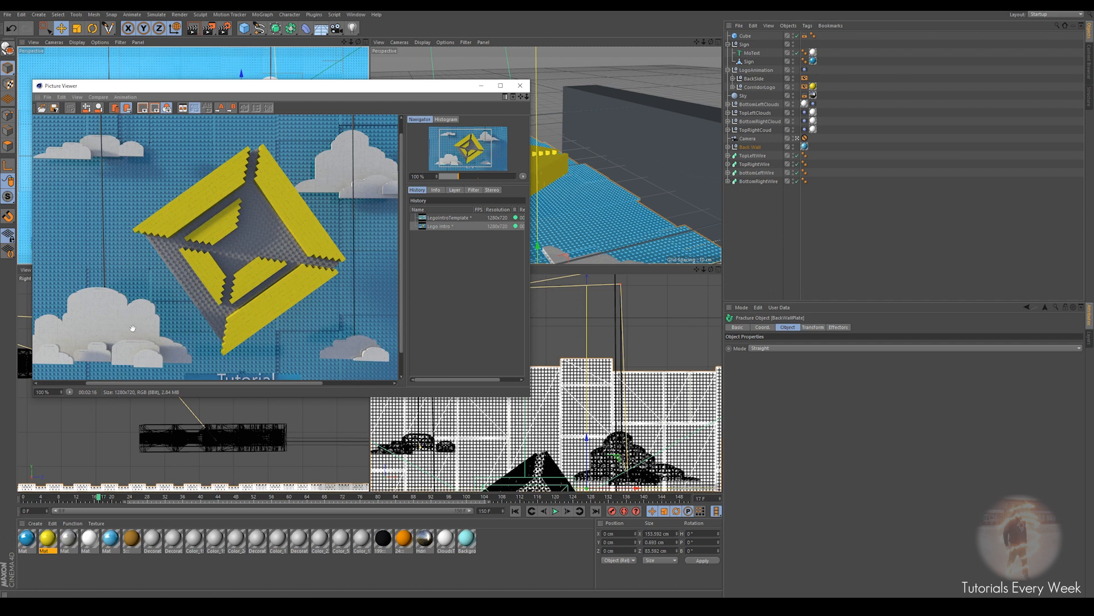
scroll(146, 301, "up", 4)
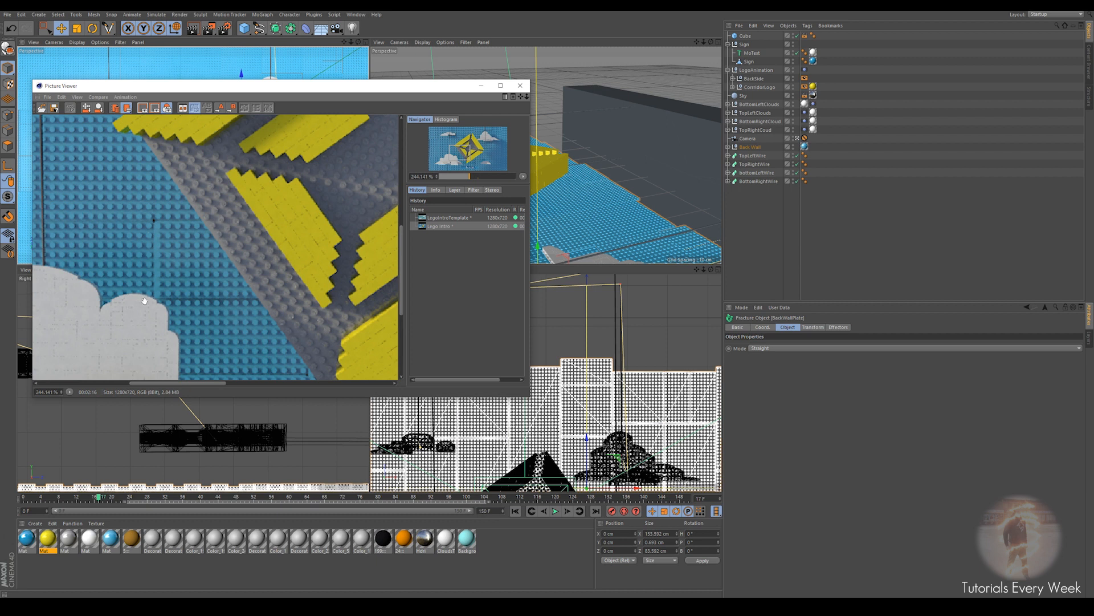
scroll(145, 301, "down", 2)
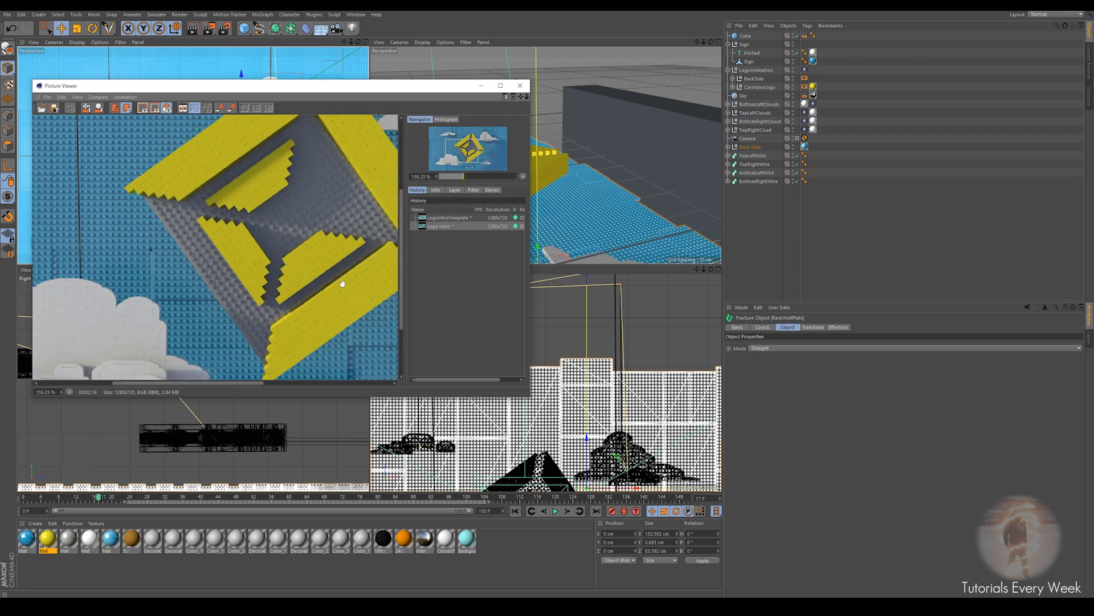
scroll(303, 242, "down", 1)
scroll(317, 305, "down", 1)
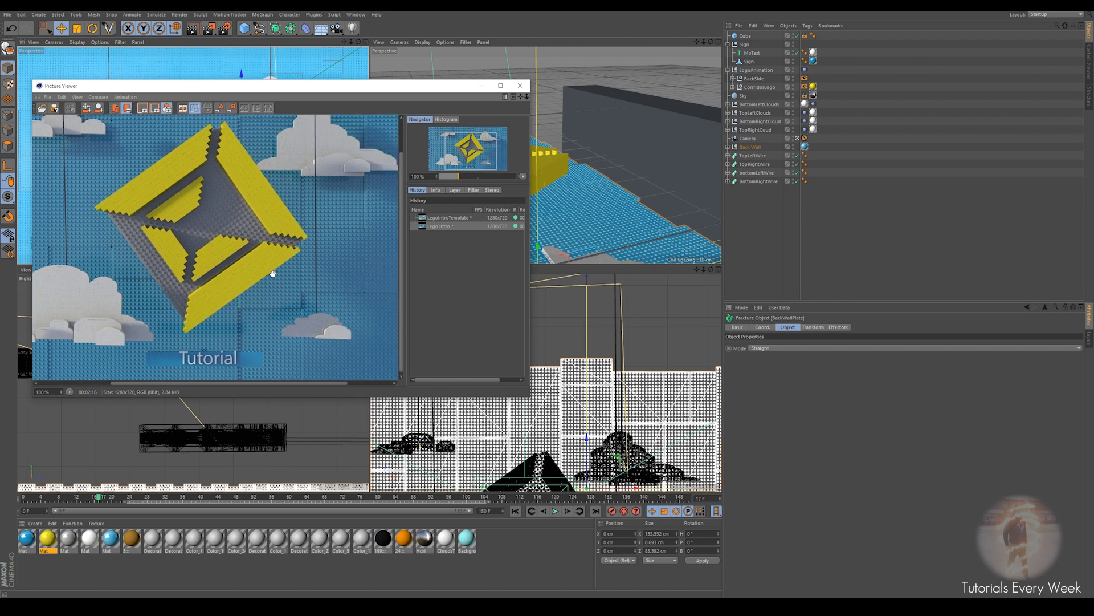
scroll(272, 275, "down", 1)
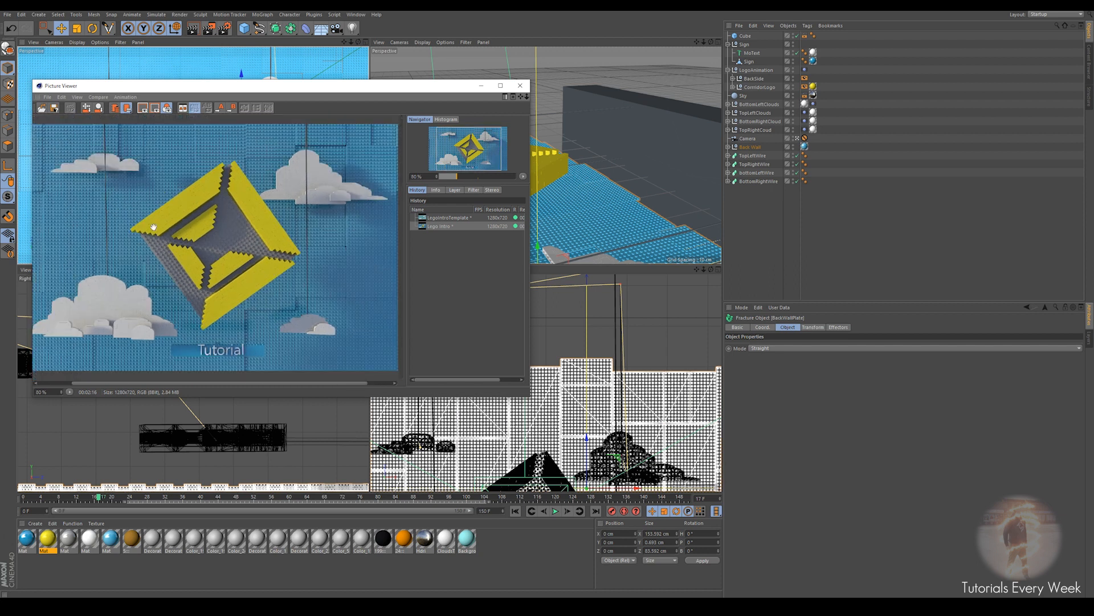
scroll(103, 156, "up", 3)
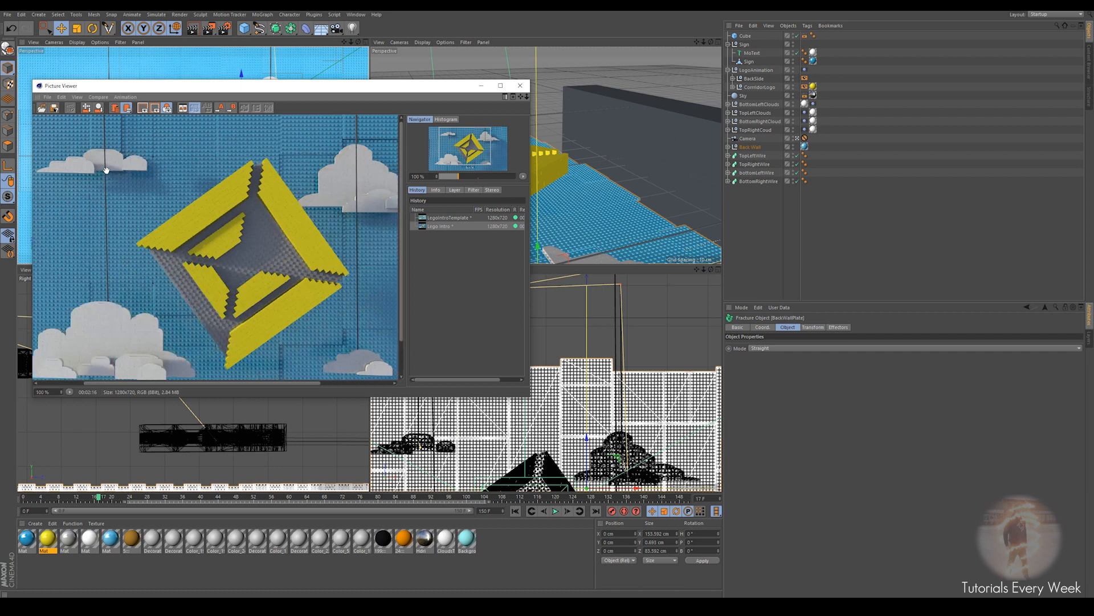
scroll(103, 137, "down", 1)
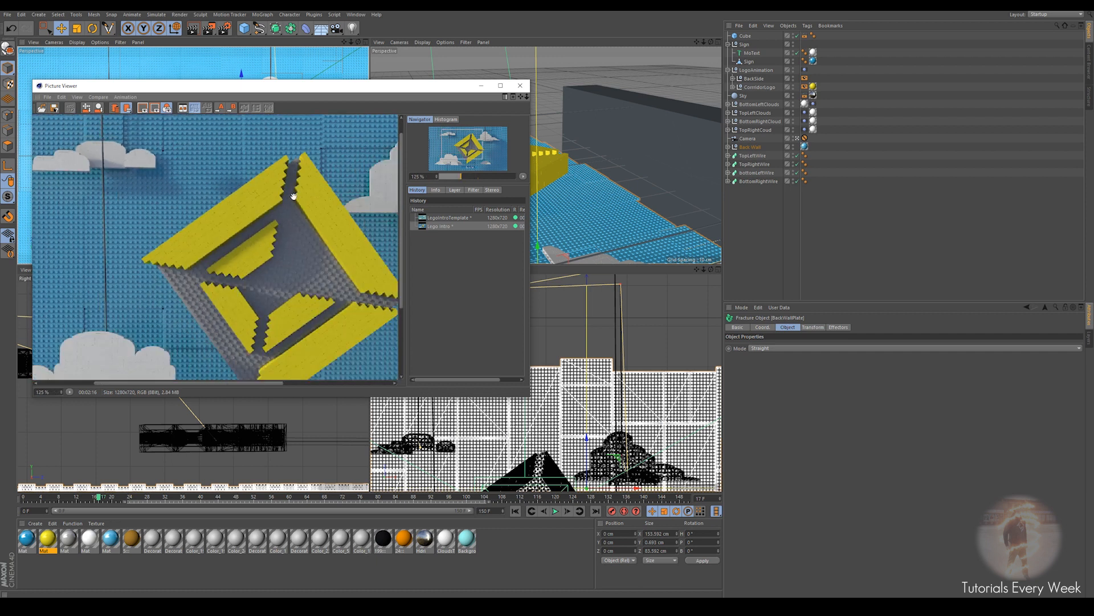
left_click_drag(320, 235, 230, 253)
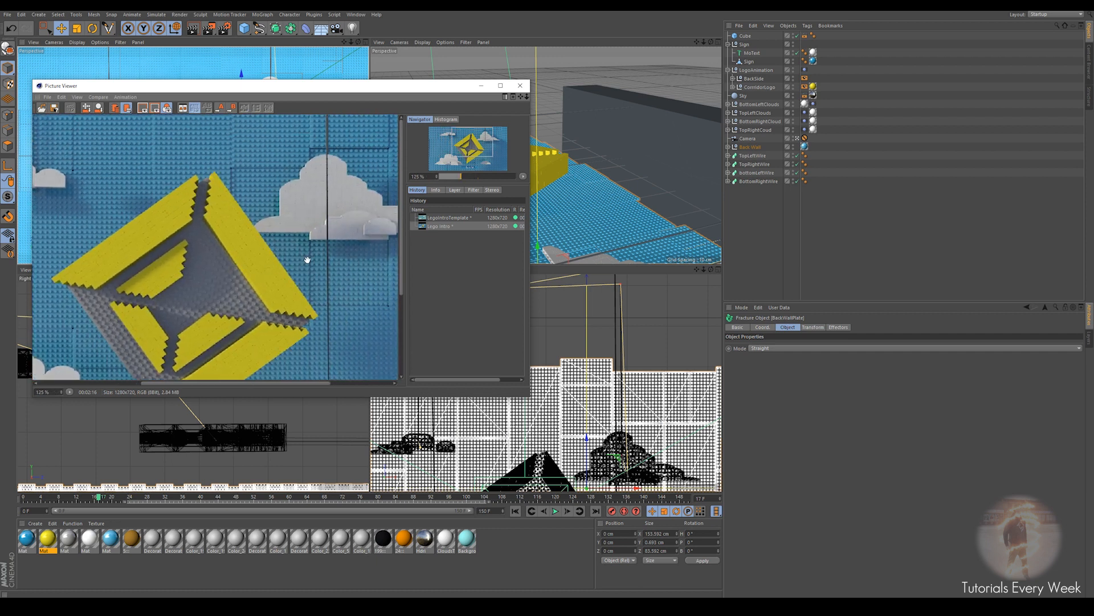
scroll(307, 260, "down", 2)
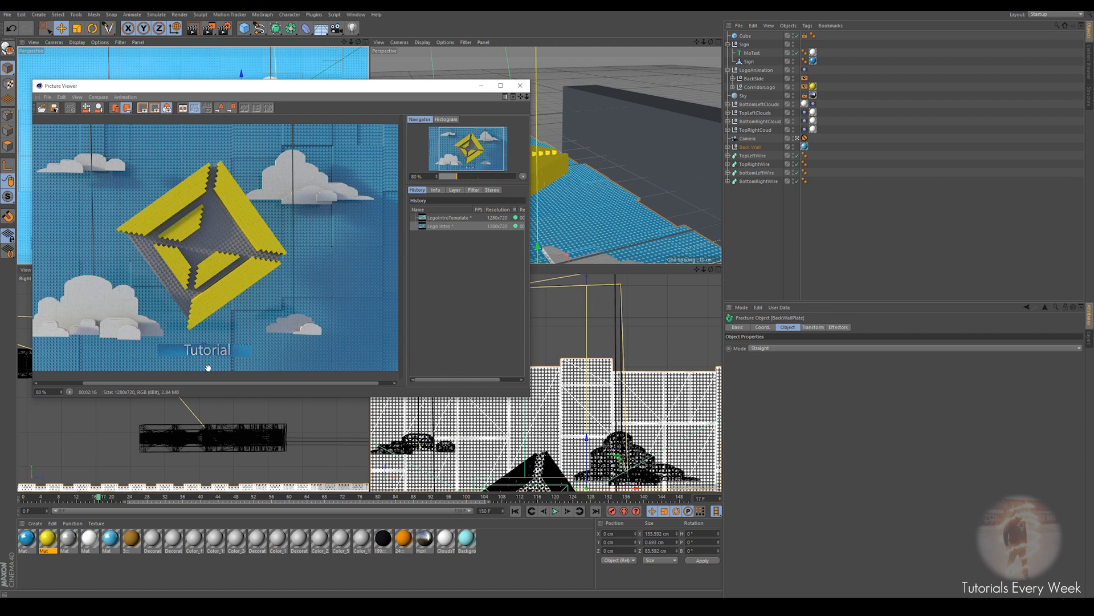
scroll(192, 345, "down", 3)
scroll(217, 317, "up", 3)
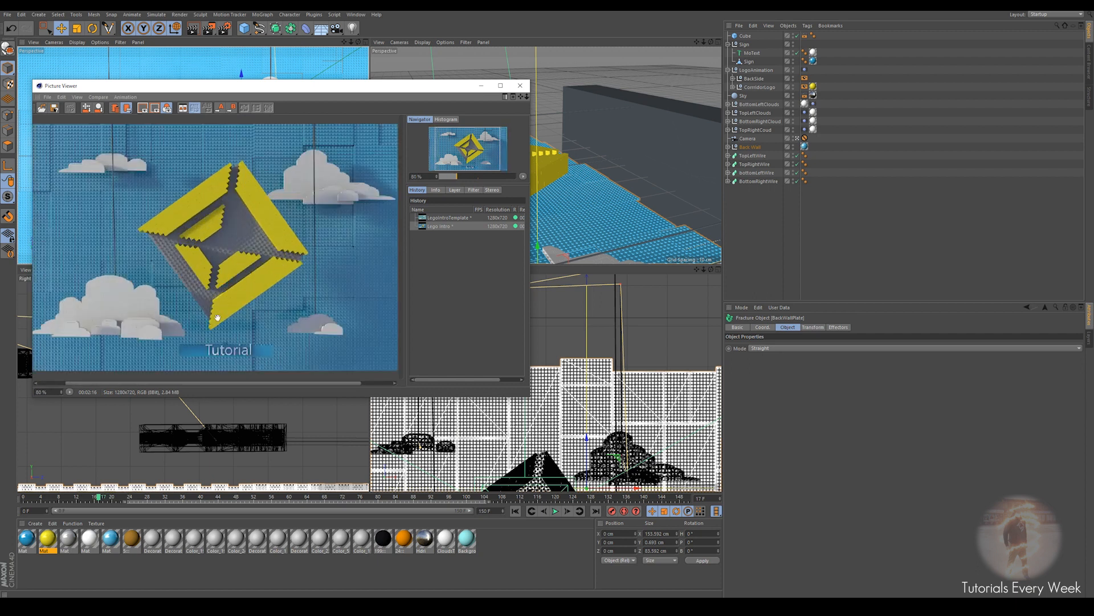
left_click(523, 74)
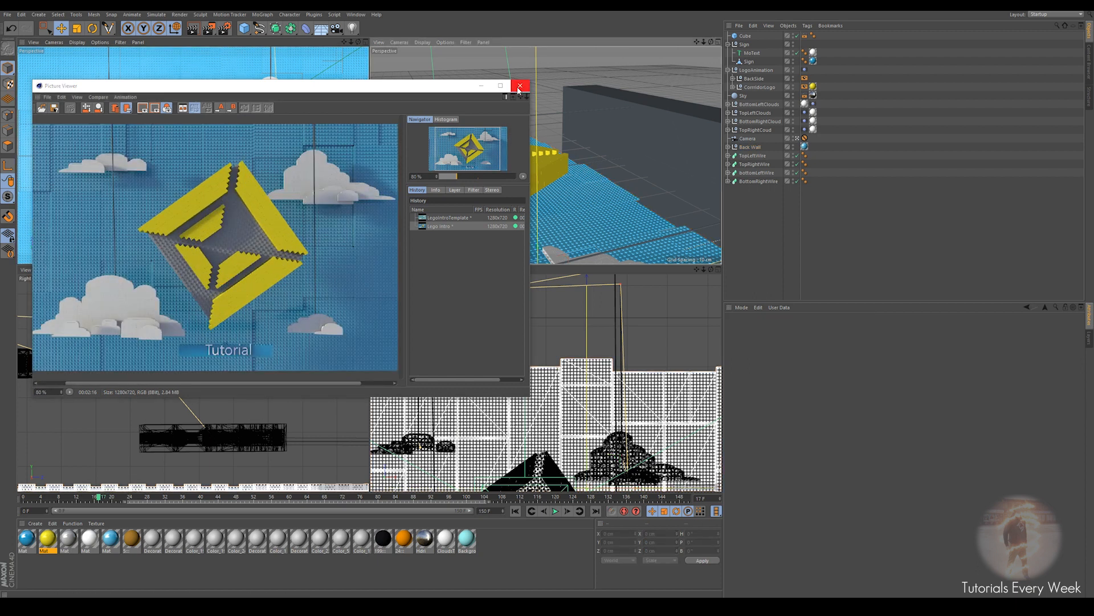
left_click(519, 87)
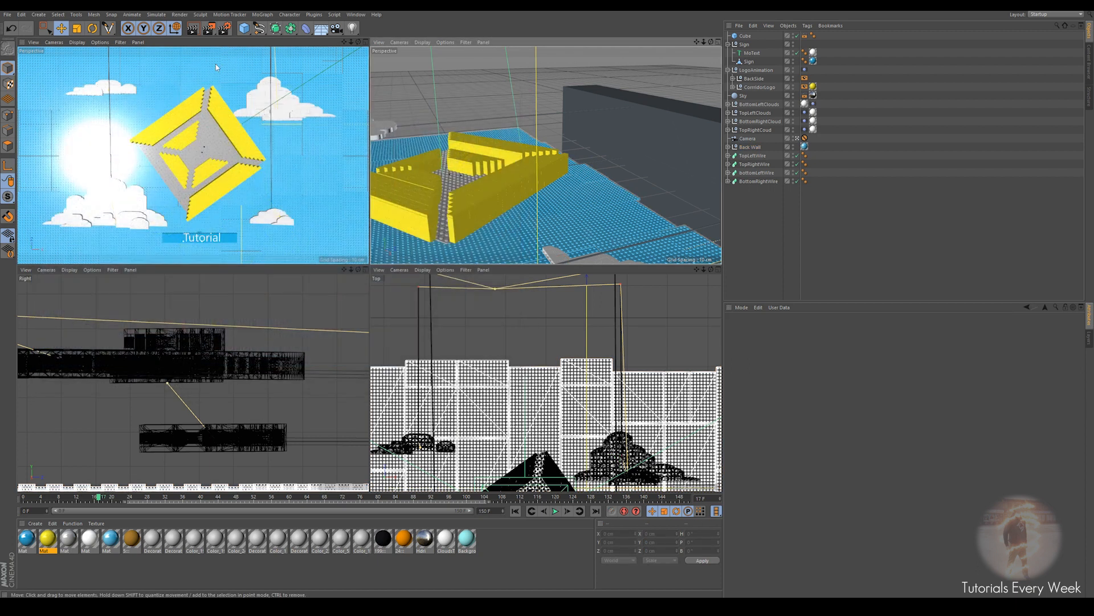
Start an Interactive Render Region over the logo in the camera view.
left_click(215, 95)
left_click(209, 28)
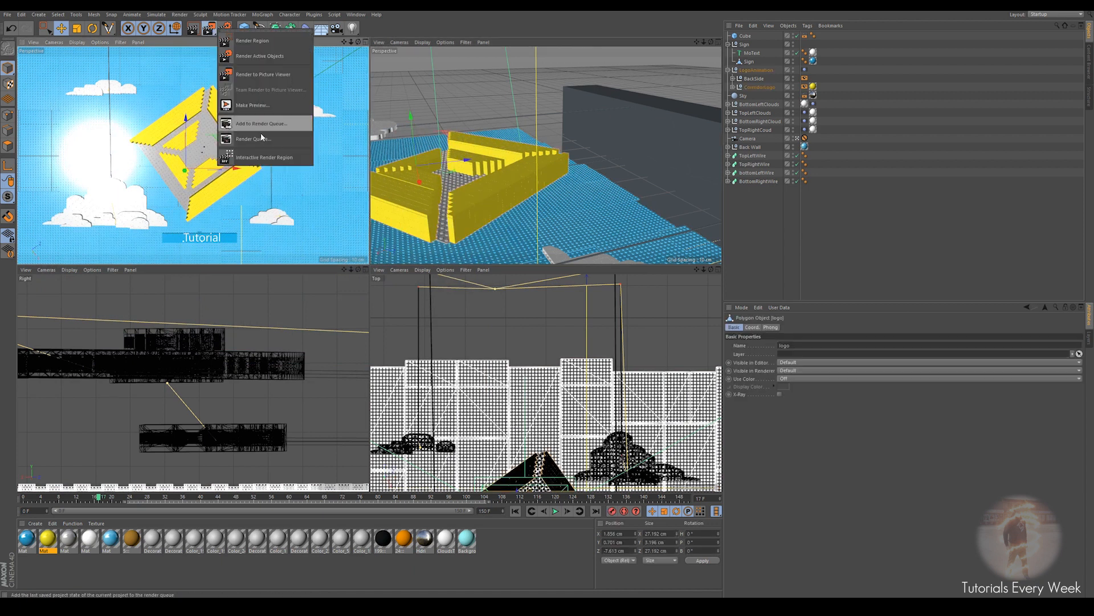
left_click(263, 161)
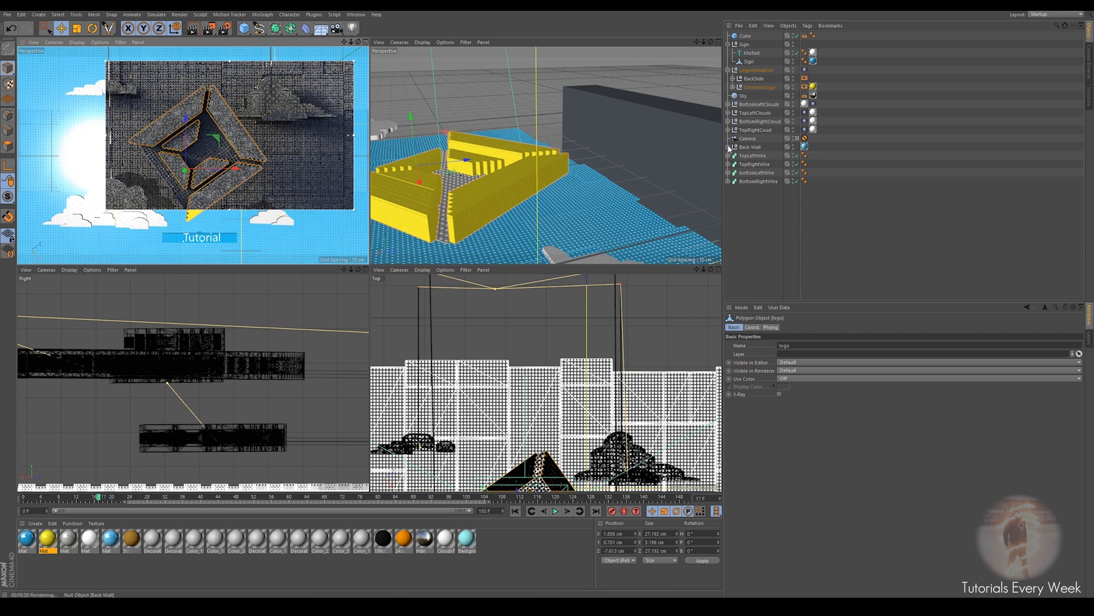
Enable Seen by Camera in the Sky object's compositing tag.
left_click(743, 96)
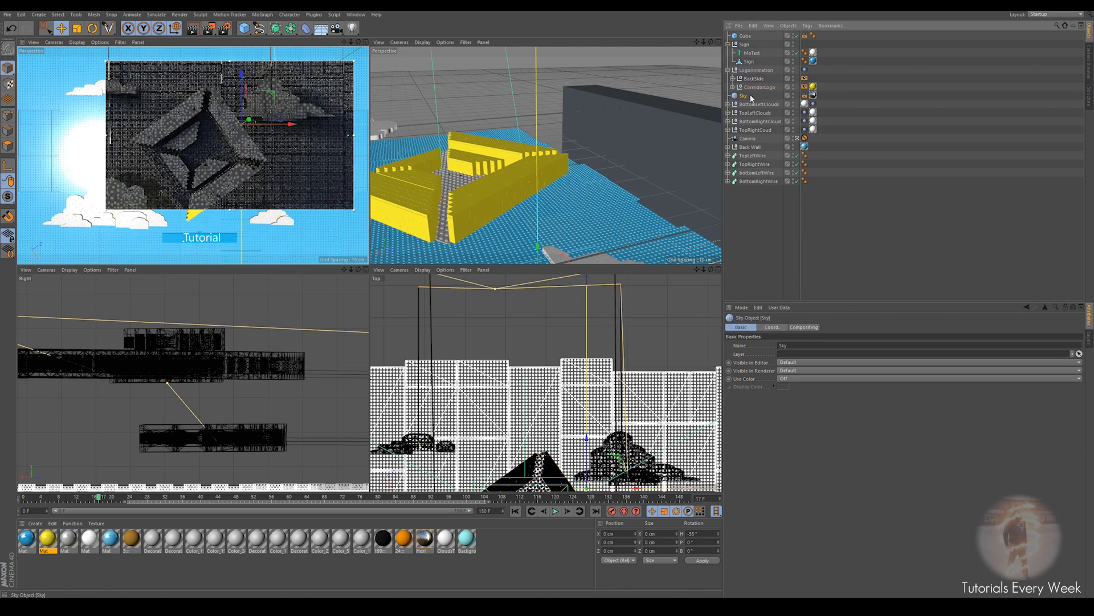
left_click(773, 327)
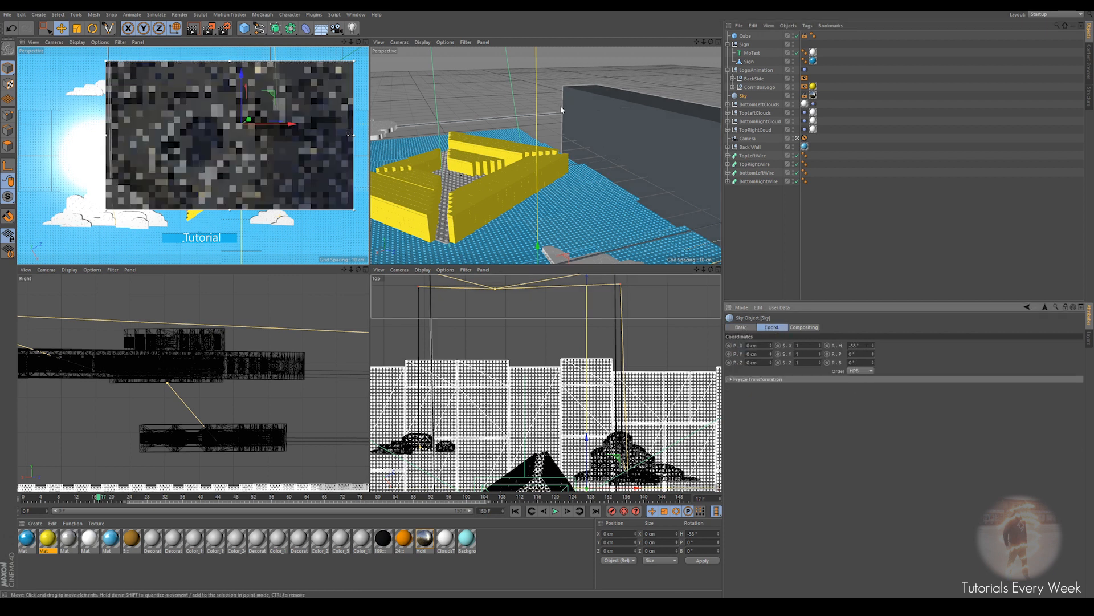
left_click(804, 96)
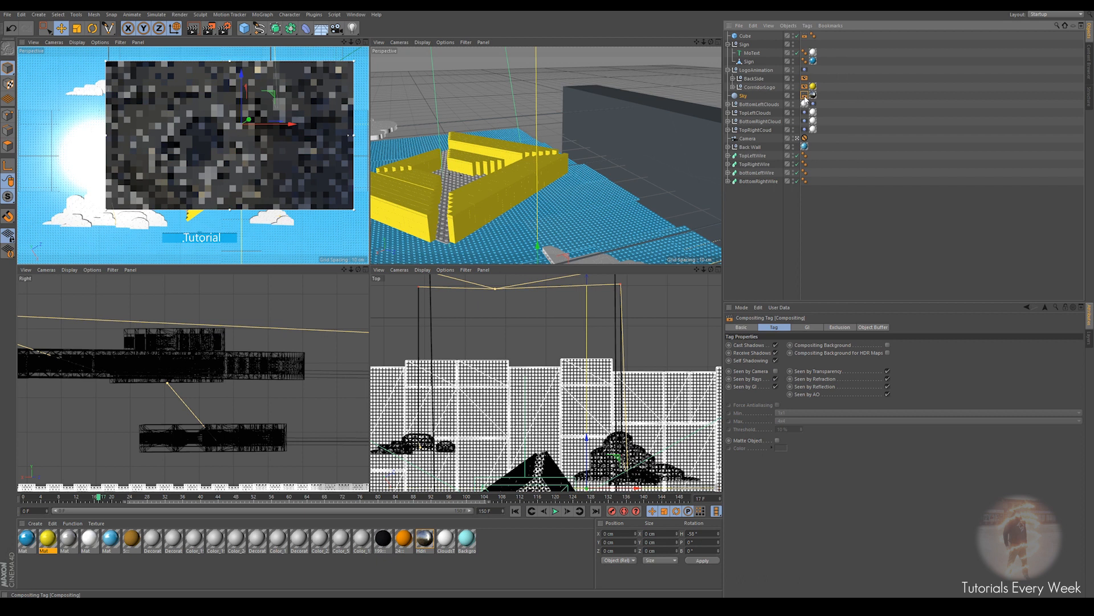
left_click(776, 371)
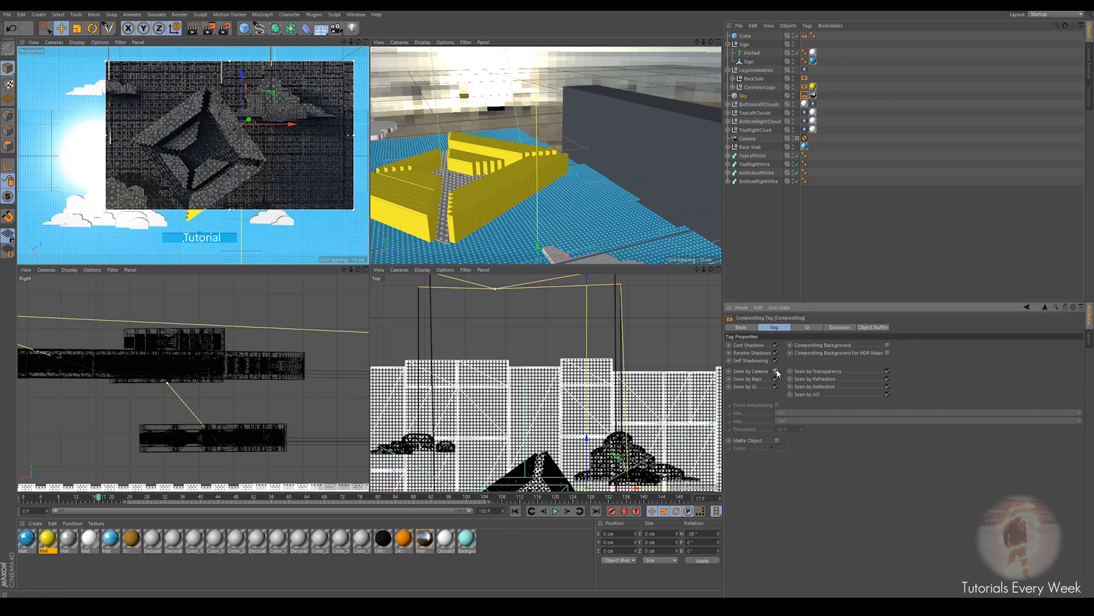
Rotate the Sky object to a heading of -44° and a pitch of -14°.
left_click_drag(587, 146, 639, 240, "alt")
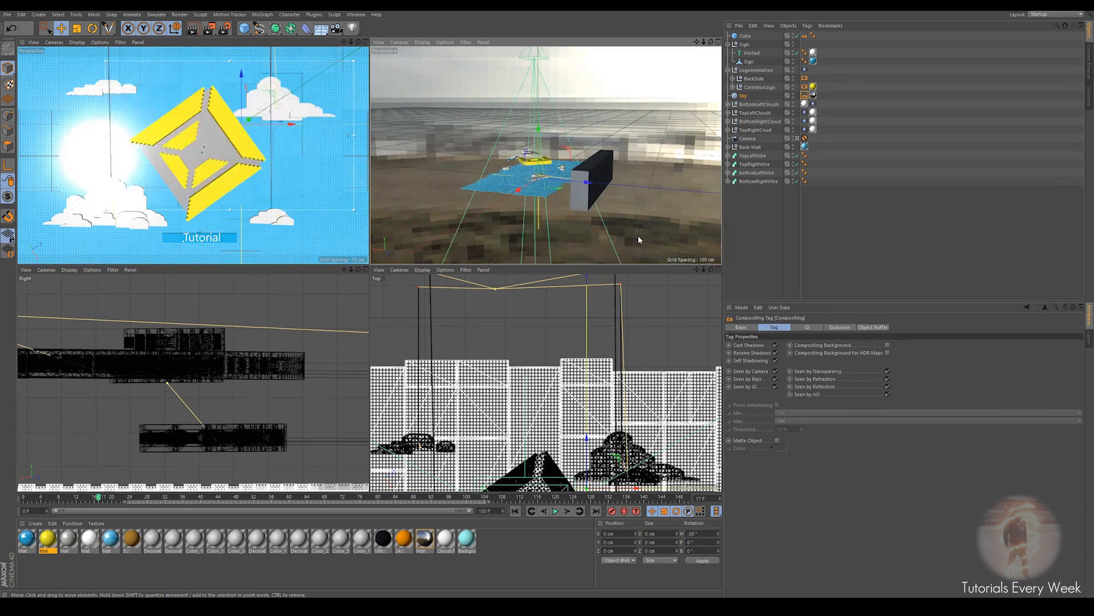
left_click(744, 97)
left_click_drag(648, 233, 698, 194, "alt")
left_click_drag(871, 344, 874, 347)
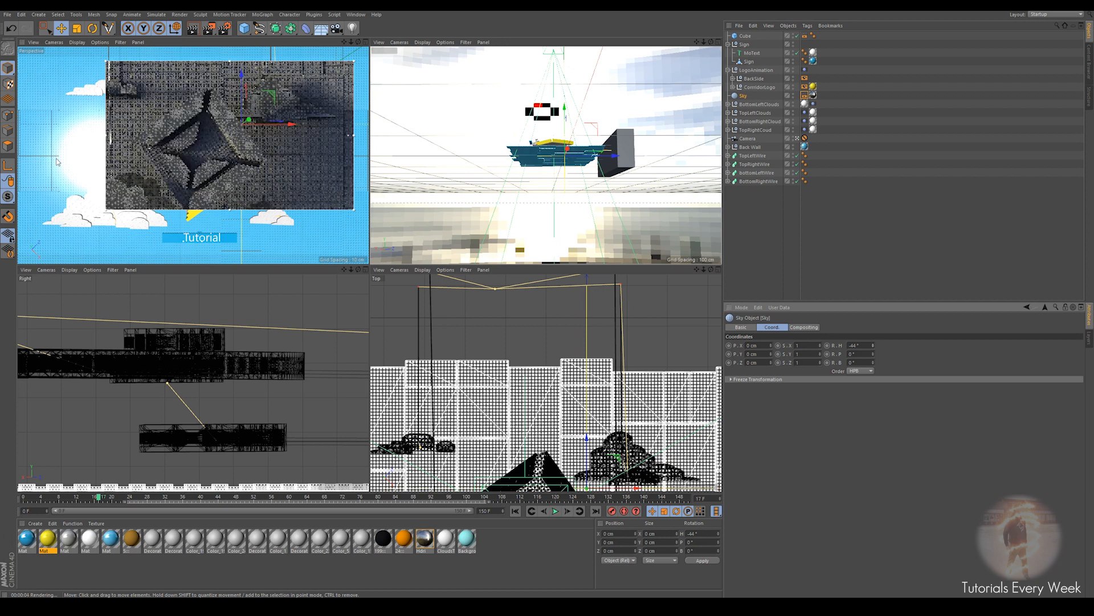
left_click_drag(874, 354, 874, 369)
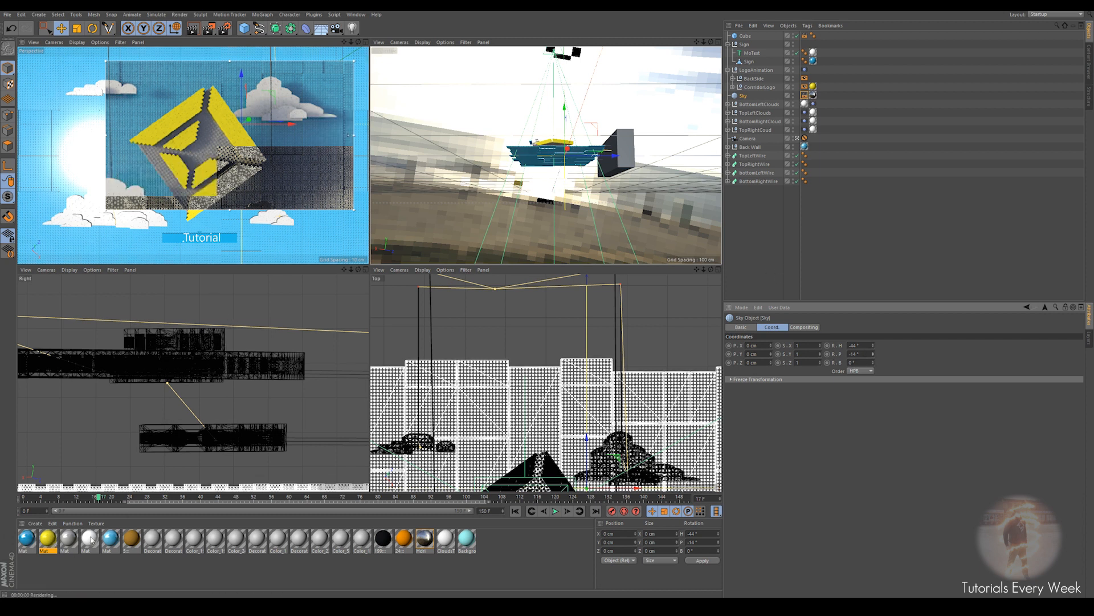
Move the animation to frame 123 and turn off the Interactive Render Region.
left_click_drag(103, 497, 569, 497)
left_click(224, 28)
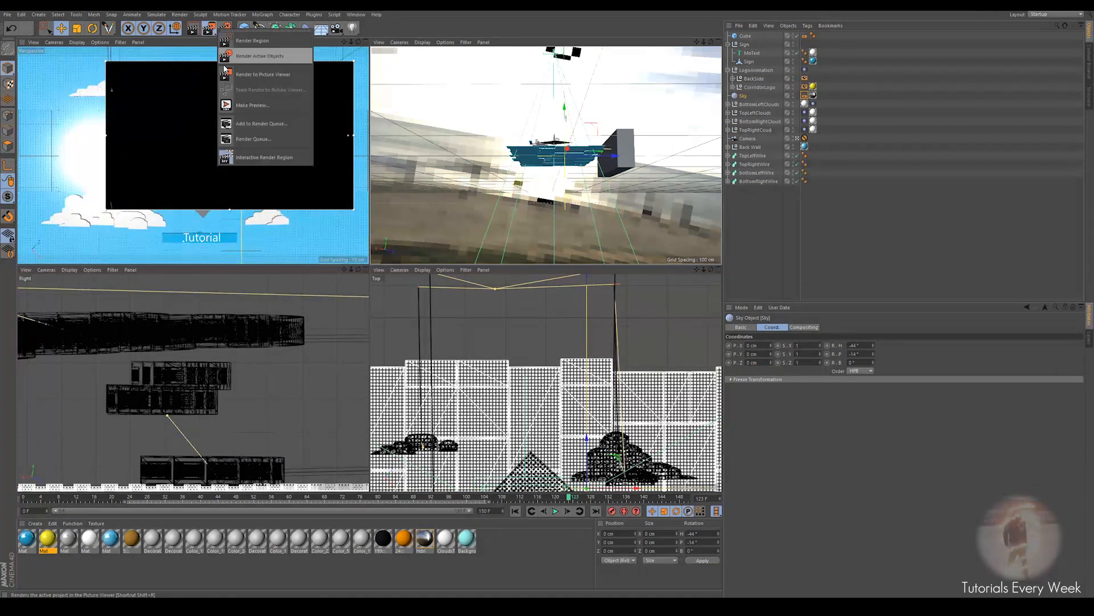
left_click(268, 152)
Go to frame 77 and apply the deeper blue material to a piece of the figure scene on the logo's back side.
left_click_drag(571, 498, 365, 498)
left_click_drag(111, 538, 187, 154)
left_click_drag(446, 108, 618, 75, "alt")
scroll(572, 143, "down", 5)
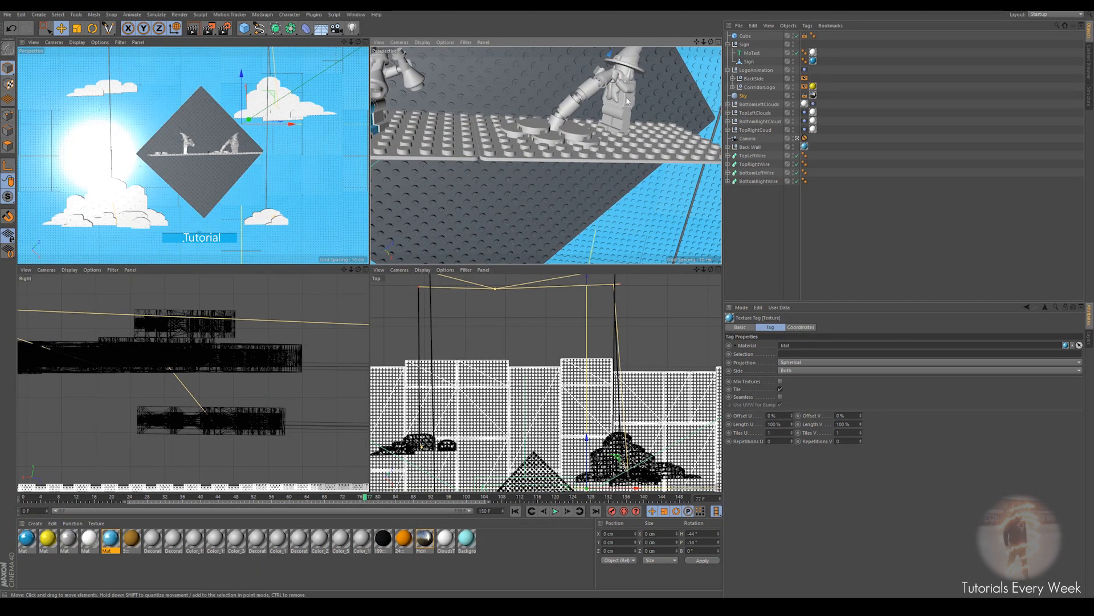
Create a new material and open its Color channel settings for editing.
double_click(34, 562)
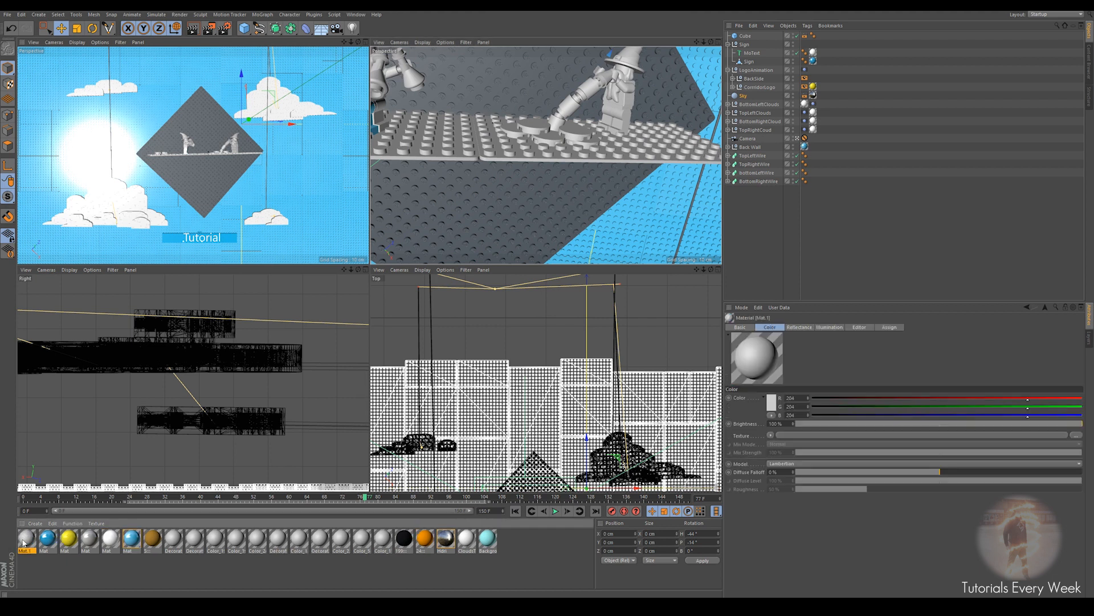
double_click(23, 540)
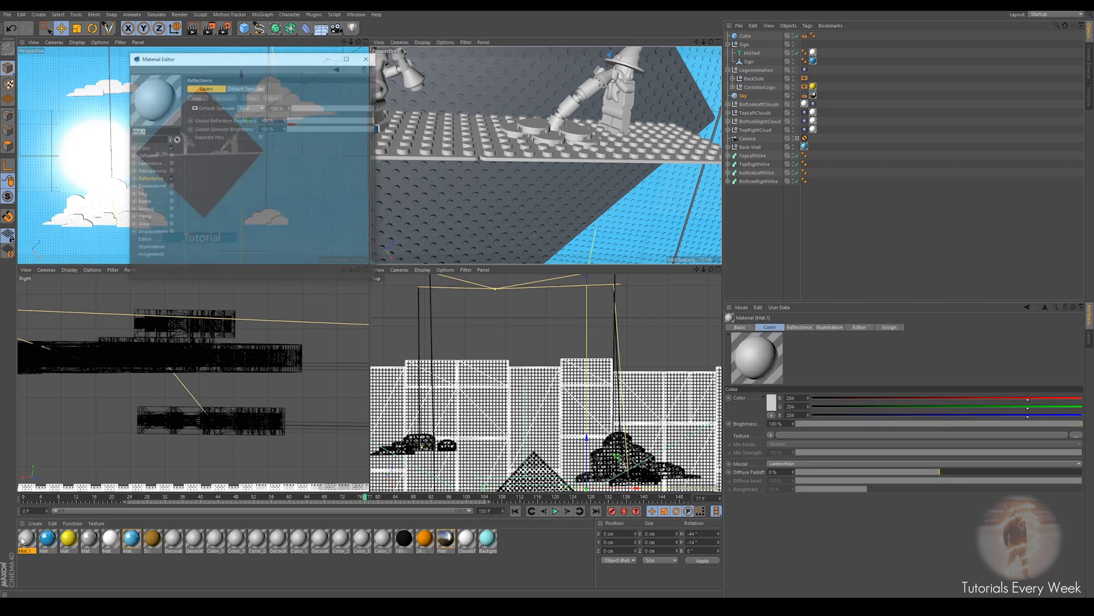
left_click(145, 149)
Load 3626d852.png from the Models/maps/decoration folder as the new material's Color texture and close the material editor.
left_click(231, 125)
left_click(242, 141)
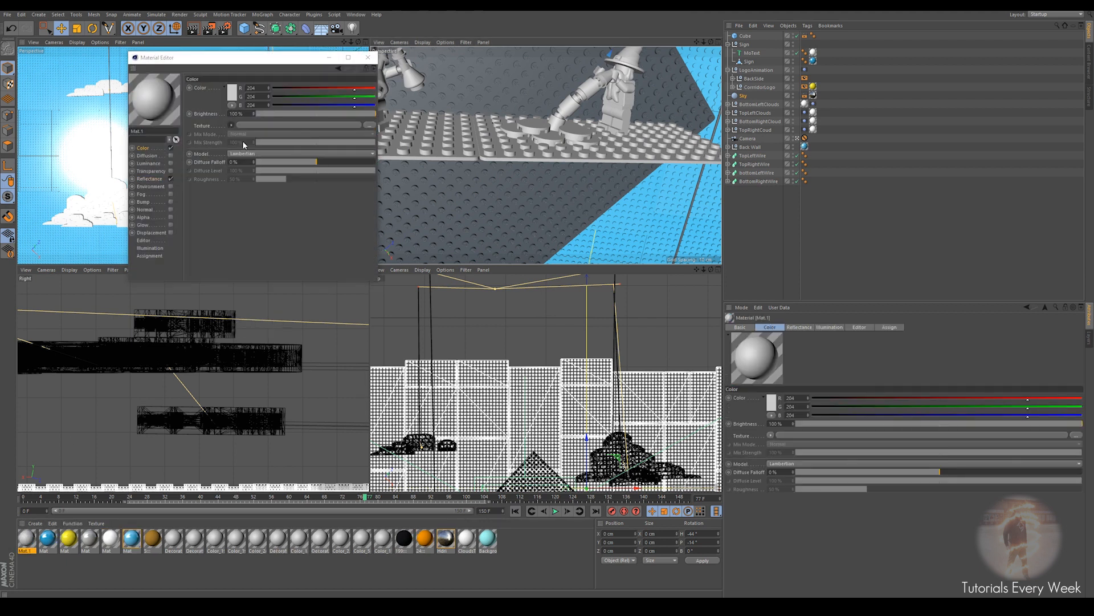
double_click(224, 132)
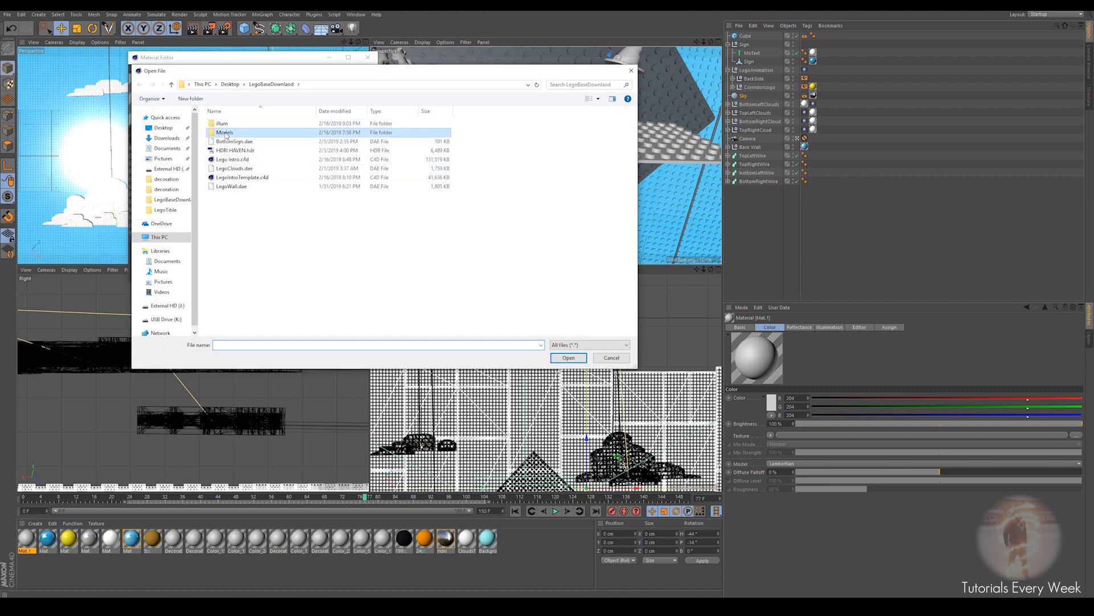
double_click(224, 124)
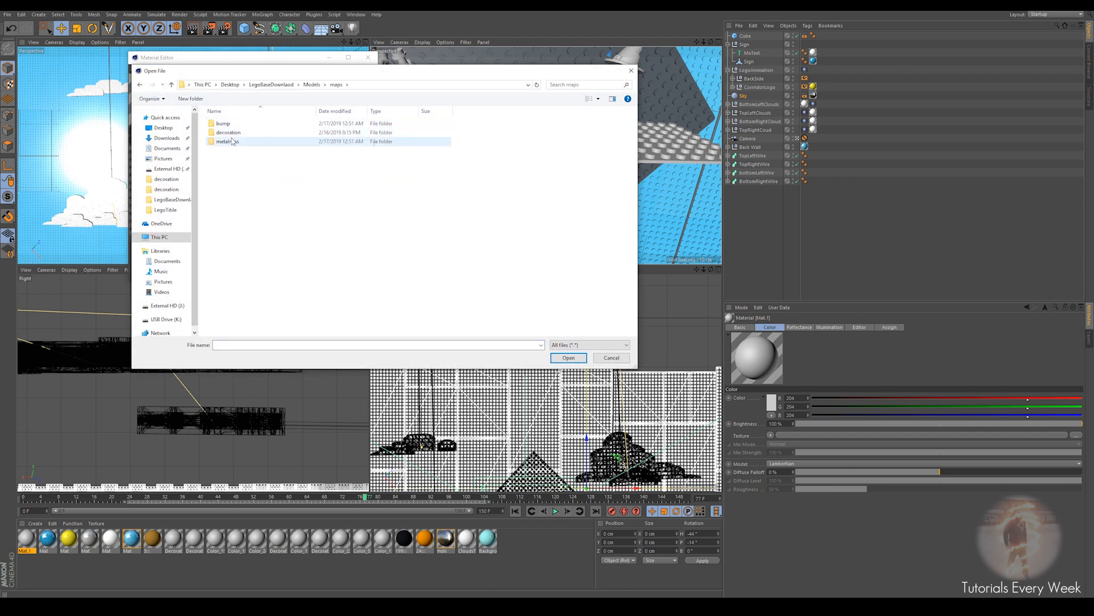
double_click(228, 132)
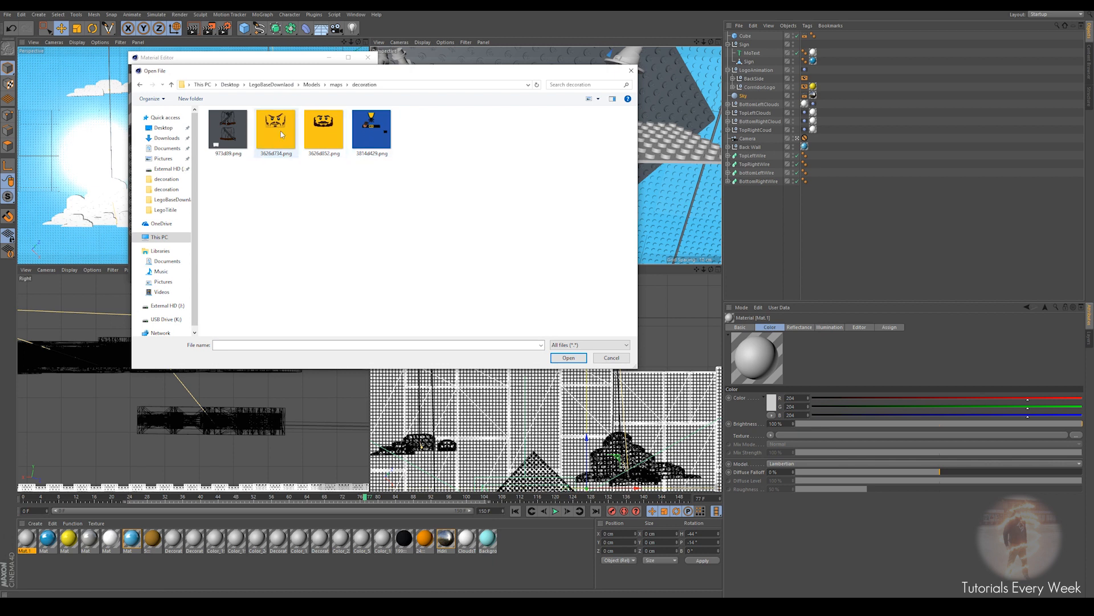
left_click(317, 122)
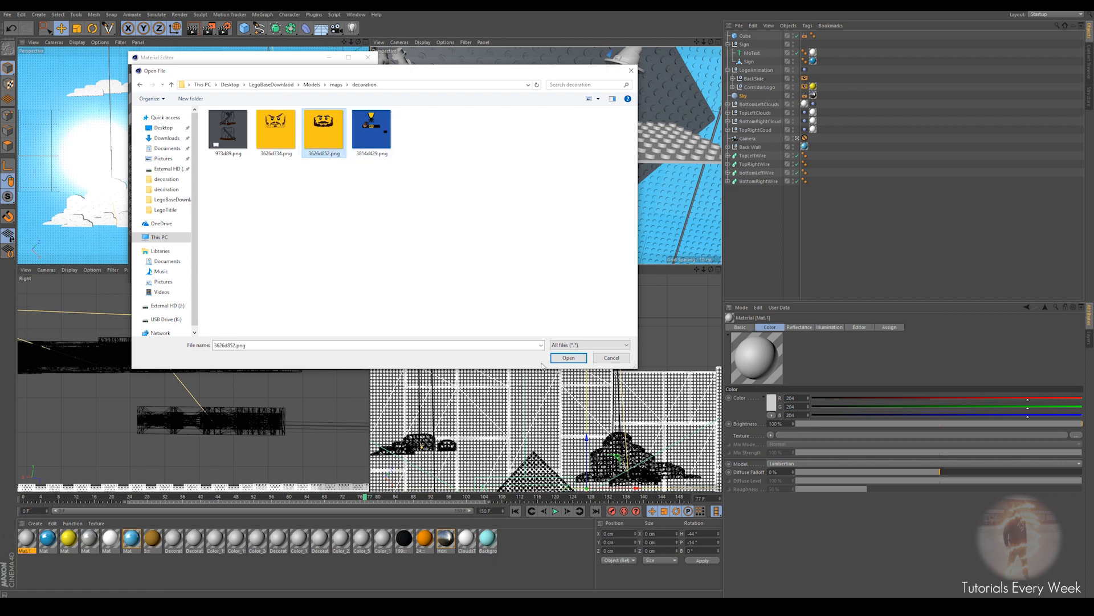
left_click(565, 358)
left_click(593, 329)
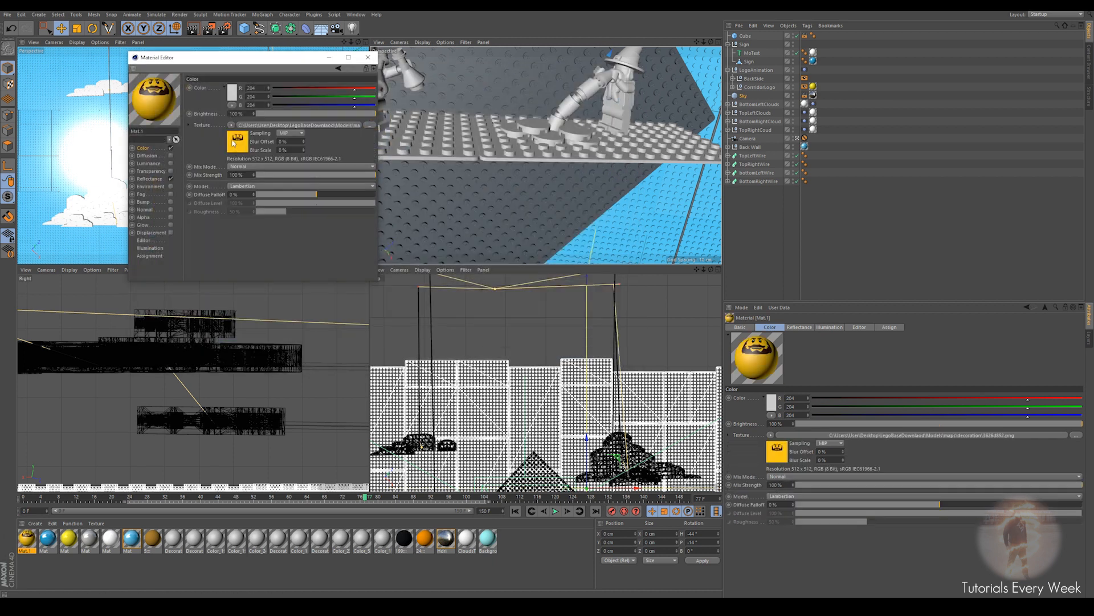
left_click(368, 58)
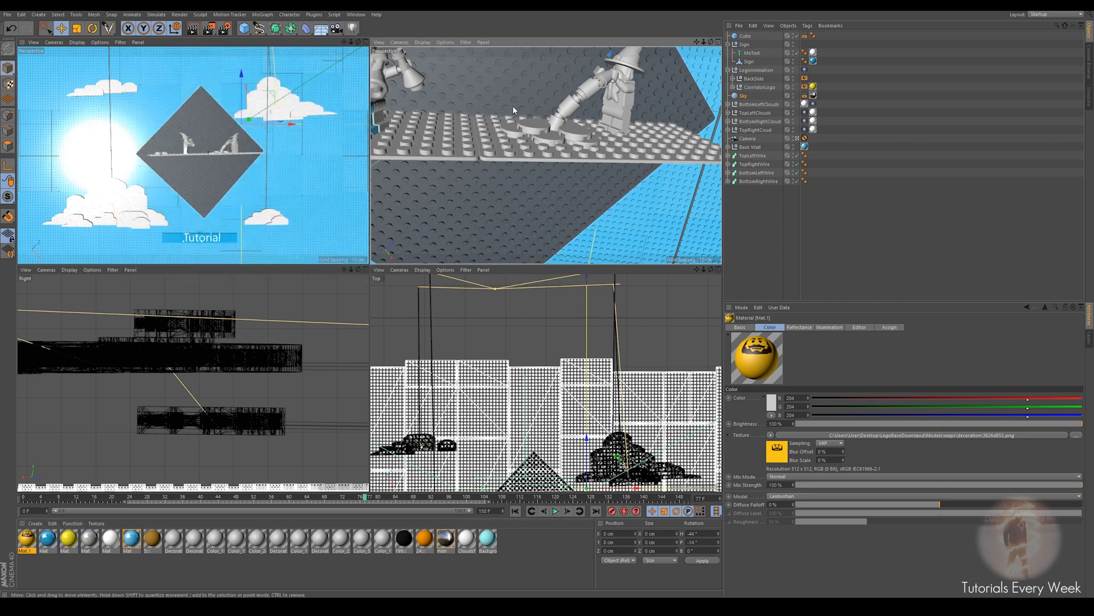
Apply the new face material to the head of the wizard-hat figure holding the goblet-like pieces on the logo's back side.
middle_click_drag(512, 105, 555, 157, "alt")
left_click_drag(554, 156, 505, 169, "alt")
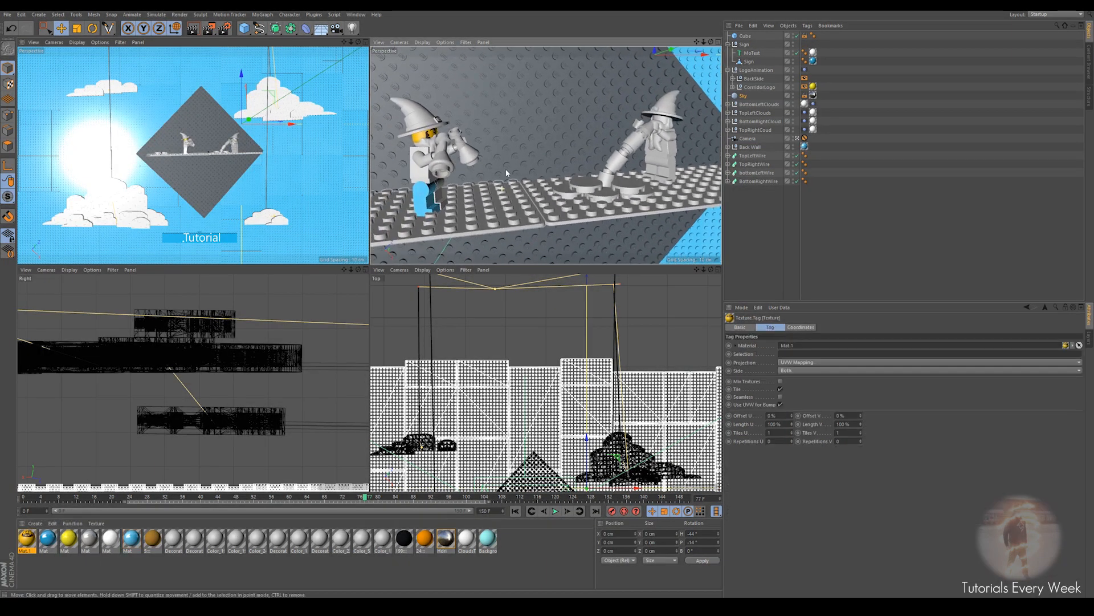
scroll(444, 153, "up", 5)
scroll(443, 152, "up", 2)
left_click_drag(443, 152, 459, 181, "alt")
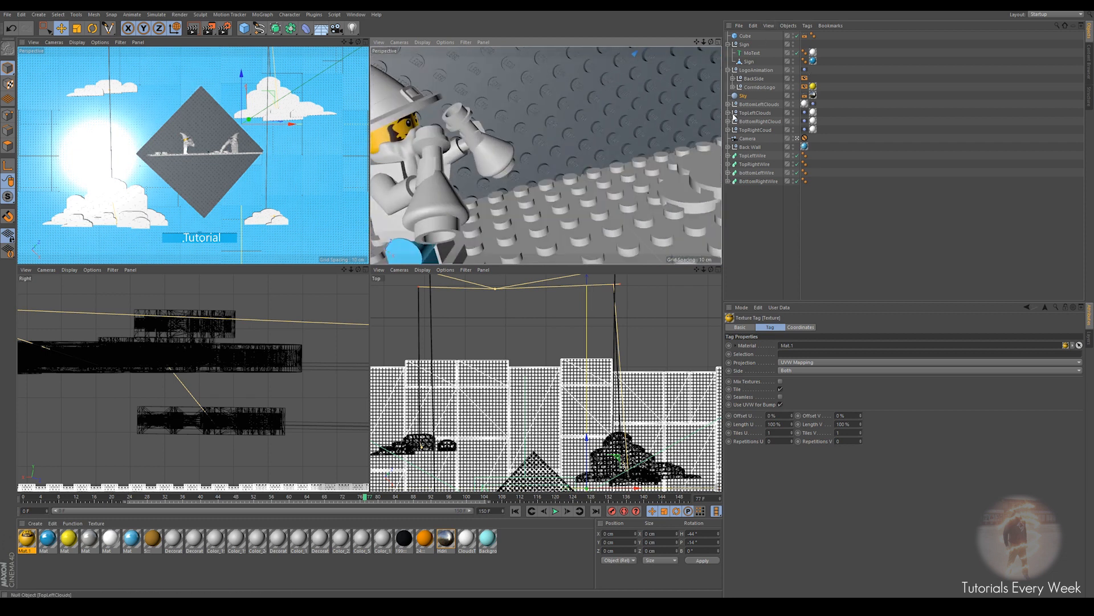
Expand the BackSide group, try deleting the UVW tag from the head object Part.45, and undo the deletion.
left_click(733, 79)
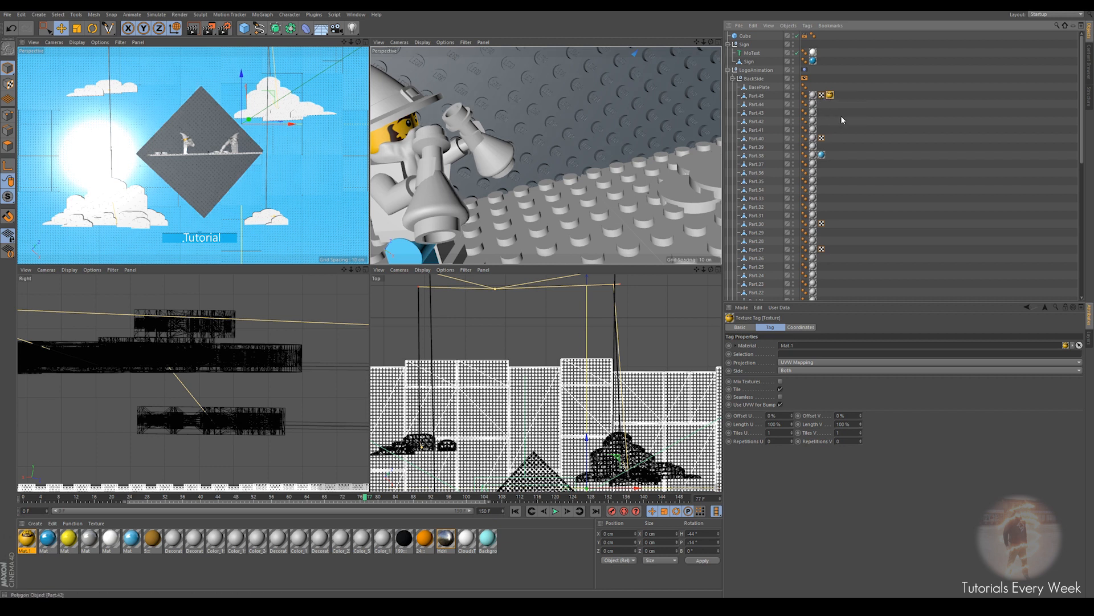
left_click(822, 95)
key("Delete")
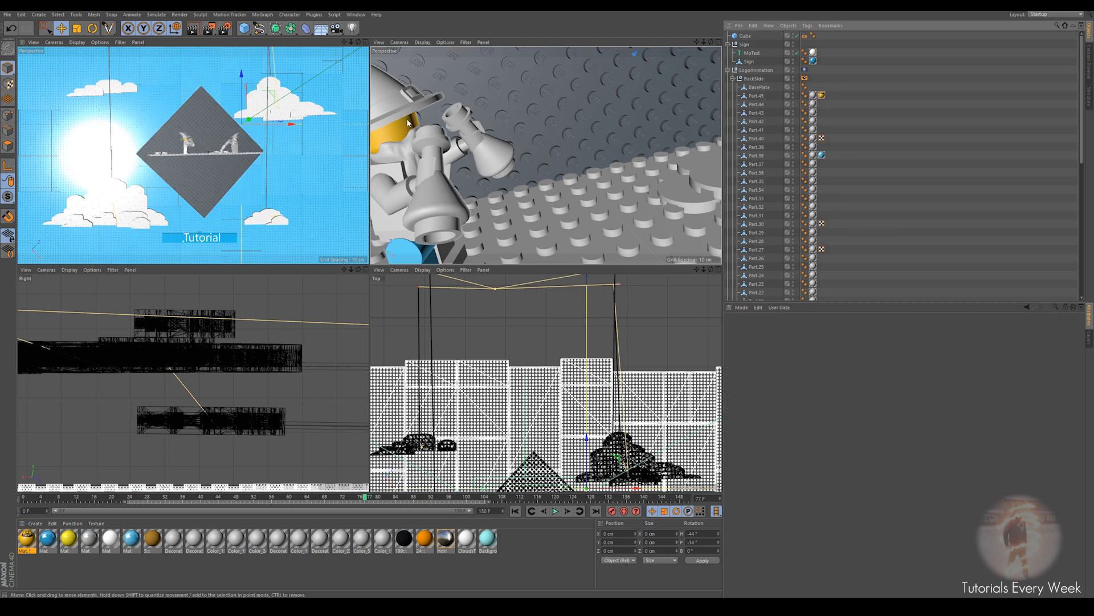
key("ctrl+z")
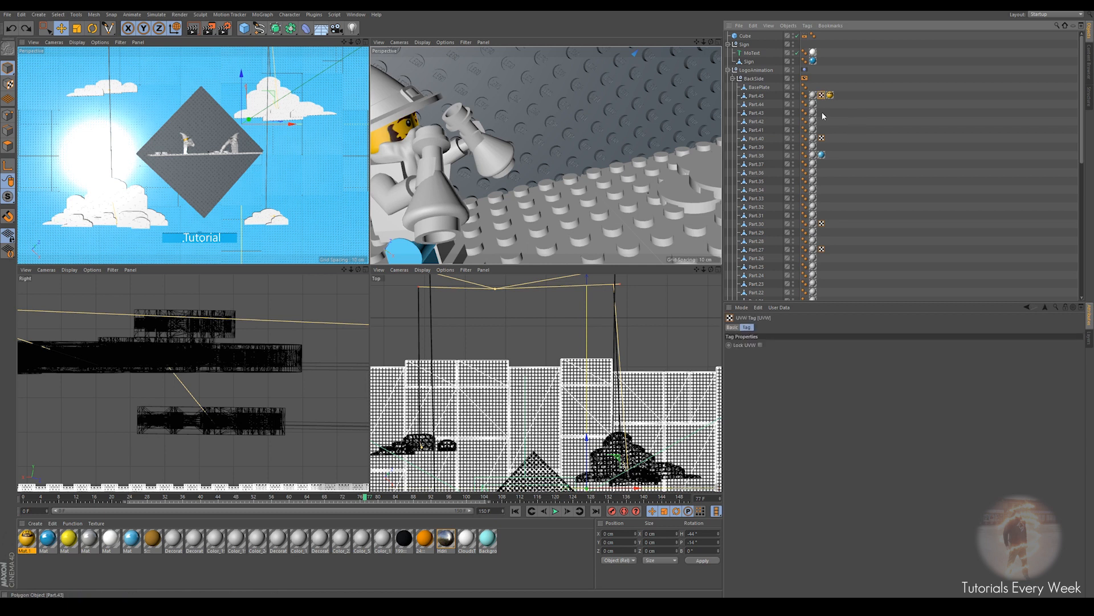
View the whole scene and scrub the animation to frame 119, then back to frame 108, to review the swinging logo.
scroll(561, 179, "down", 12)
left_click_drag(562, 180, 592, 179, "alt")
scroll(592, 179, "down", 6)
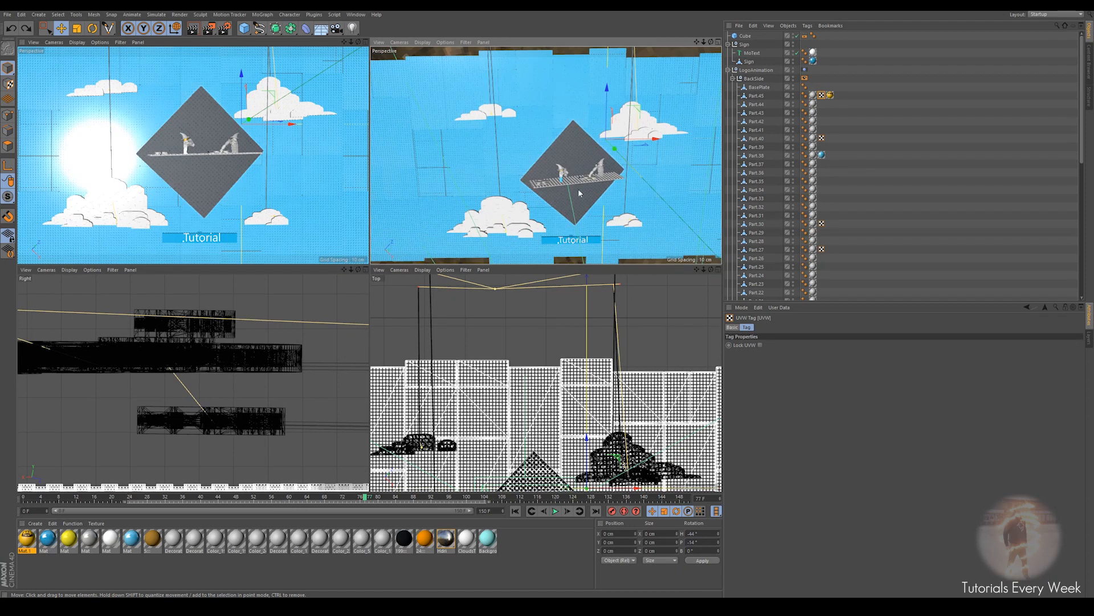
scroll(593, 181, "up", 2)
left_click_drag(363, 502, 551, 512)
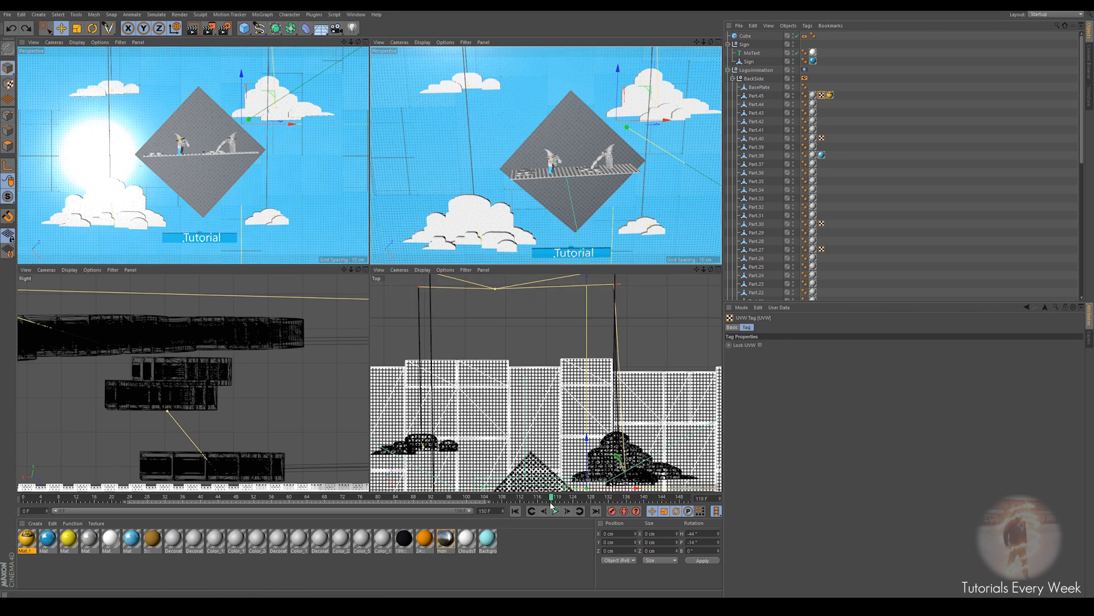
left_click_drag(543, 502, 501, 497)
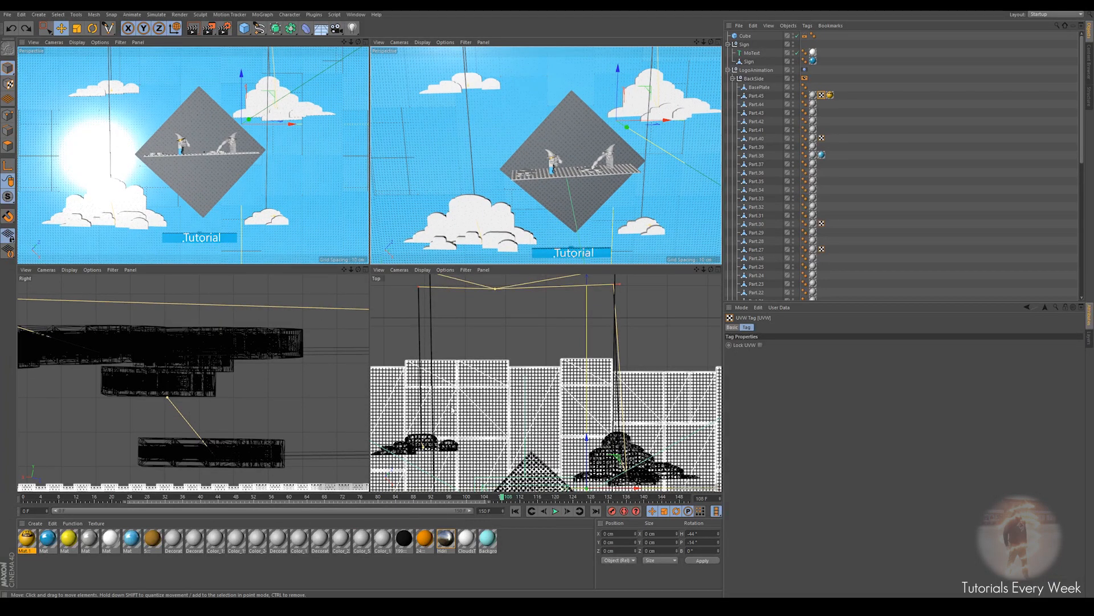